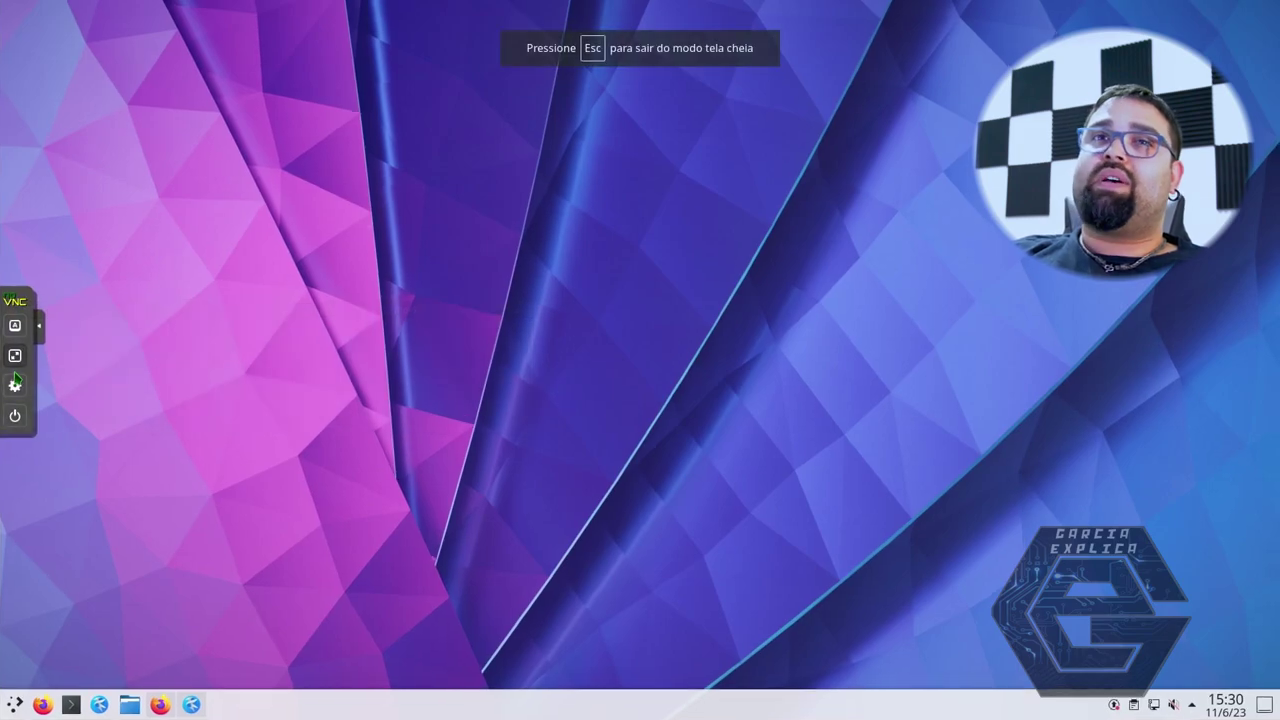
Collapse the noVNC sidebar and restore the Firefox window from the taskbar.
left_click(40, 327)
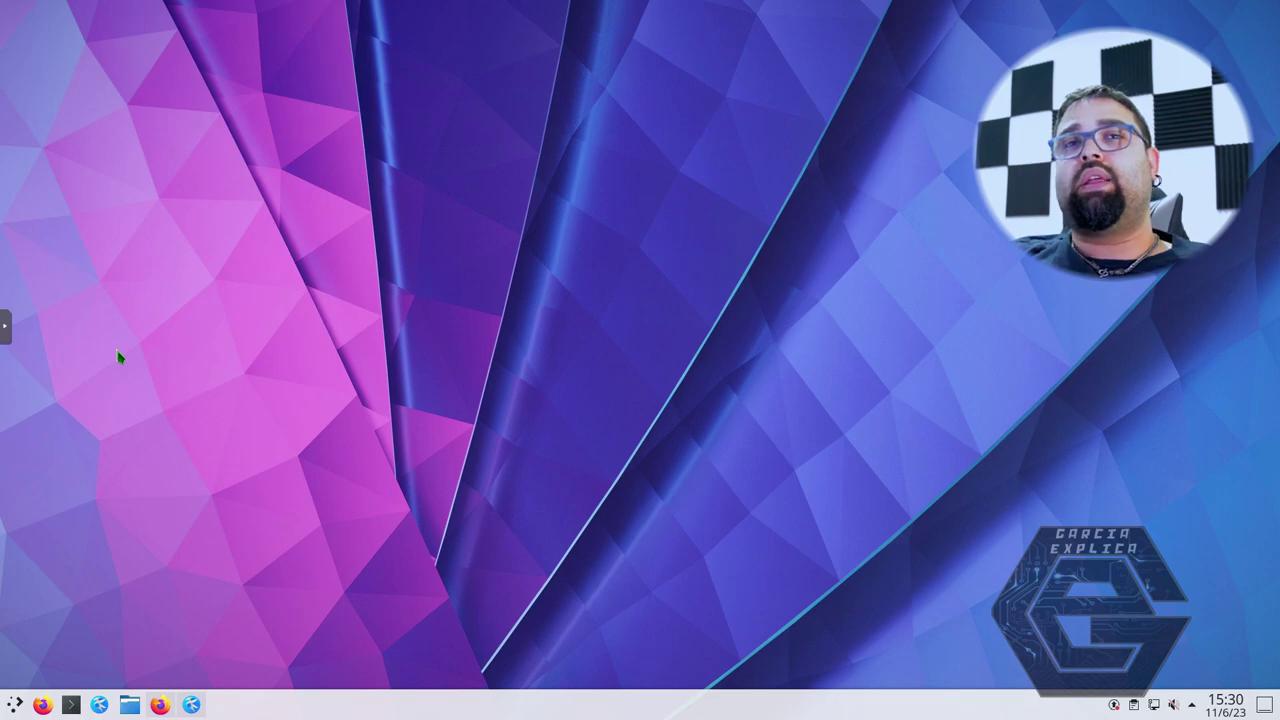
left_click(160, 705)
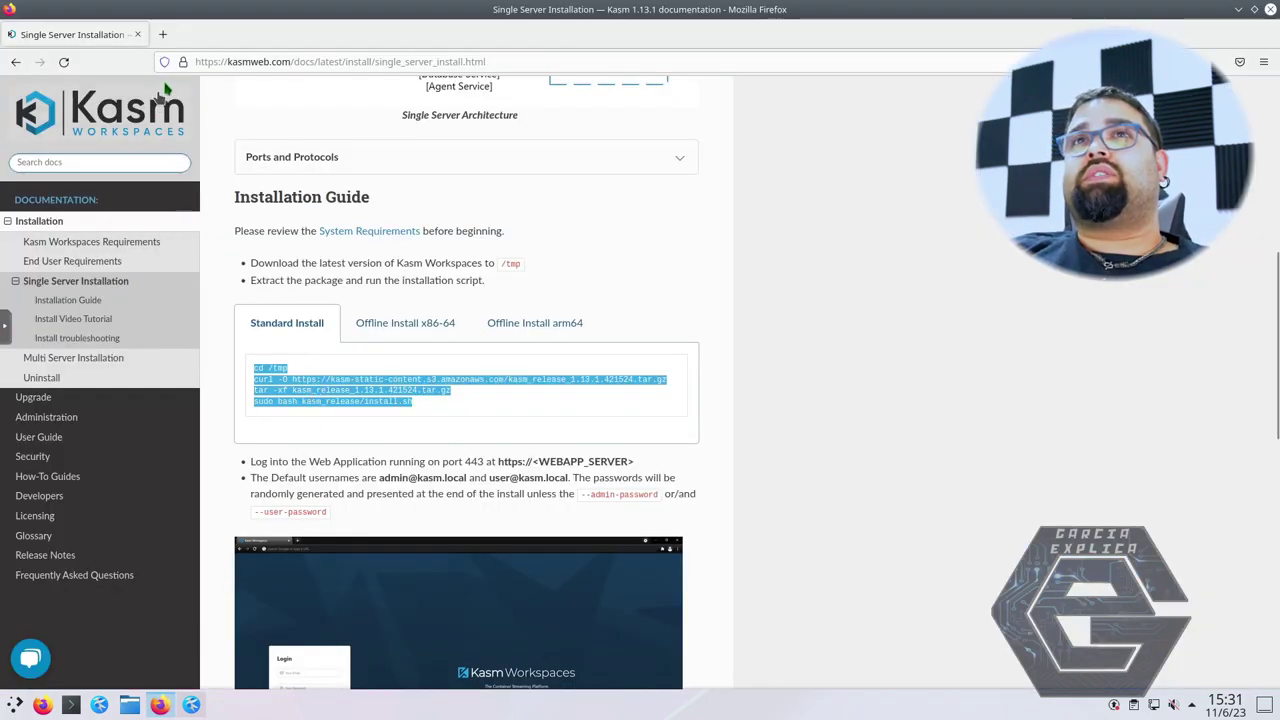
Search Google for 'kasm' in a new tab and open the Kasm Workspaces result.
left_click(162, 34)
type("kasm")
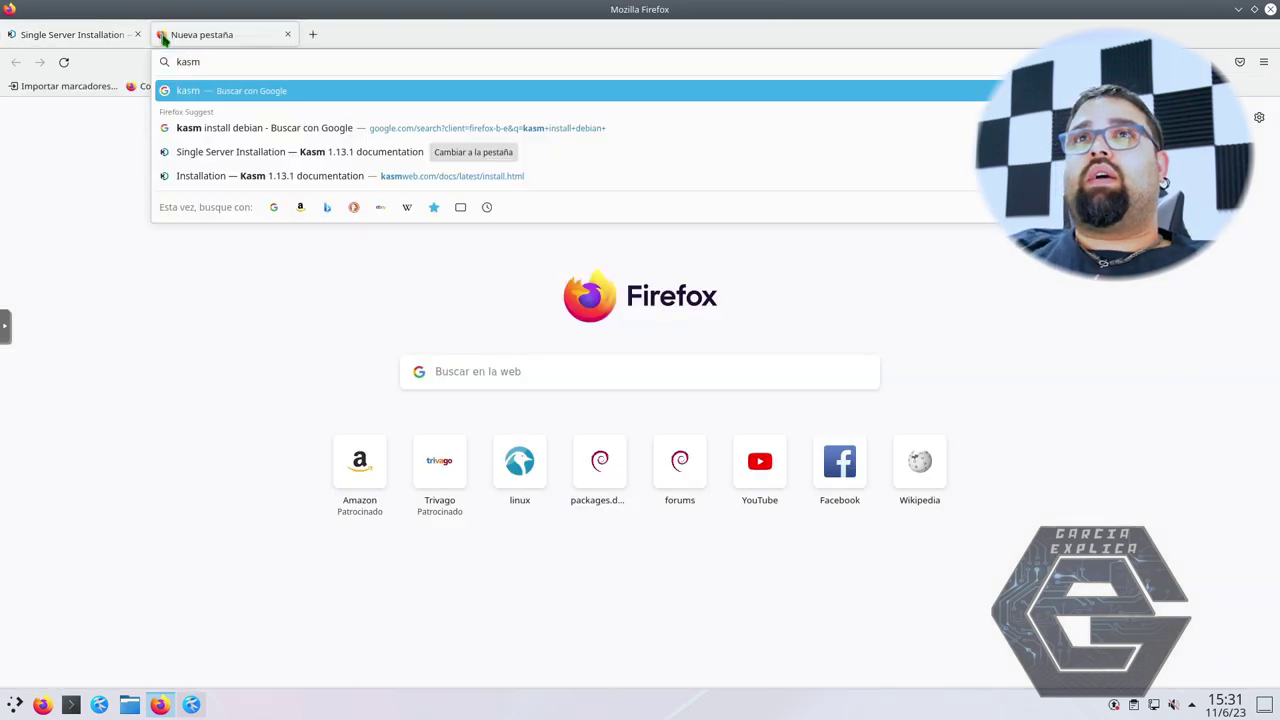
key("Return")
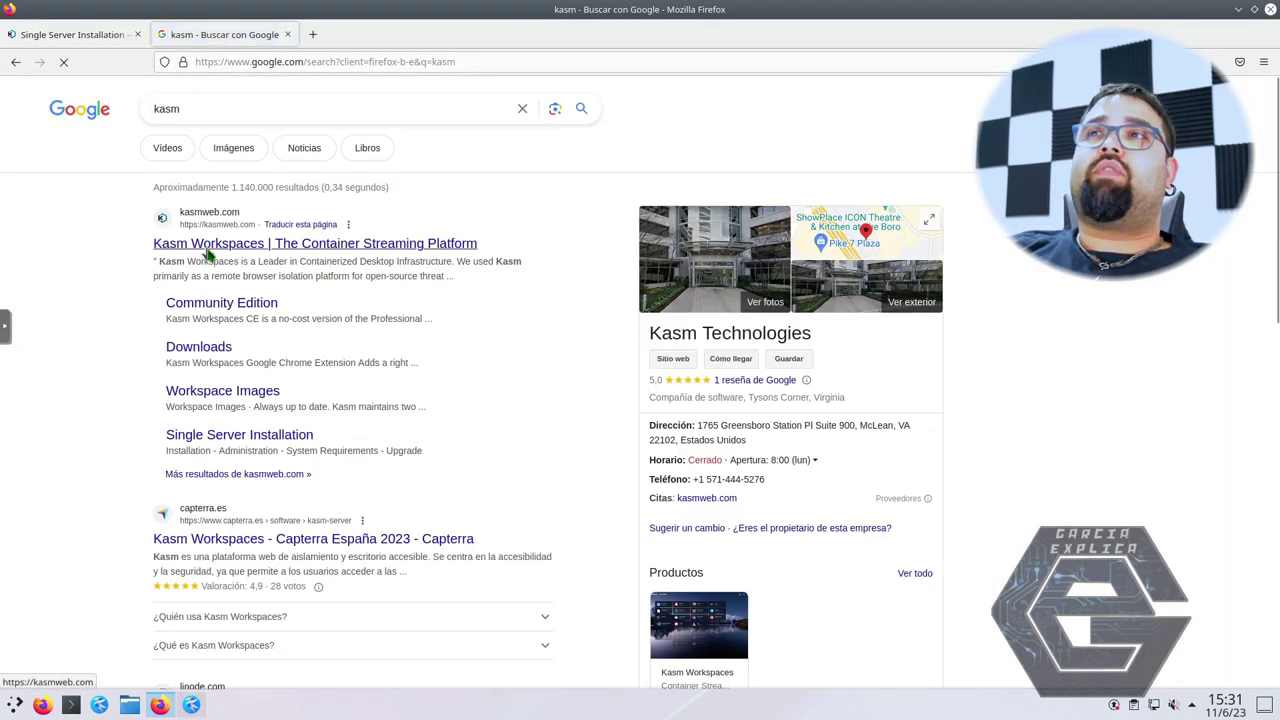
left_click(205, 256)
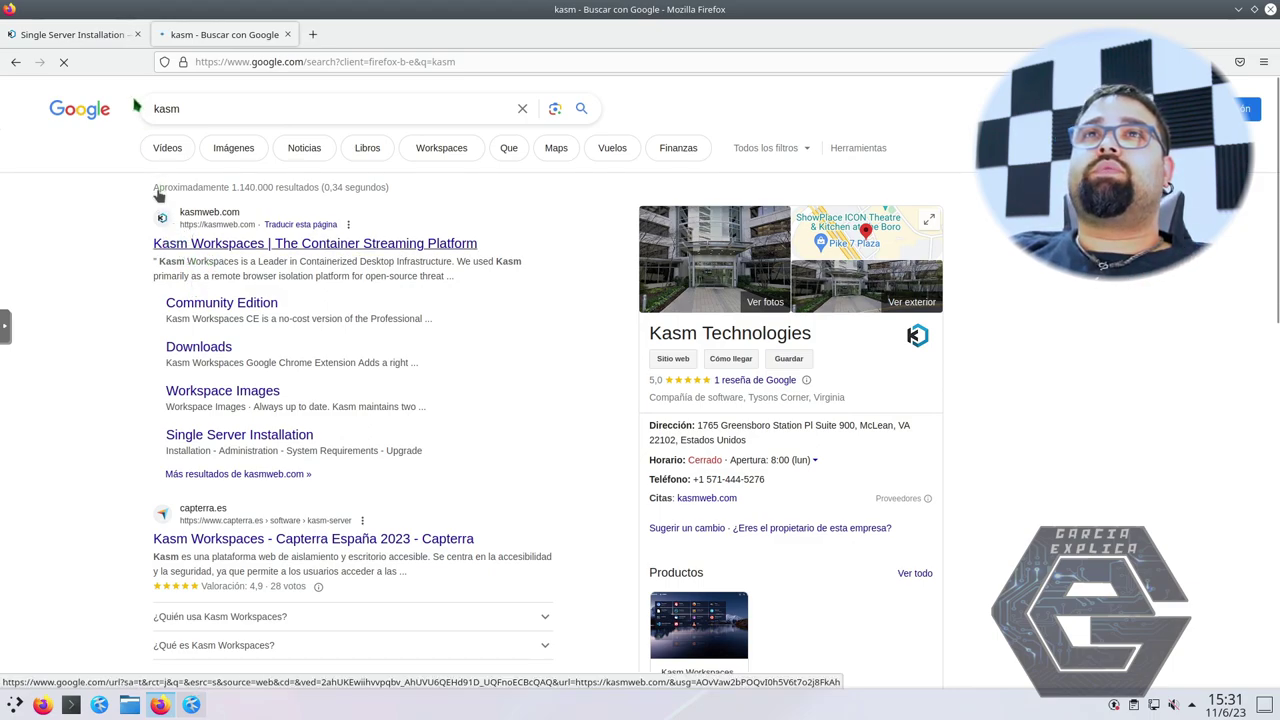
Review the docs' cd /tmp, curl, tar and sudo bash install lines, then return to the Kasm tab.
left_click(75, 34)
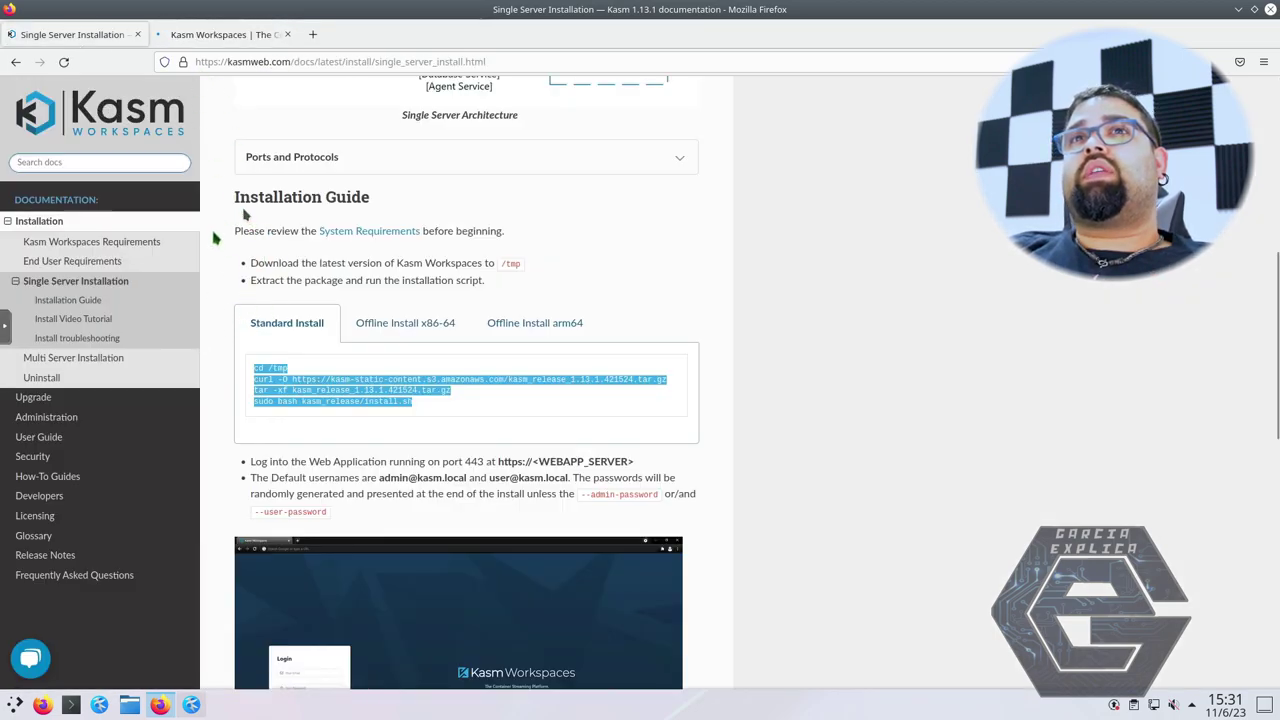
left_click(265, 382)
left_click_drag(255, 379, 668, 381)
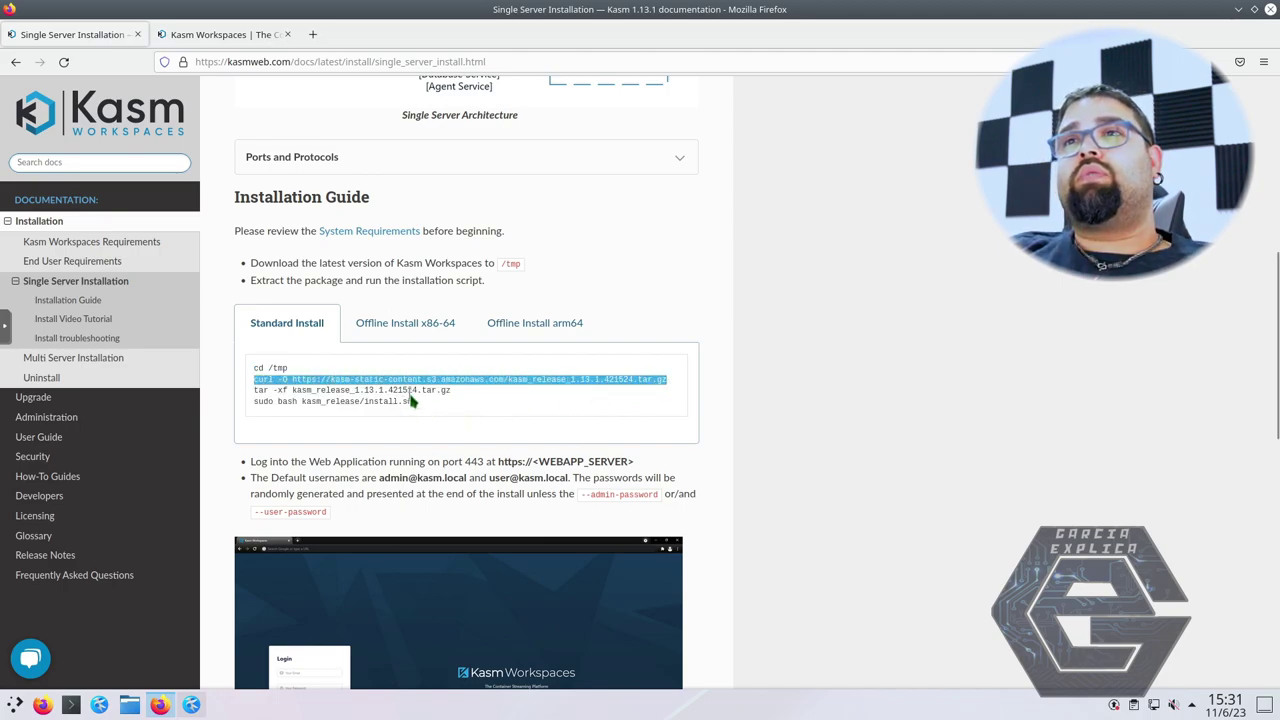
left_click(245, 382)
left_click_drag(250, 391, 428, 401)
left_click_drag(269, 402, 412, 415)
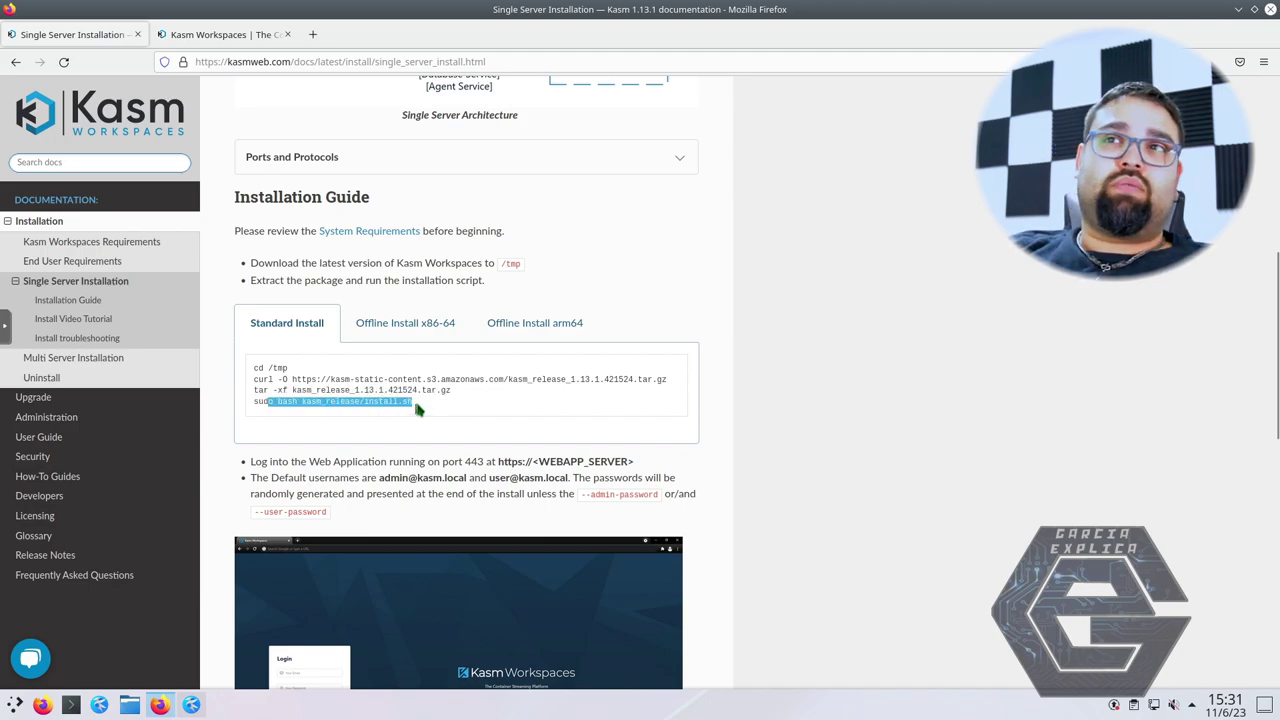
left_click(414, 400)
left_click_drag(296, 370, 259, 369)
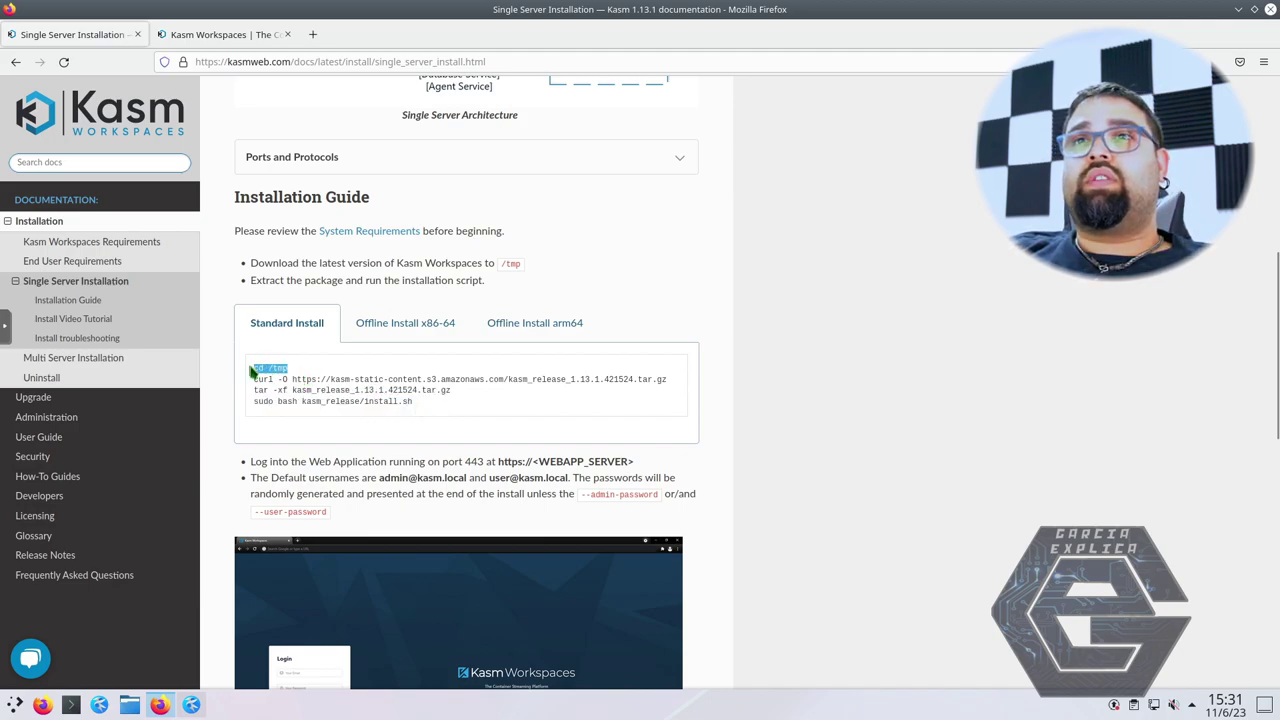
left_click(272, 368)
left_click(224, 36)
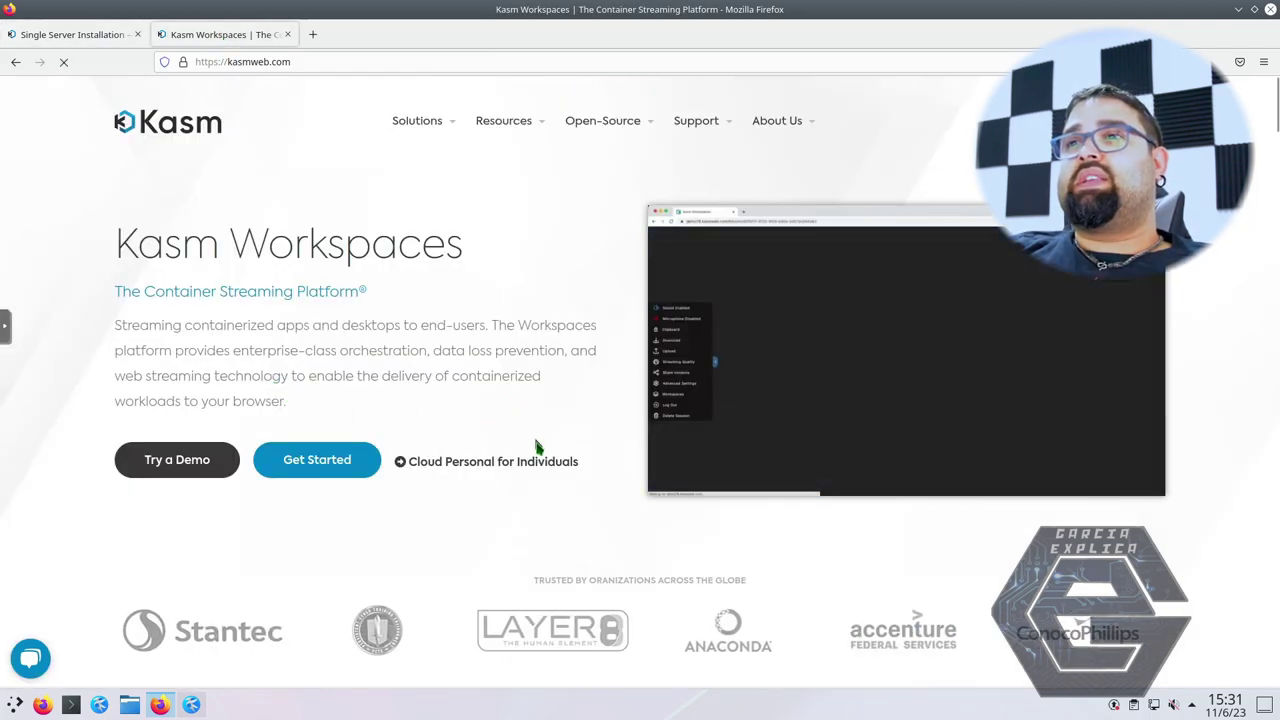
Scroll down the kasmweb.com homepage to the Community, Professional and Enterprise pricing cards.
mouse_move(726, 360)
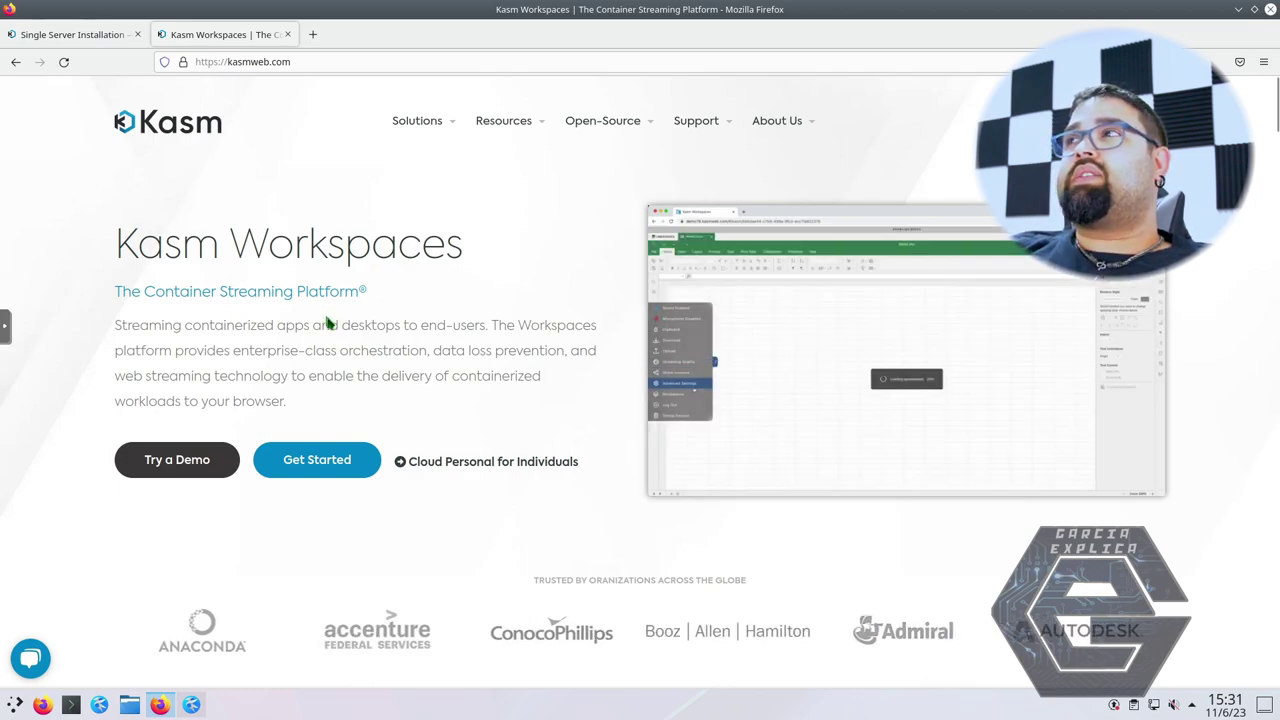
scroll(327, 322, "down", 10)
scroll(328, 322, "up", 3)
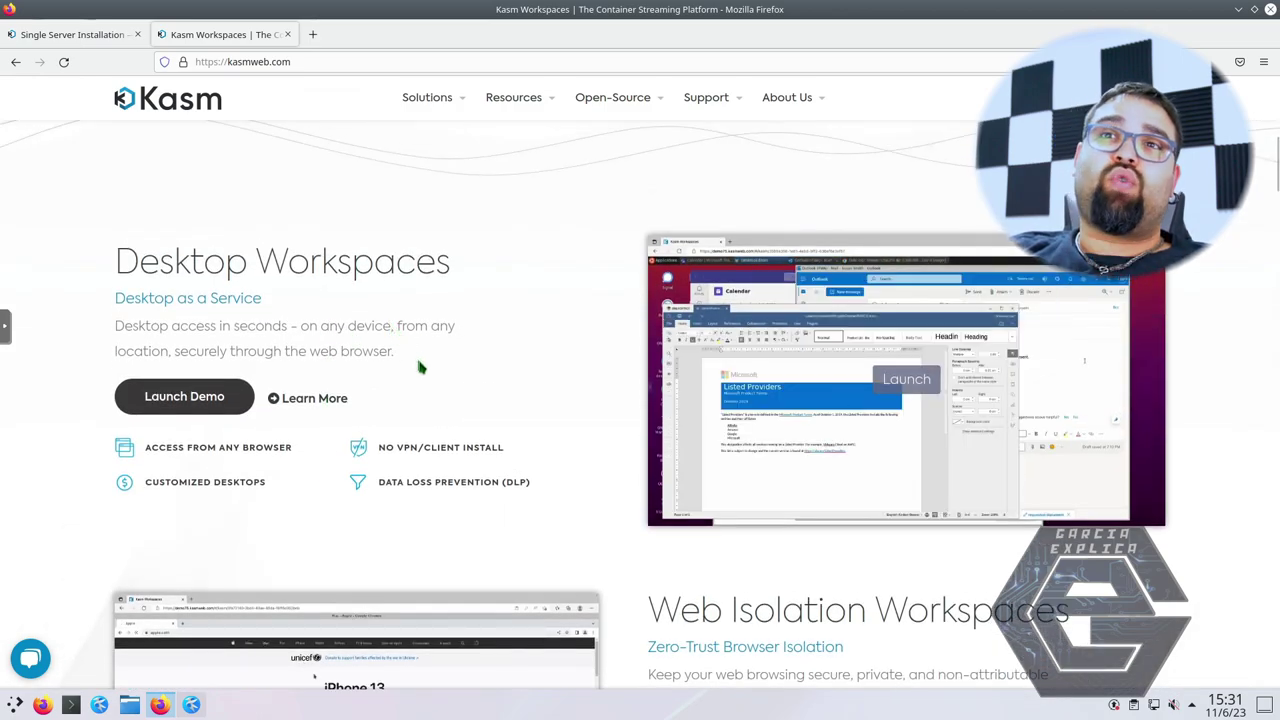
scroll(467, 353, "down", 1)
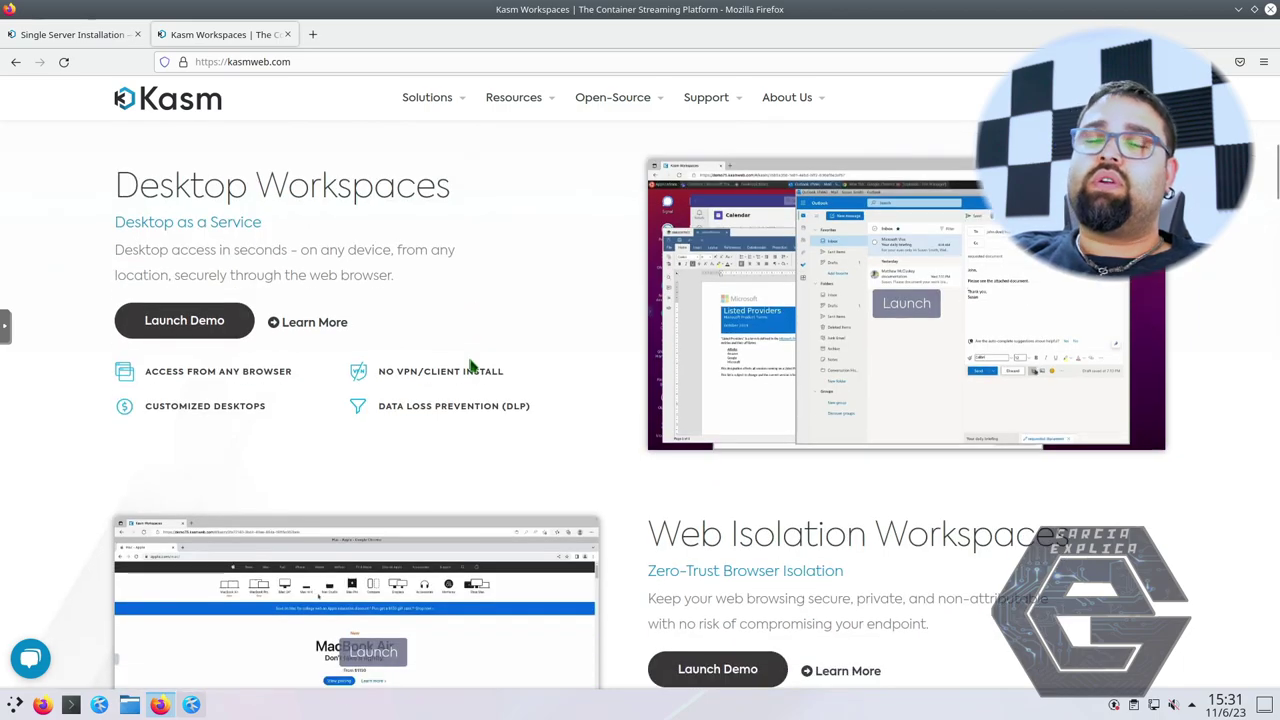
scroll(470, 366, "down", 5)
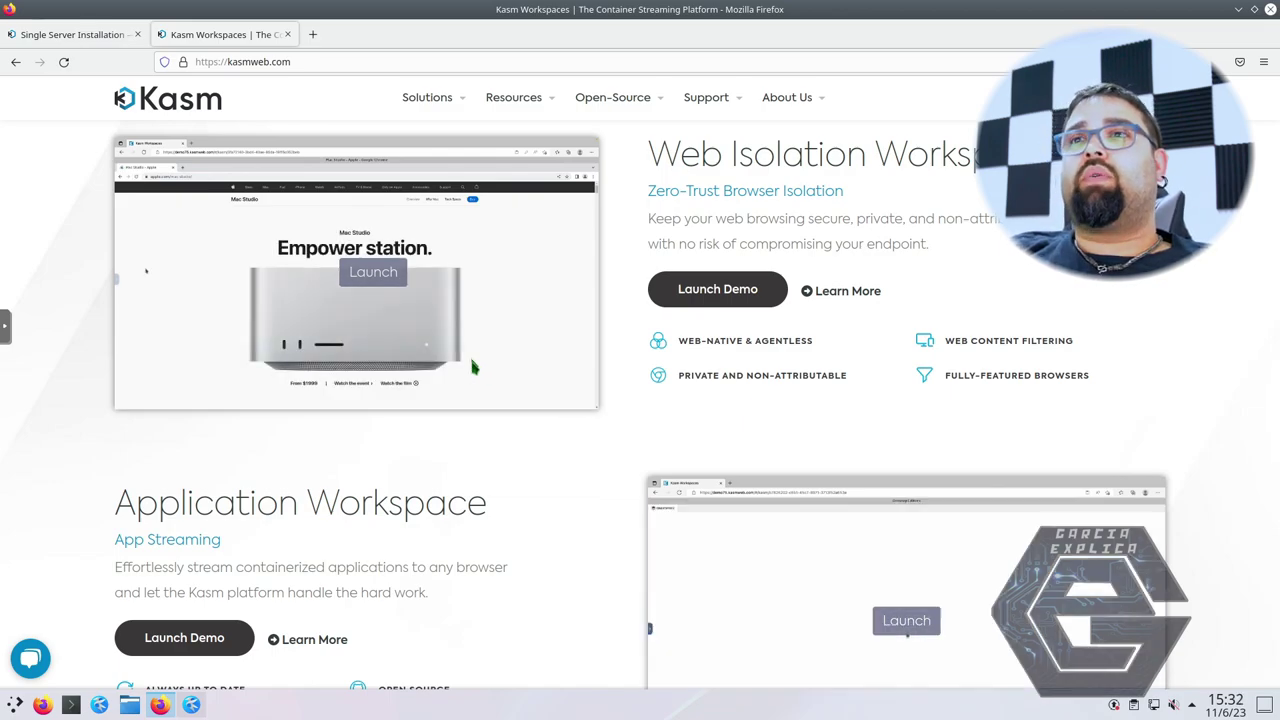
scroll(472, 370, "down", 9)
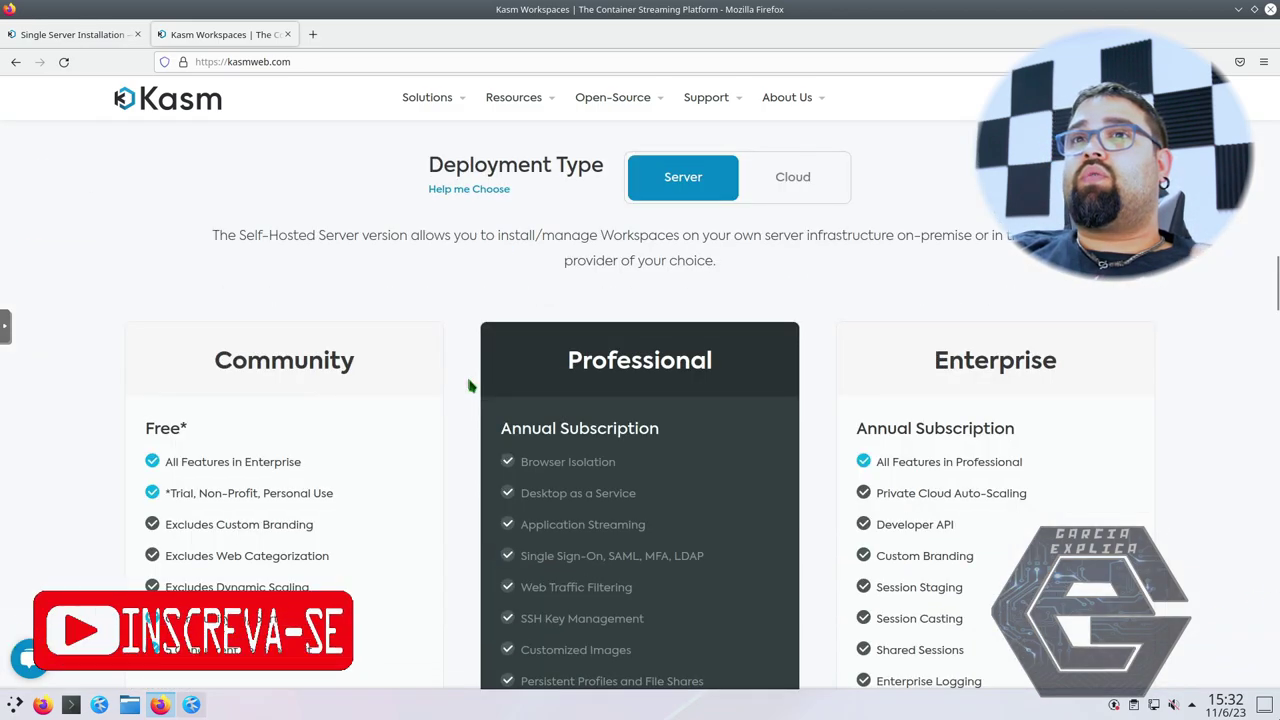
scroll(470, 385, "down", 1)
scroll(470, 385, "down", 3)
scroll(470, 385, "up", 1)
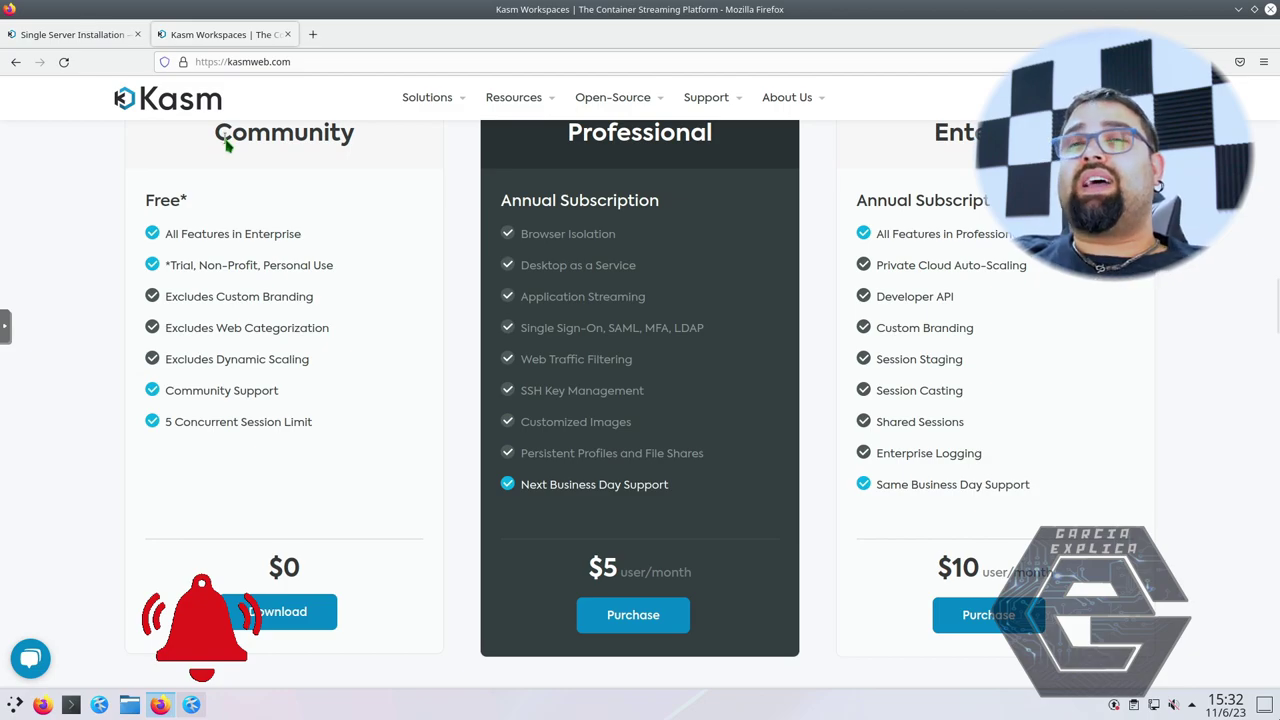
Highlight Community plan limits: no custom branding, 5 concurrent sessions, trial/non-profit/personal use only.
left_click_drag(313, 297, 178, 297)
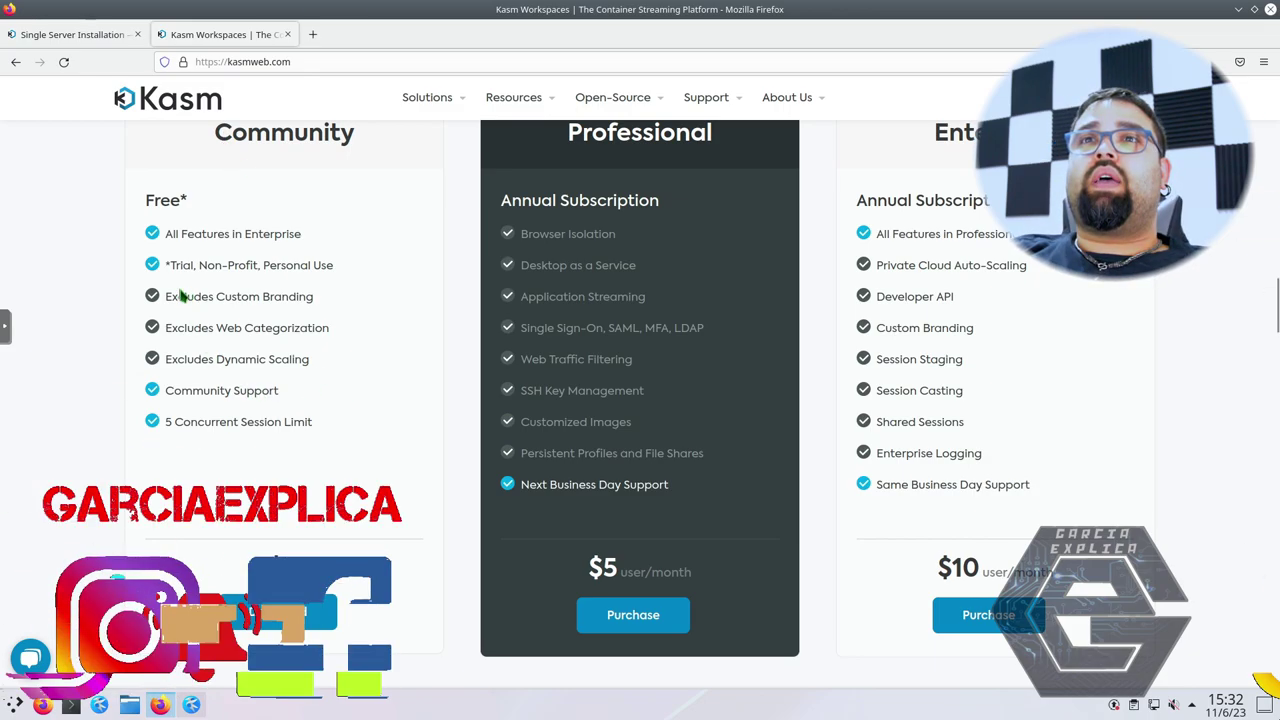
left_click_drag(226, 346, 305, 426)
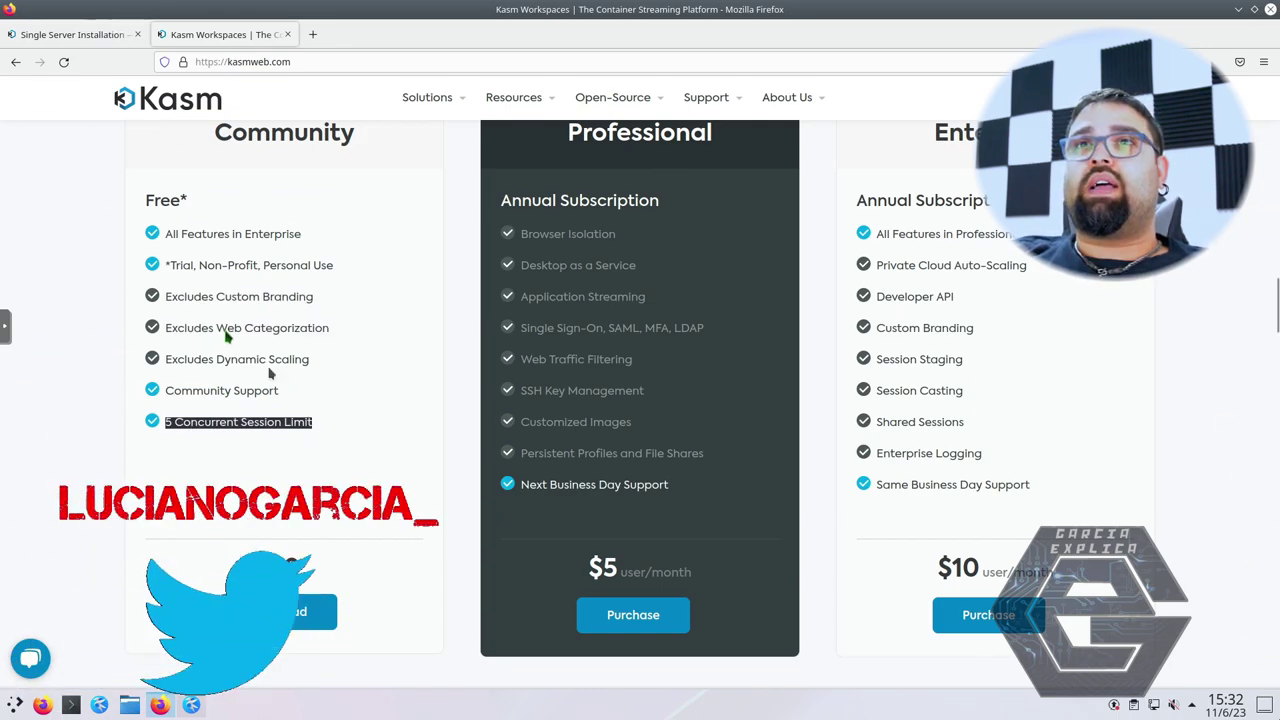
left_click(198, 266)
triple_click(324, 283)
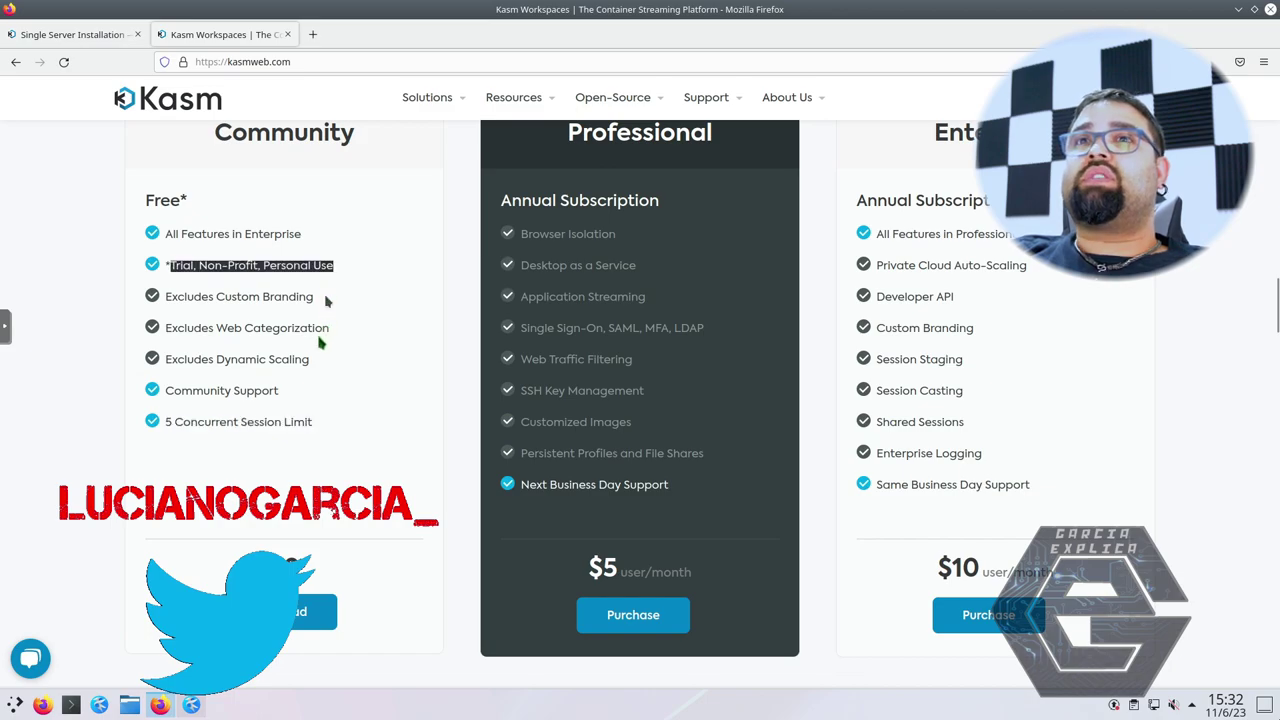
left_click(321, 376)
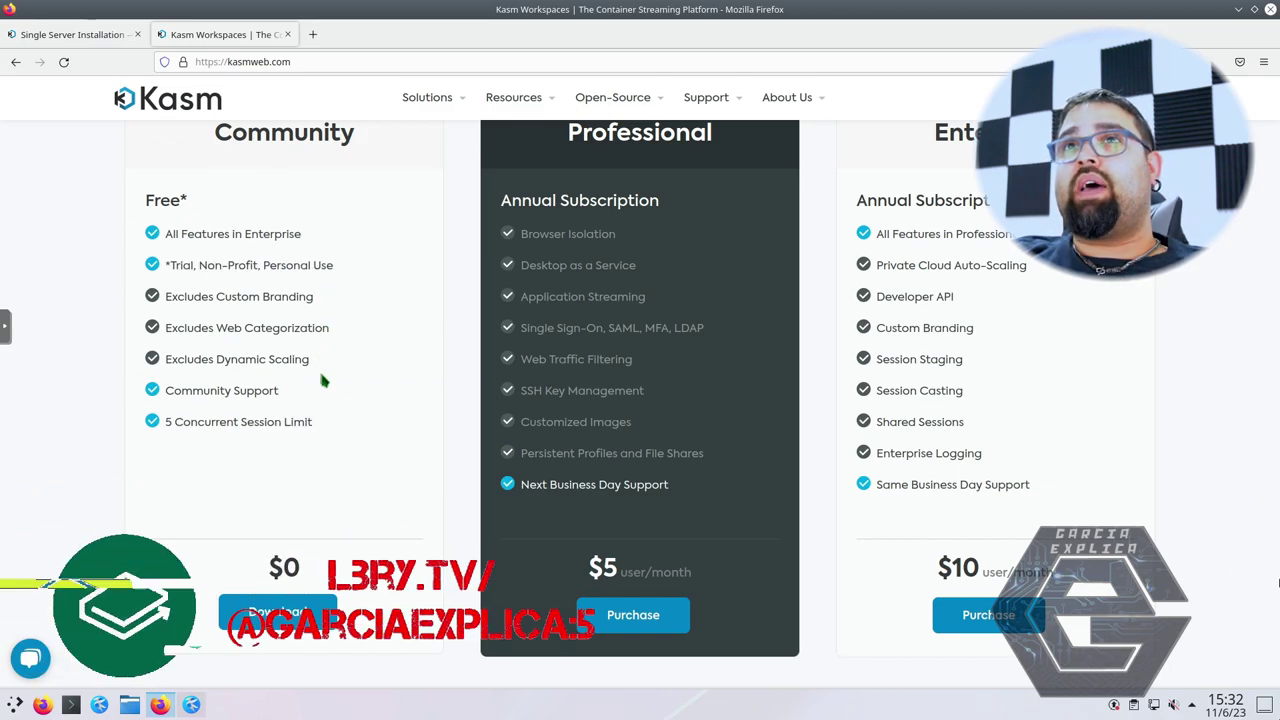
left_click_drag(322, 379, 214, 303)
left_click(218, 320)
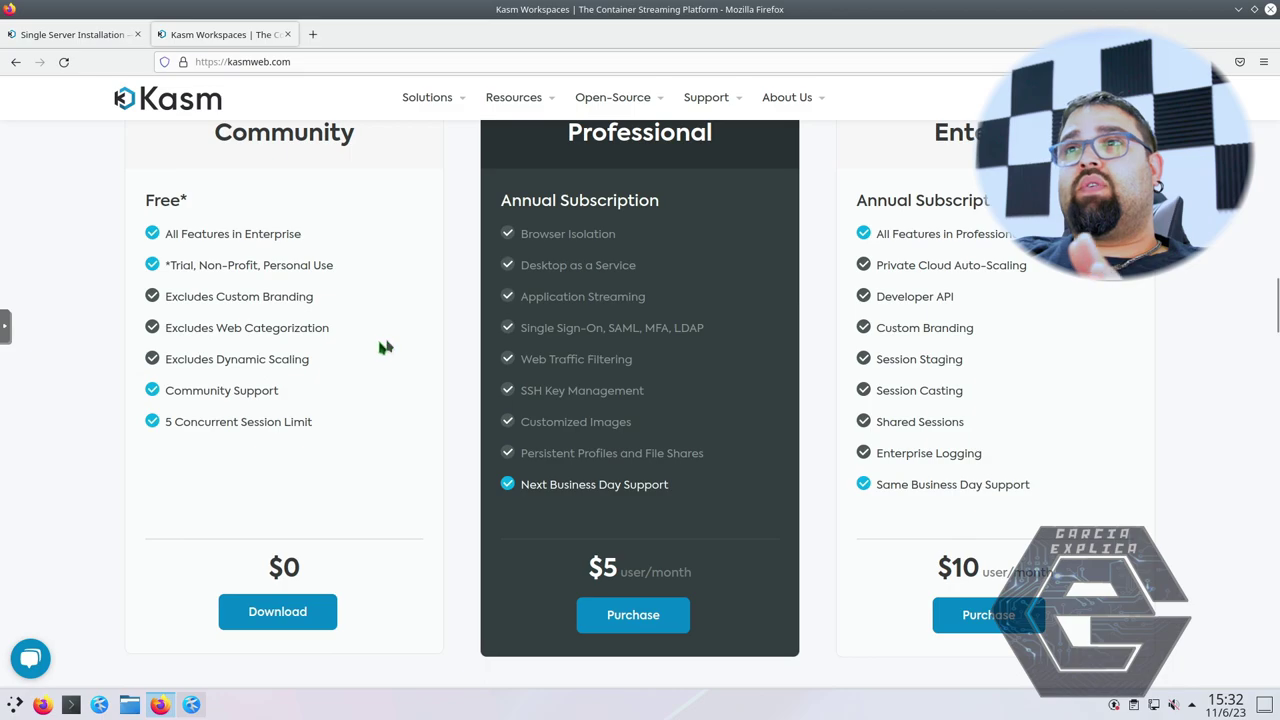
Expand the docs' 'different port' and 'Licensing' notes, then go back to the Kasm pricing tab.
left_click(72, 34)
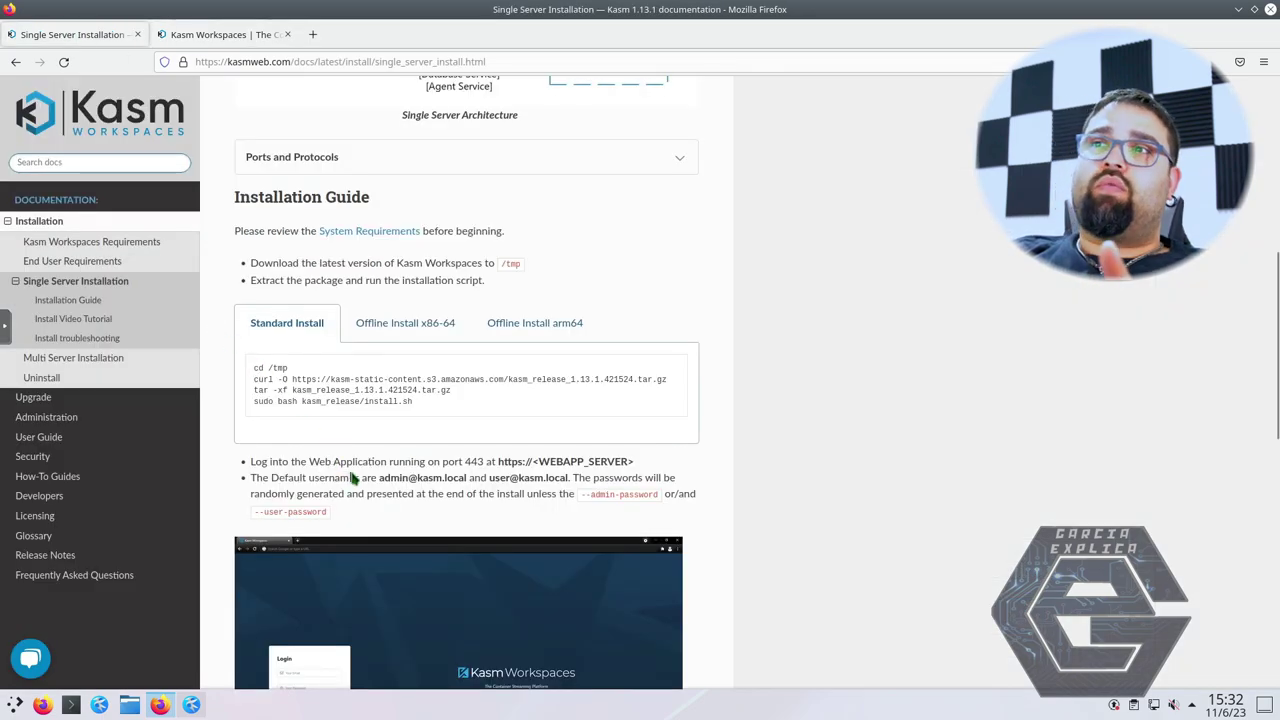
scroll(771, 480, "down", 5)
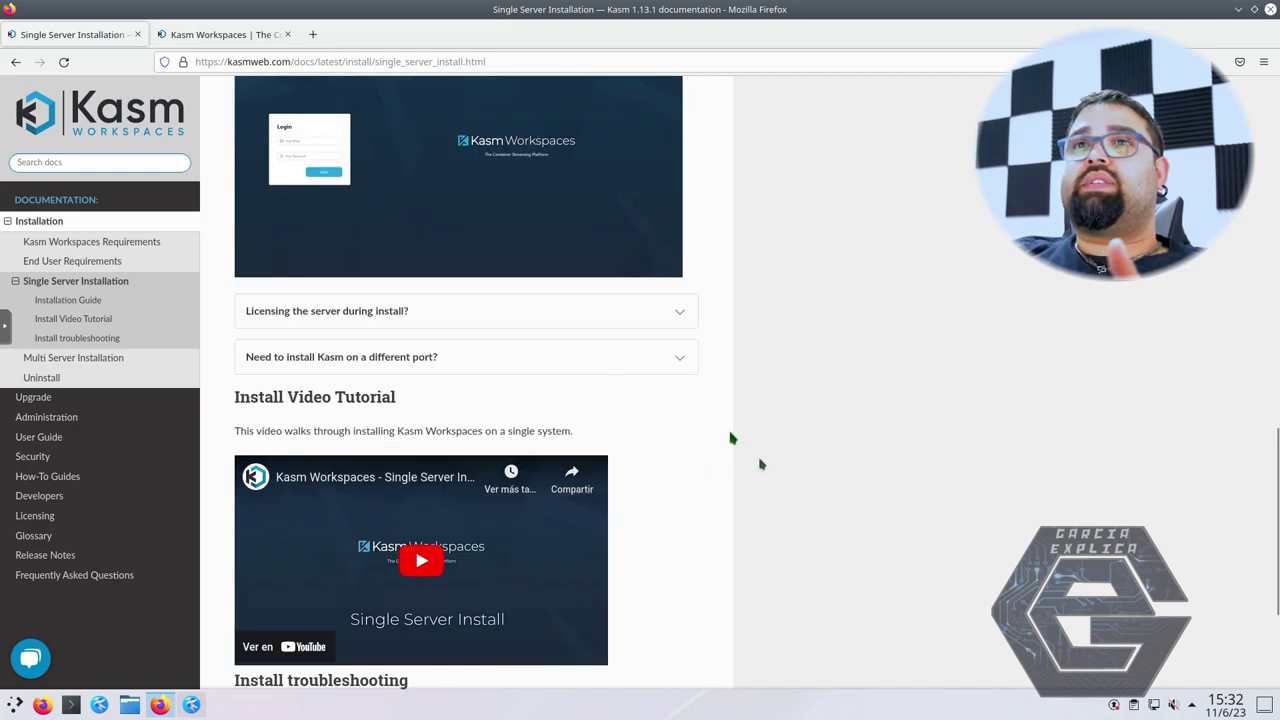
left_click(684, 362)
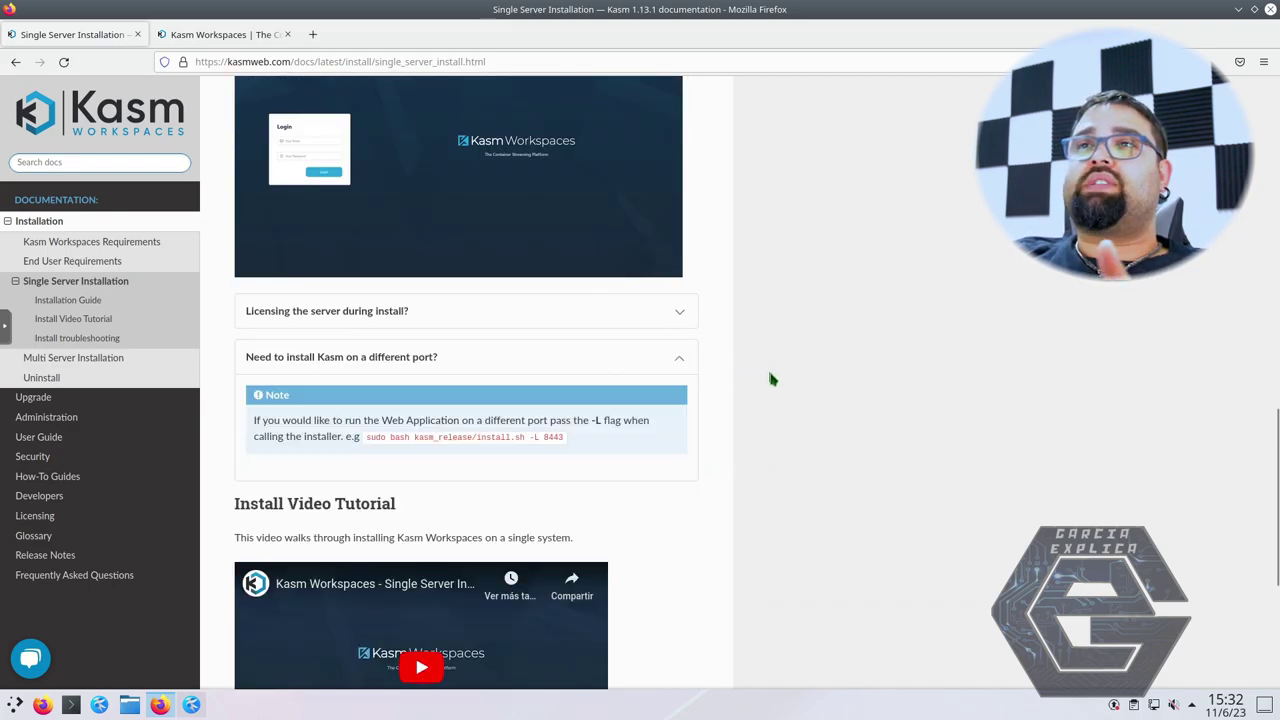
scroll(760, 378, "up", 1)
left_click(679, 388)
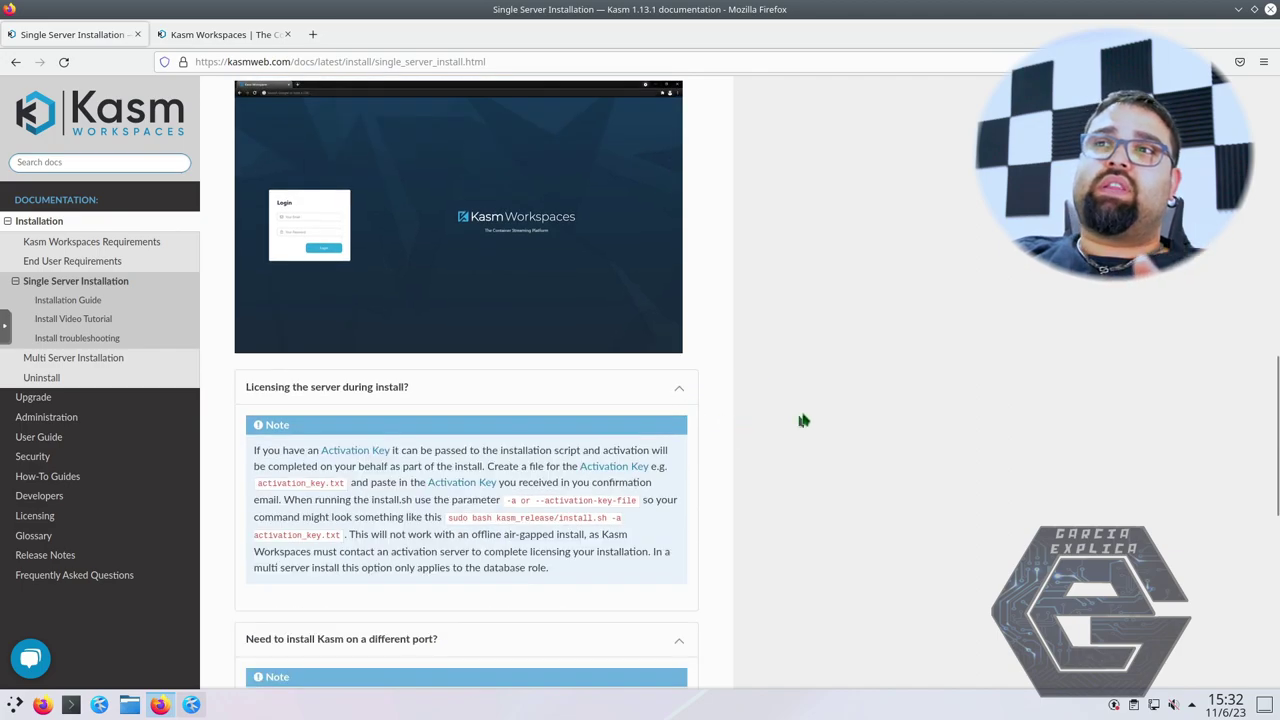
scroll(803, 410, "up", 7)
left_click_drag(420, 478, 247, 481)
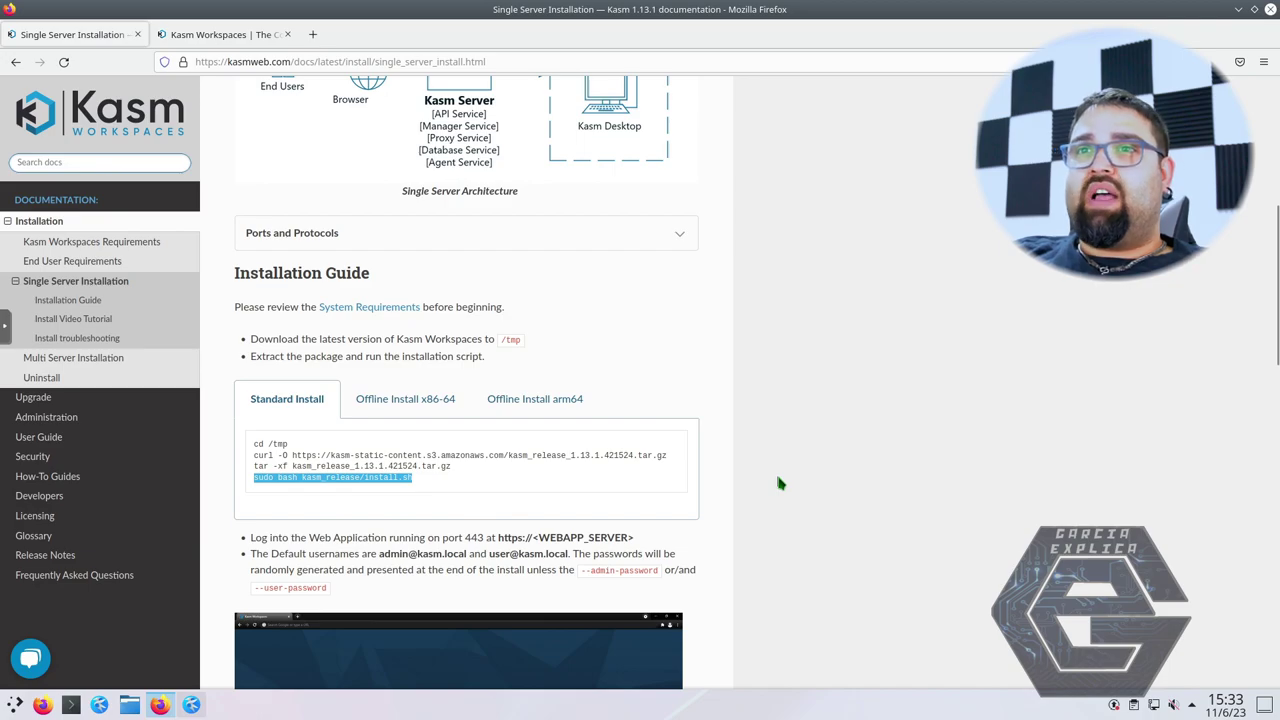
scroll(775, 478, "down", 5)
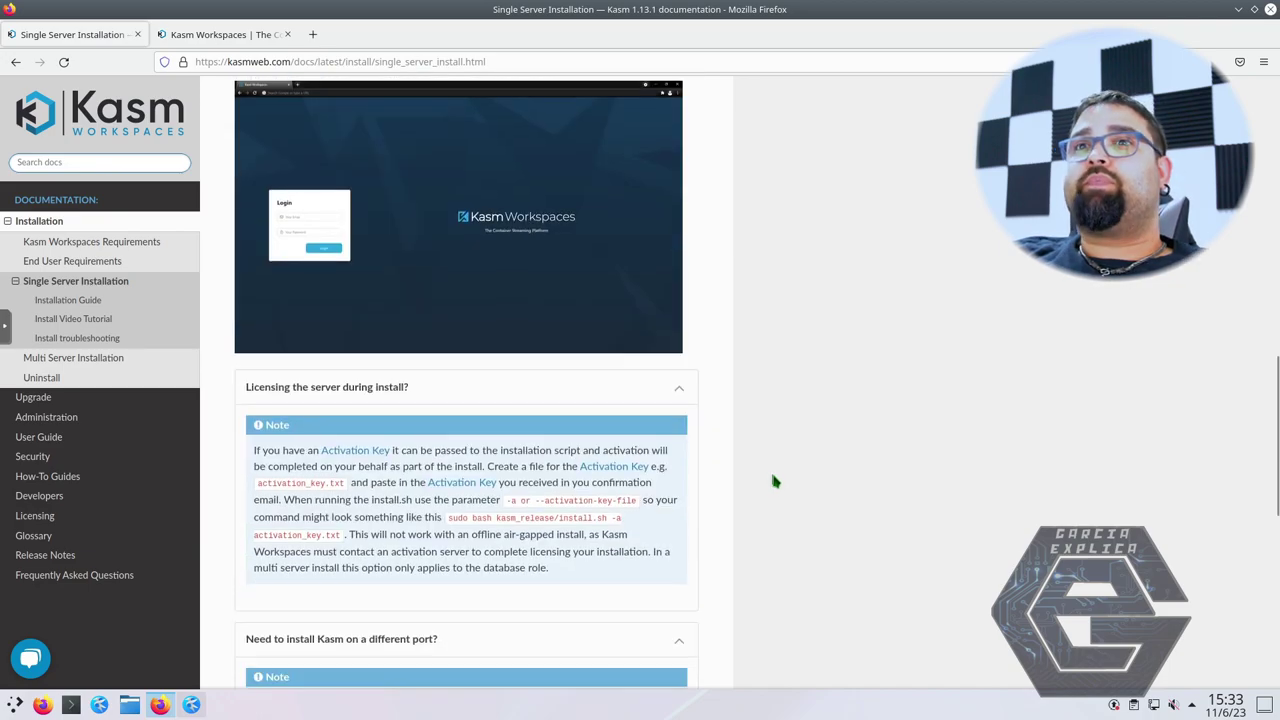
scroll(775, 482, "down", 2)
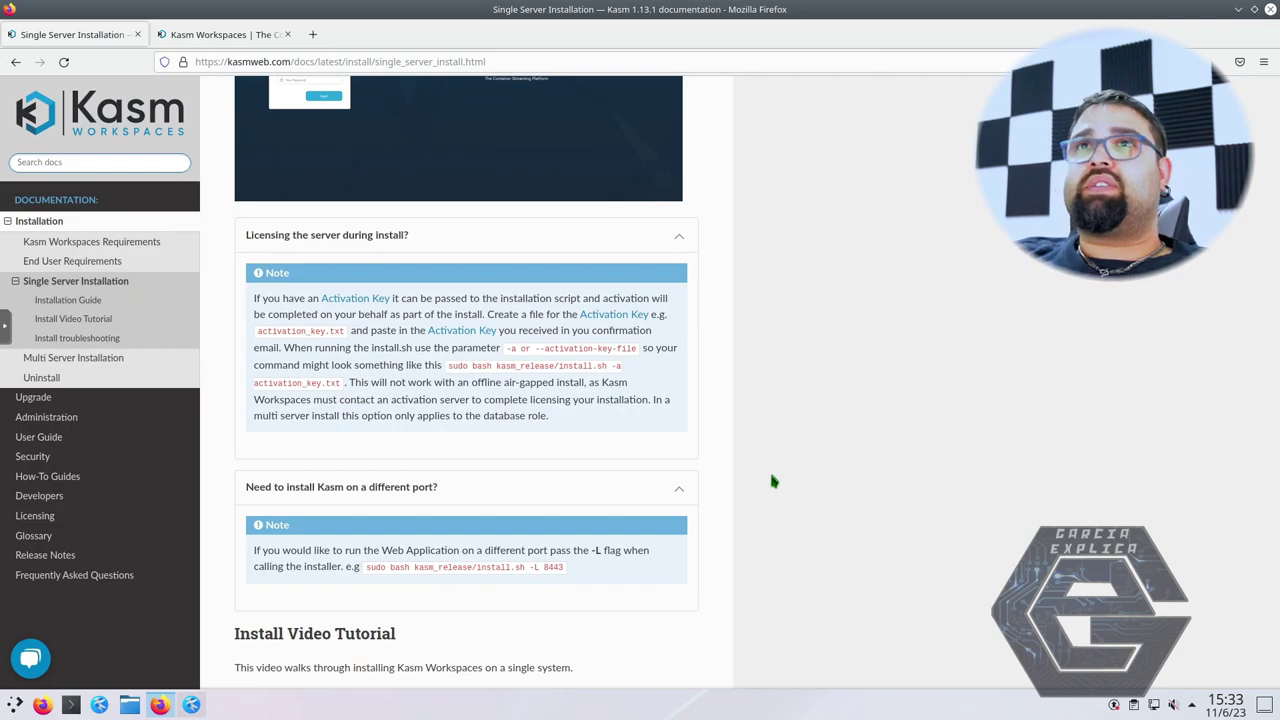
left_click(266, 37)
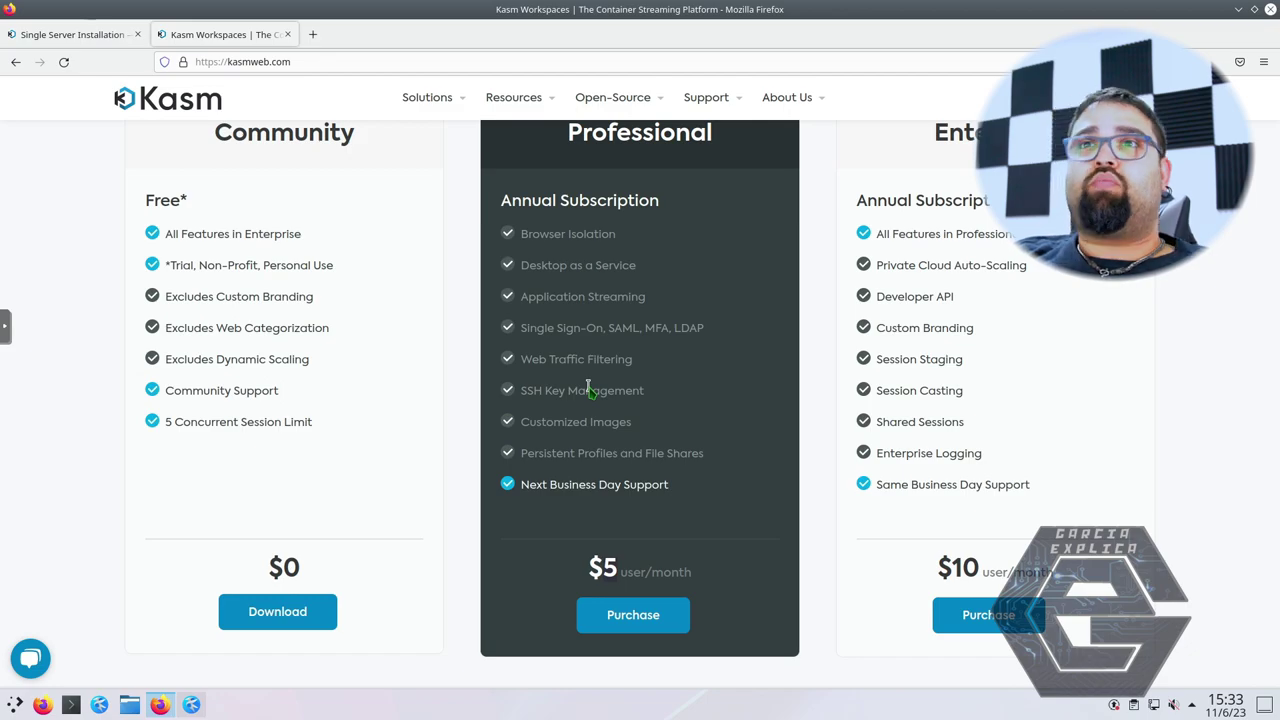
In the licensing note, highlight the example command, activation_key.txt, -a and --activation-key-file.
left_click_drag(331, 424, 148, 411)
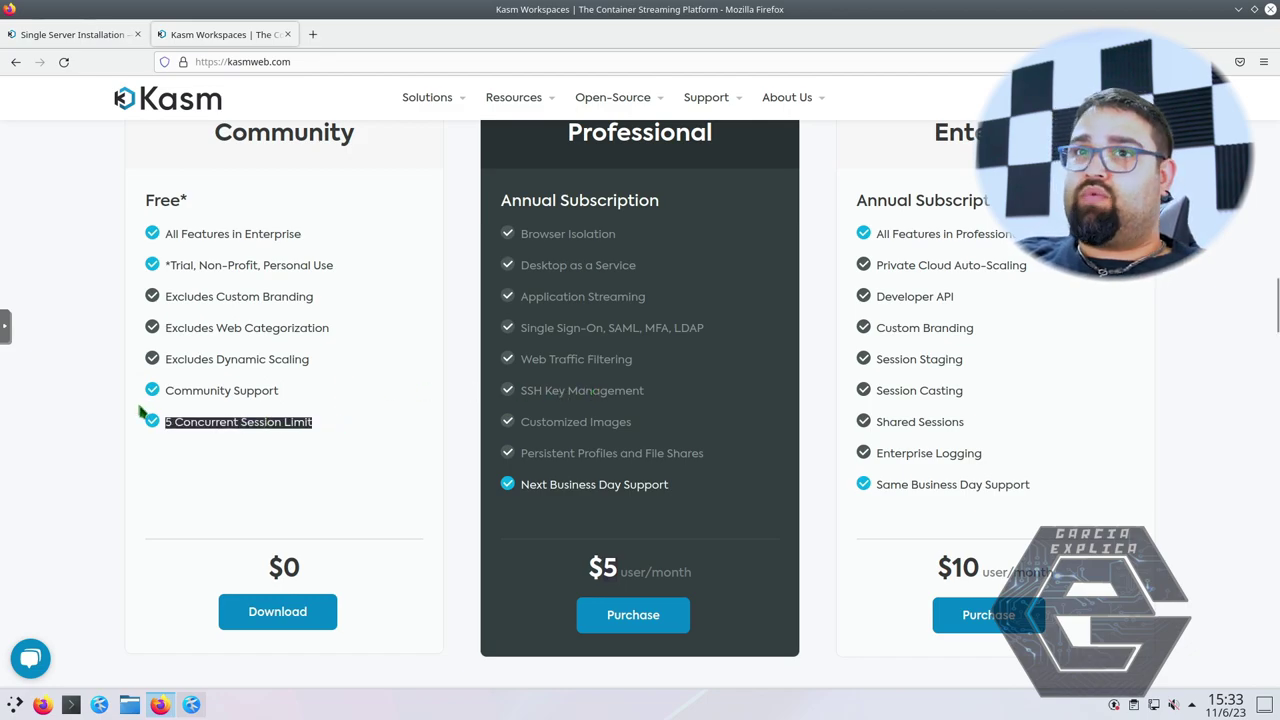
left_click(100, 33)
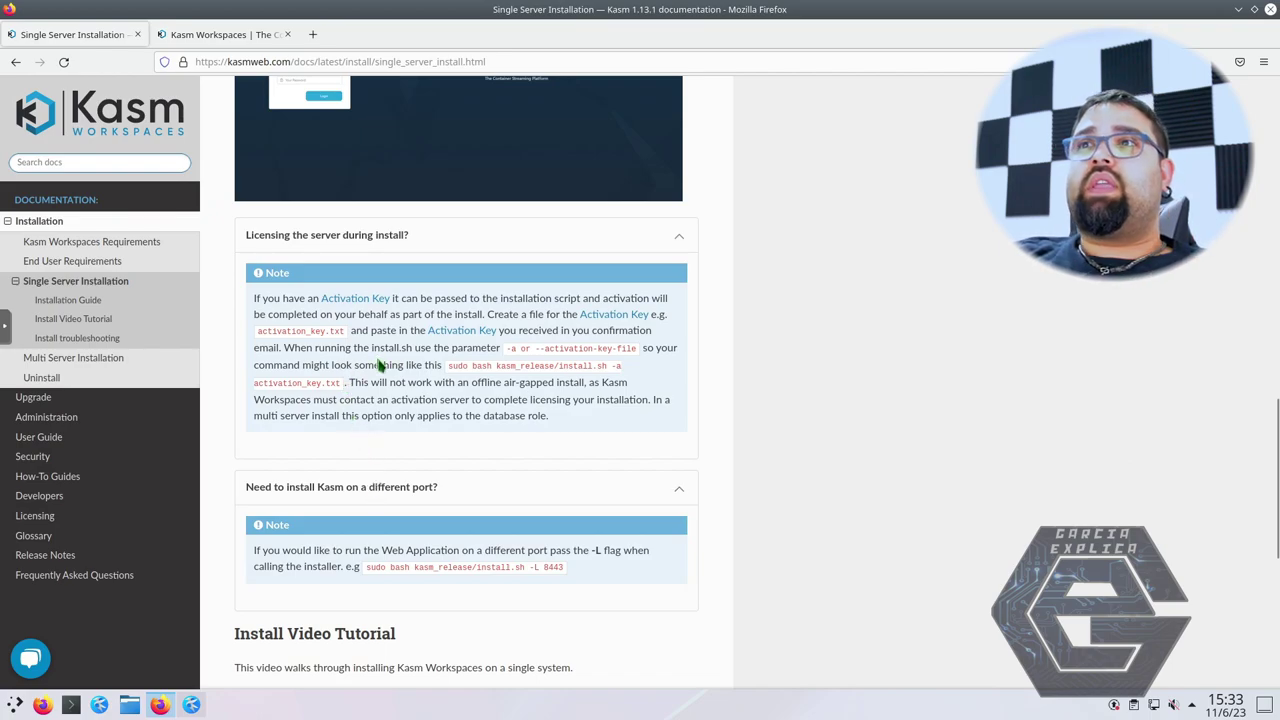
left_click_drag(448, 372, 618, 376)
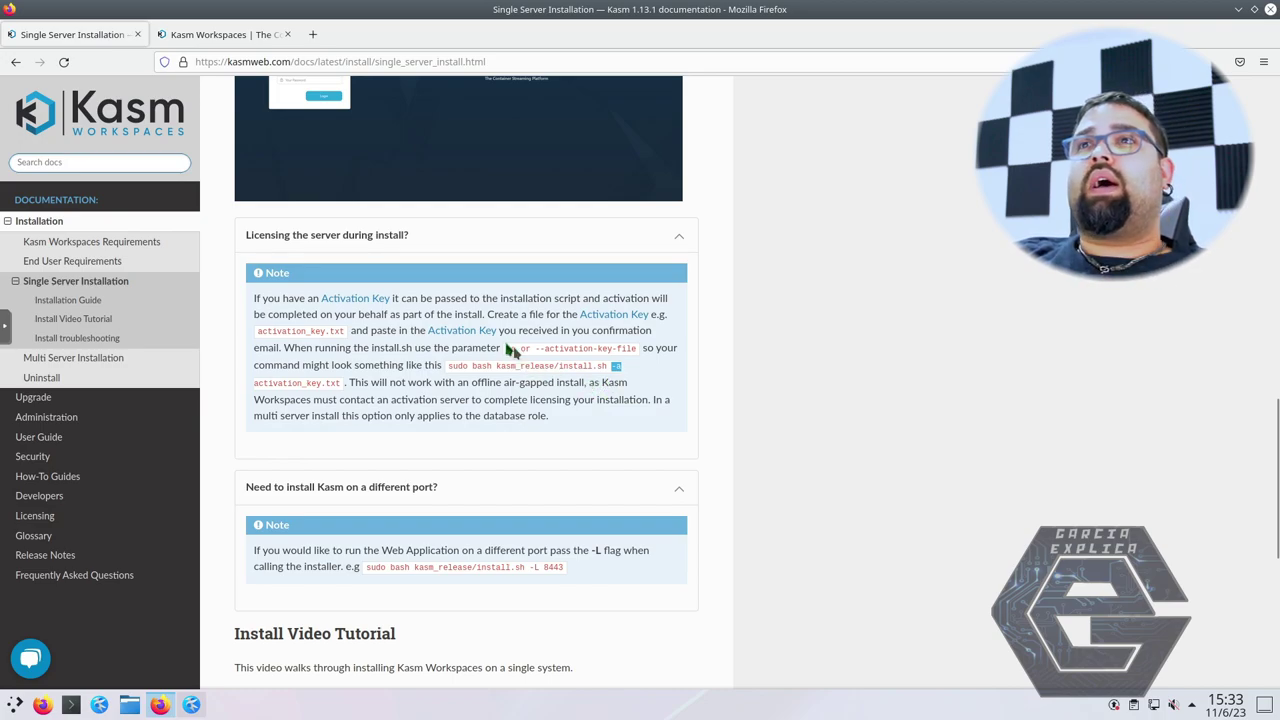
left_click_drag(343, 339, 256, 337)
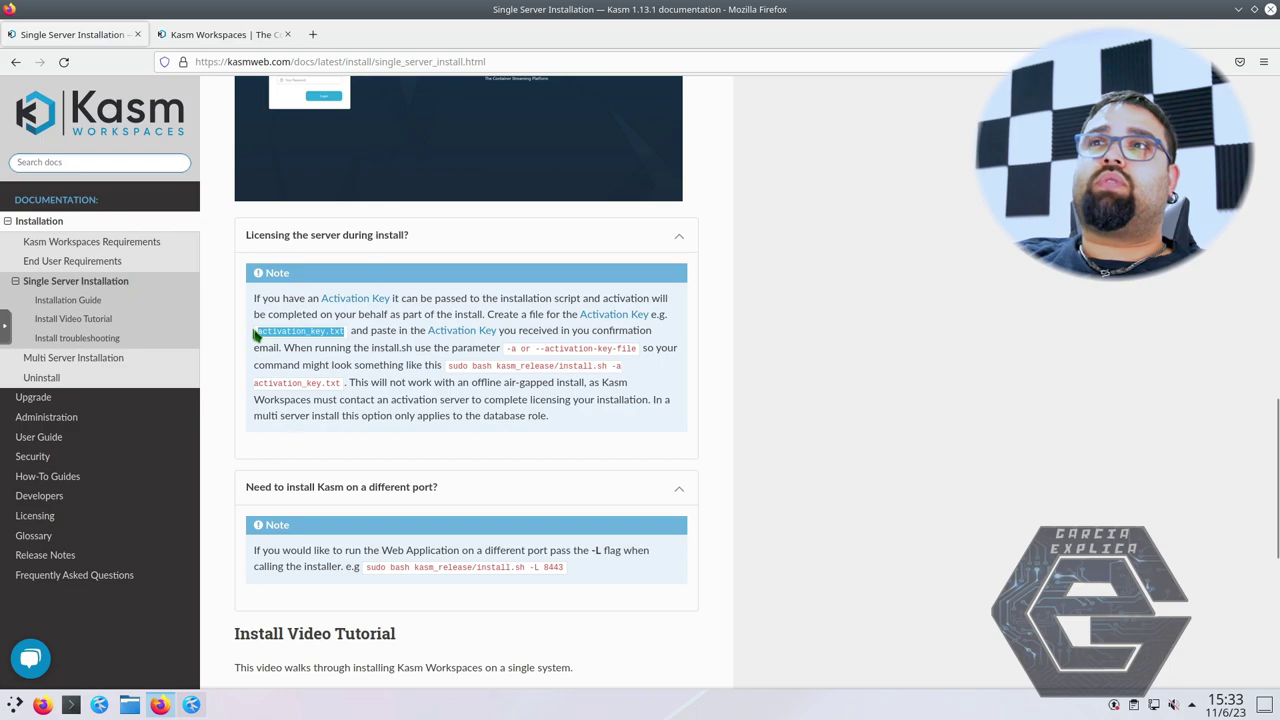
left_click(325, 347)
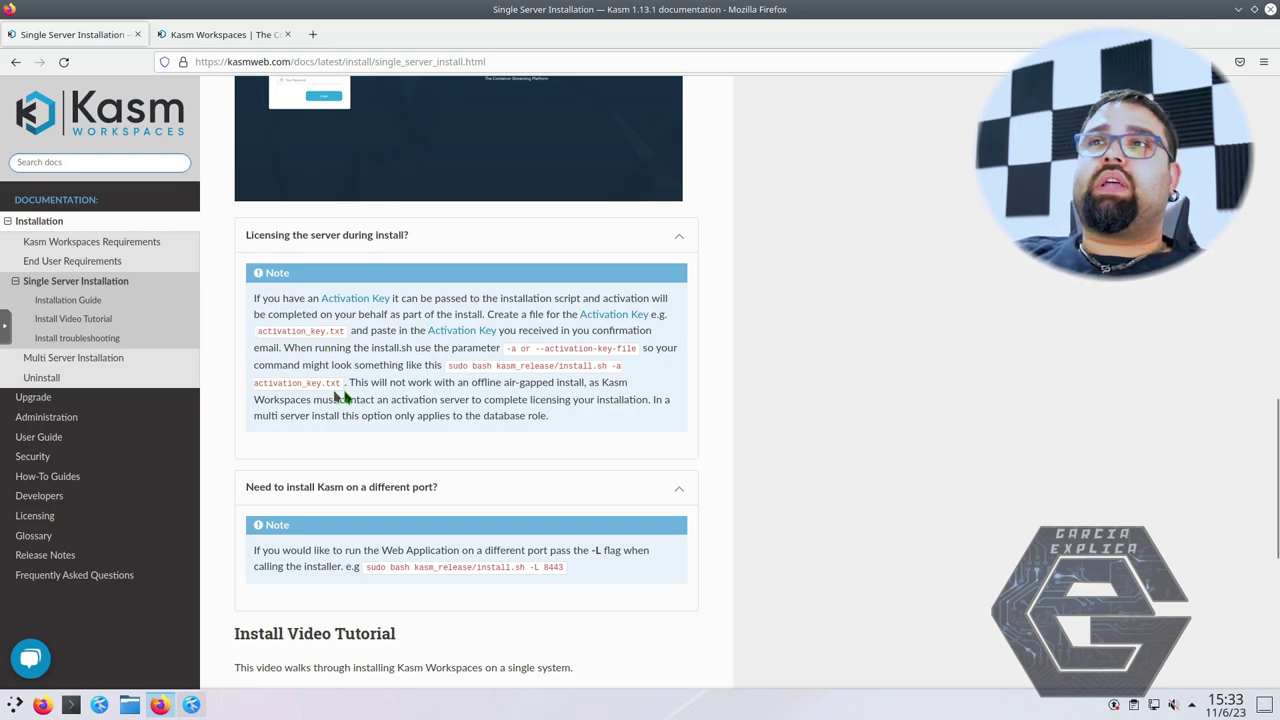
double_click(616, 366)
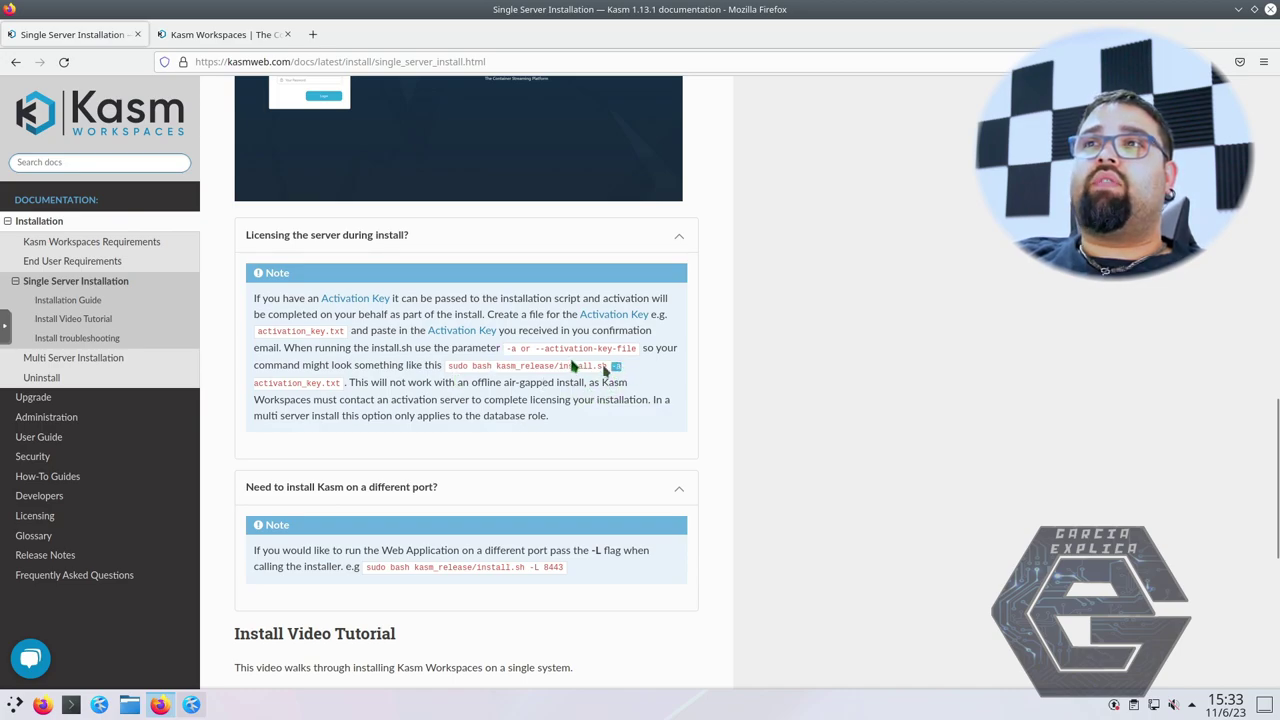
left_click(510, 350)
left_click_drag(538, 355, 632, 363)
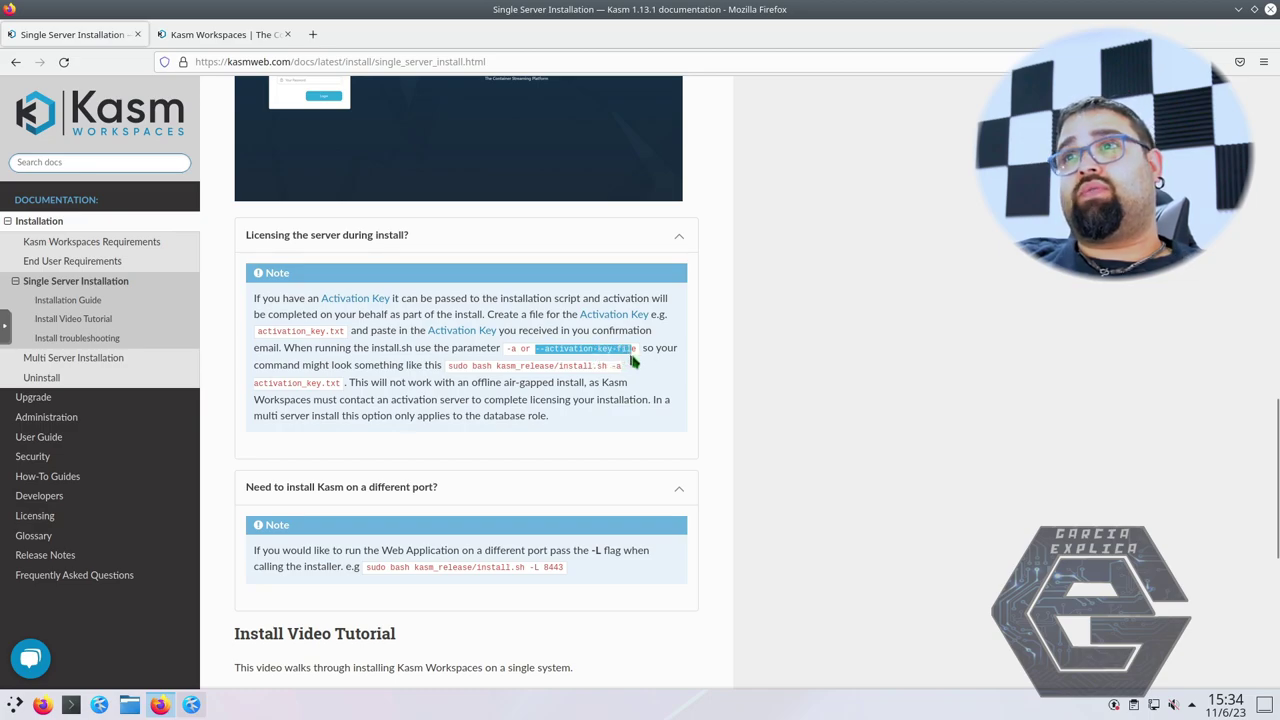
Highlight the custom-port install command and its port 8443 in the different-port note.
left_click(601, 404)
scroll(601, 404, "down", 1)
scroll(601, 404, "down", 1)
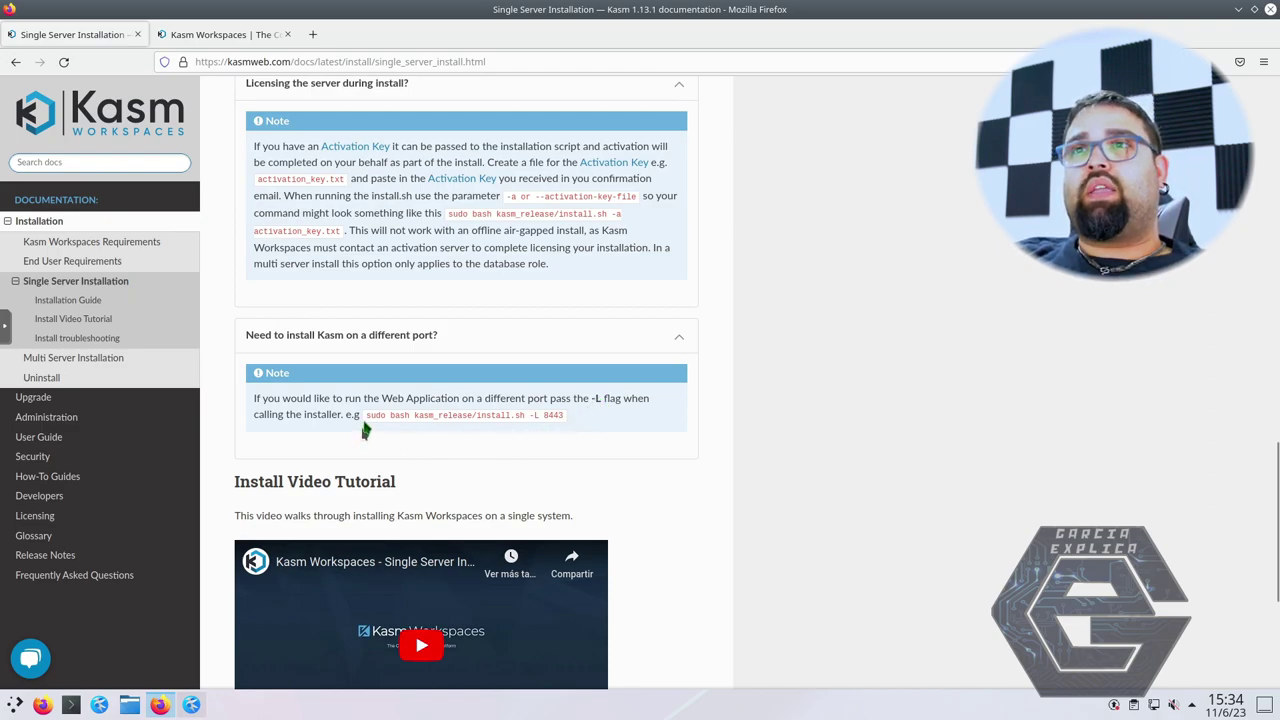
left_click_drag(364, 424, 565, 424)
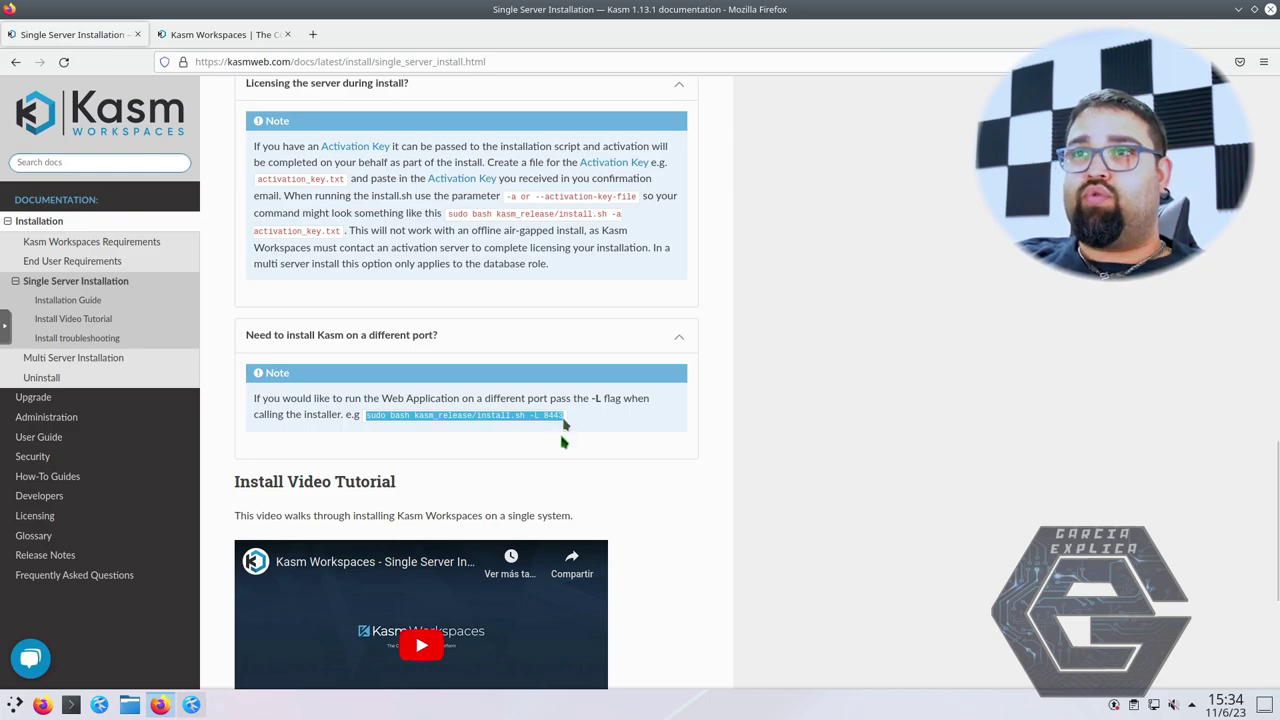
left_click(536, 424)
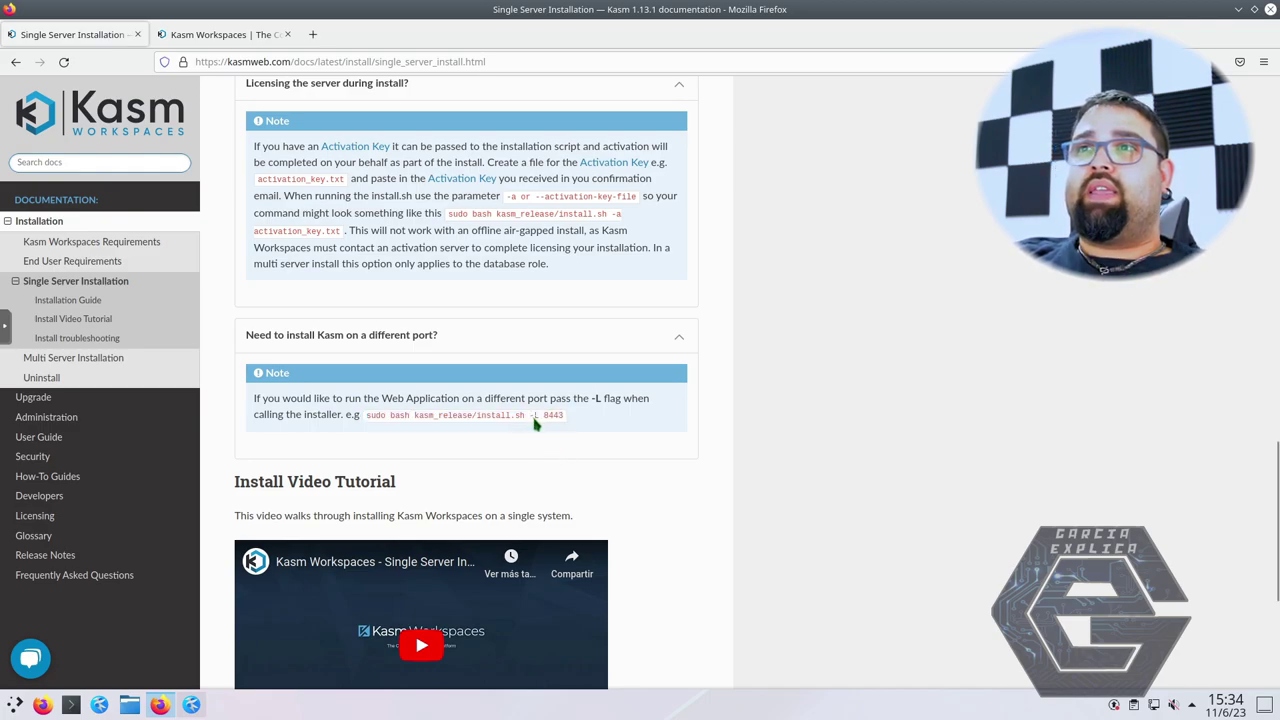
double_click(552, 422)
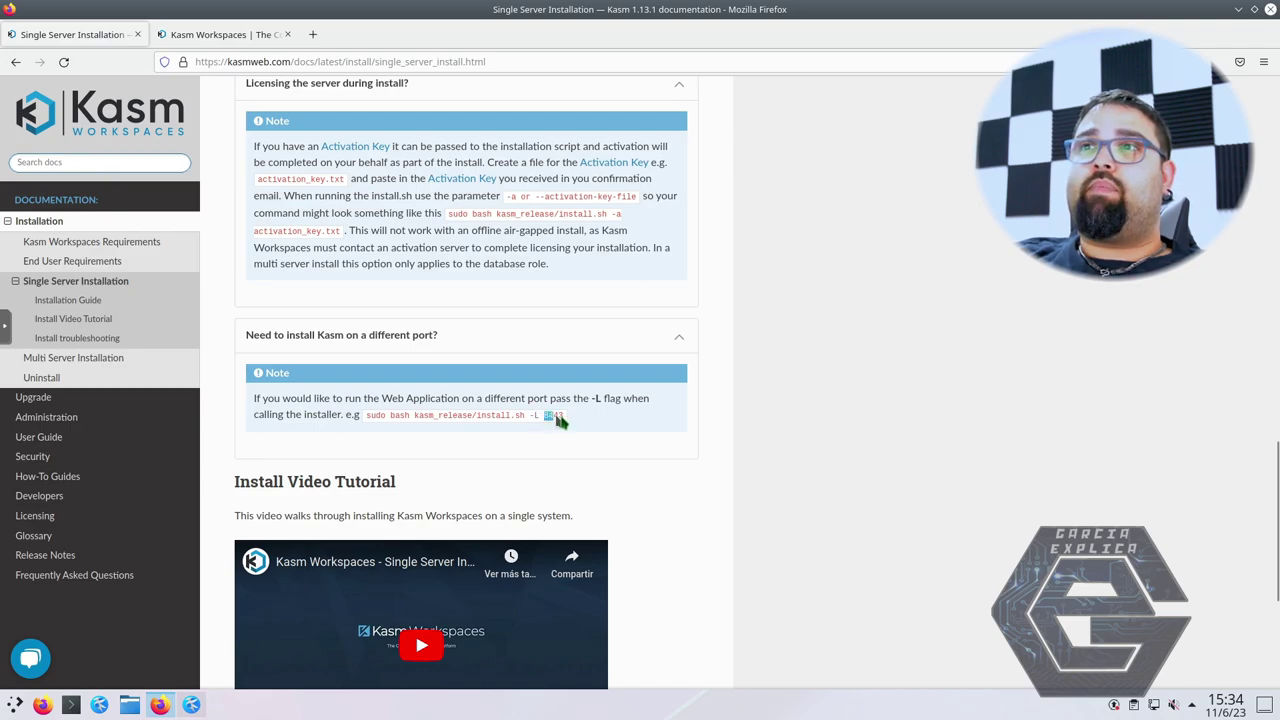
left_click_drag(366, 418, 575, 430)
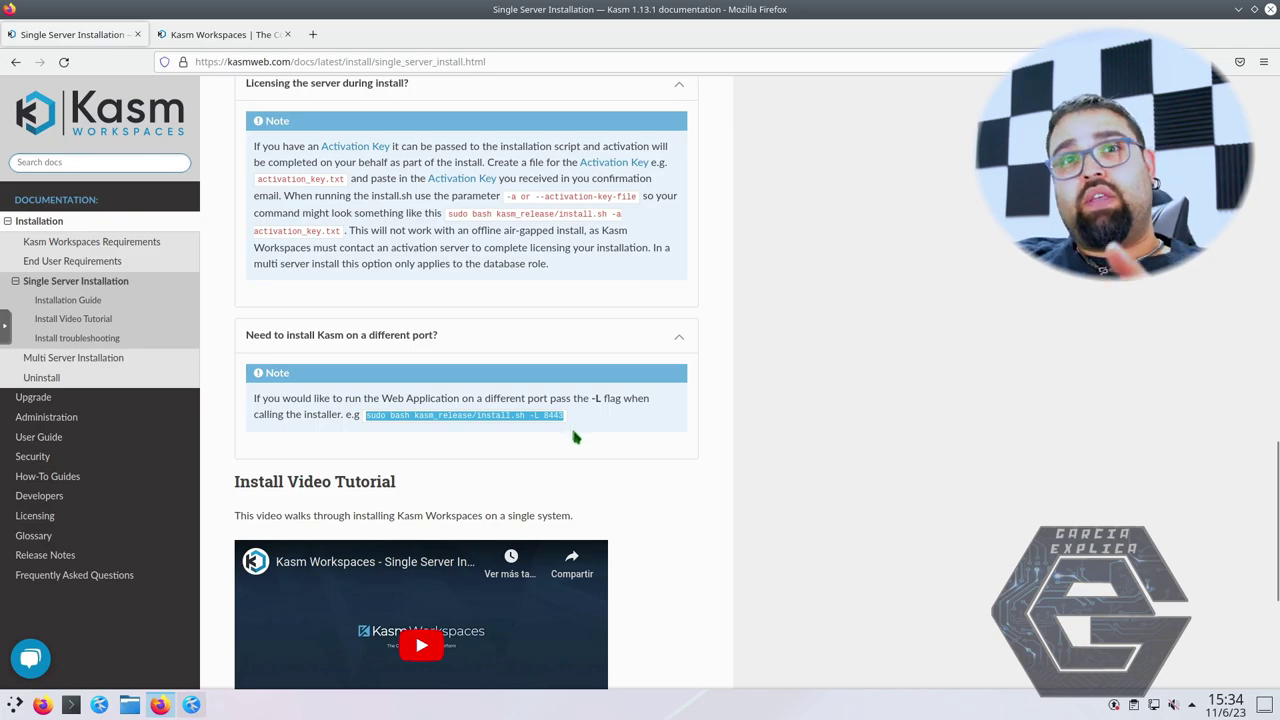
left_click(575, 435)
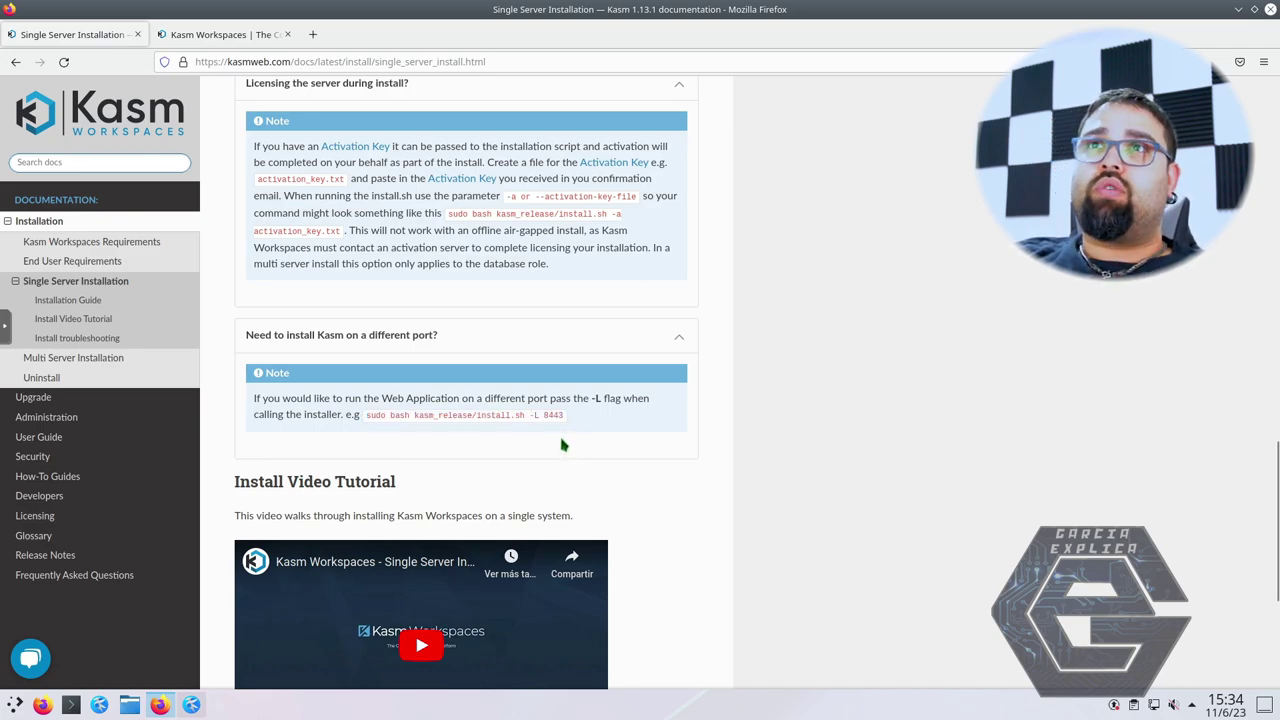
scroll(563, 445, "up", 5)
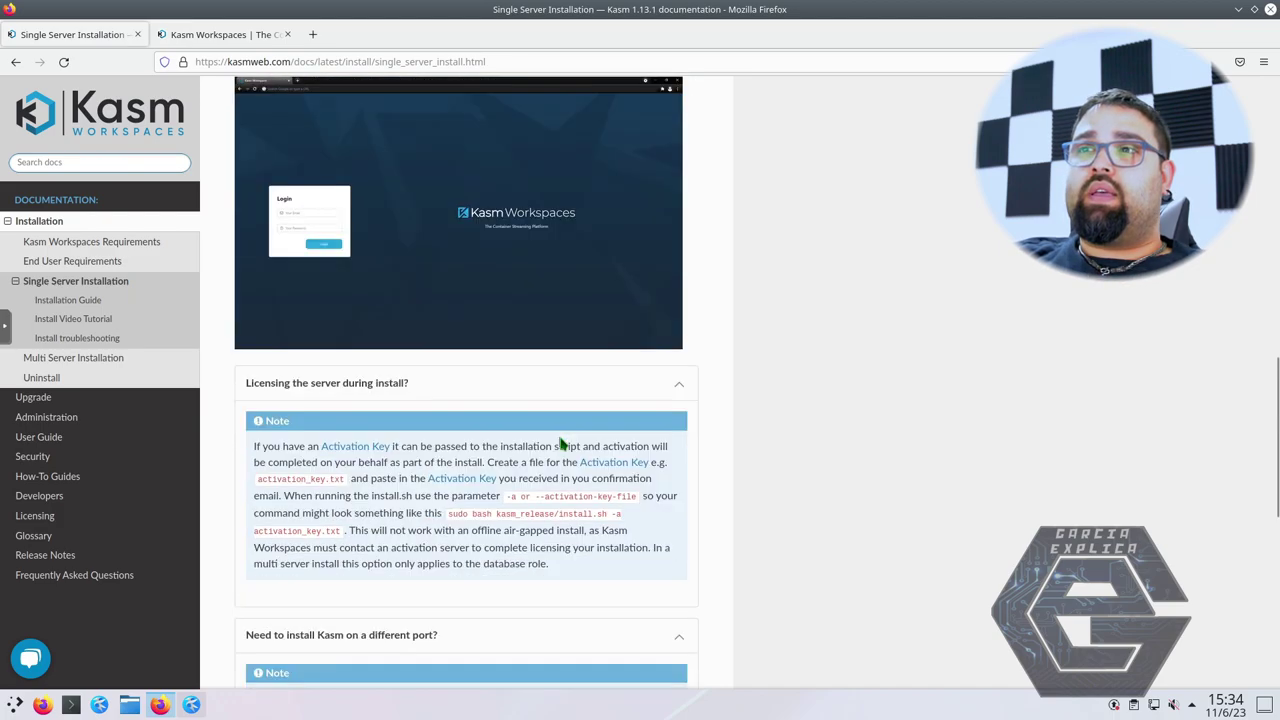
scroll(563, 445, "down", 5)
left_click_drag(565, 341, 546, 341)
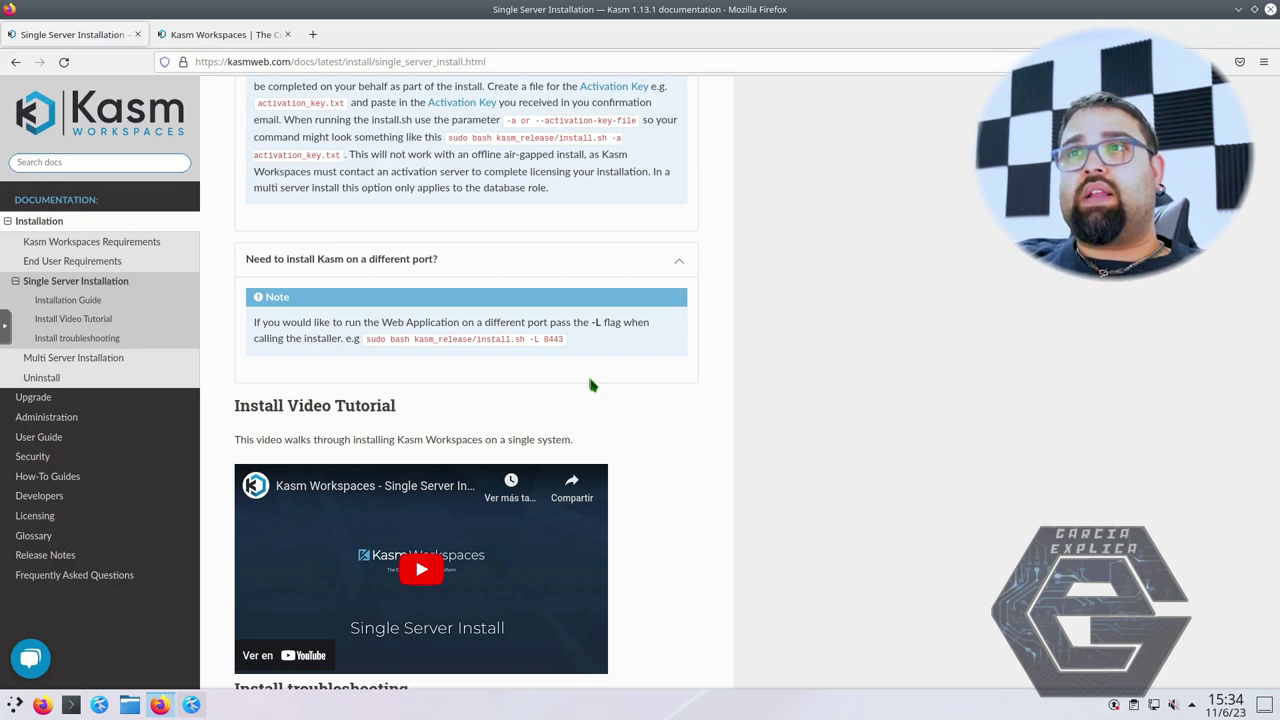
left_click_drag(565, 341, 385, 350)
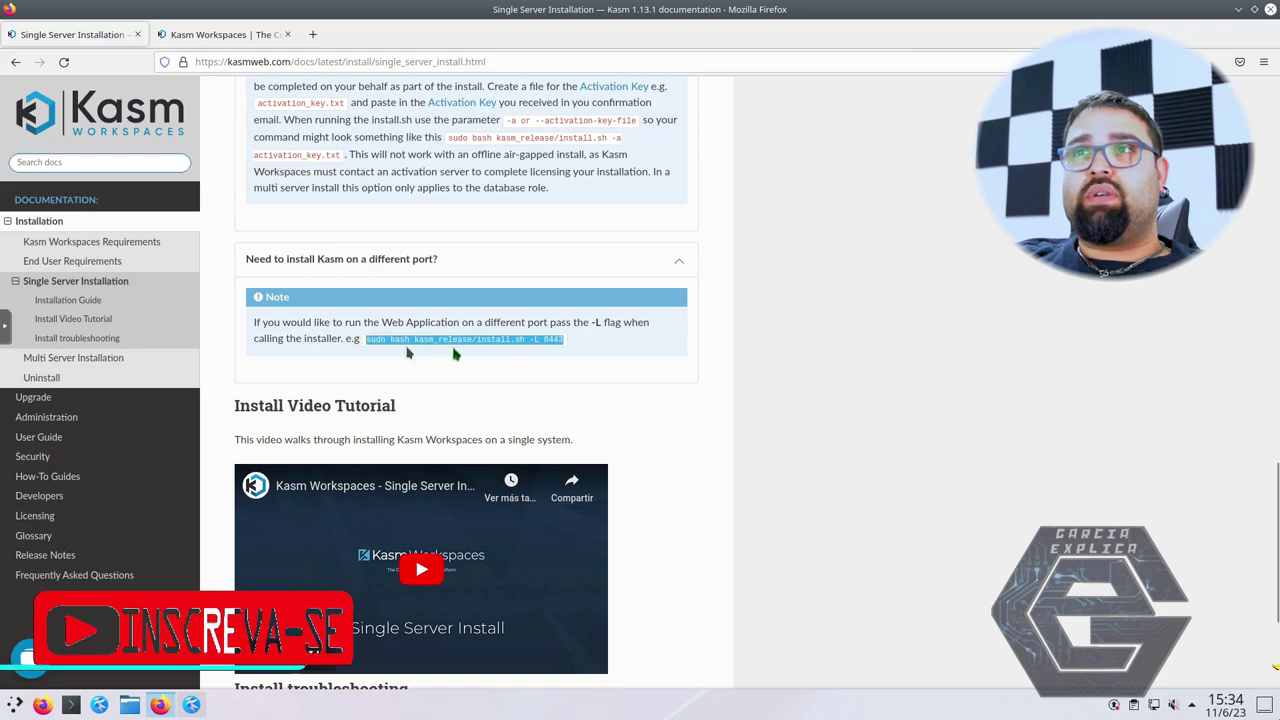
left_click(546, 354)
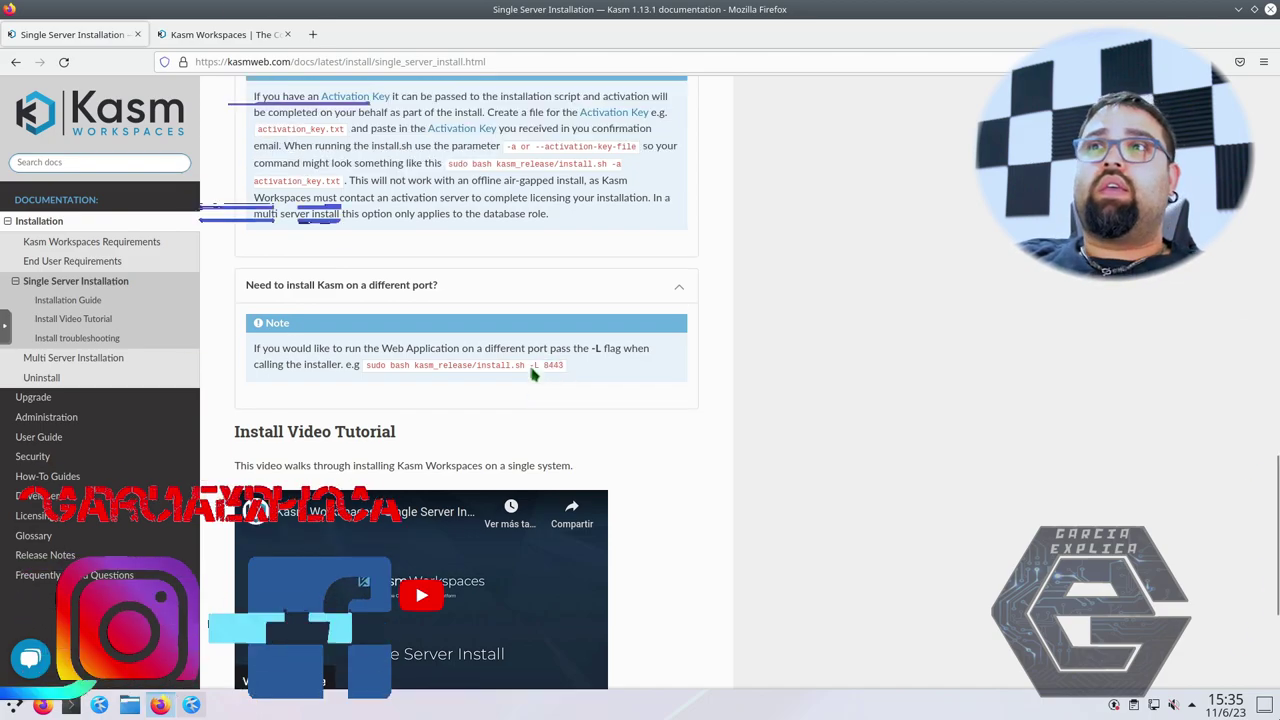
Scroll back up to the Standard Install code block and launch the terminal.
scroll(532, 374, "up", 1)
scroll(532, 374, "up", 10)
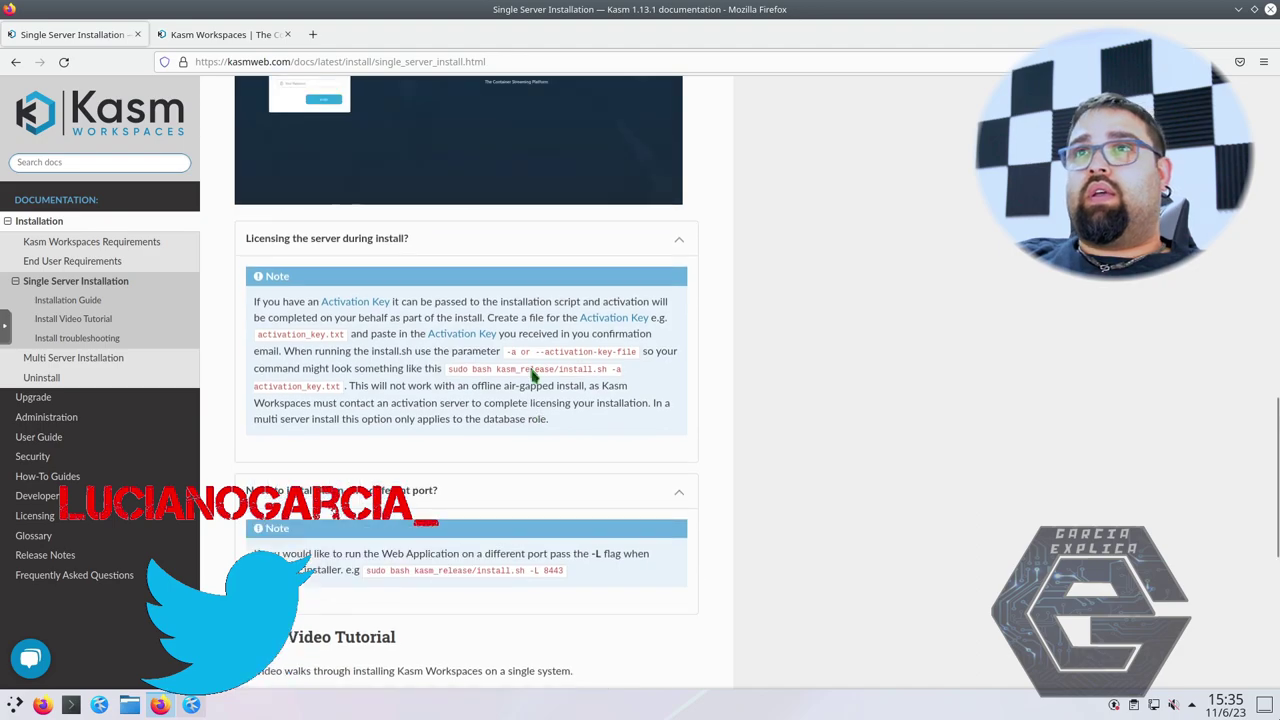
scroll(532, 374, "up", 5)
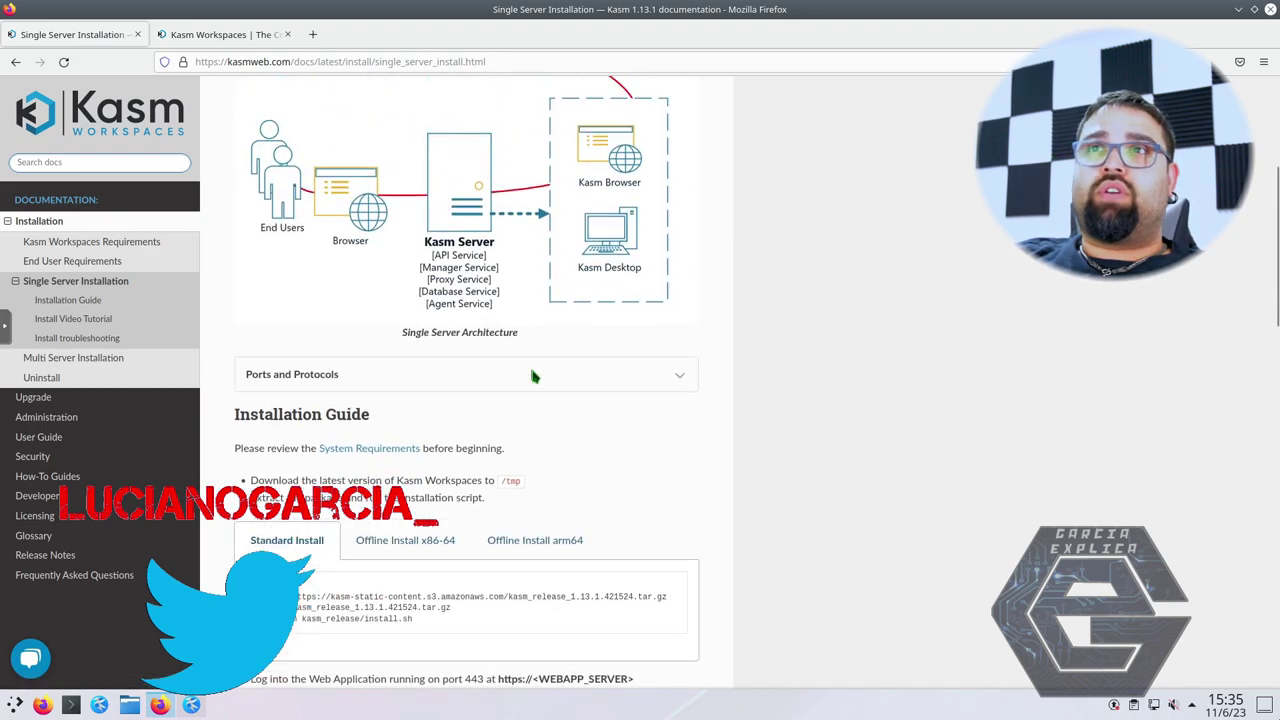
scroll(532, 374, "down", 5)
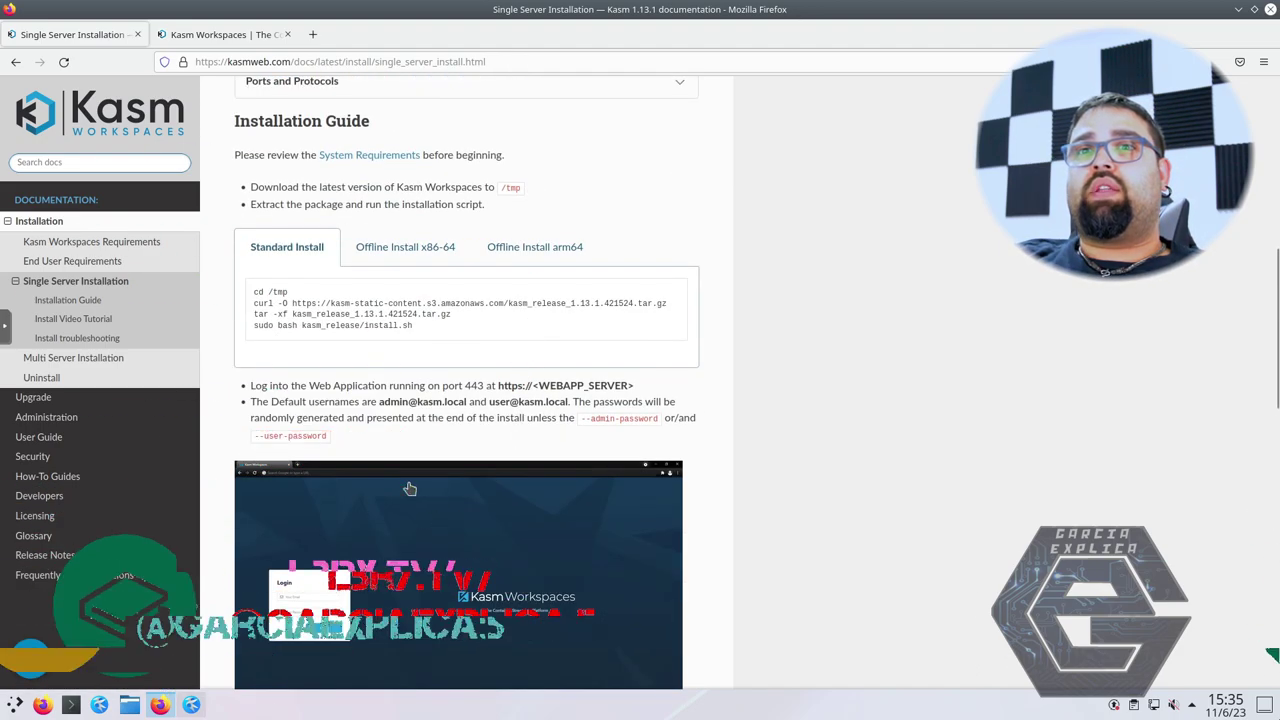
left_click(70, 704)
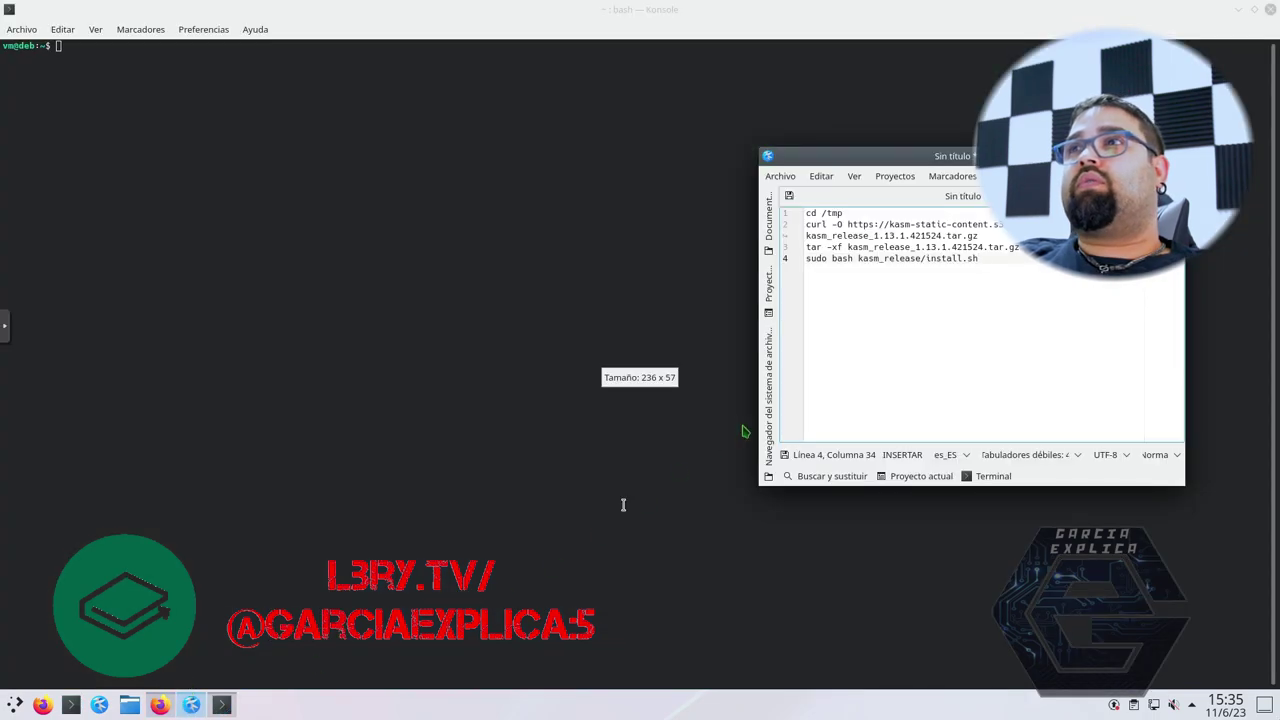
Paste the four install commands from Kate into Konsole, run them, and enter the sudo password.
left_click_drag(980, 258, 790, 215)
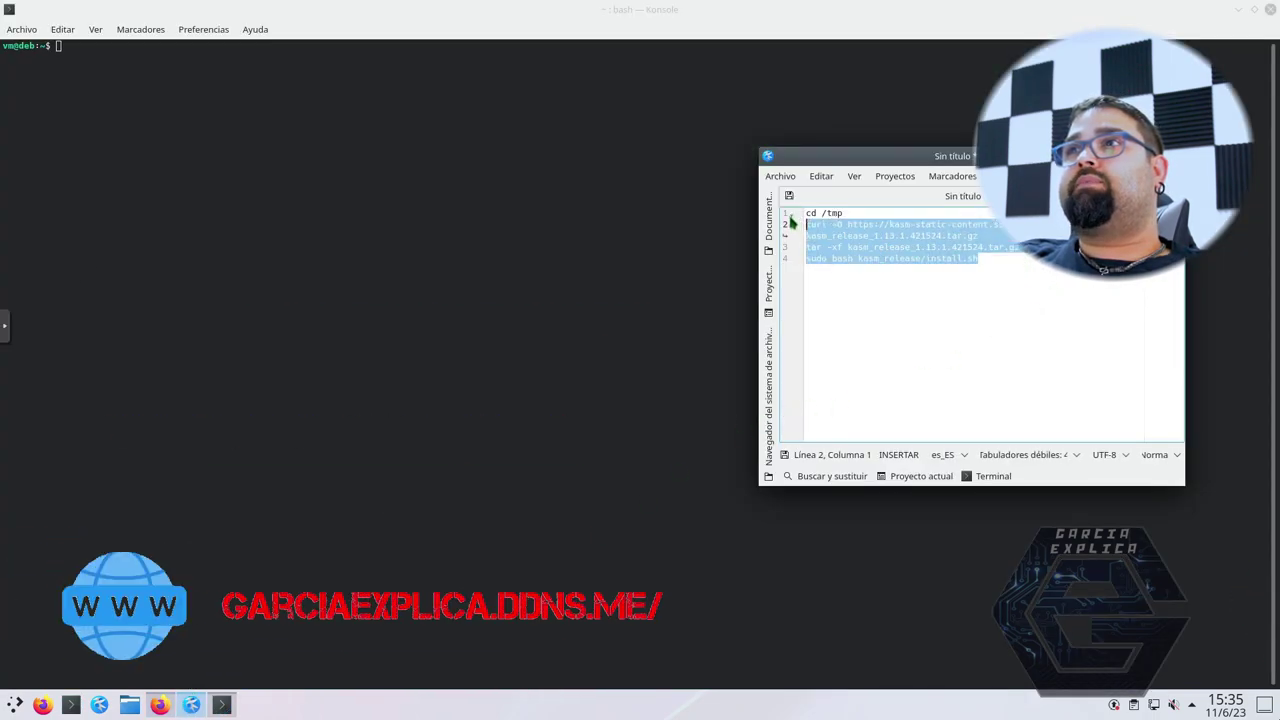
middle_click(388, 286)
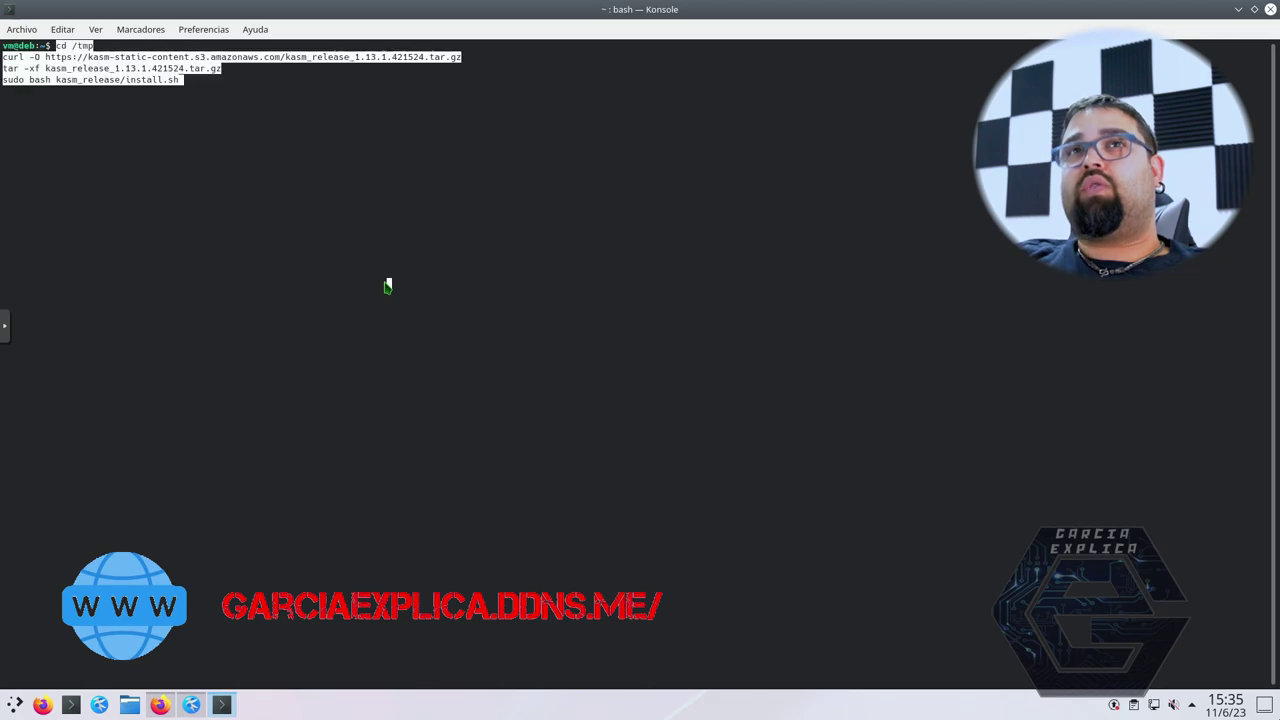
key("Return")
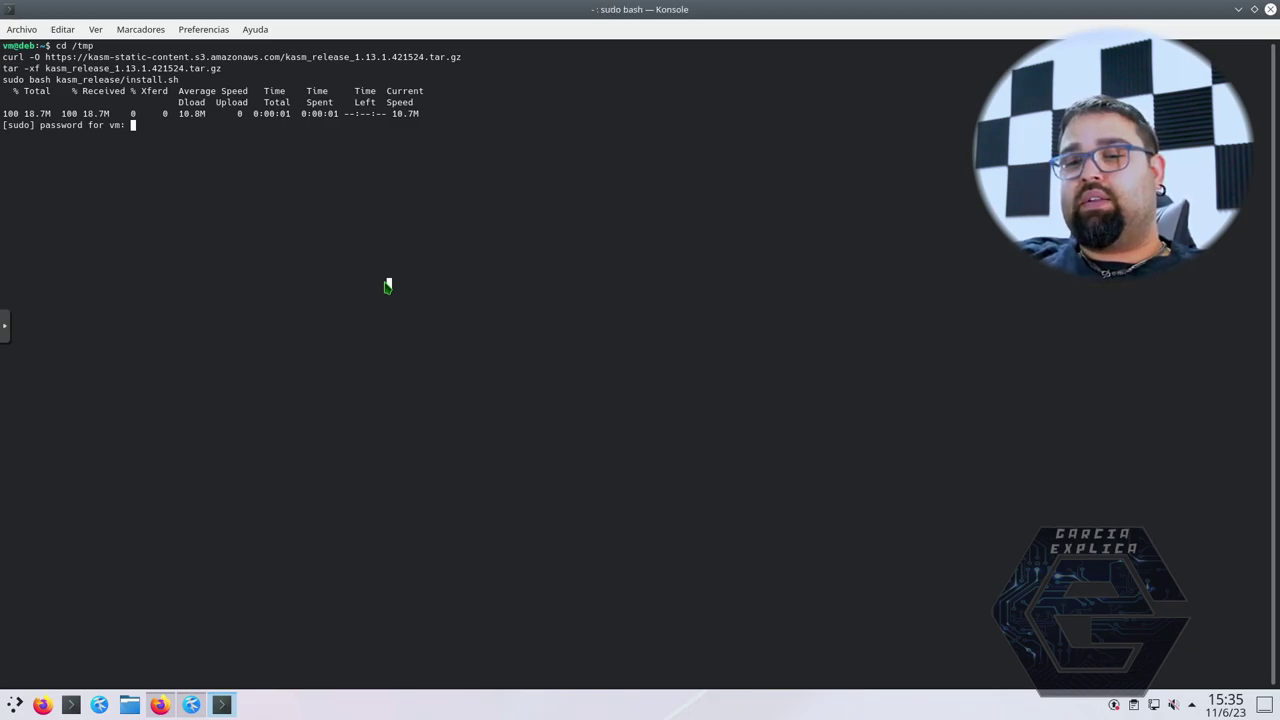
key("Return")
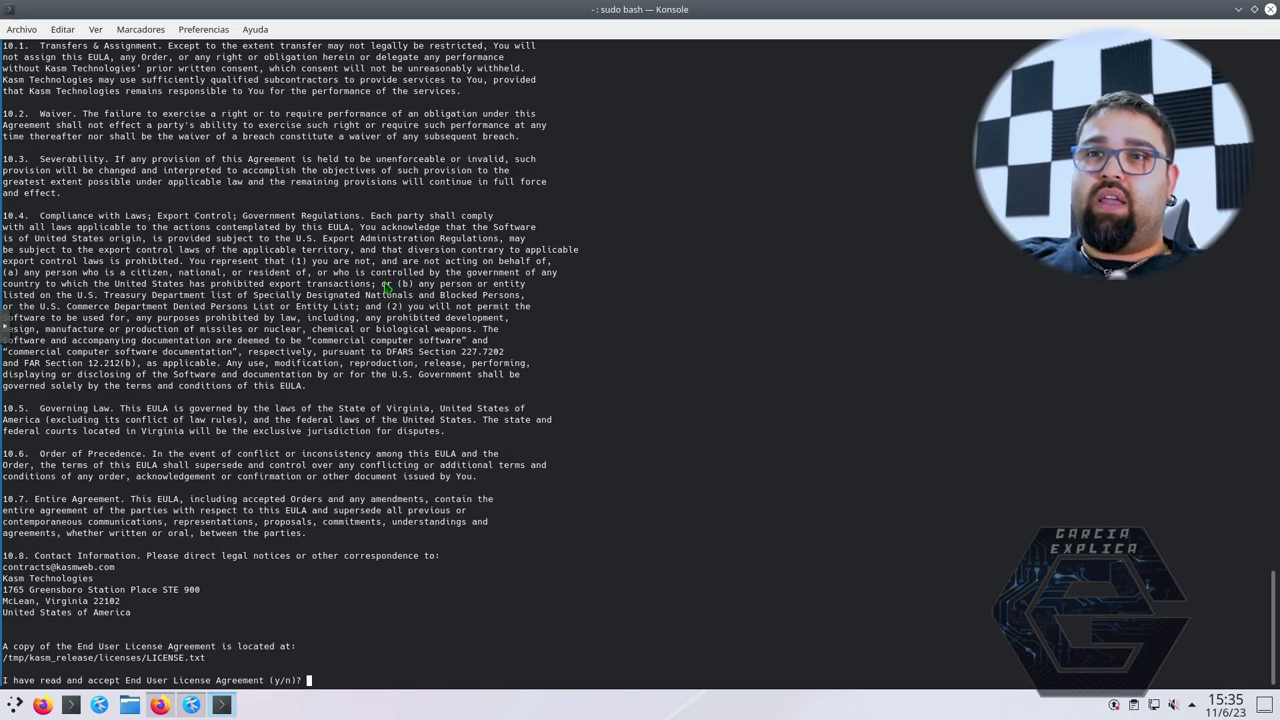
Answer y to the EULA prompt and let the installer finish.
type("y")
key("Return")
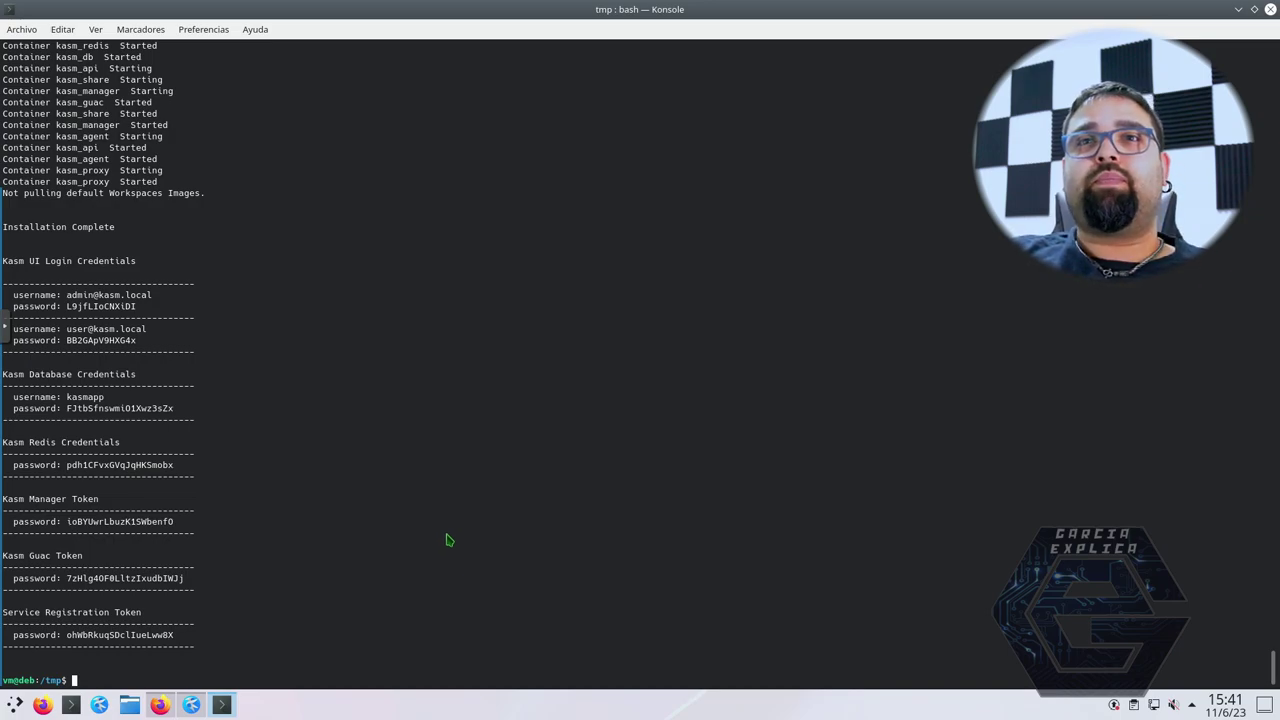
Point out the Redis, Manager Token, Guac Token and Service Registration Token headings in the output.
left_click_drag(205, 636, 8, 374)
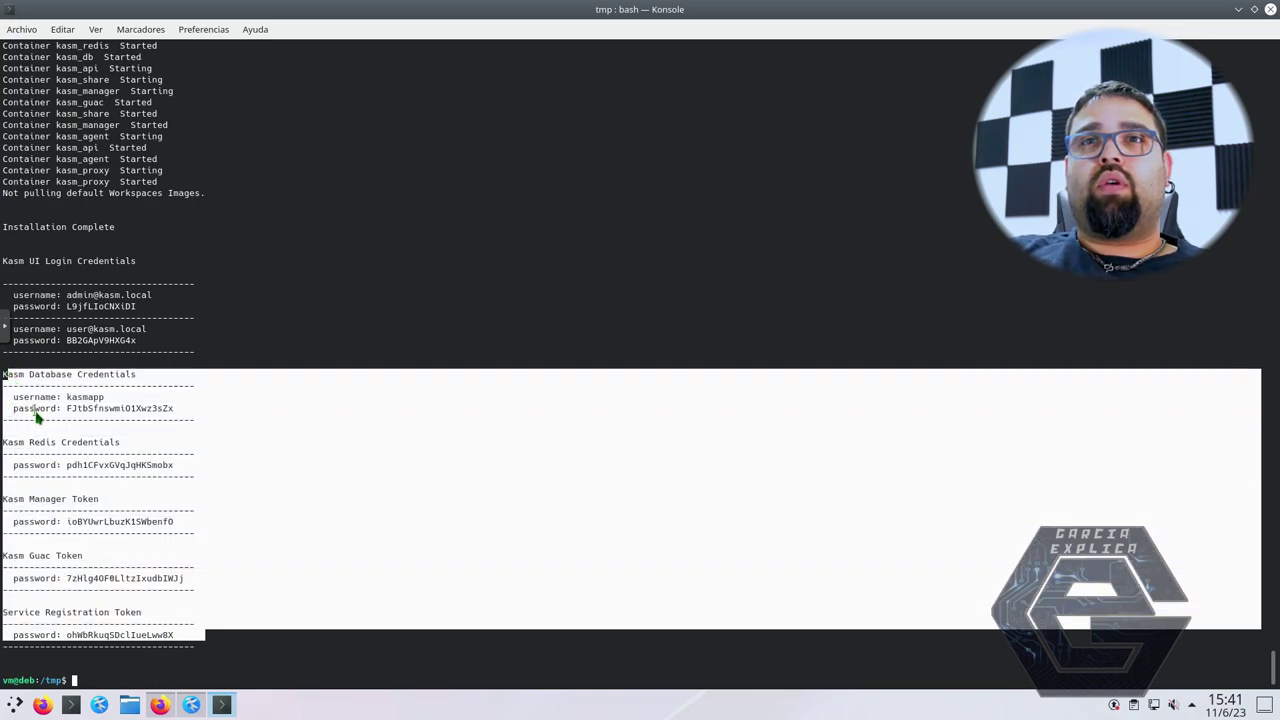
left_click(36, 418)
left_click_drag(28, 442, 58, 448)
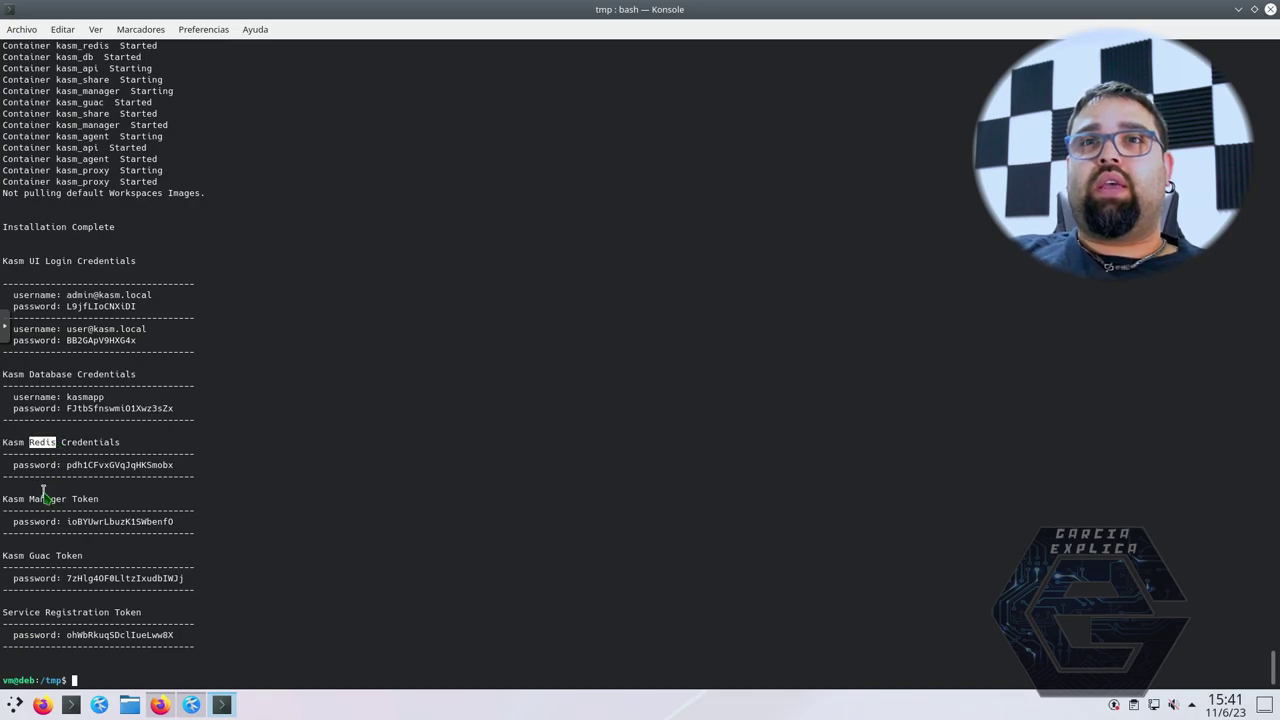
left_click_drag(30, 502, 105, 505)
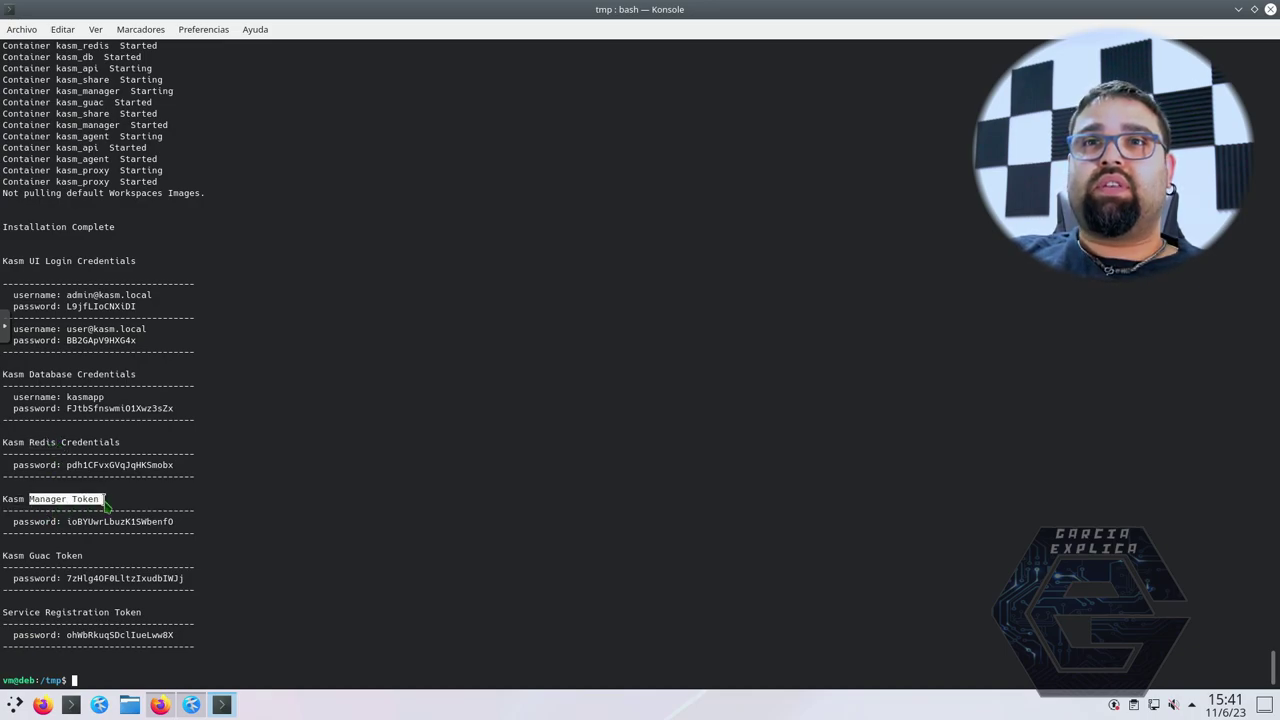
left_click_drag(27, 557, 84, 556)
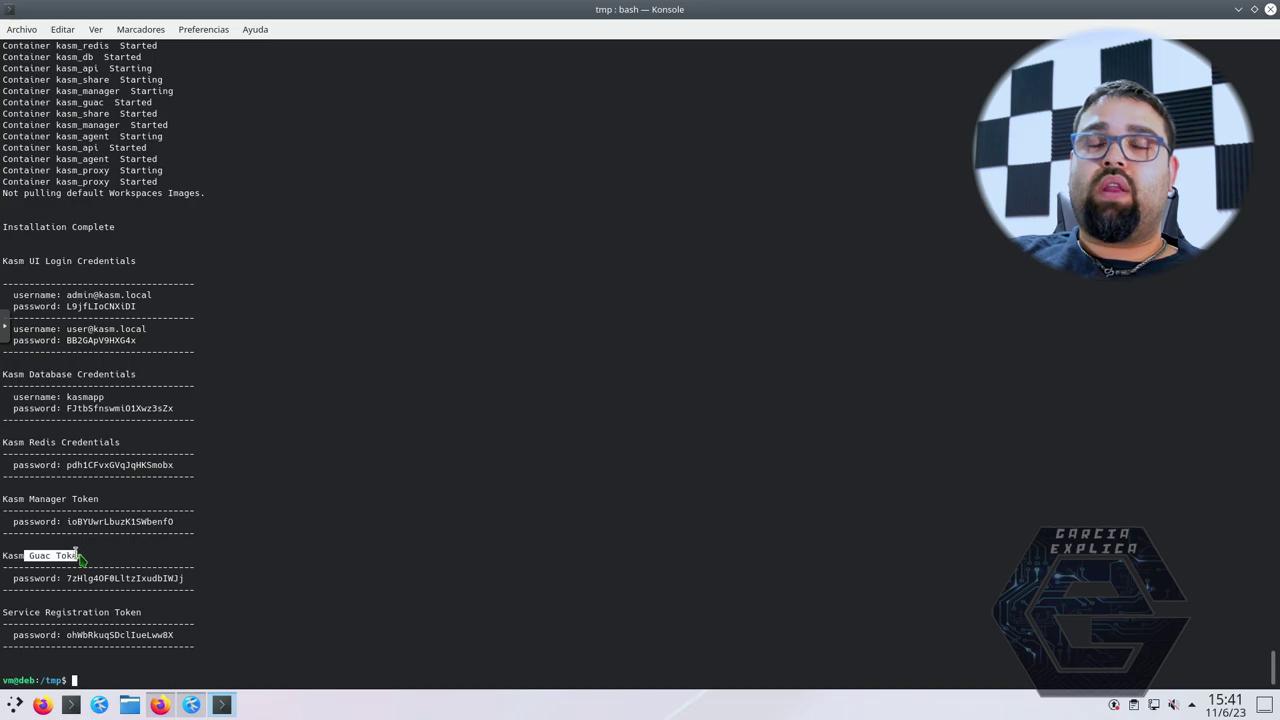
left_click(56, 560)
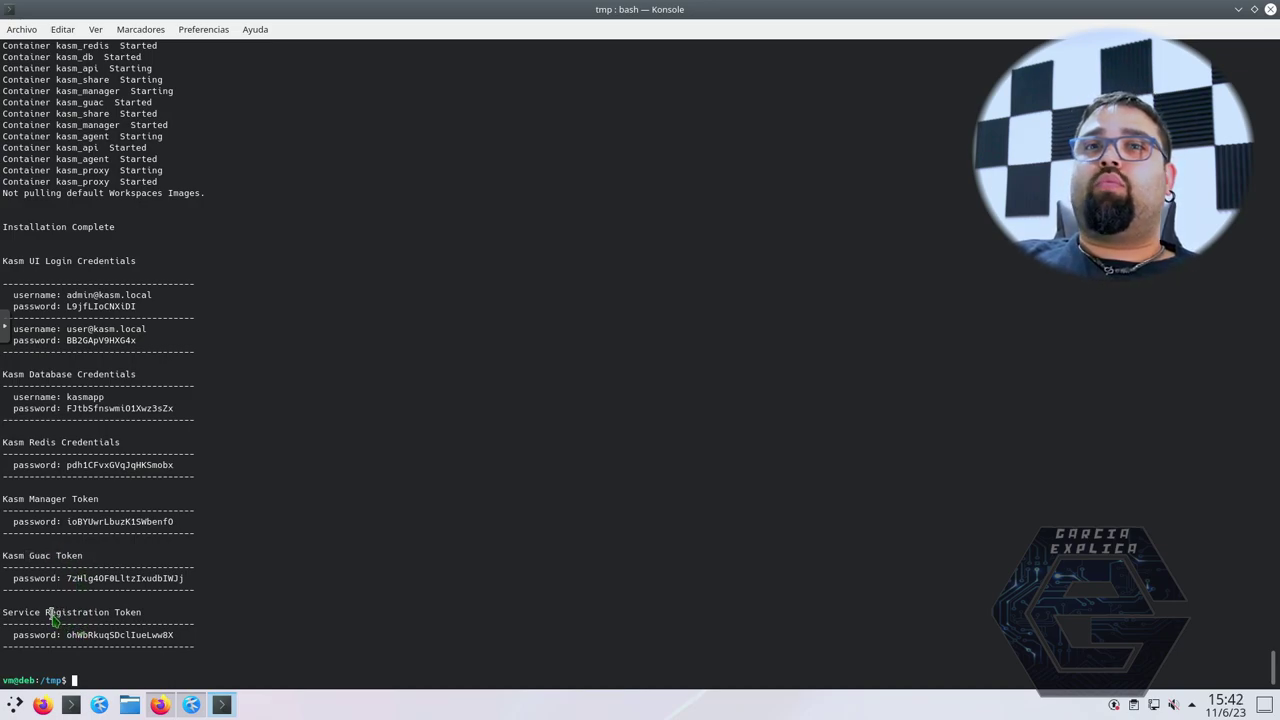
left_click_drag(48, 620, 172, 620)
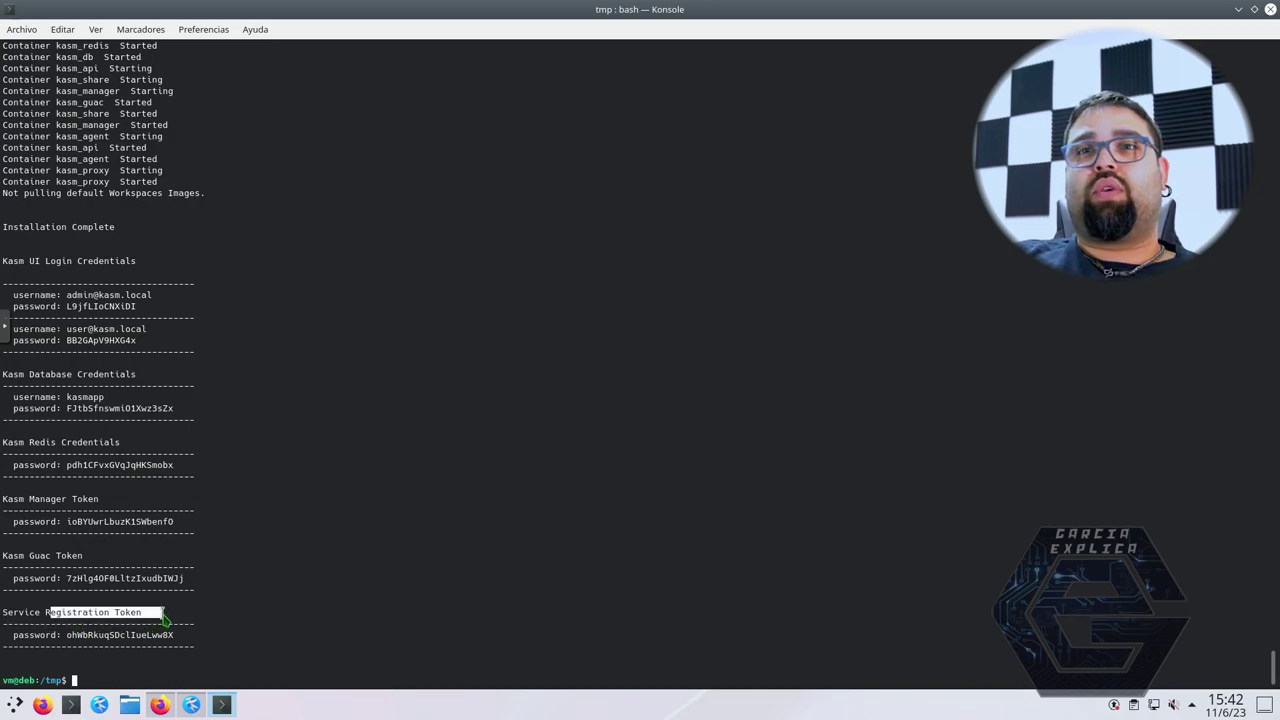
left_click(183, 620)
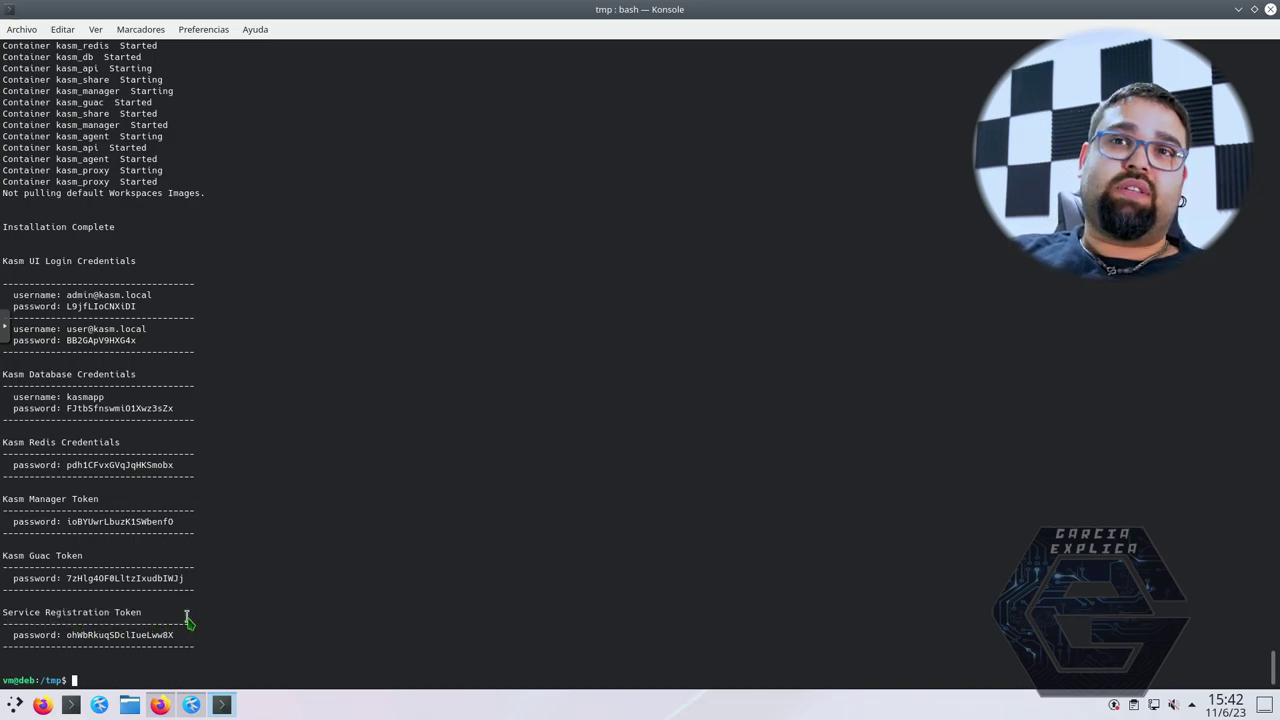
Copy the whole credentials and tokens block and switch to the Kate notes.
left_click_drag(190, 625, 10, 281)
left_click(120, 393)
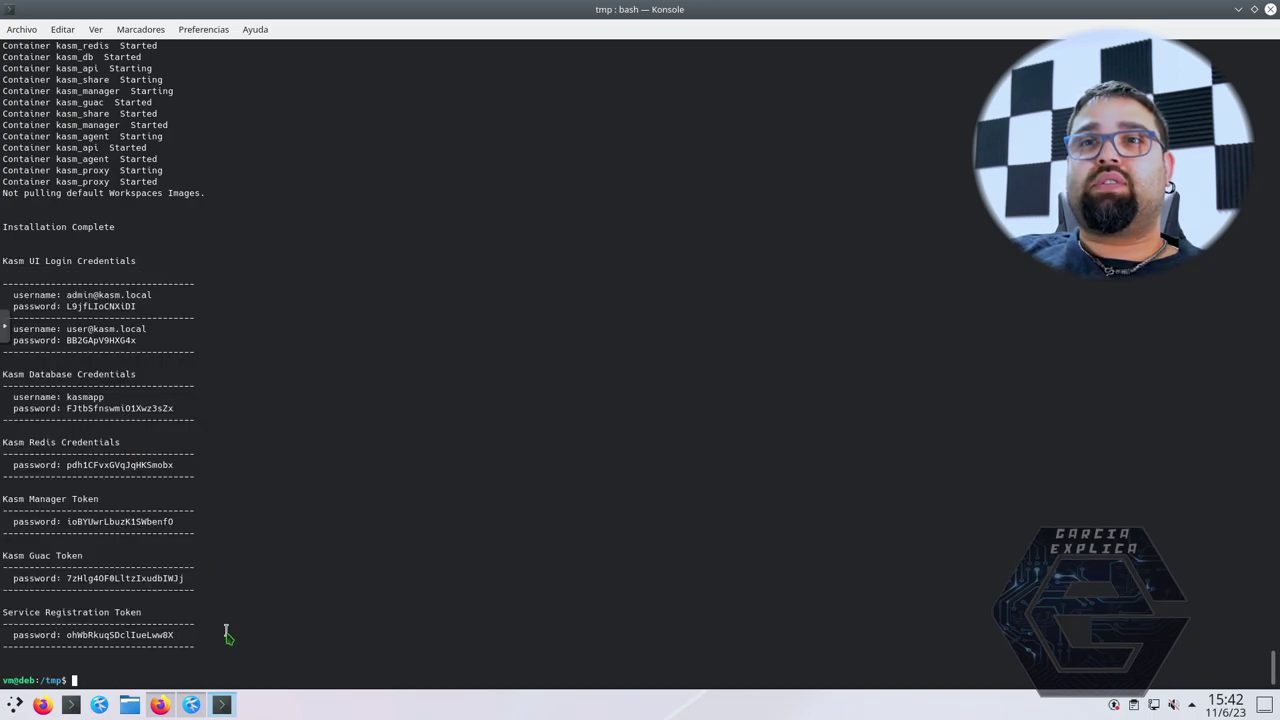
left_click_drag(170, 634, 8, 276)
key("ctrl+c")
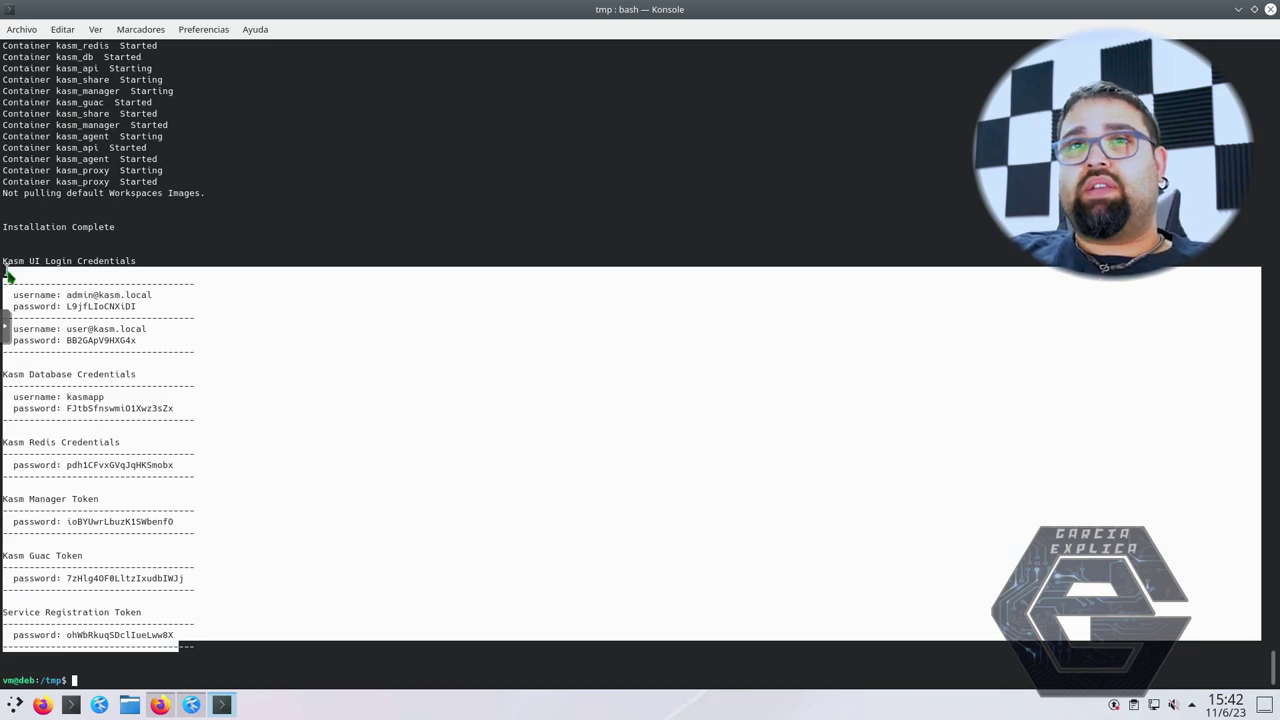
left_click(191, 705)
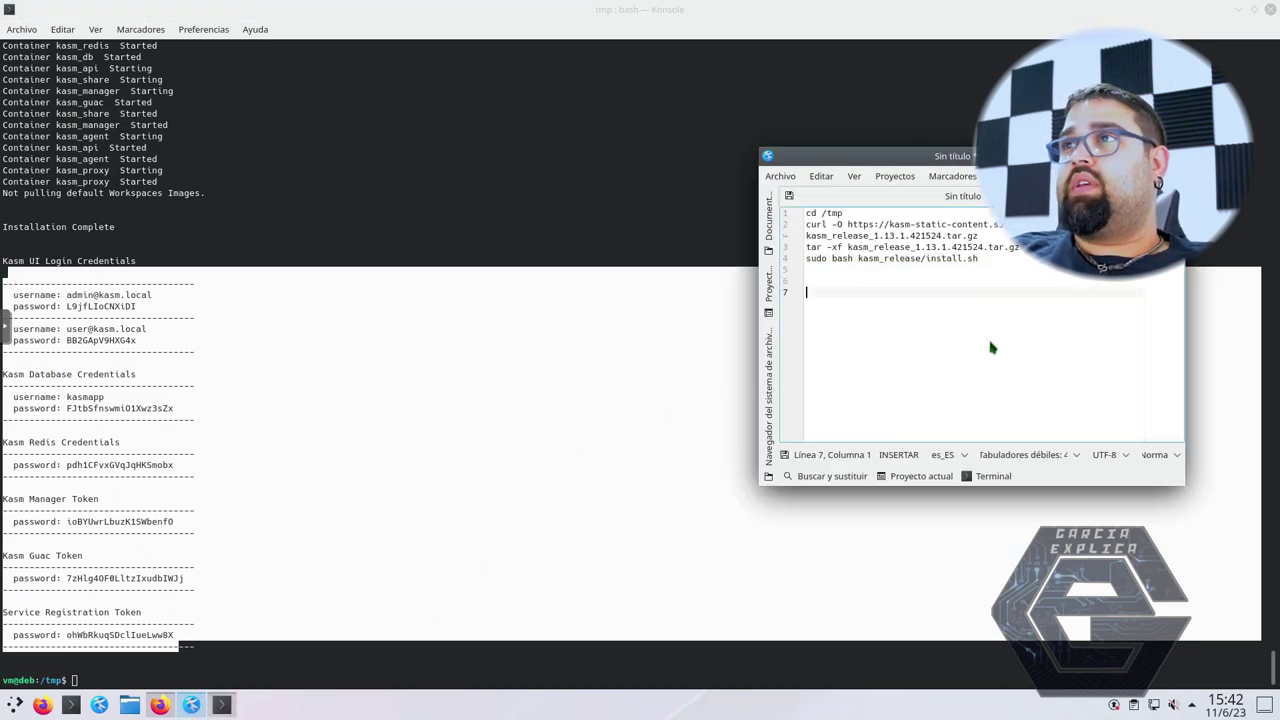
Paste the credentials block below the commands and save the notes as kasm.txt in Descargas.
key("ctrl+v")
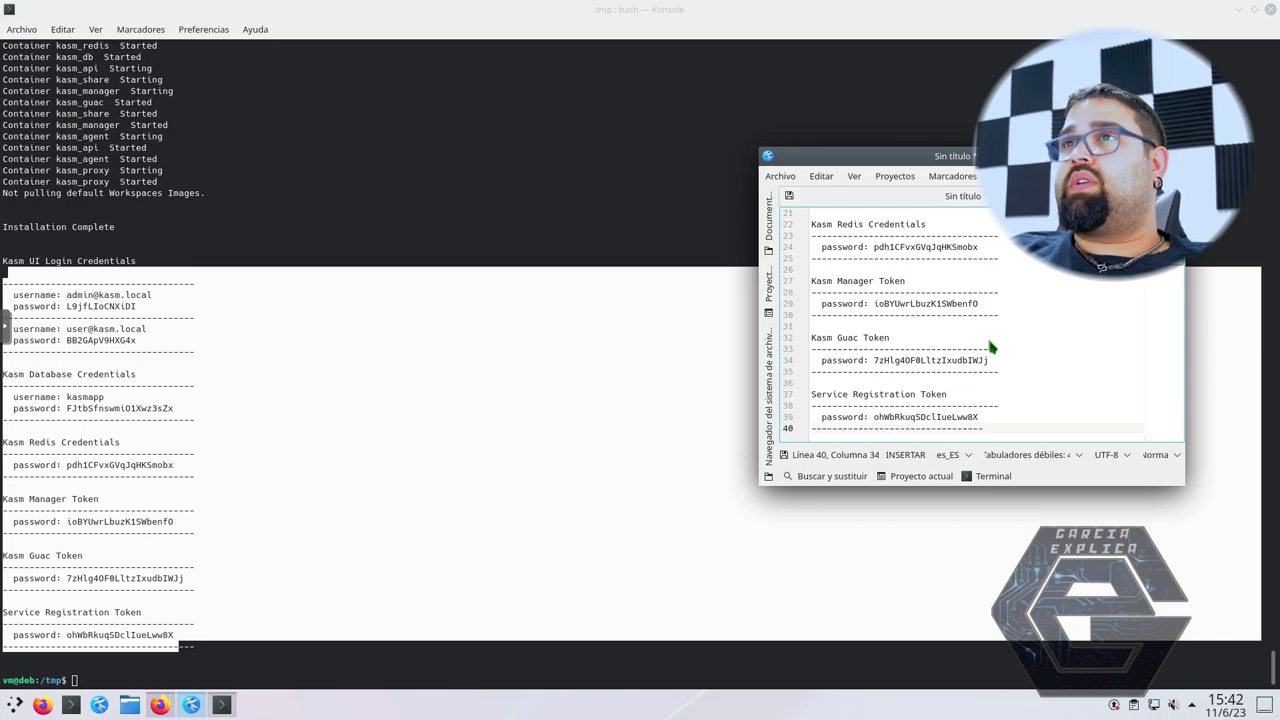
key("ctrl+s")
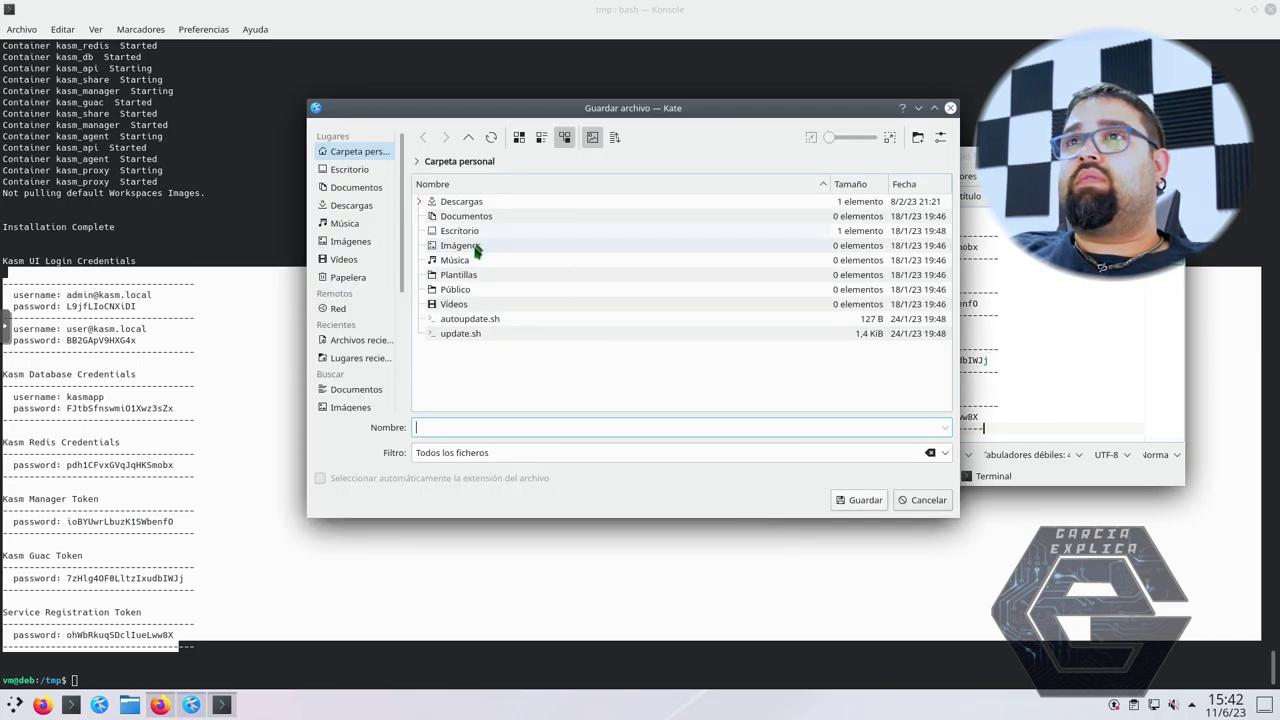
left_click(481, 204)
left_click(460, 426)
type("kasm.txt")
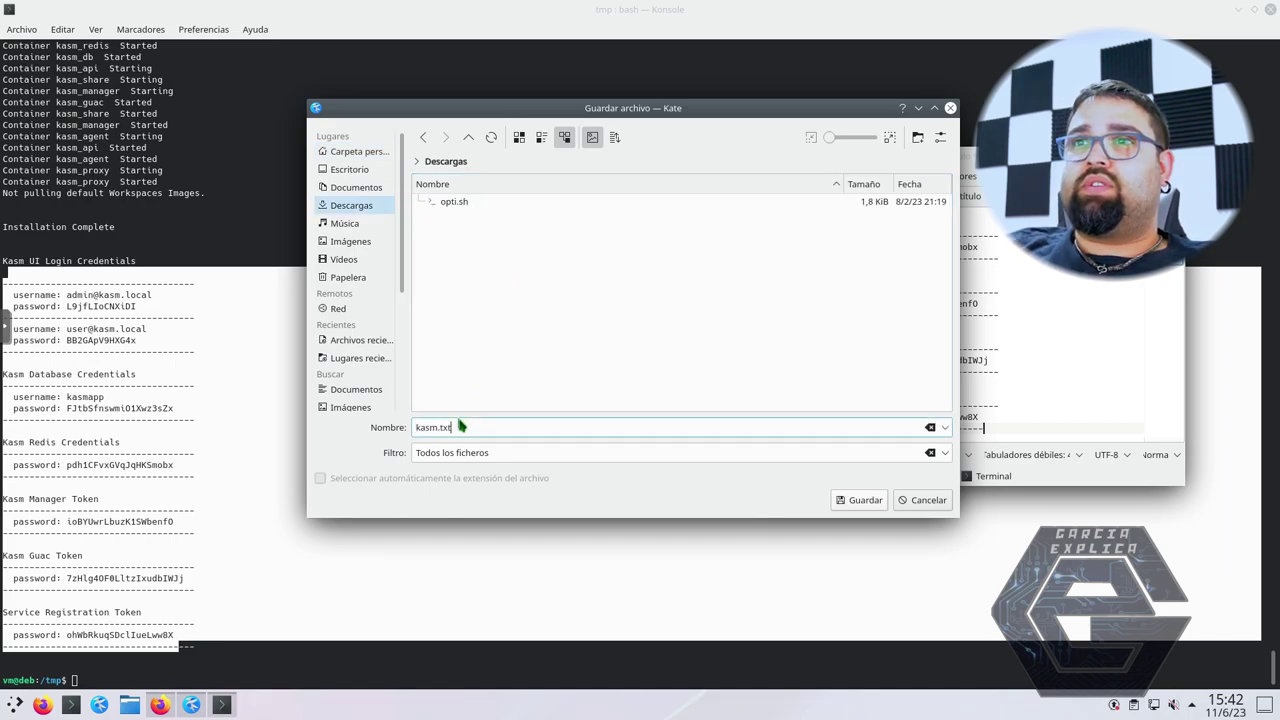
key("Return")
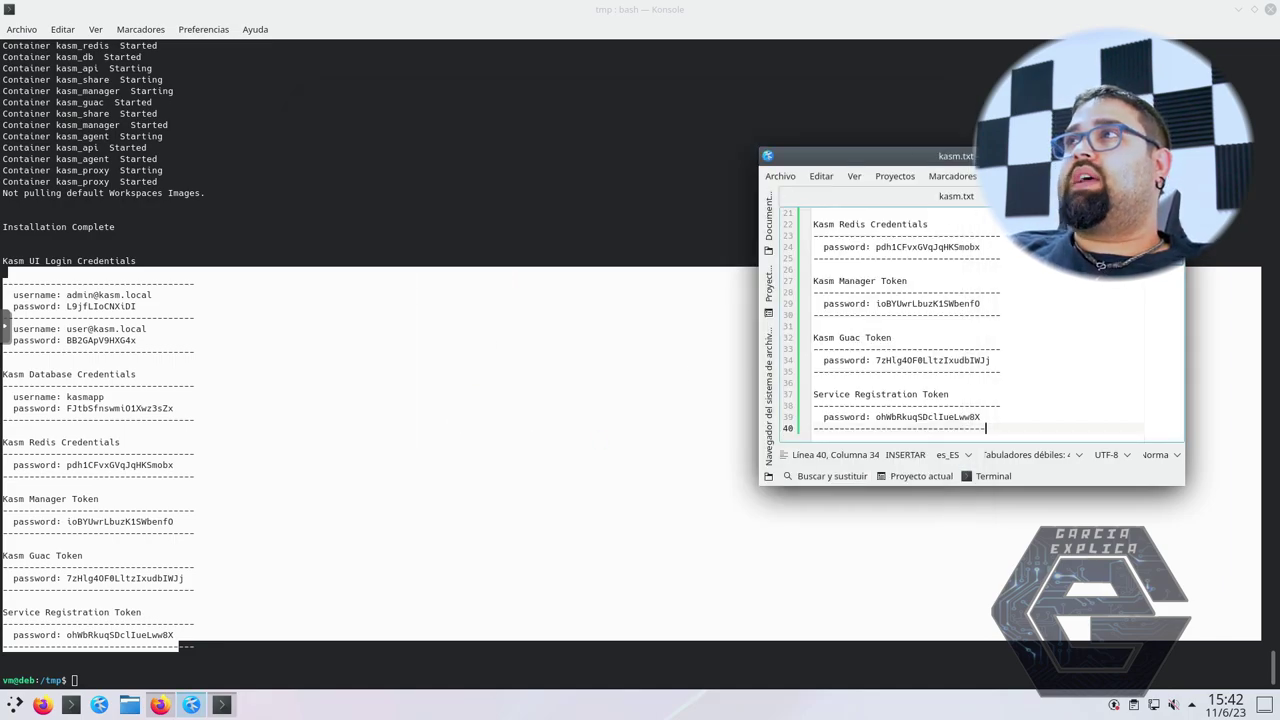
left_click(1255, 35)
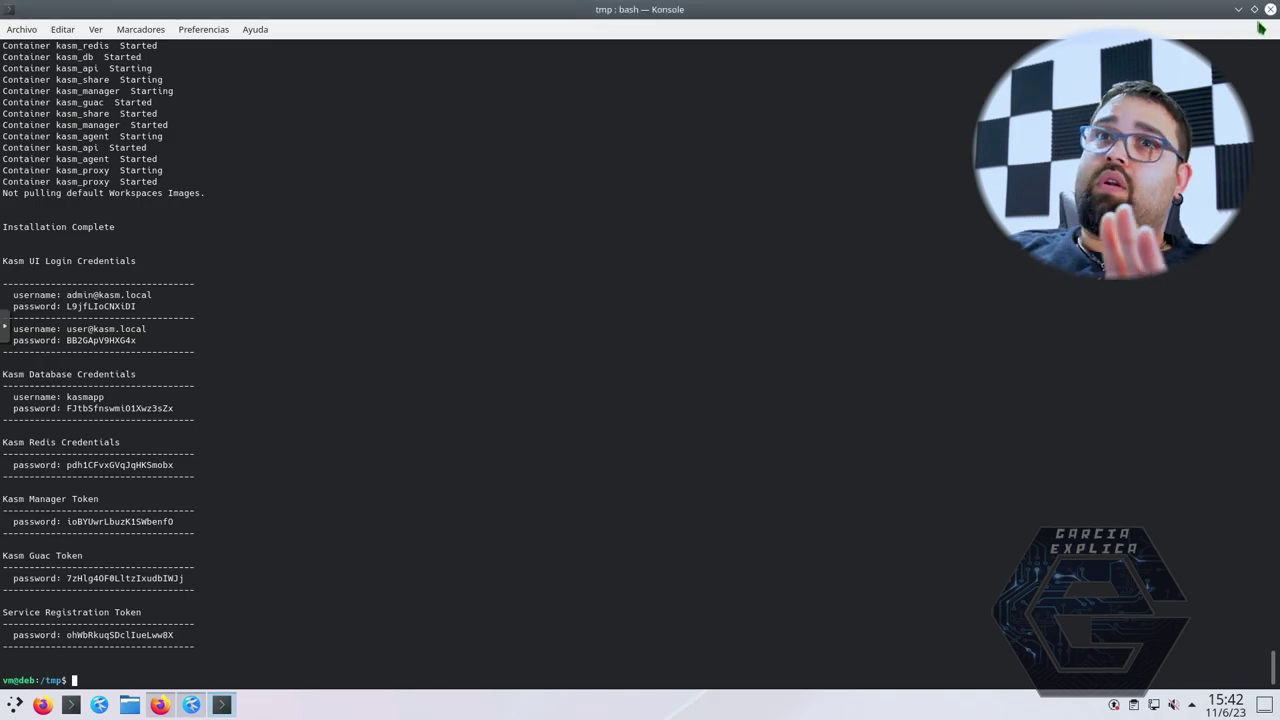
Close the old Konsole window, minimize the kasm.txt notes and close the documentation tab.
key("ctrl+d")
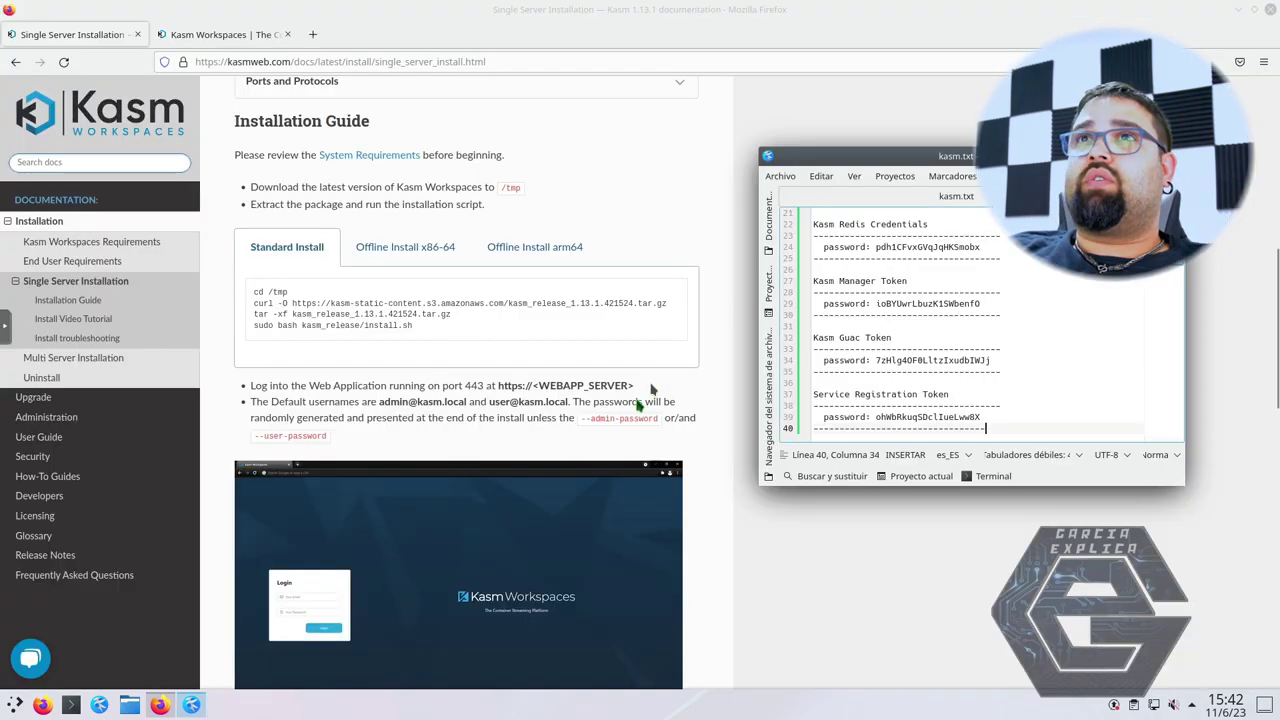
left_click(183, 65)
key("ctrl+w")
left_click(250, 64)
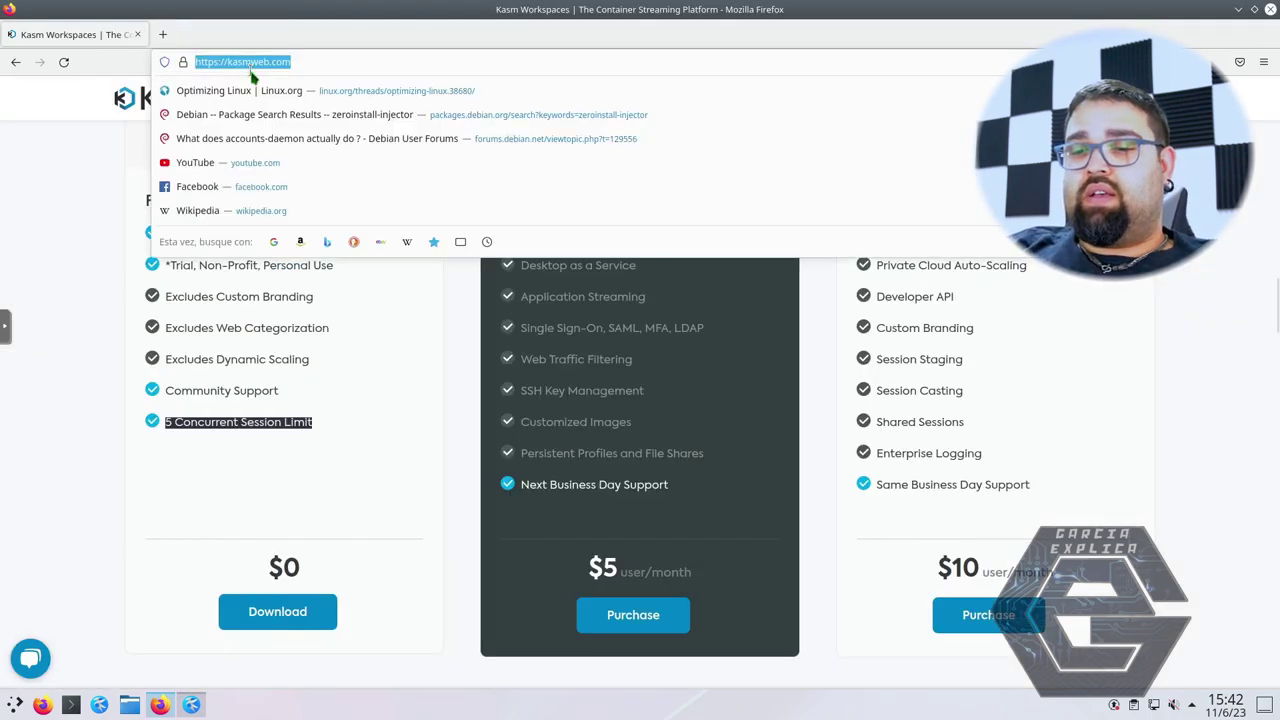
type("https://")
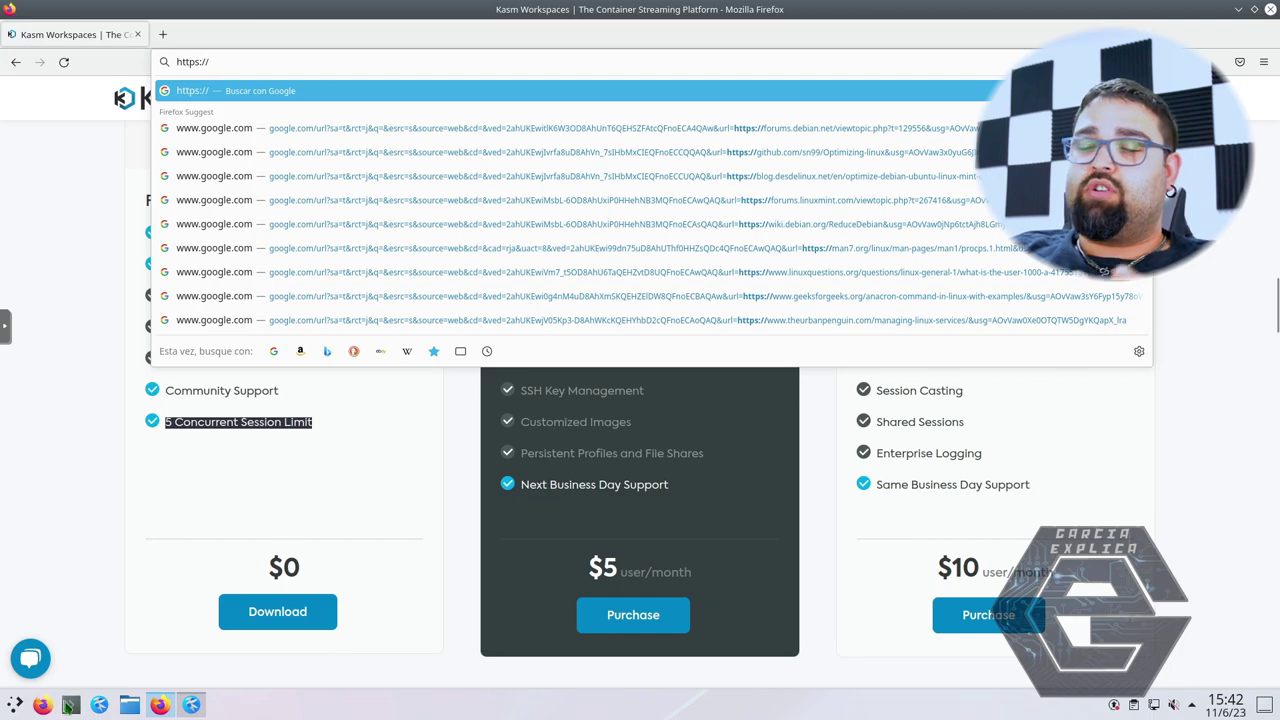
left_click(70, 705)
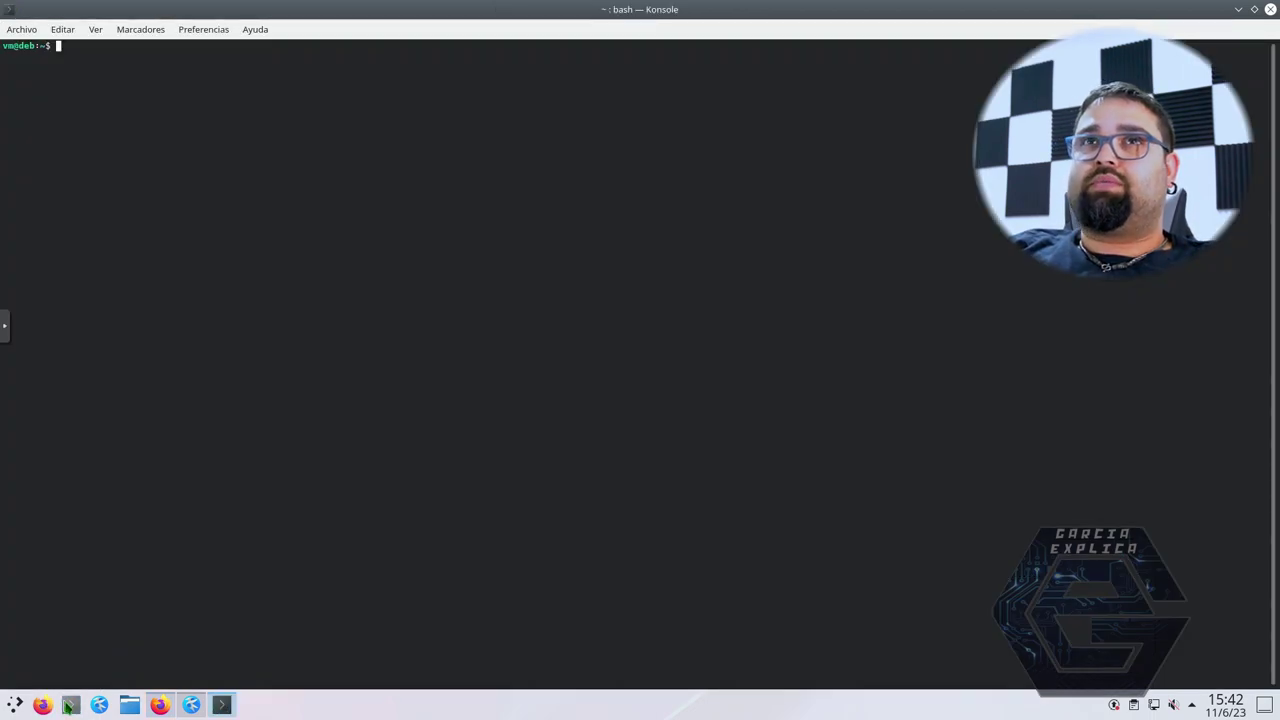
Run ip a and copy the server address 192.168.1.175 from the ens18 line.
key("Return")
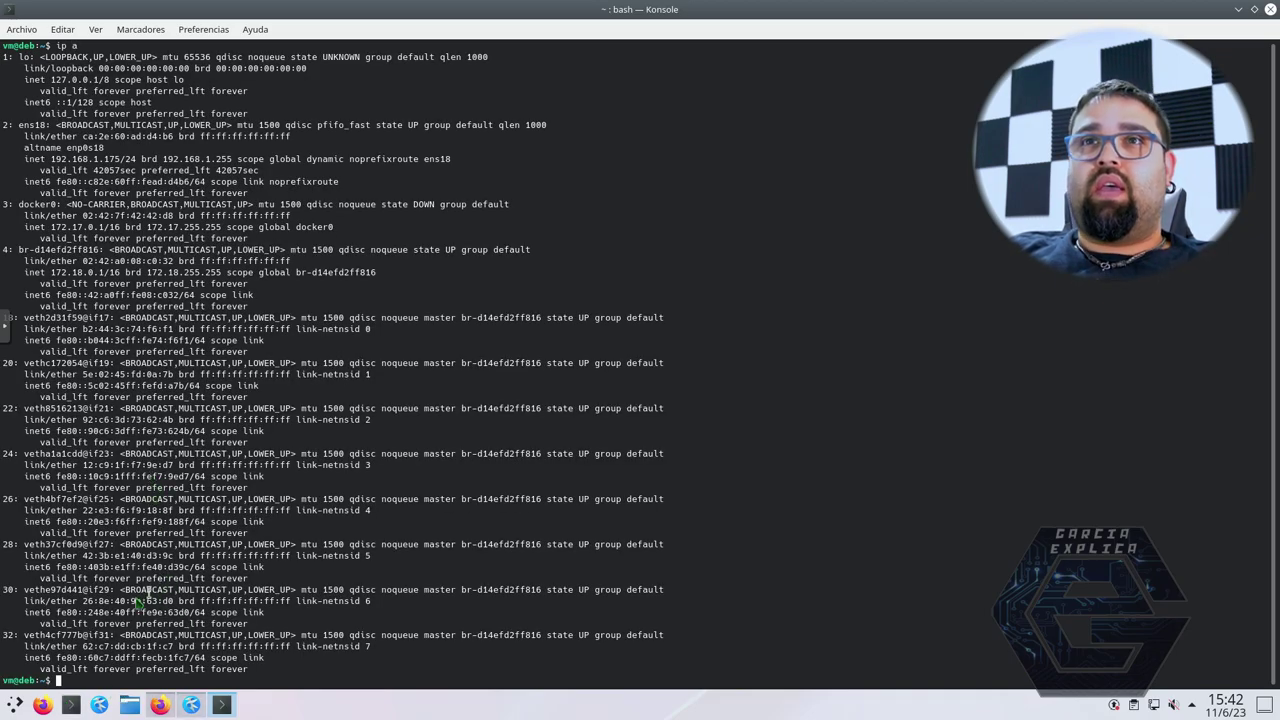
left_click_drag(181, 568, 16, 200)
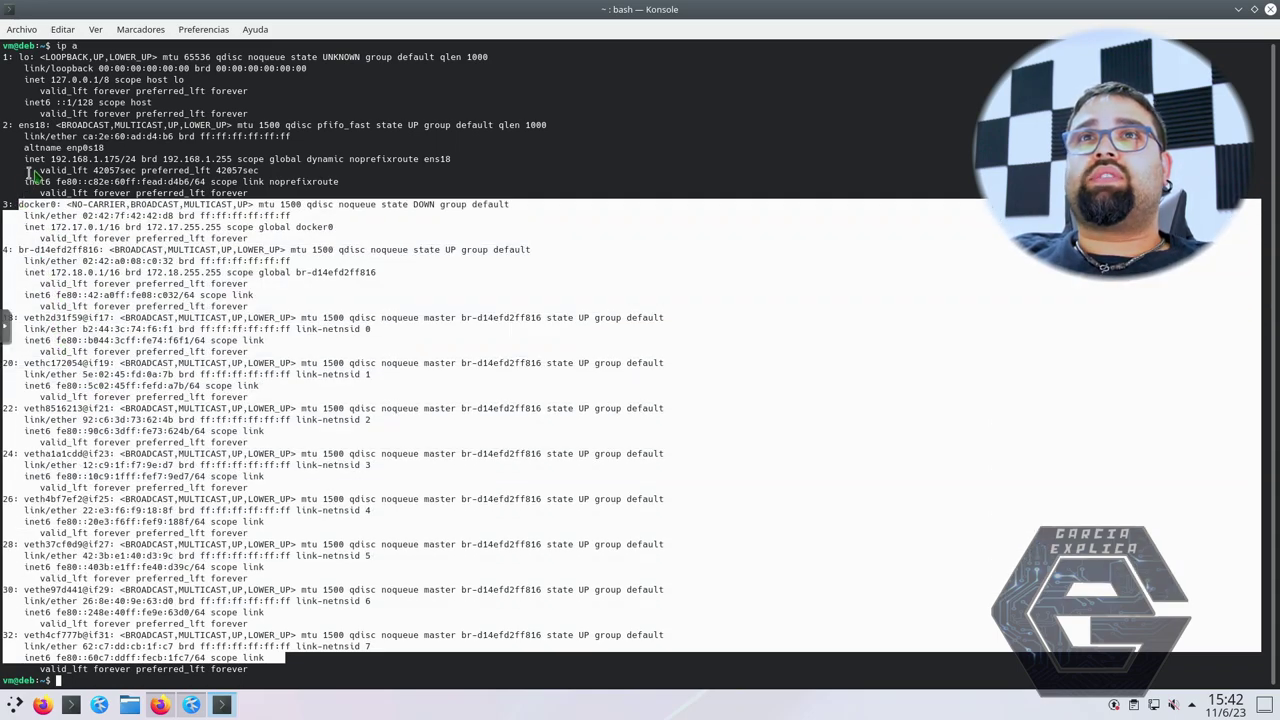
left_click_drag(50, 159, 134, 160)
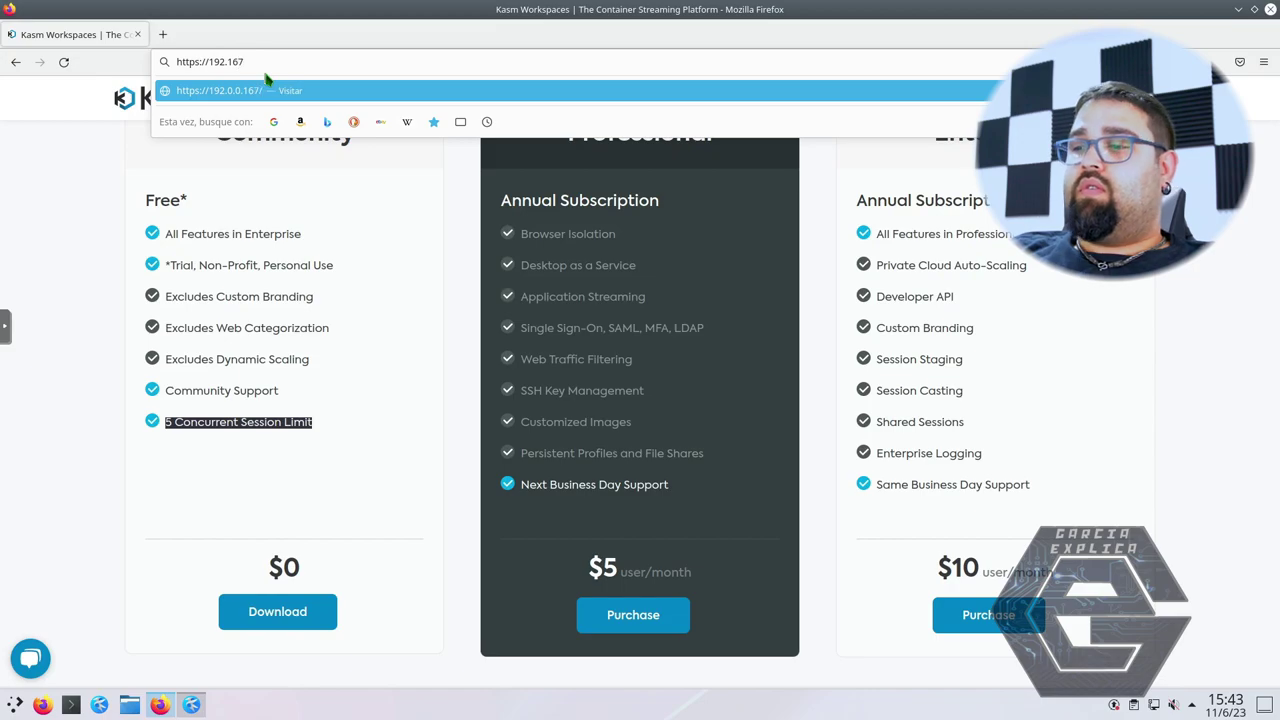
key("BackSpace")
type("8.1.175")
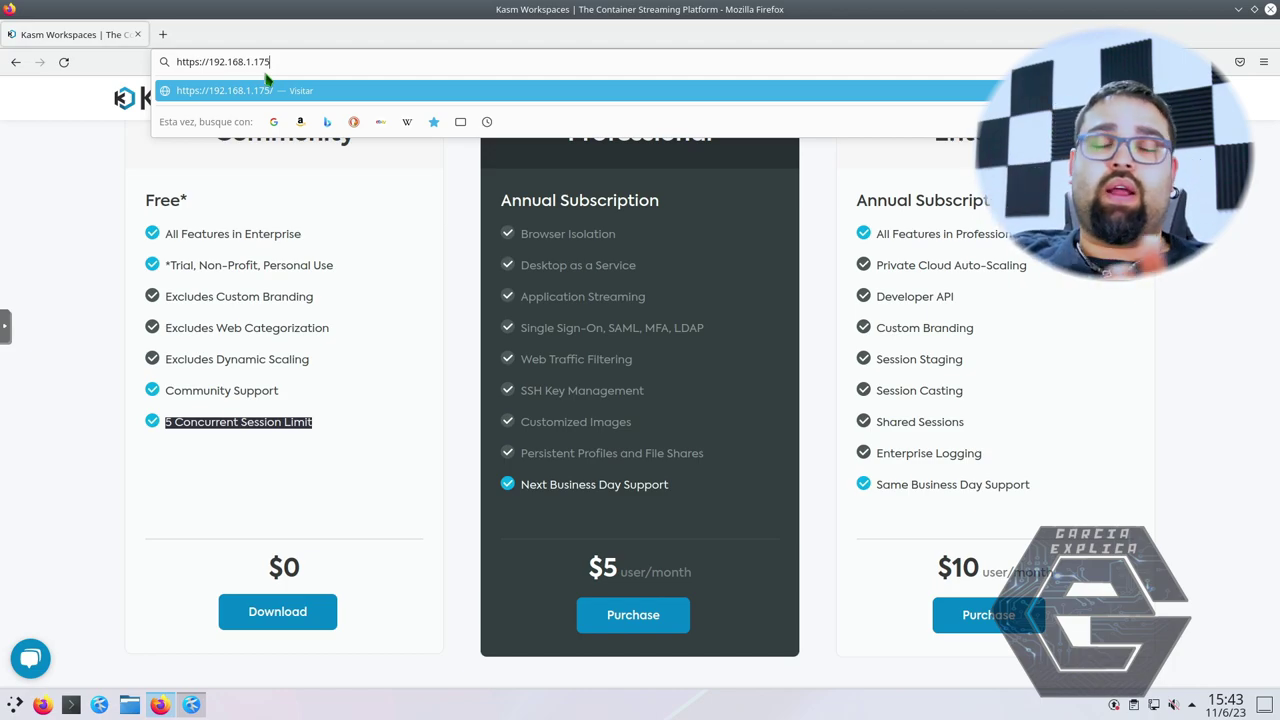
key("Return")
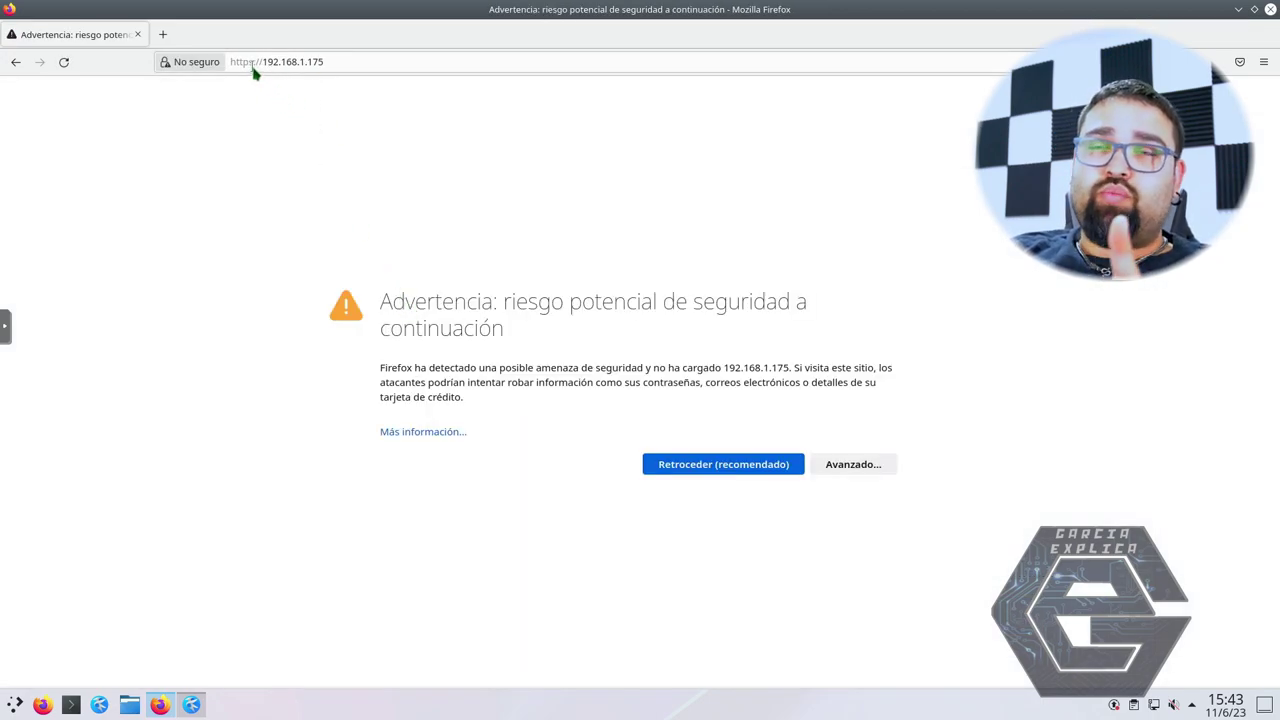
left_click(877, 468)
scroll(519, 622, "down", 1)
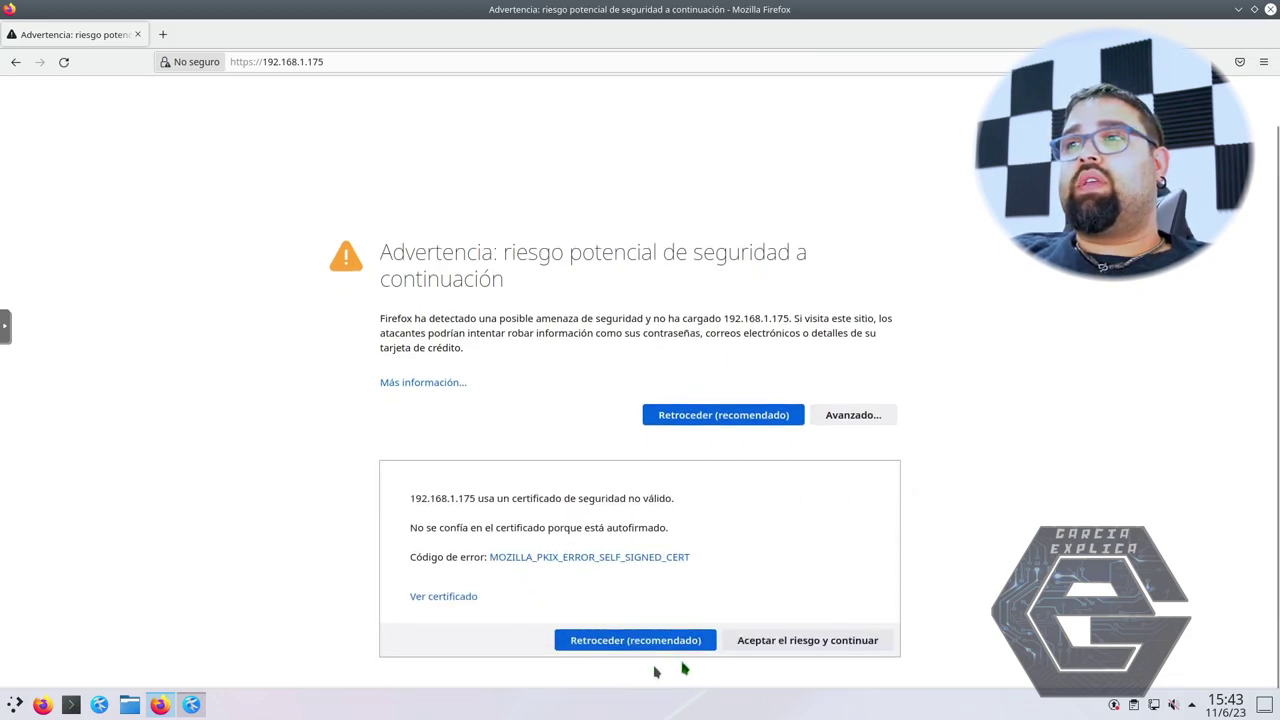
left_click(772, 644)
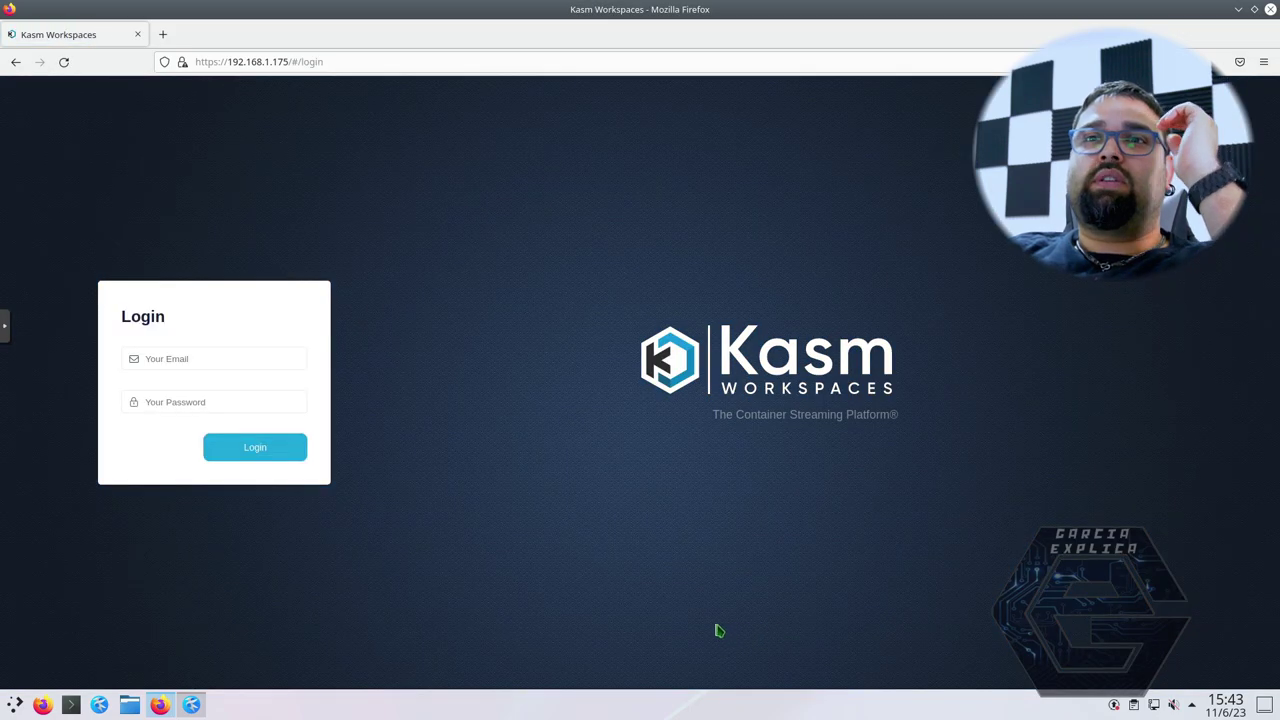
Copy the admin username and password from the kasm.txt notes.
left_click(191, 704)
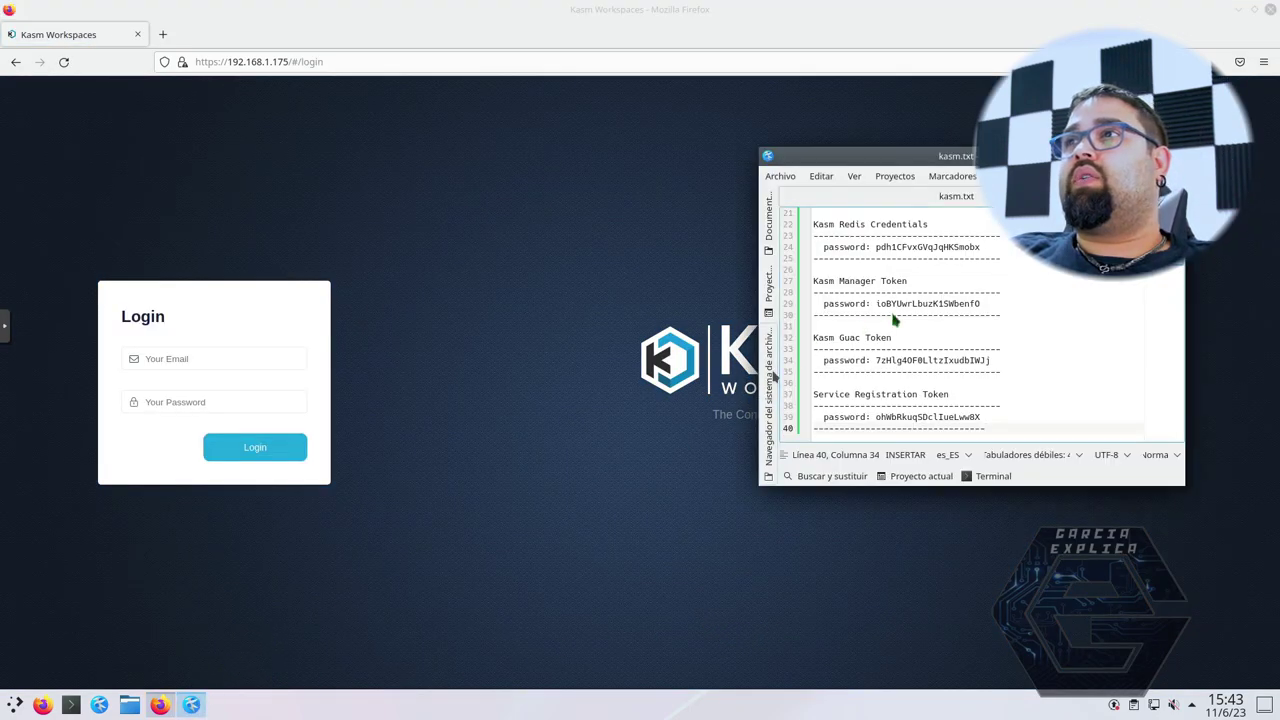
scroll(950, 288, "up", 1)
left_click_drag(876, 315, 918, 322)
double_click(910, 327)
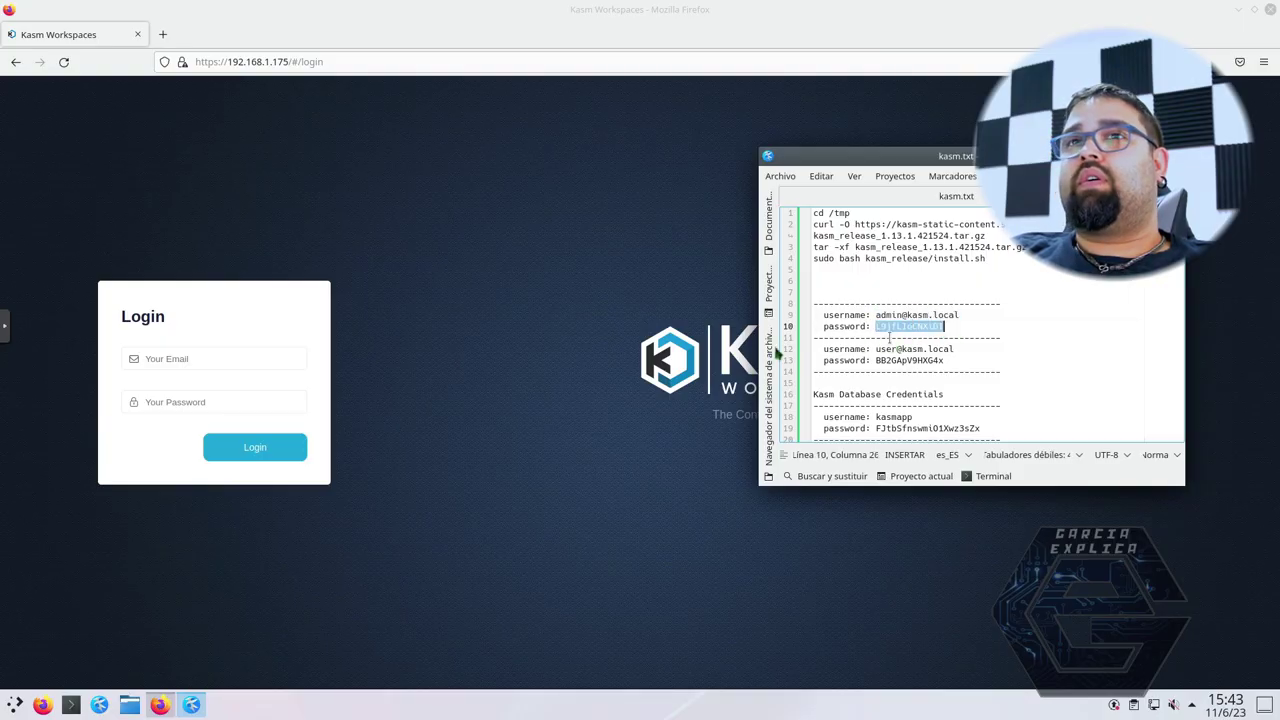
Log in to Kasm with the admin e-mail and the pasted admin password.
left_click(211, 364)
type("kasm")
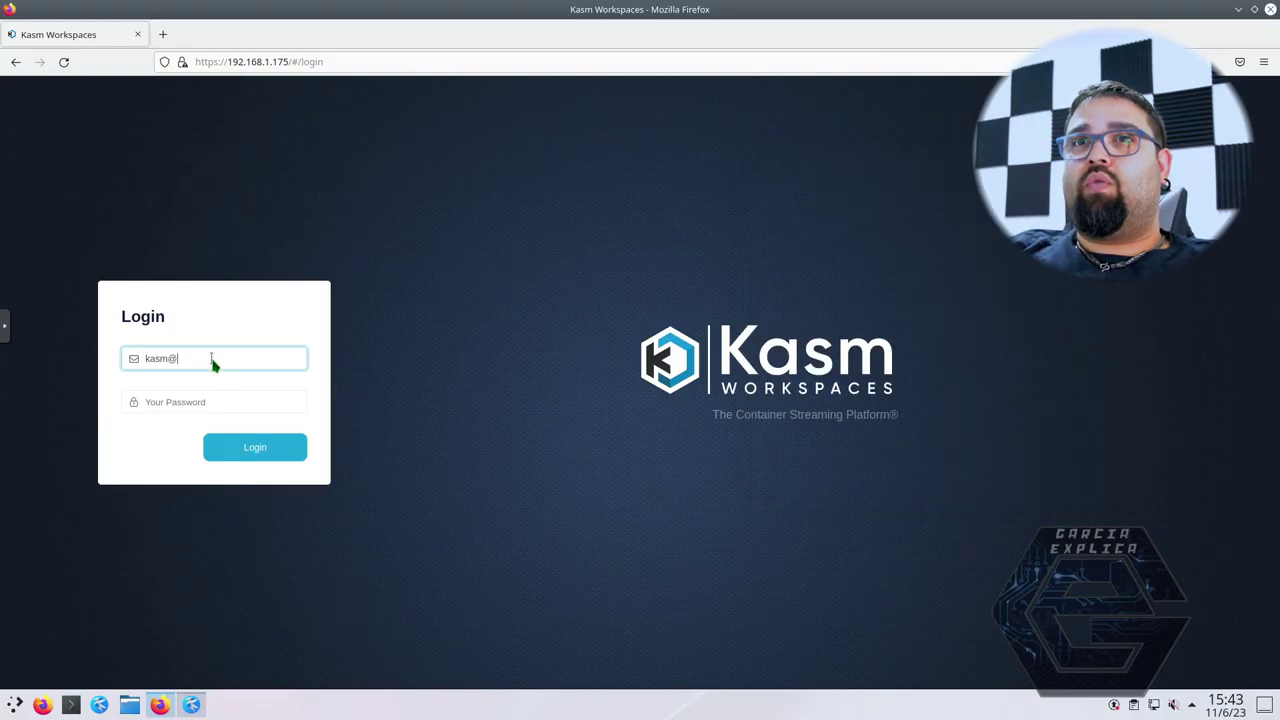
type("@")
key("BackSpace")
key("BackSpace")
key("BackSpace")
key("BackSpace")
key("BackSpace")
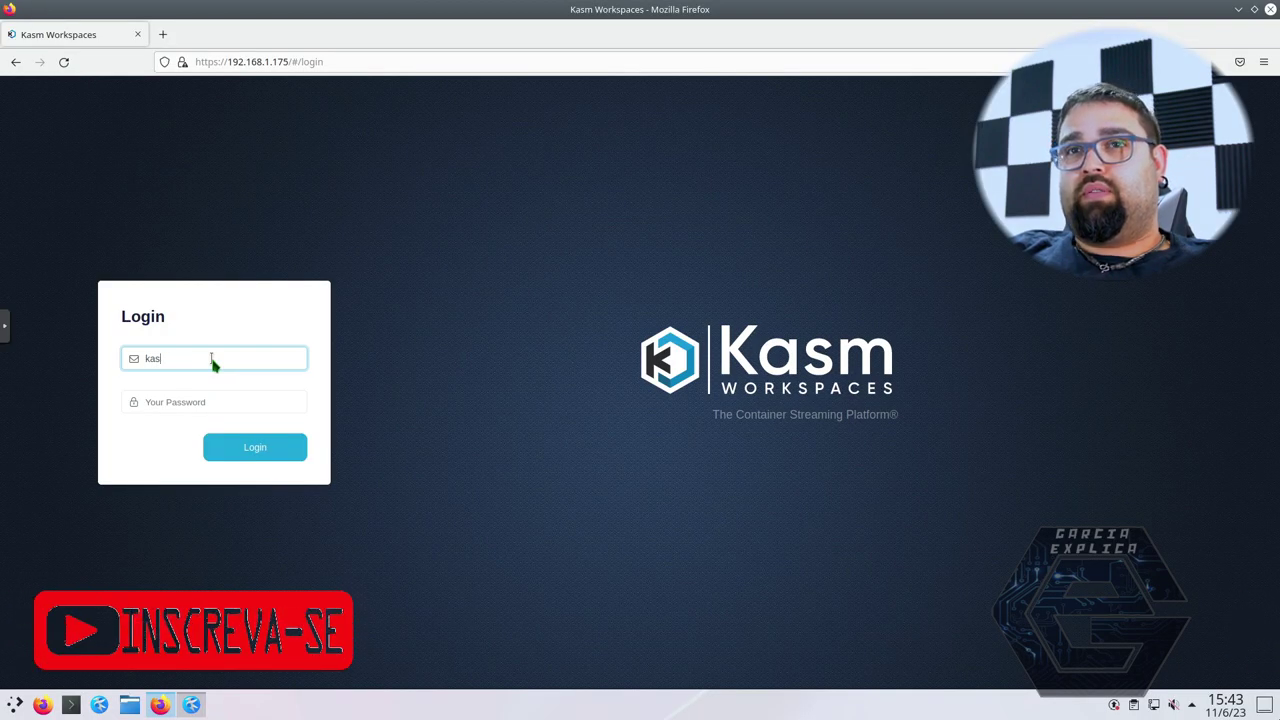
type("admin@kasm")
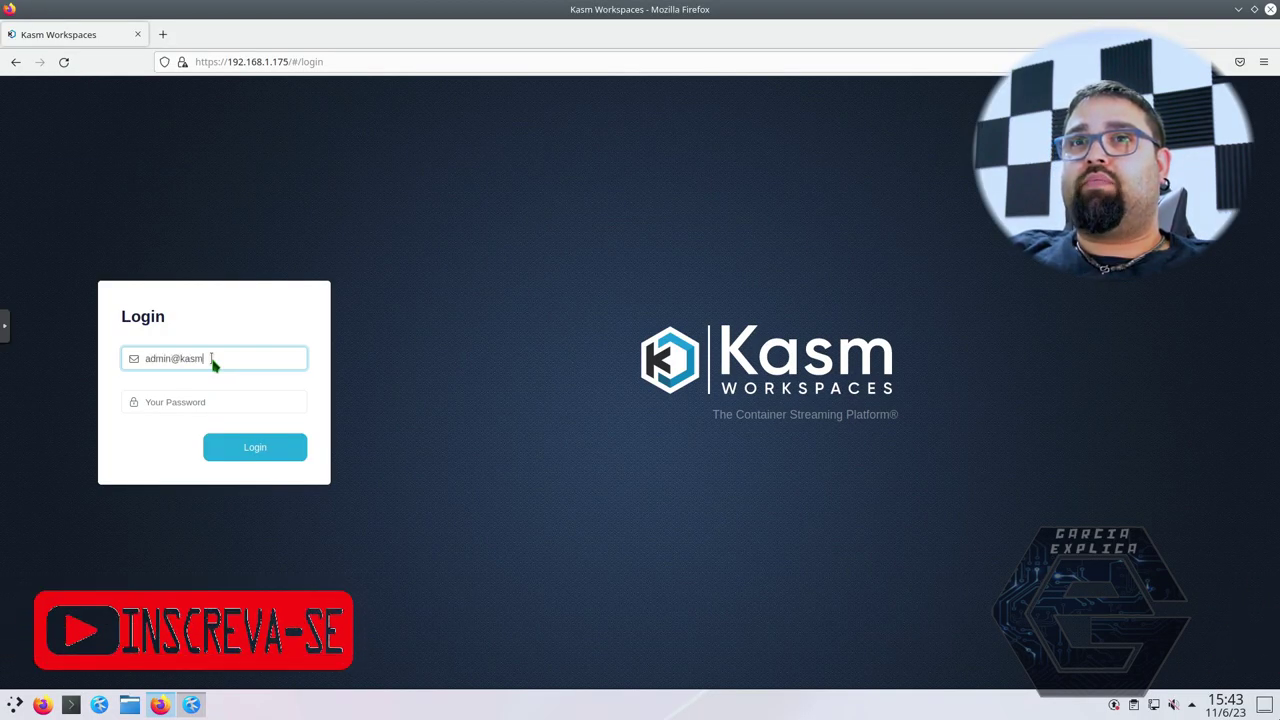
key("Tab")
key("ctrl+v")
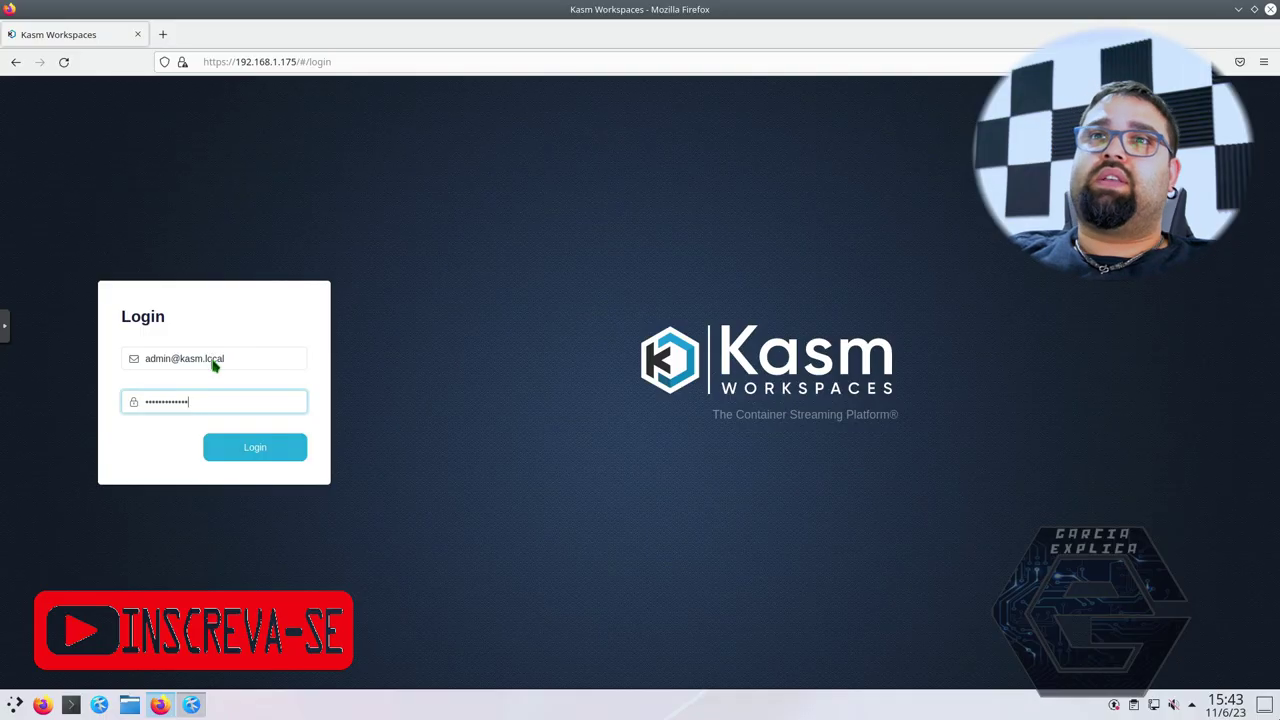
key("ctrl+b")
left_click(148, 92)
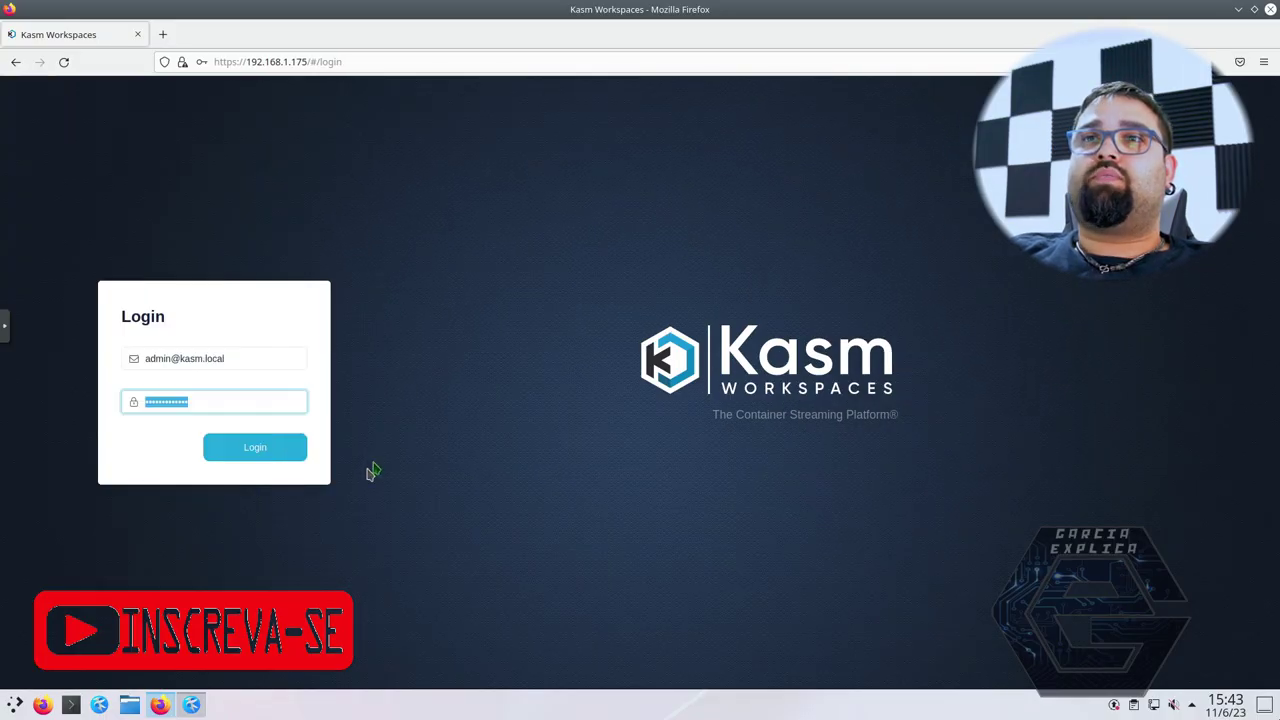
left_click(266, 452)
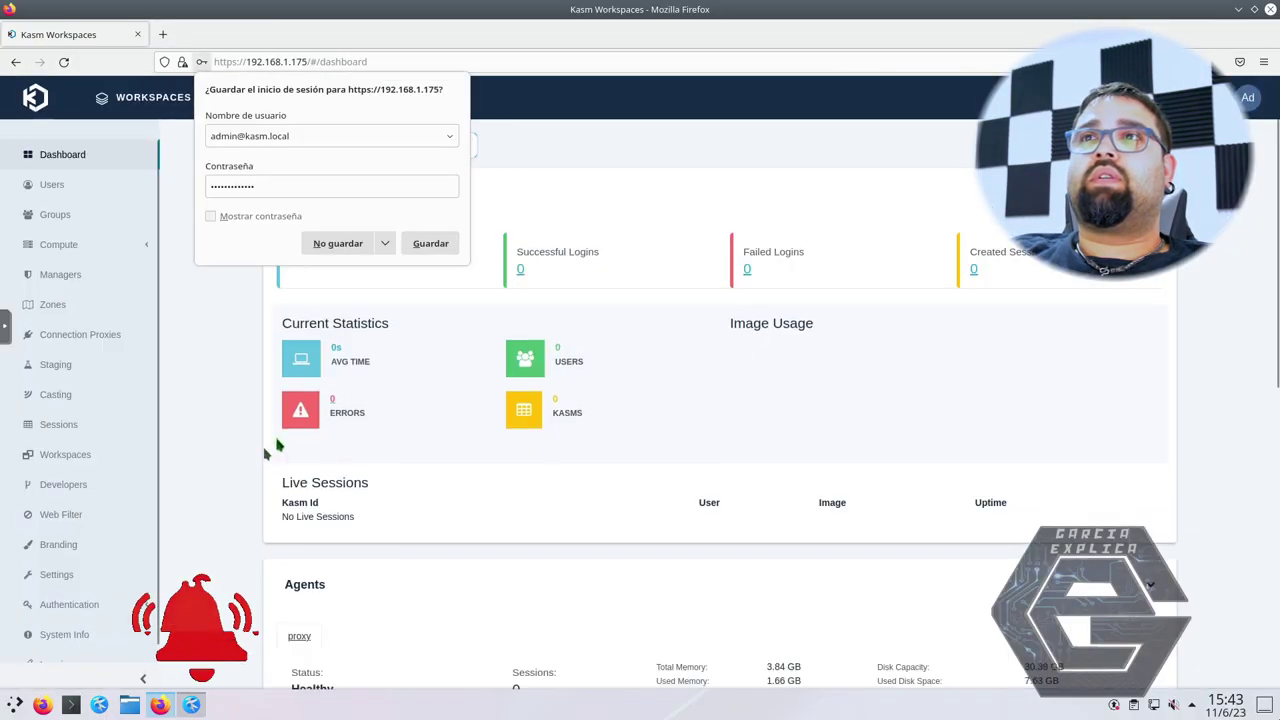
Save the admin login in Firefox and open the empty admin Workspaces list.
left_click(431, 243)
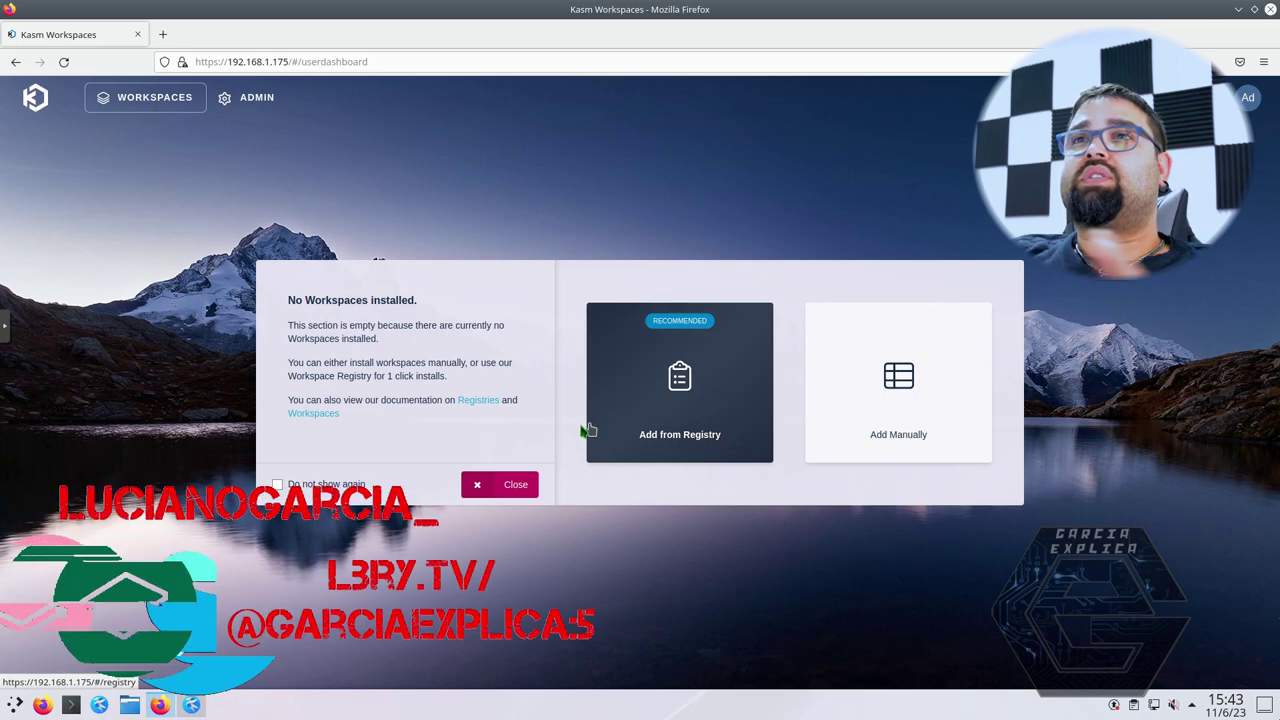
left_click(250, 96)
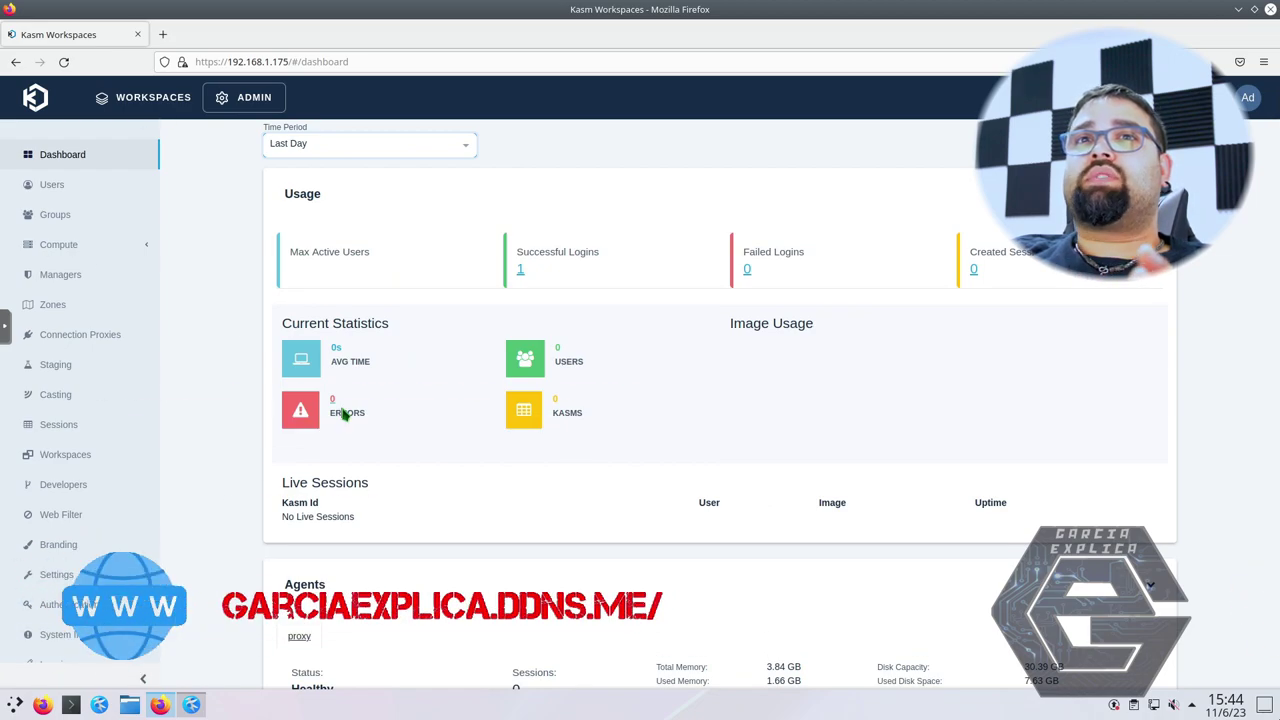
left_click(64, 456)
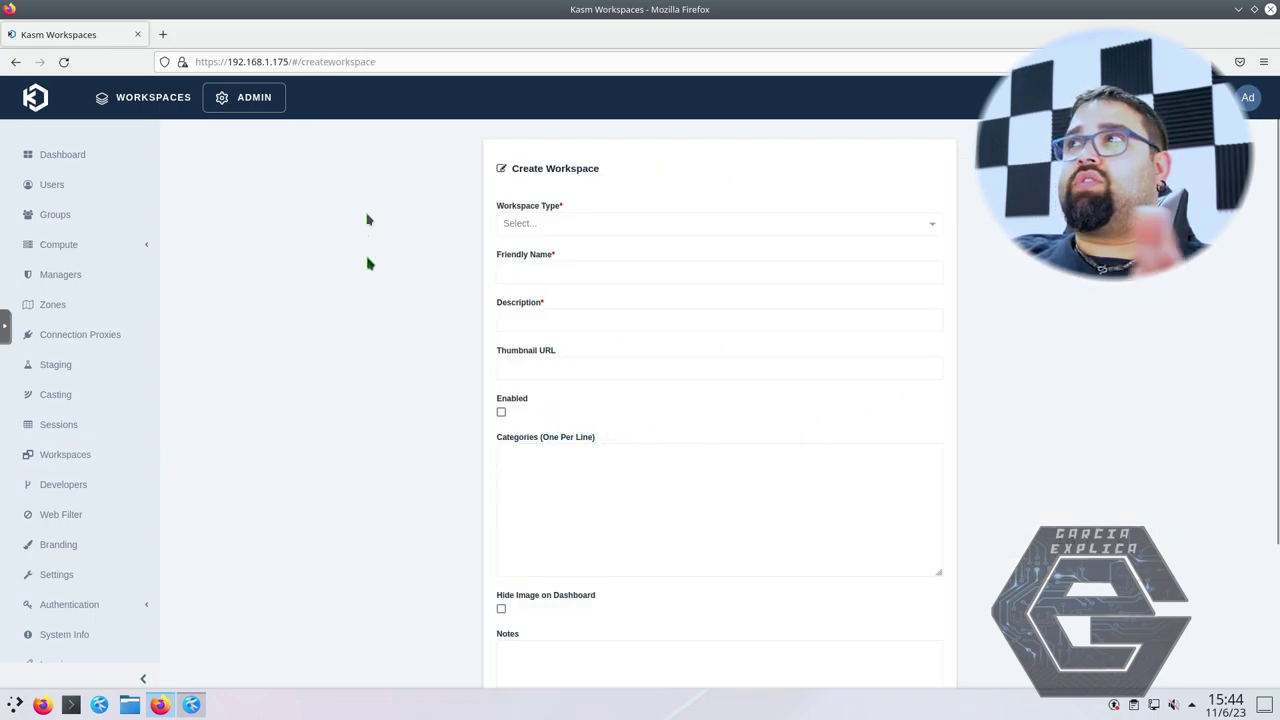
Go to the WORKSPACES dashboard and choose Add from Registry.
left_click(140, 97)
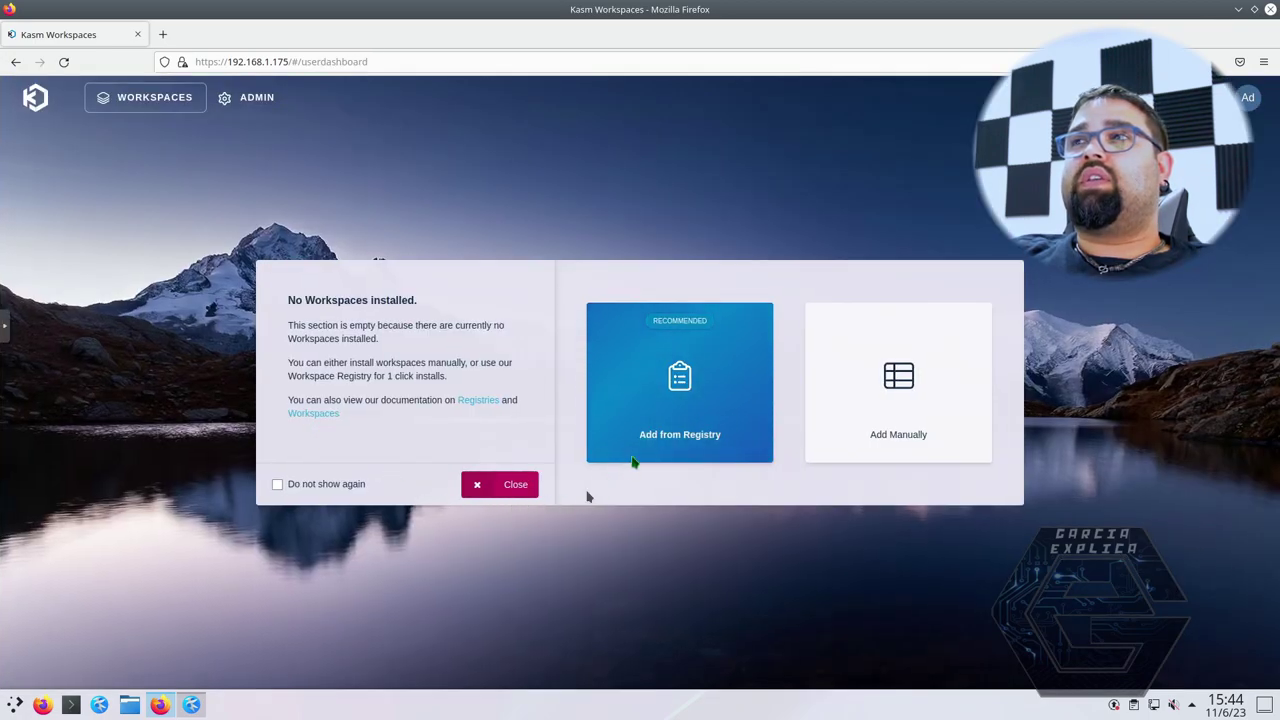
left_click(666, 414)
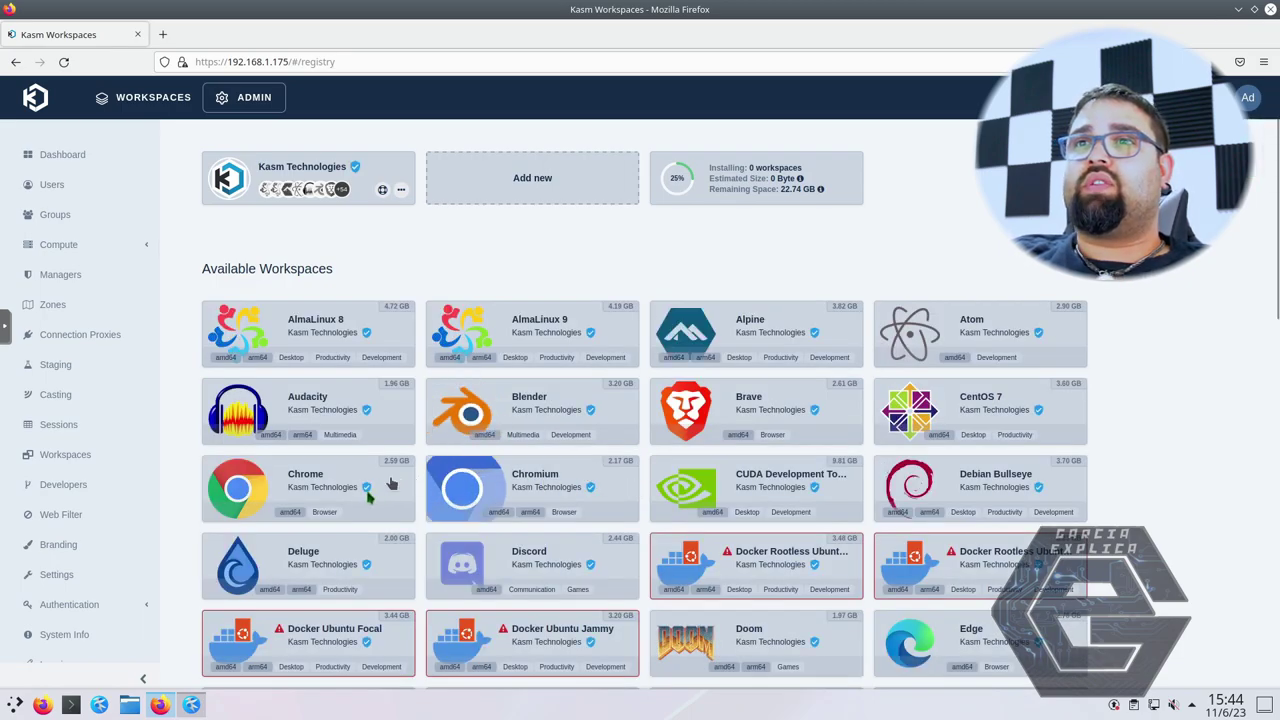
Install the Chrome, Audacity and Blender workspaces from the registry.
left_click(297, 491)
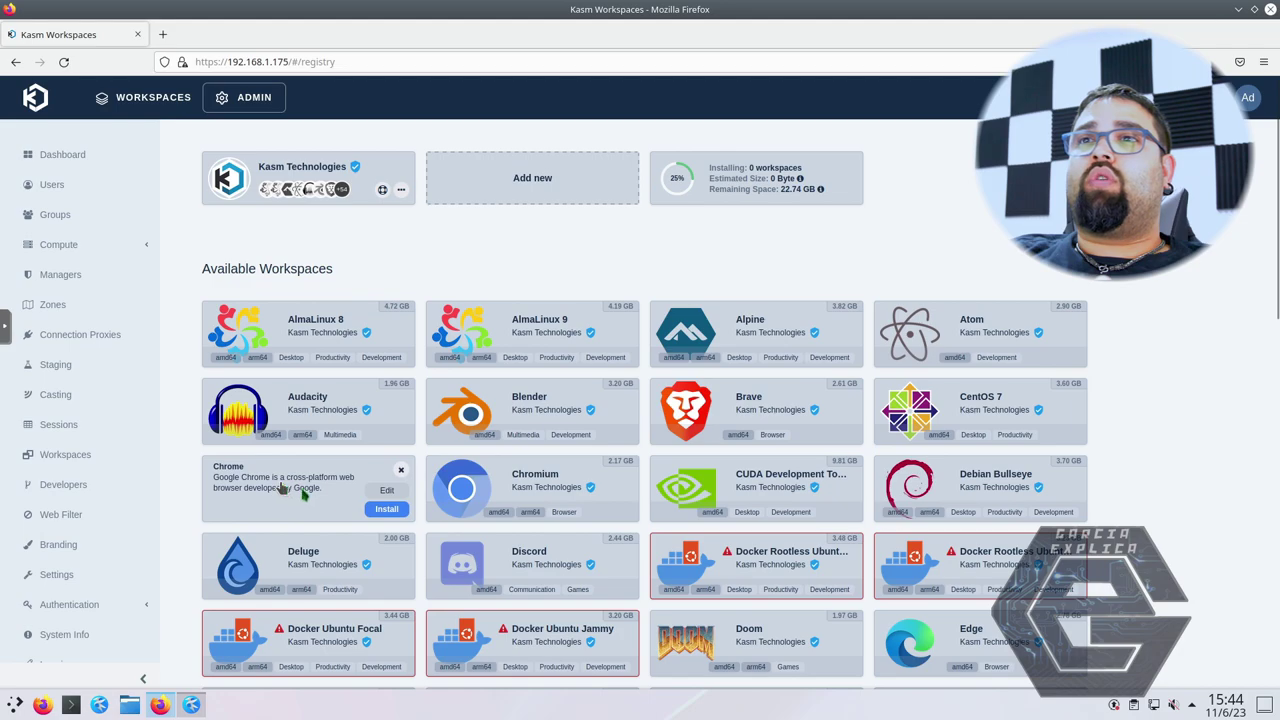
left_click(376, 510)
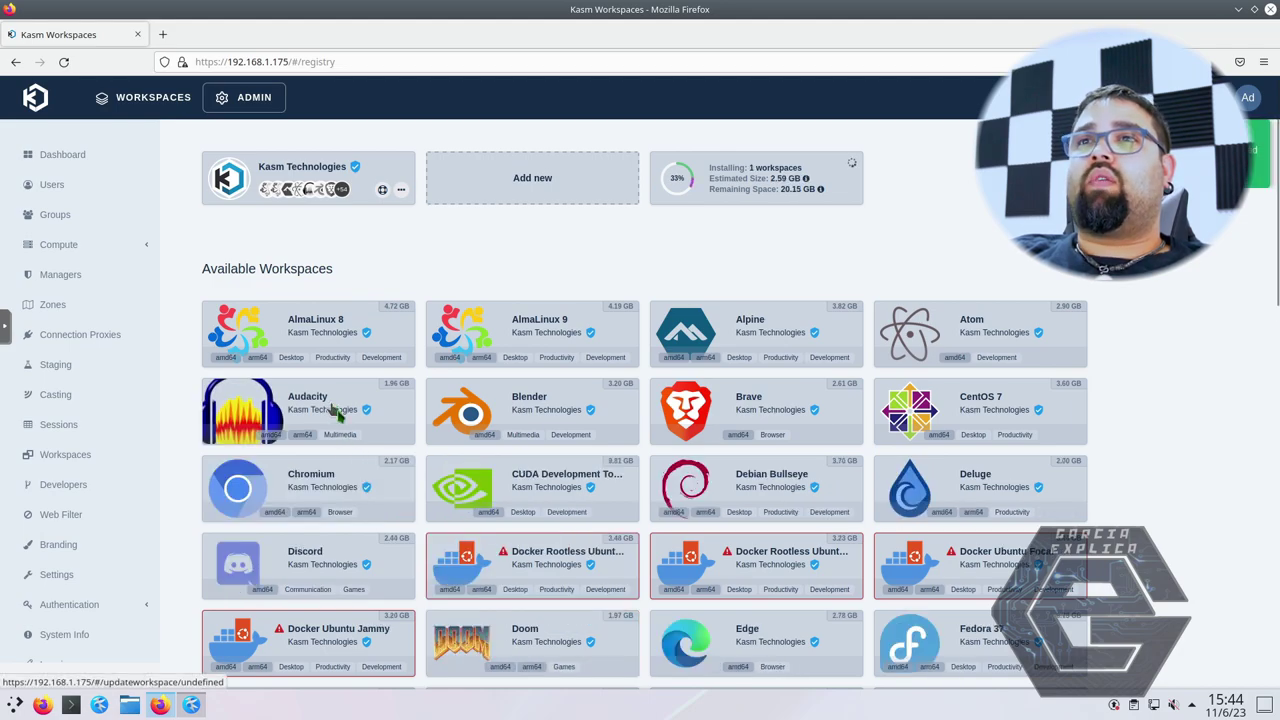
left_click(335, 418)
left_click(380, 433)
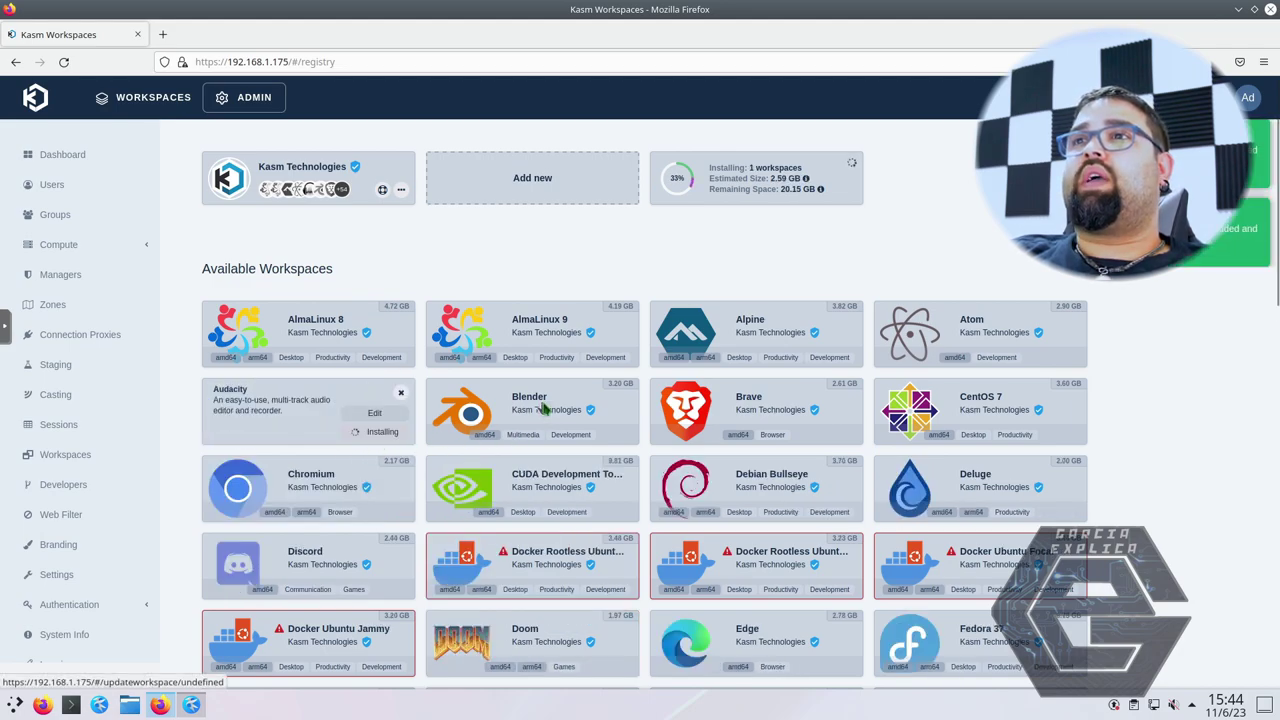
left_click(590, 432)
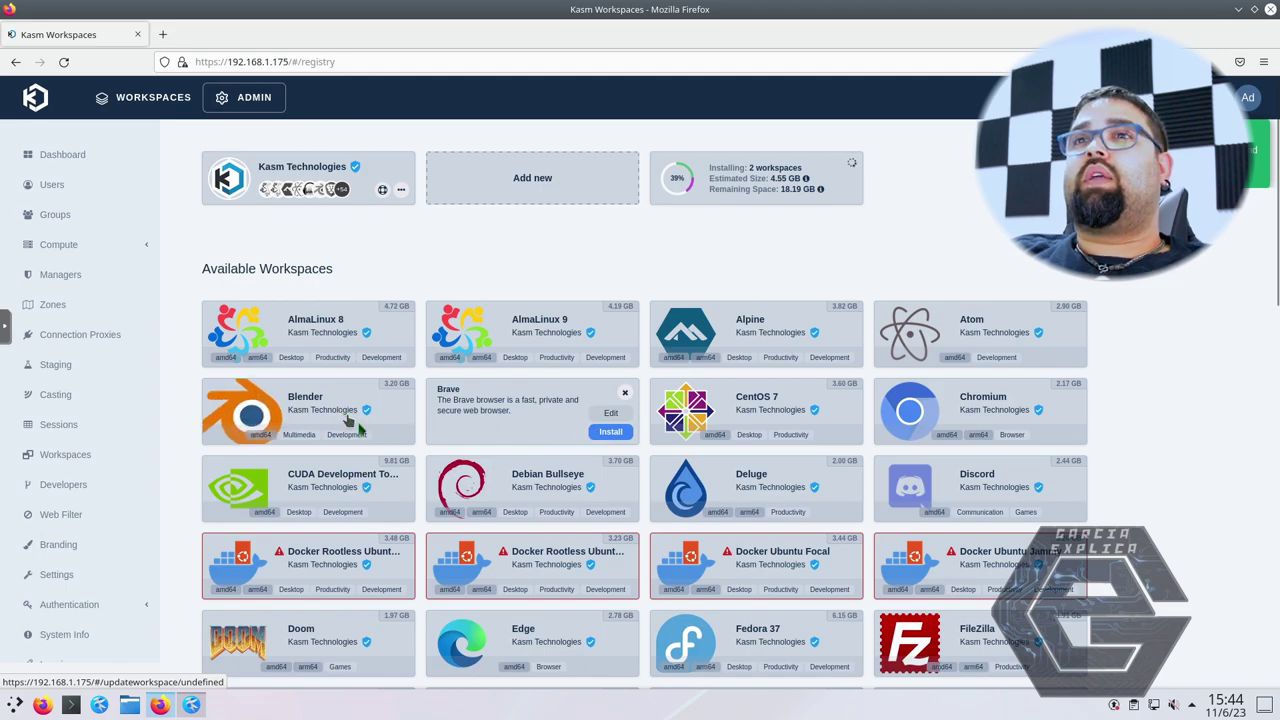
left_click(340, 418)
left_click(386, 431)
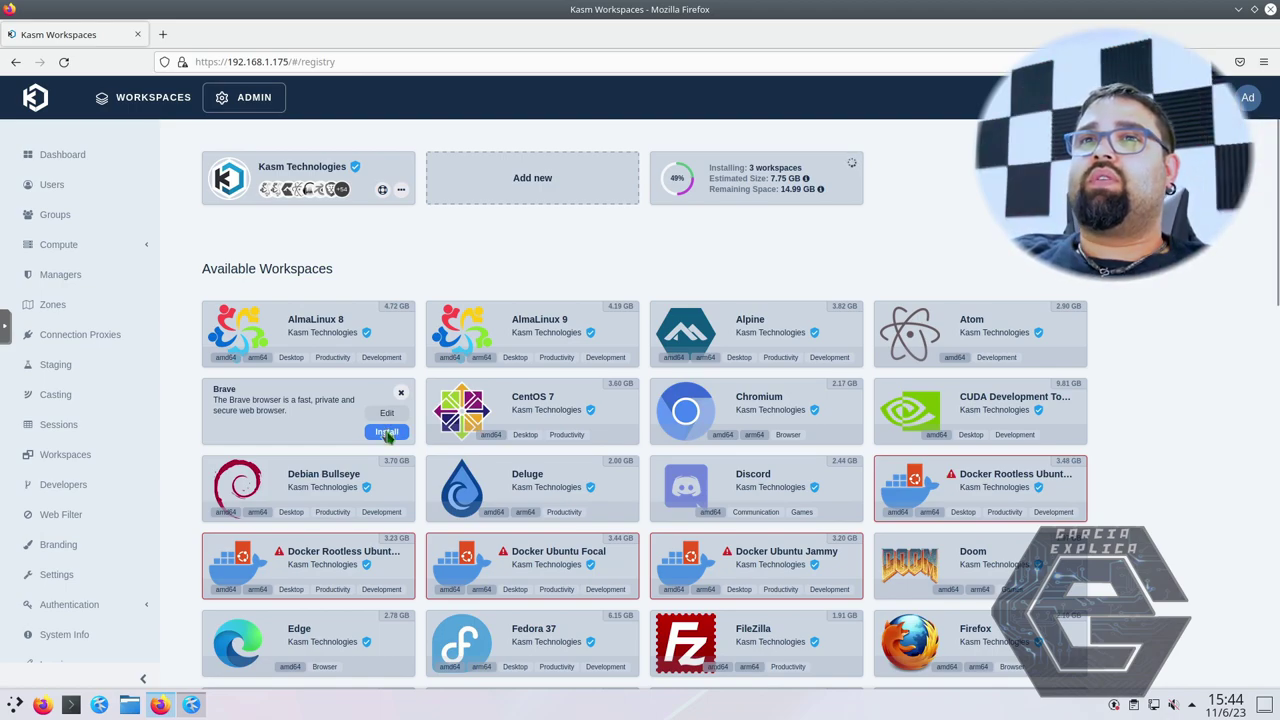
Install the Brave, FileZilla and Doom workspaces.
left_click(388, 434)
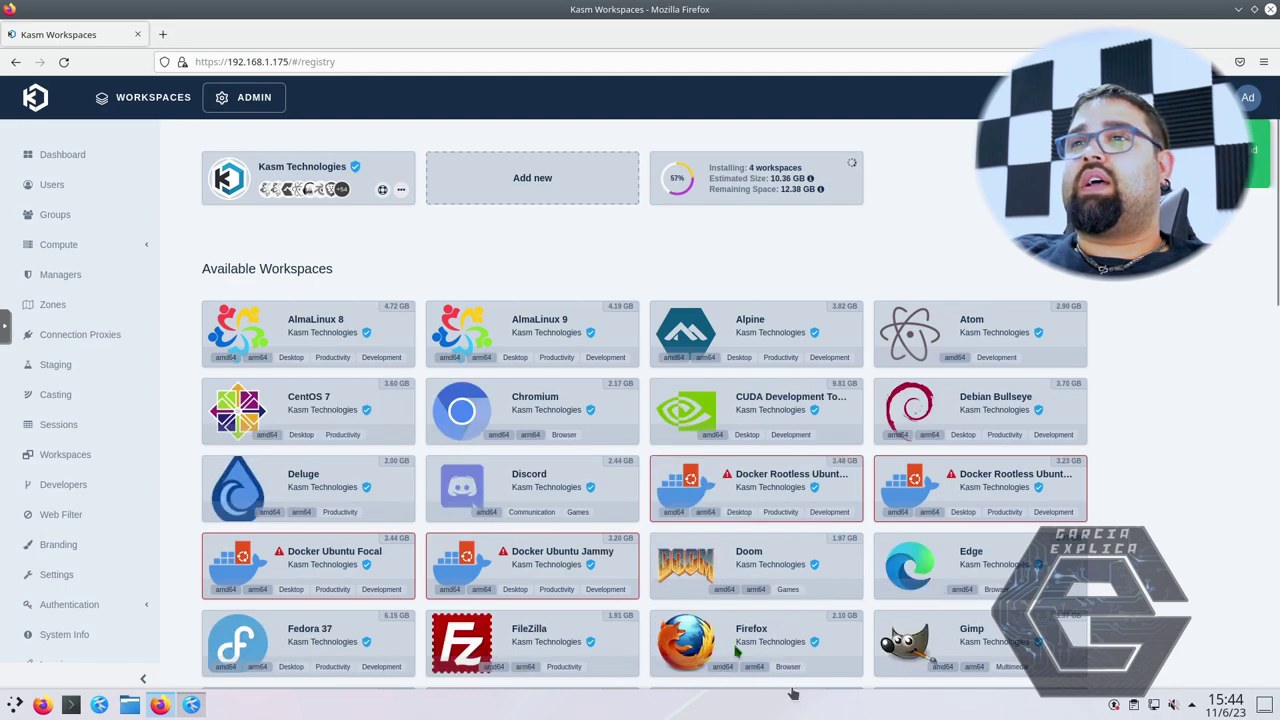
mouse_move(591, 648)
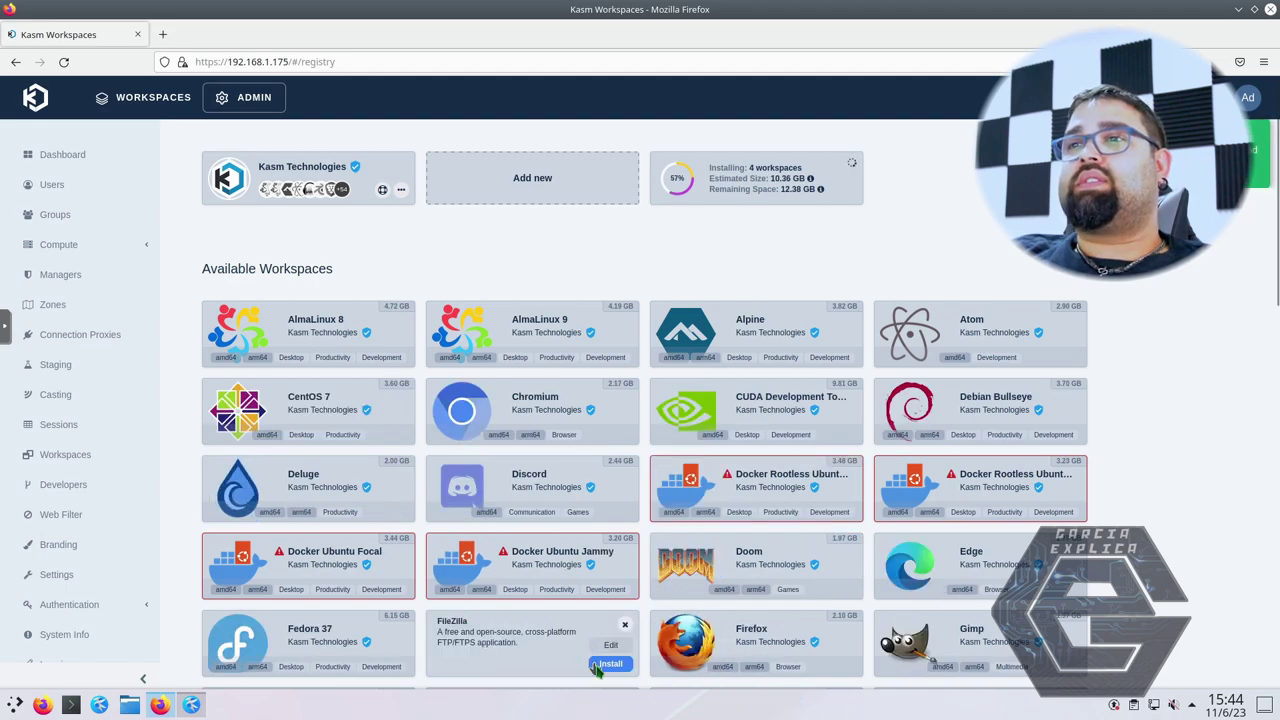
left_click(600, 665)
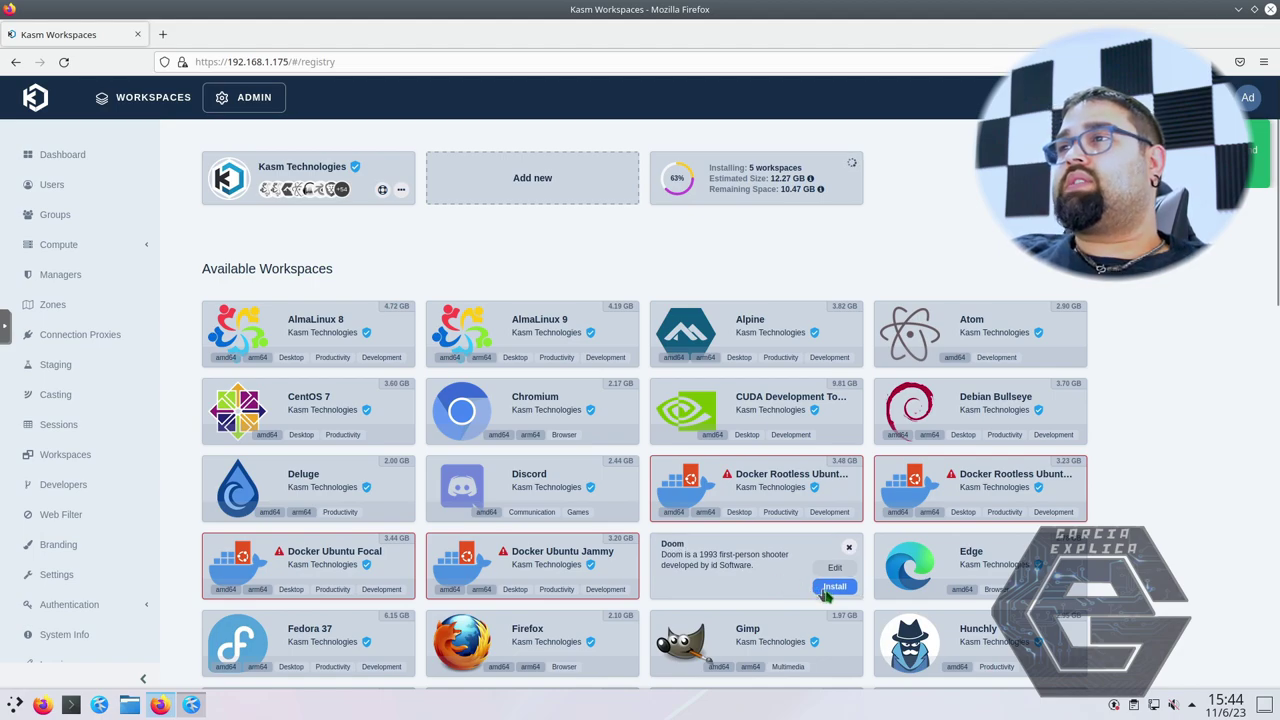
left_click(830, 586)
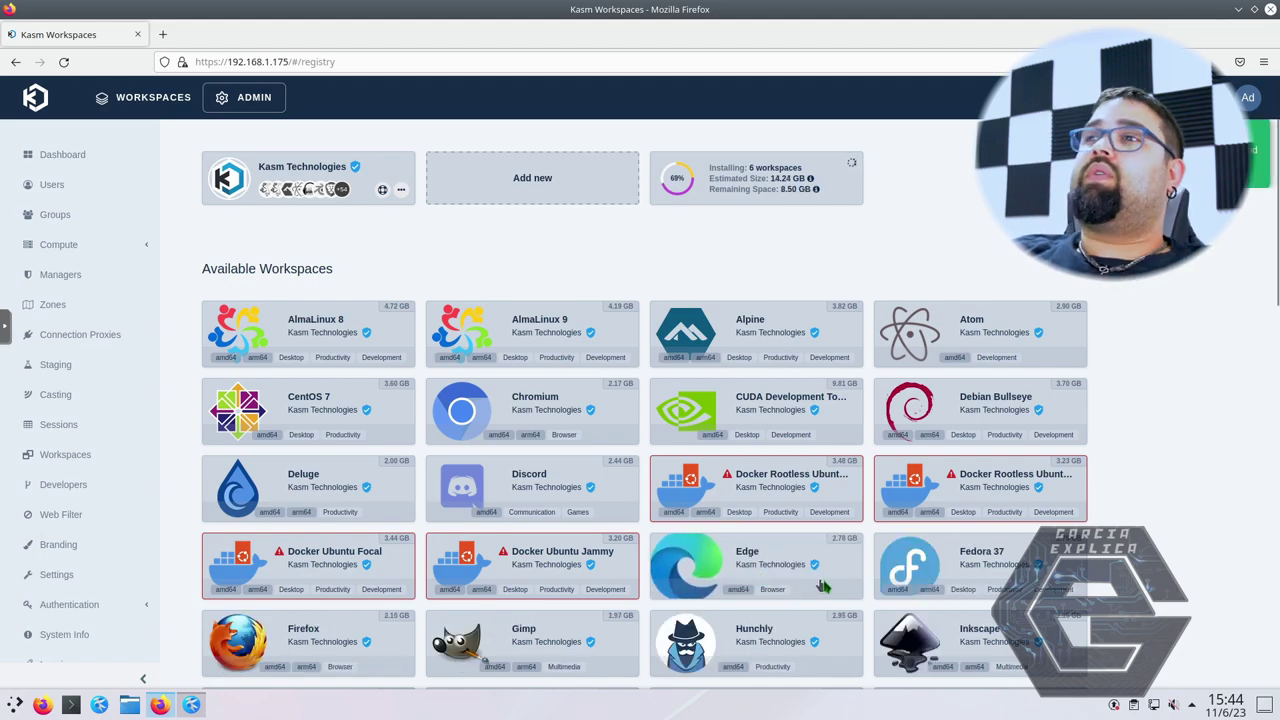
mouse_move(829, 590)
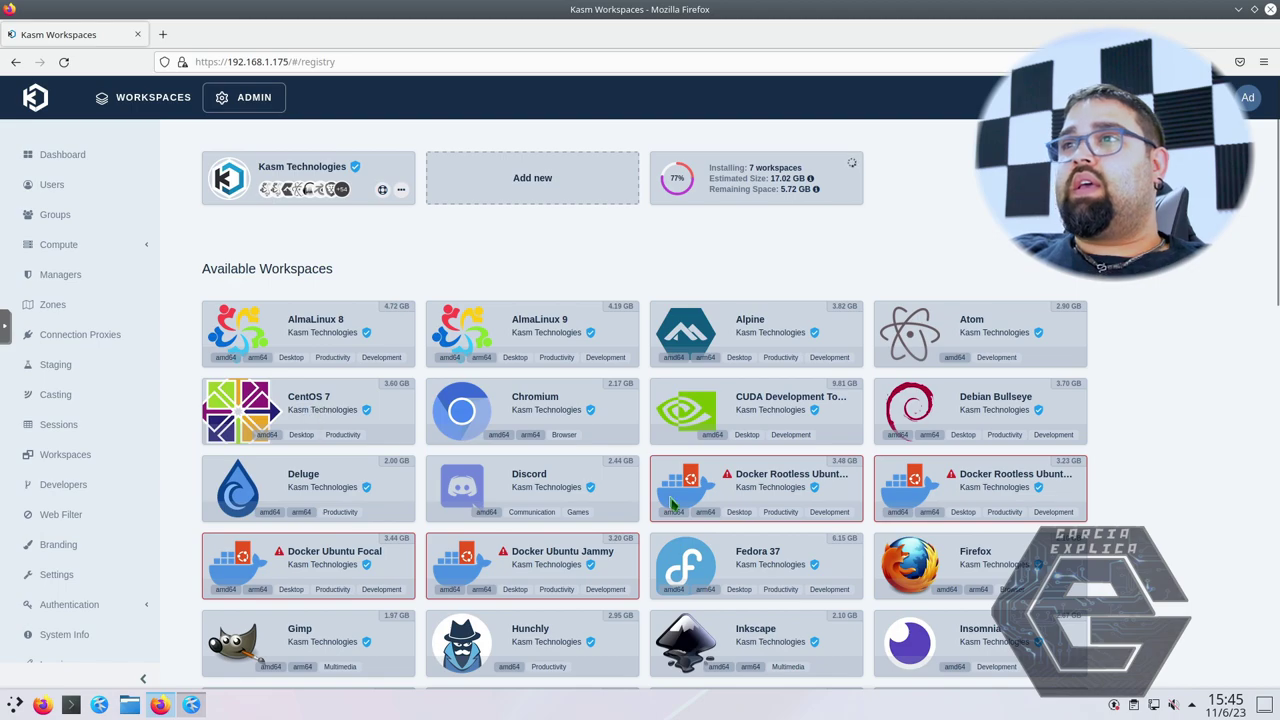
scroll(672, 503, "down", 3)
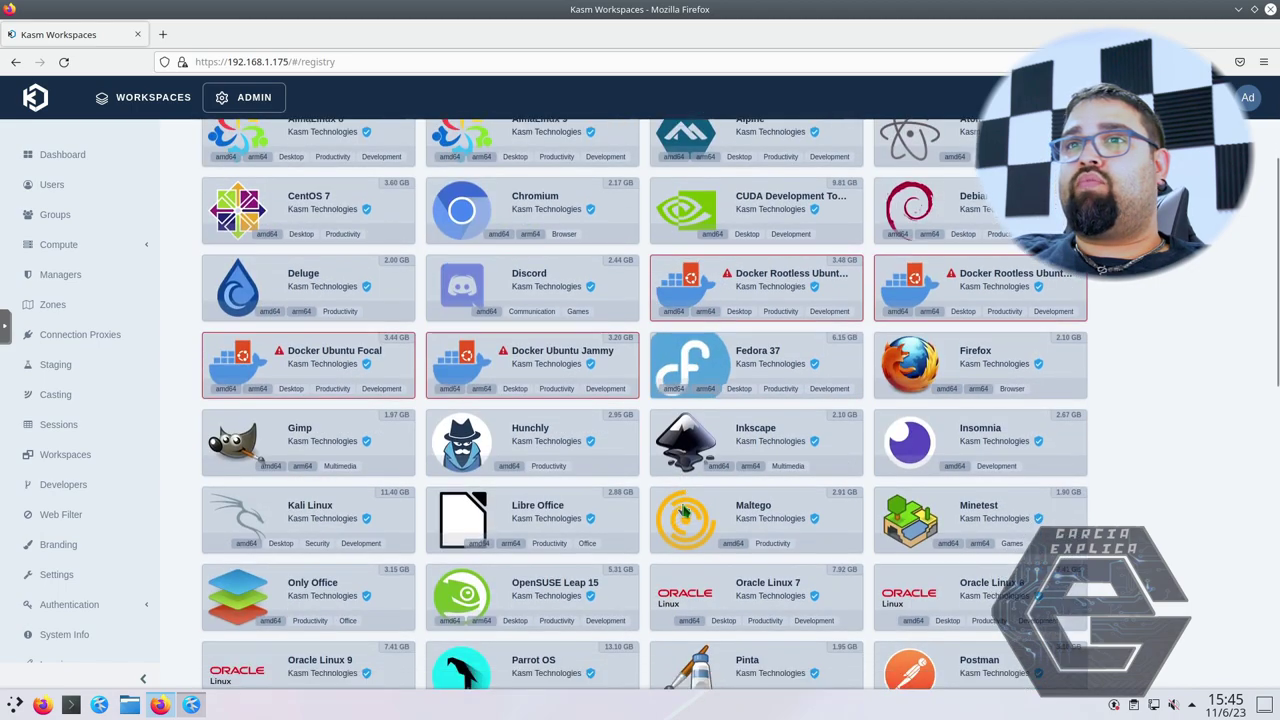
scroll(306, 366, "down", 5)
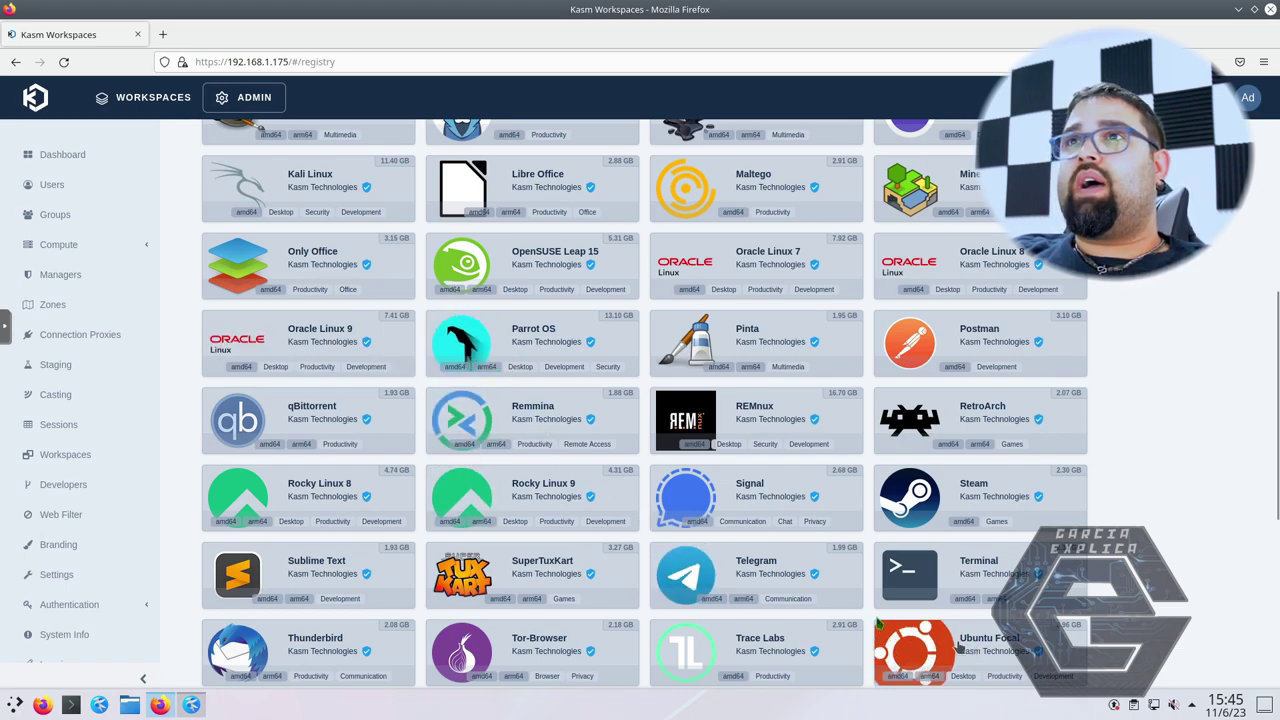
scroll(640, 490, "up", 5)
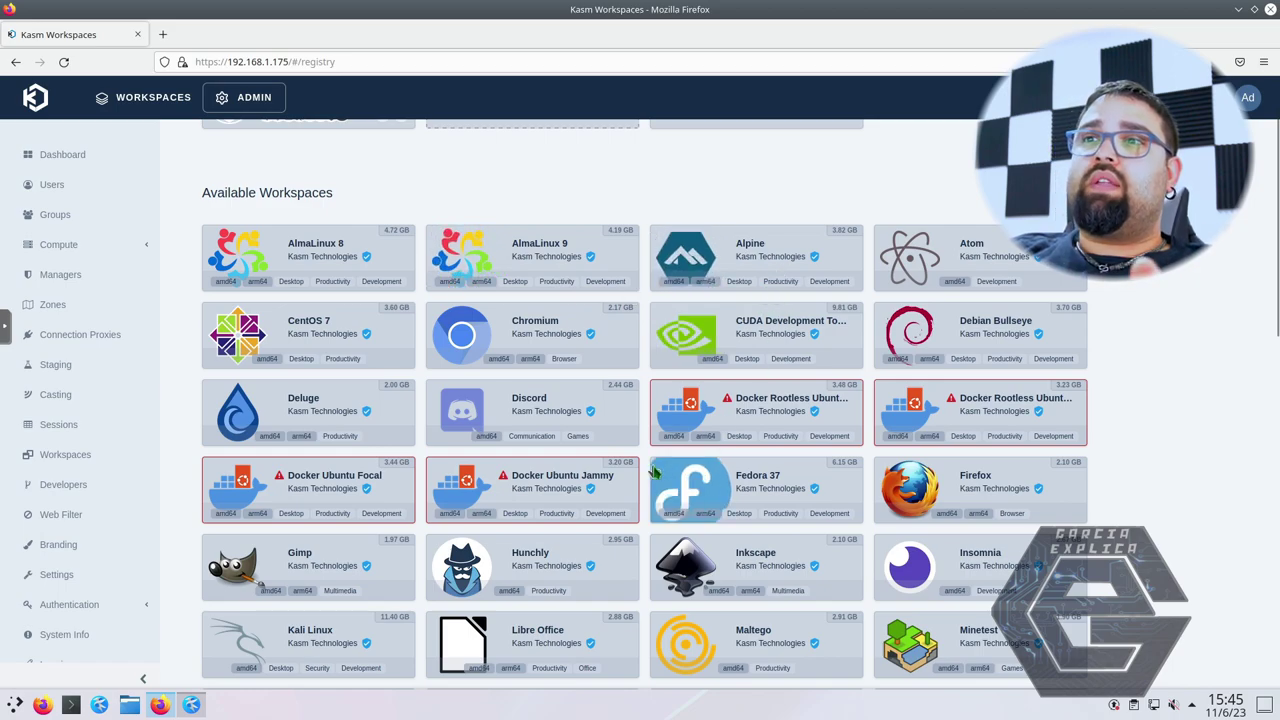
scroll(655, 471, "down", 4)
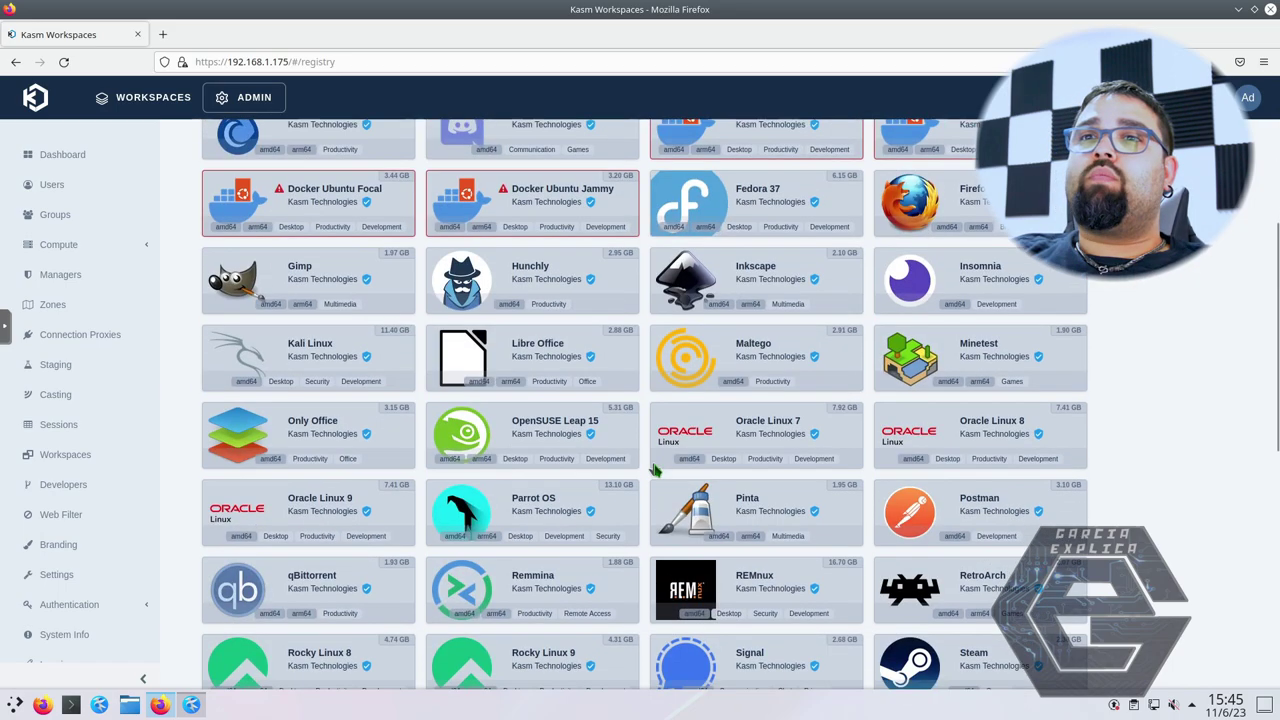
scroll(655, 471, "down", 1)
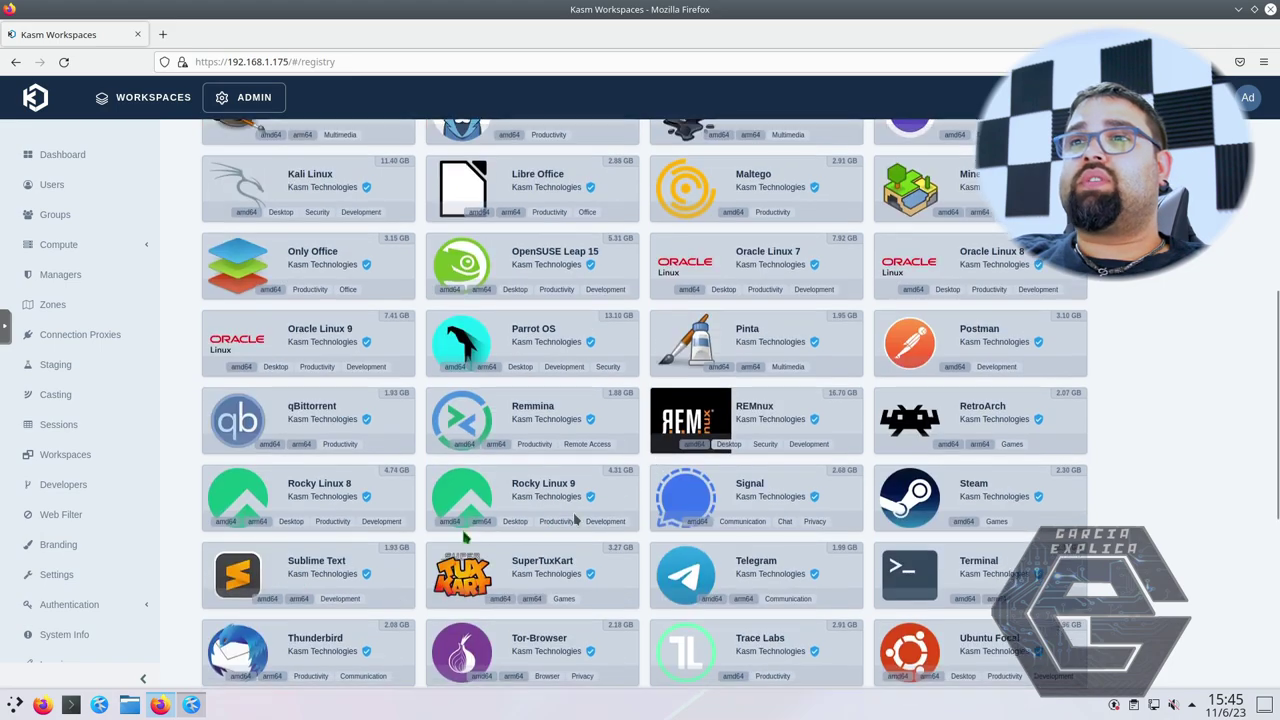
scroll(515, 562, "down", 2)
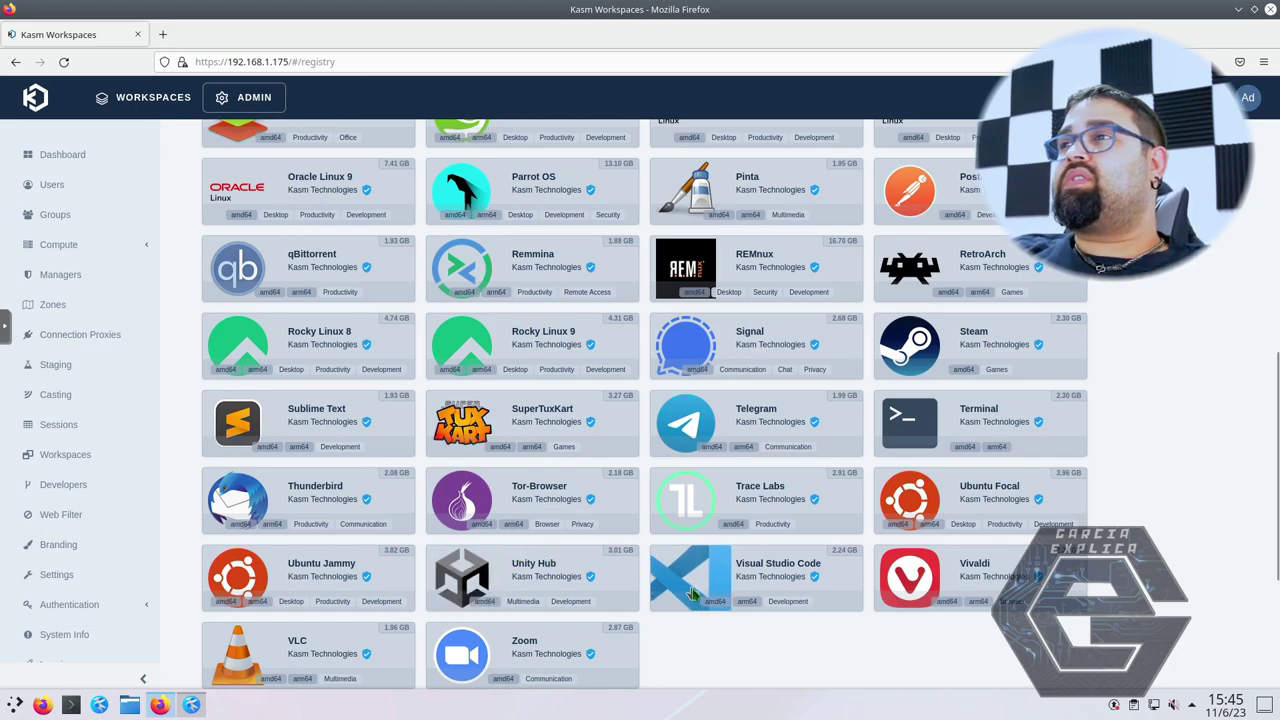
scroll(692, 594, "down", 1)
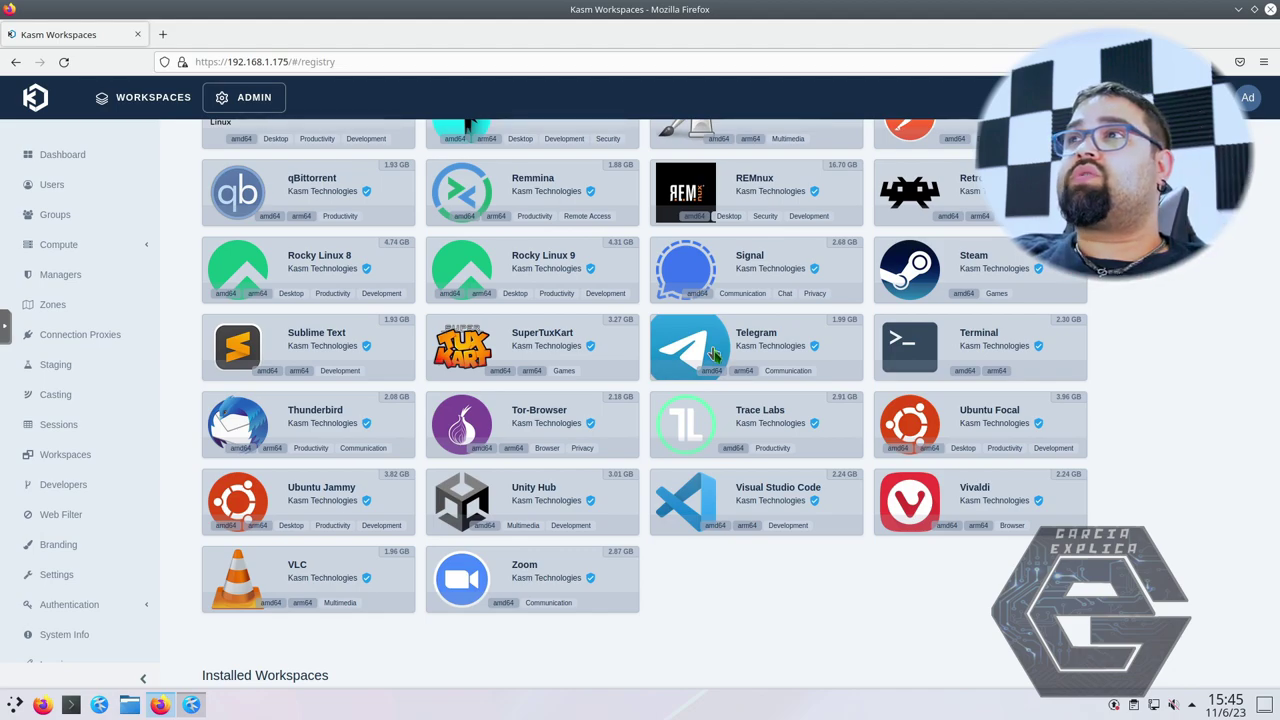
scroll(714, 354, "up", 1)
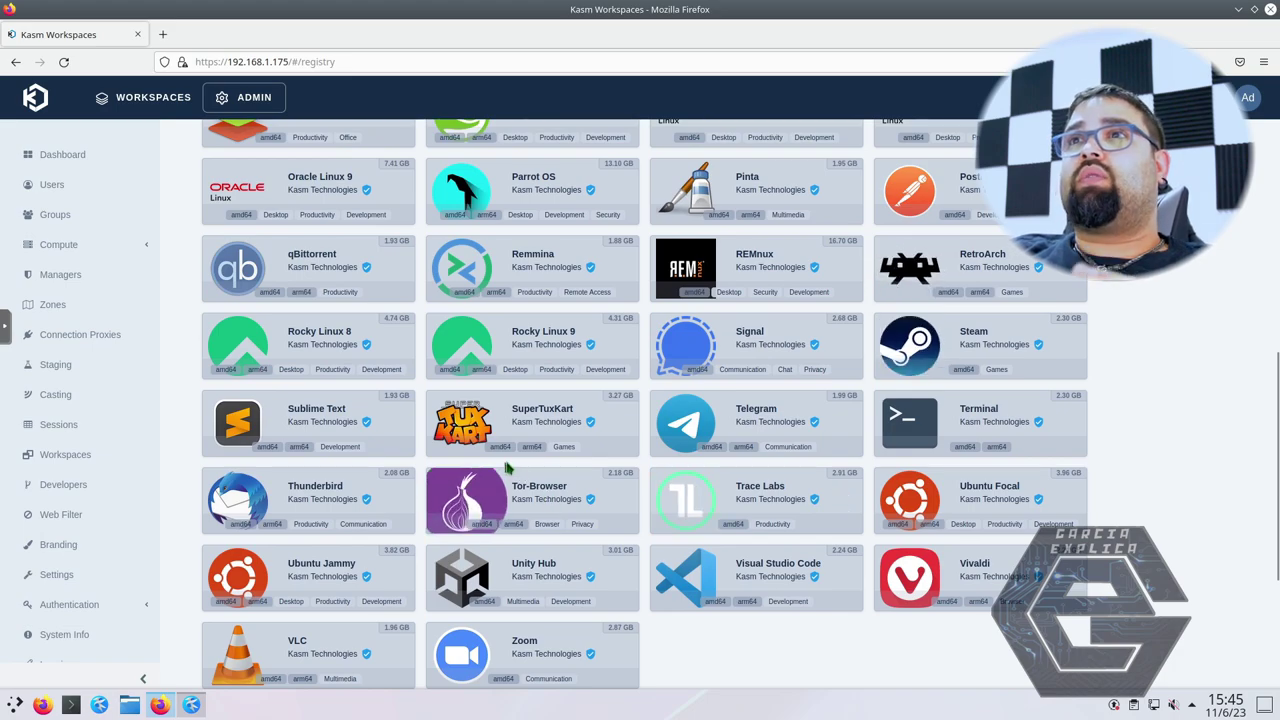
scroll(538, 430, "up", 4)
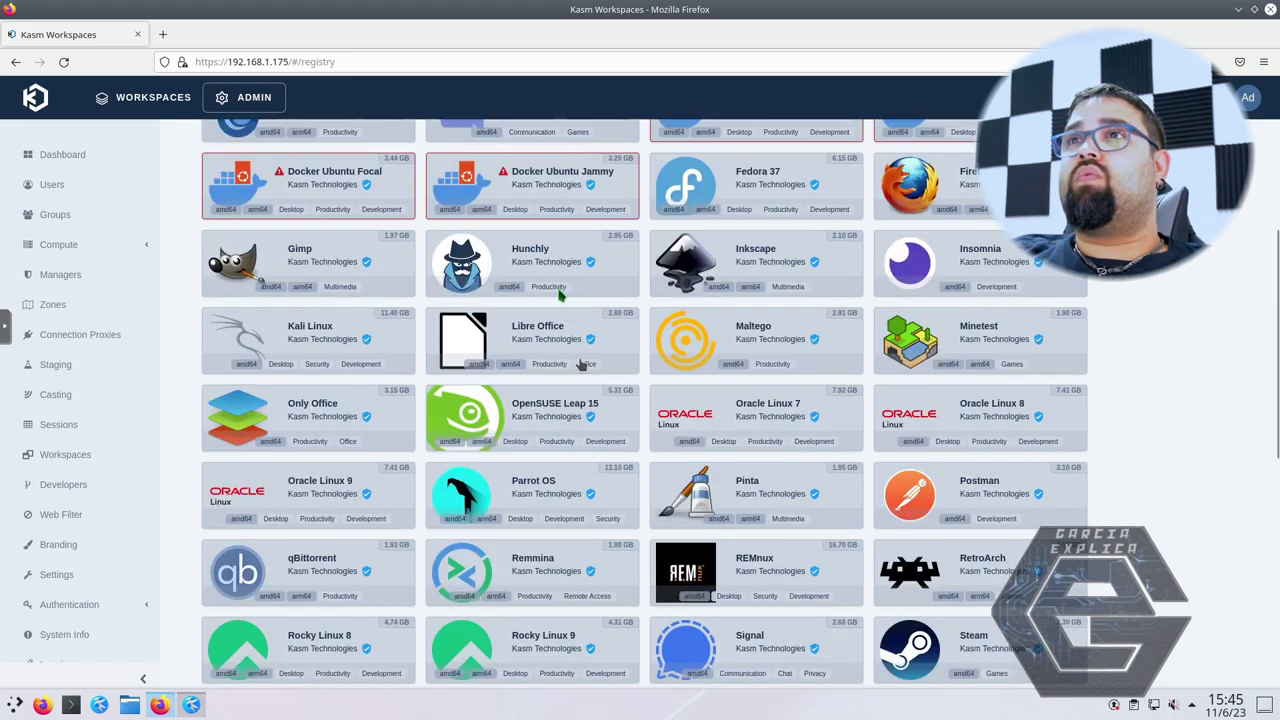
mouse_move(595, 341)
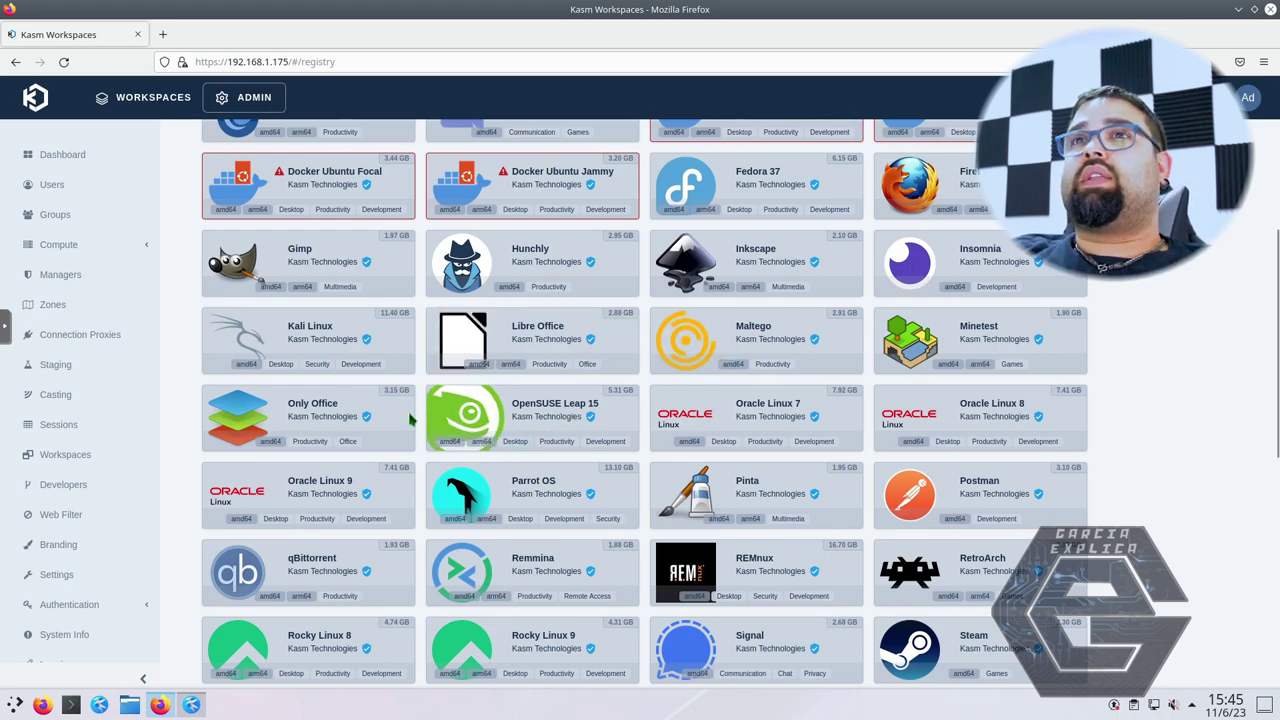
scroll(347, 393, "up", 1)
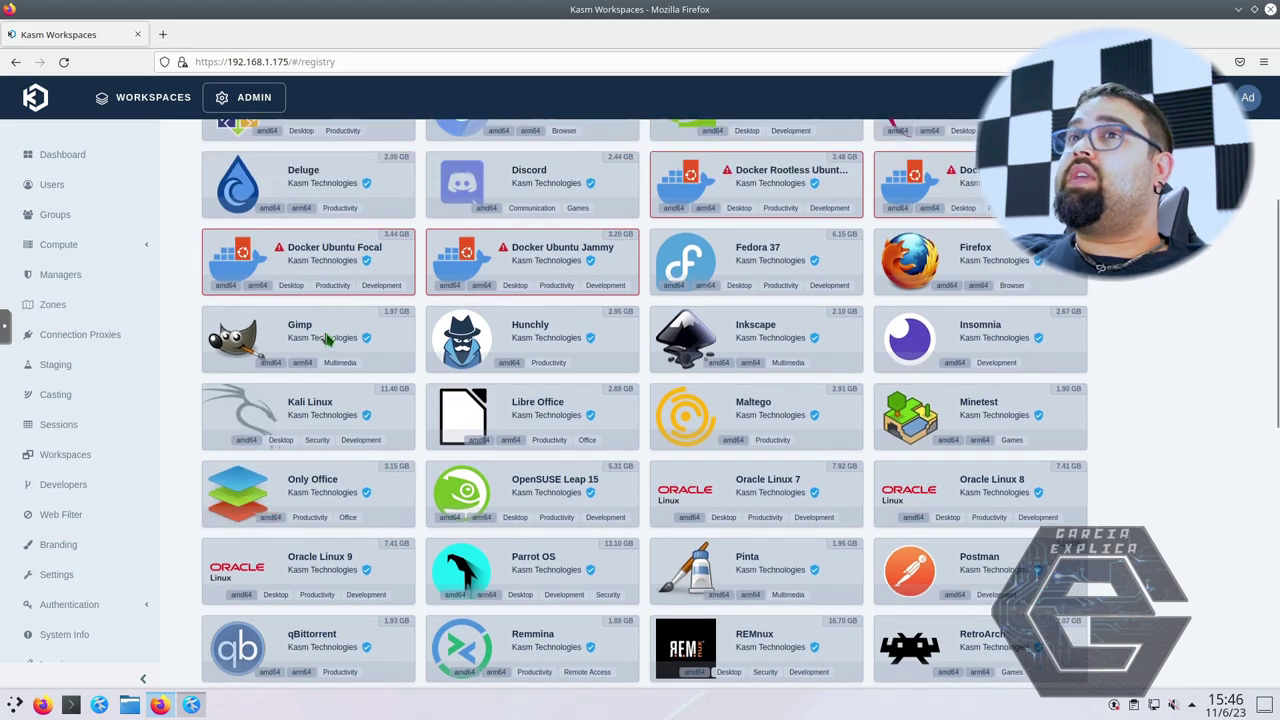
Install the Gimp workspace and scroll through the installed workspaces.
left_click(327, 340)
left_click(385, 360)
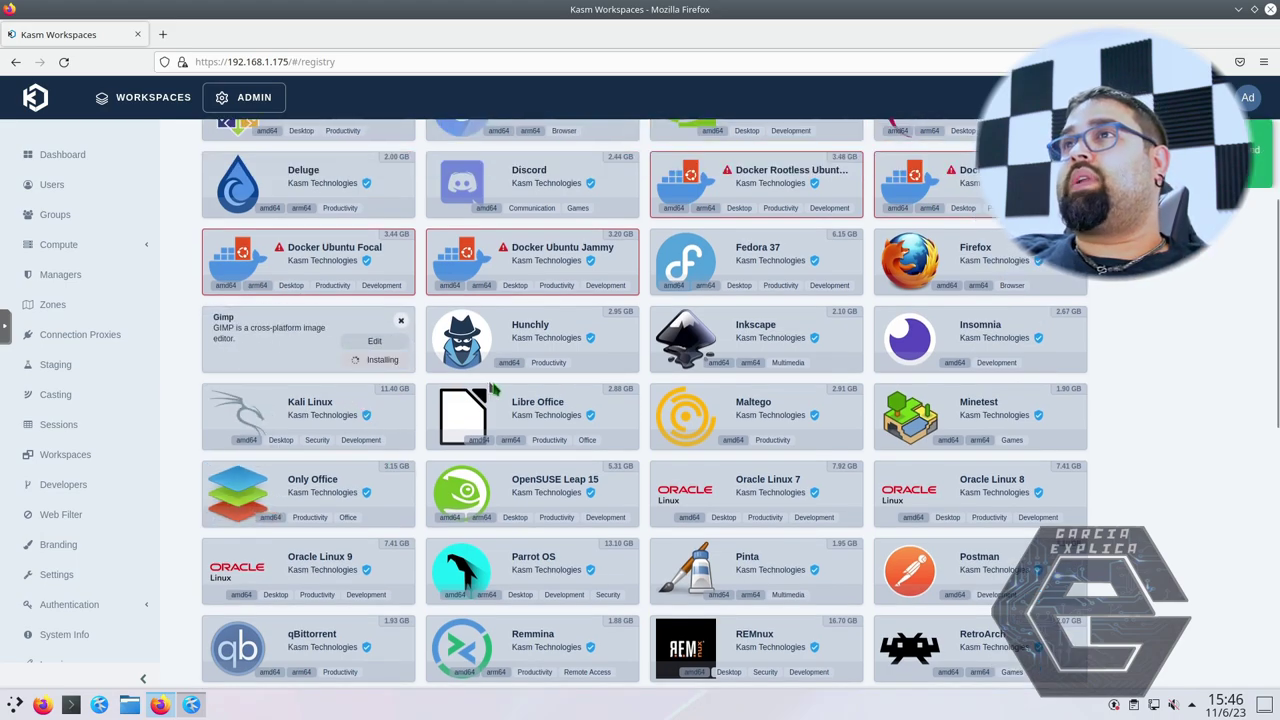
scroll(562, 393, "up", 2)
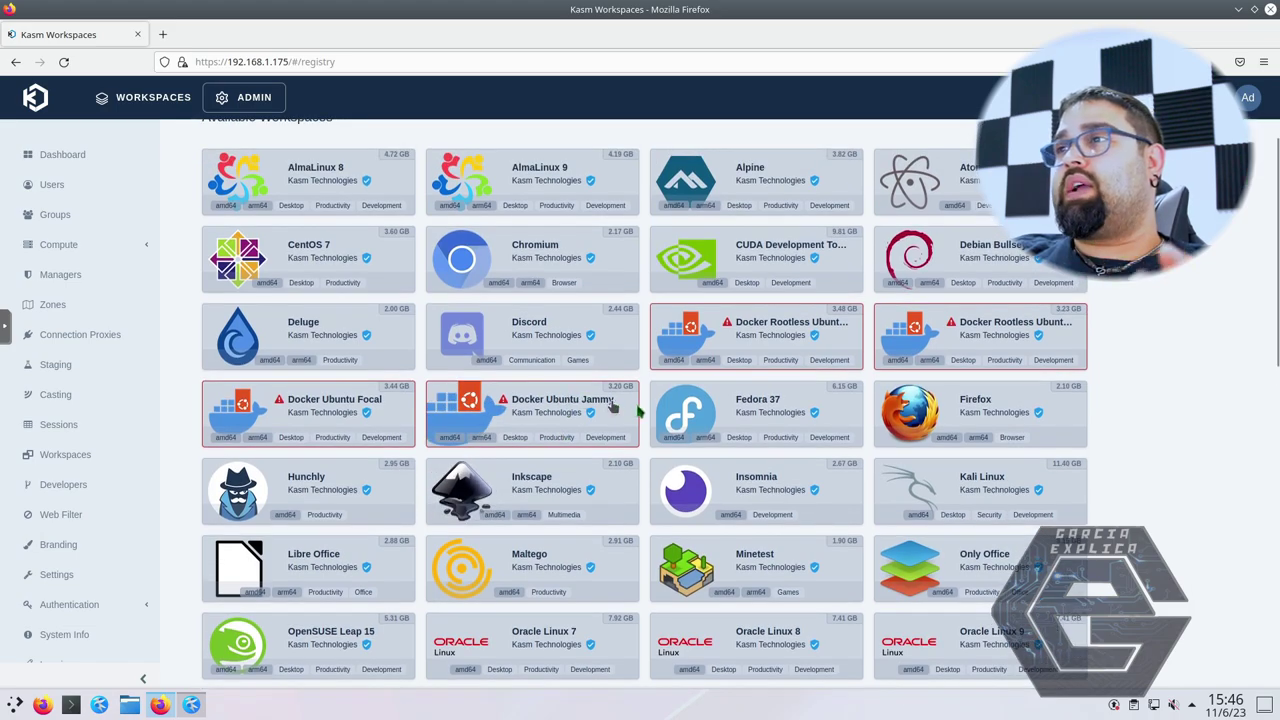
scroll(655, 416, "down", 3)
scroll(655, 416, "down", 8)
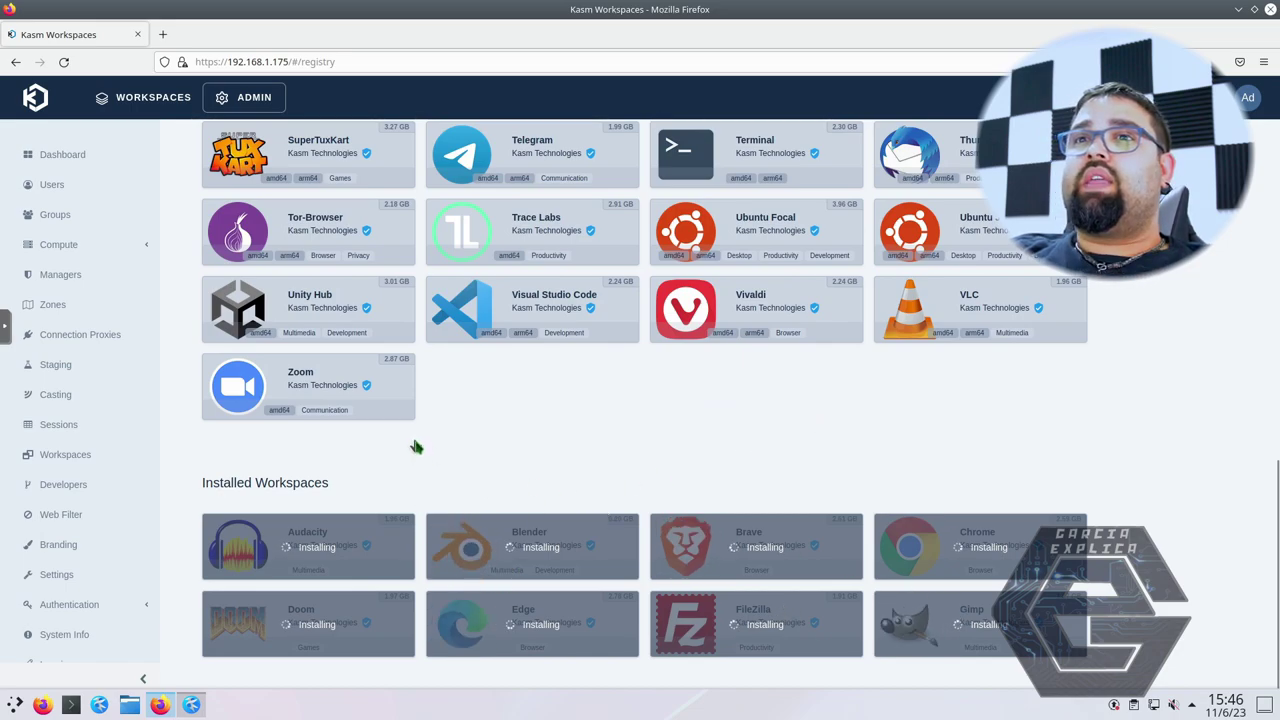
scroll(415, 447, "up", 10)
scroll(445, 441, "up", 3)
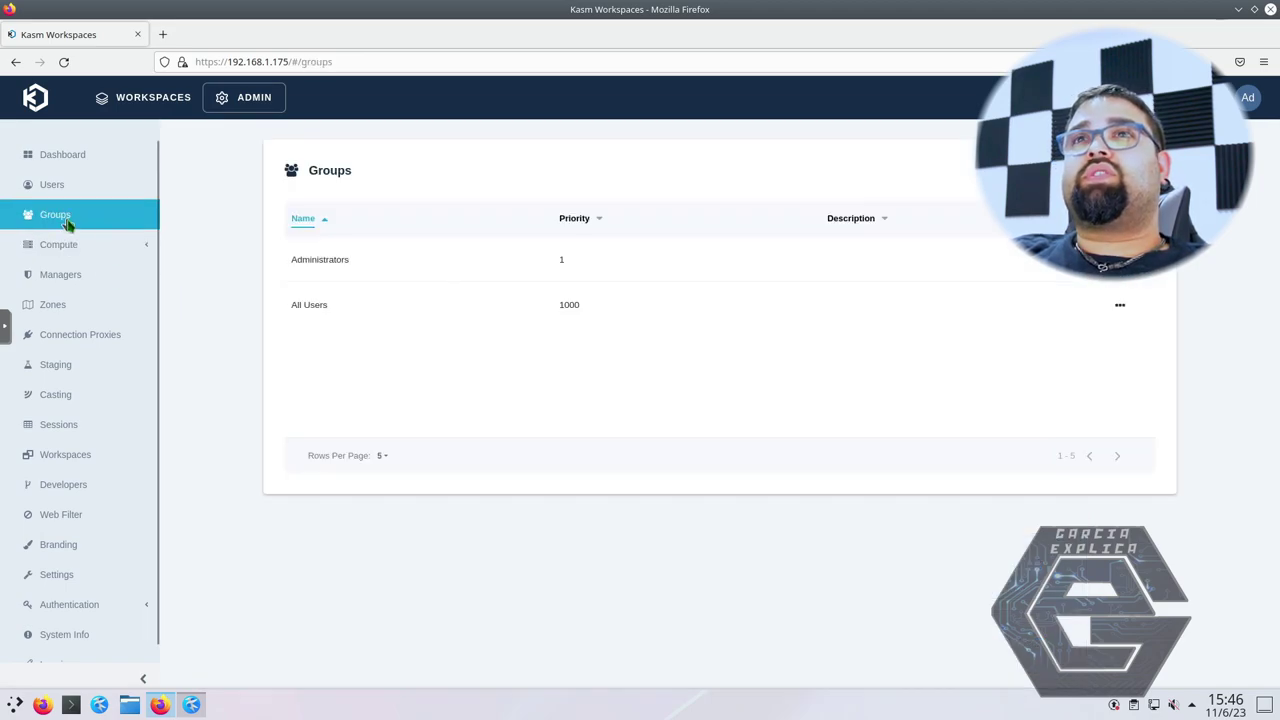
Delete the second, default standard user from the admin Users list.
left_click(64, 190)
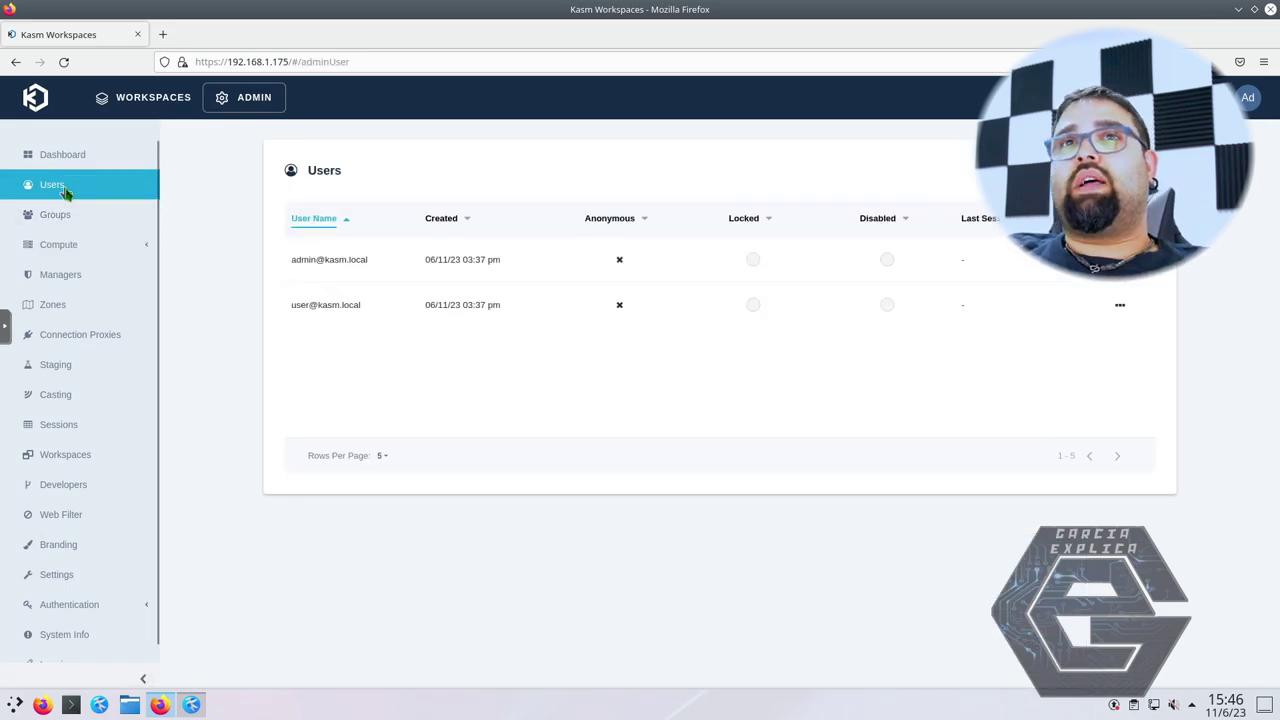
left_click(52, 214)
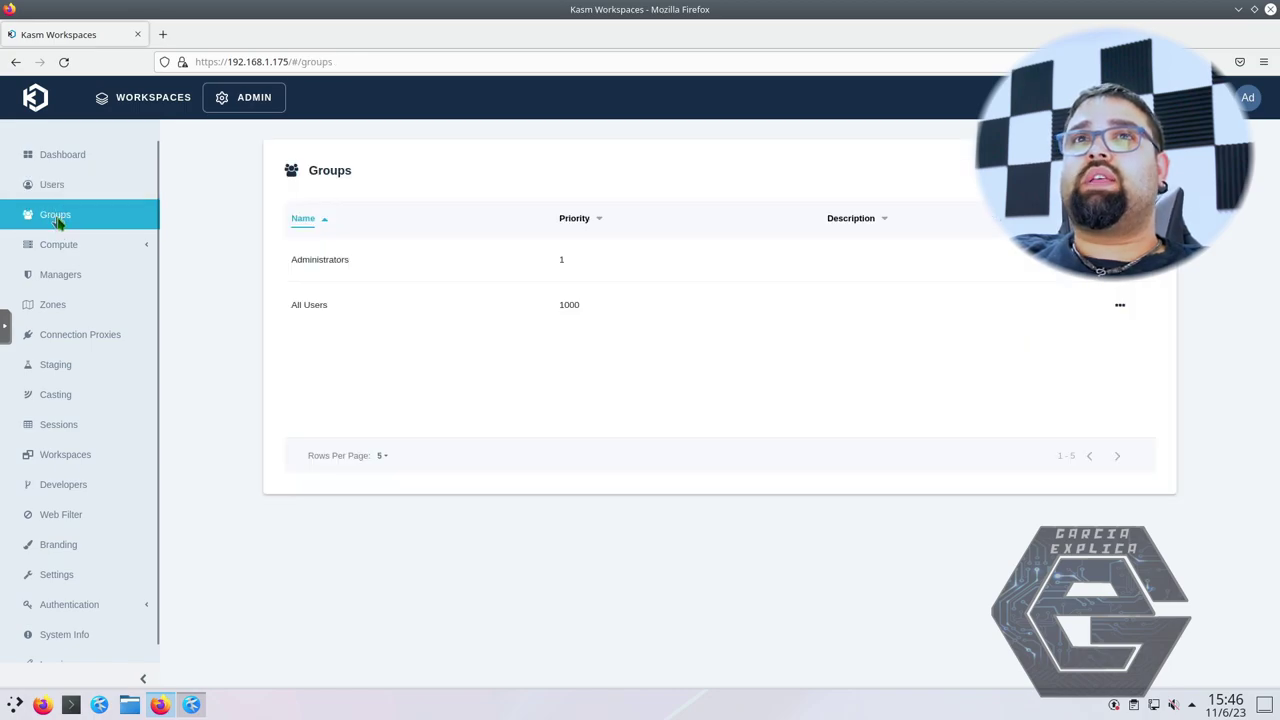
left_click(56, 189)
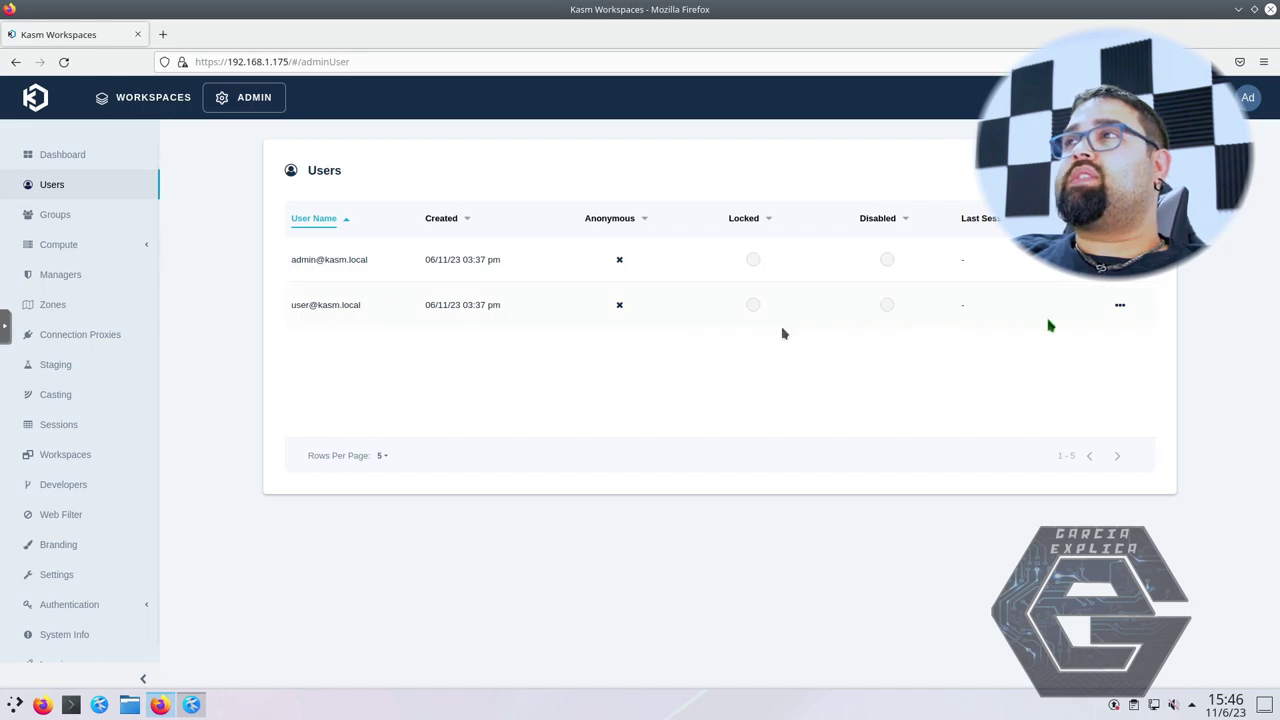
left_click(1119, 311)
left_click(1074, 349)
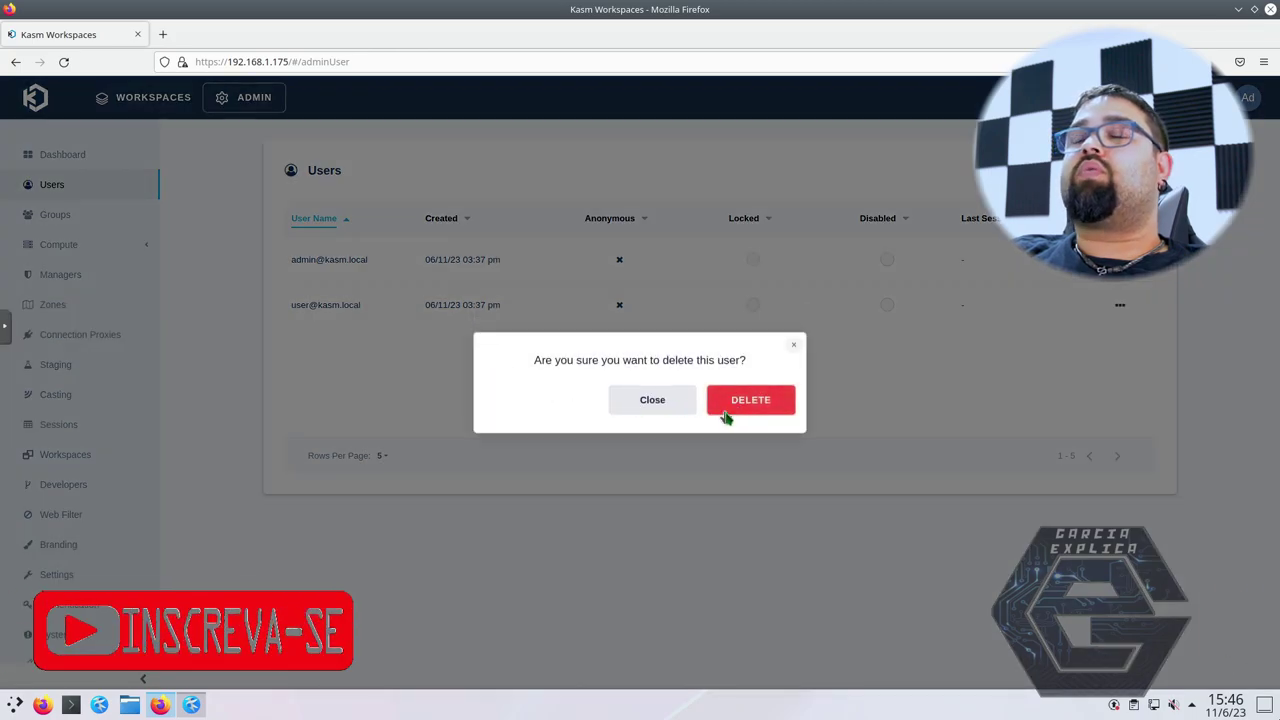
left_click(745, 402)
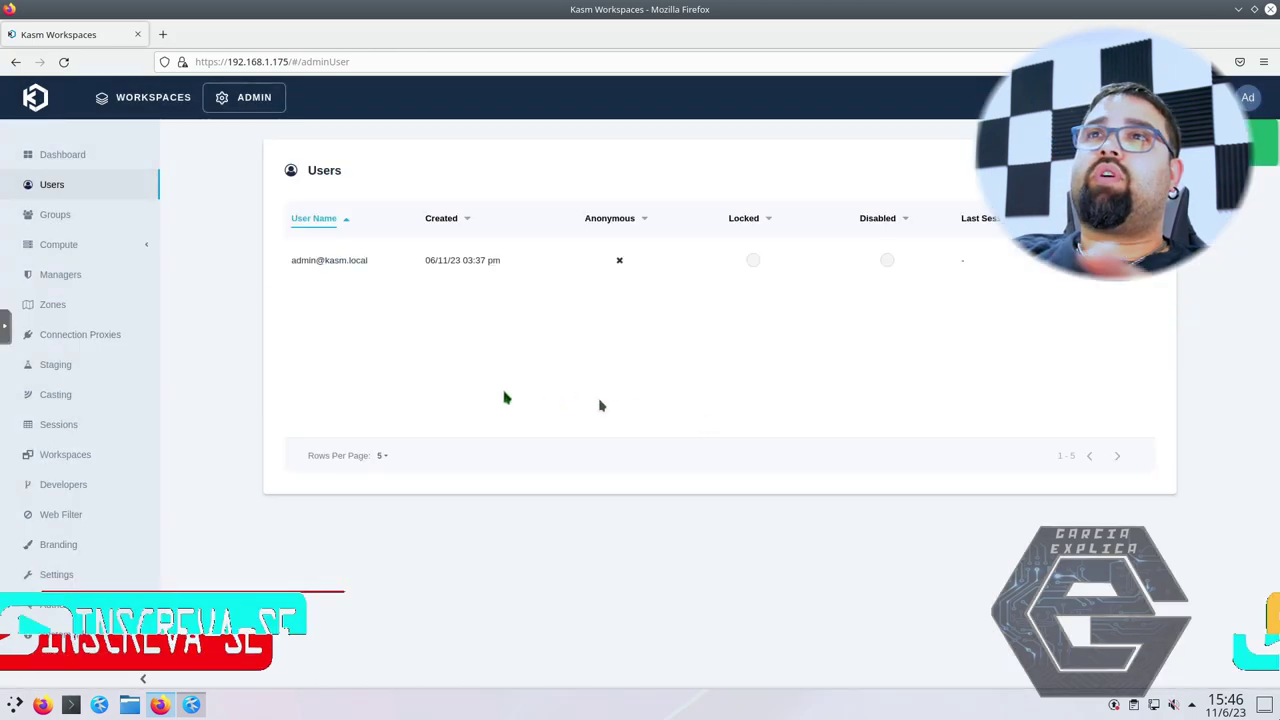
Create the luciano user with an e-mail-style user name and a password, and submit it.
left_click(1120, 170)
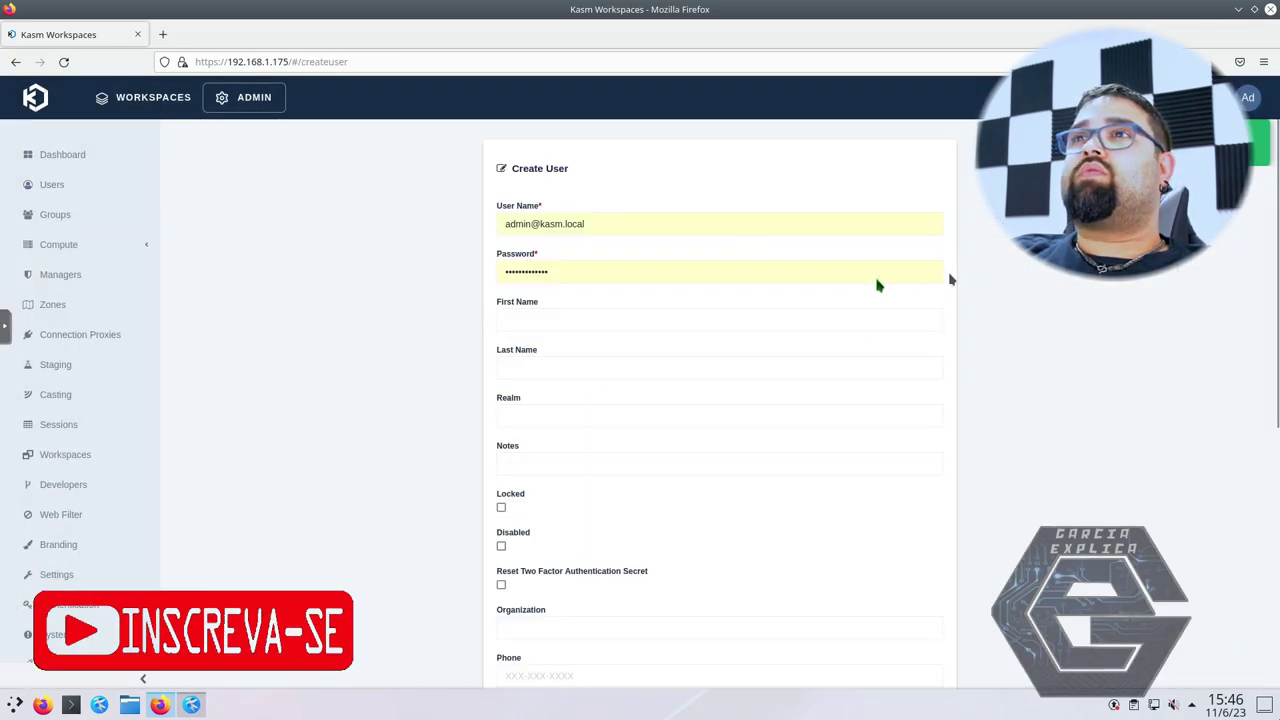
left_click_drag(590, 224, 427, 212)
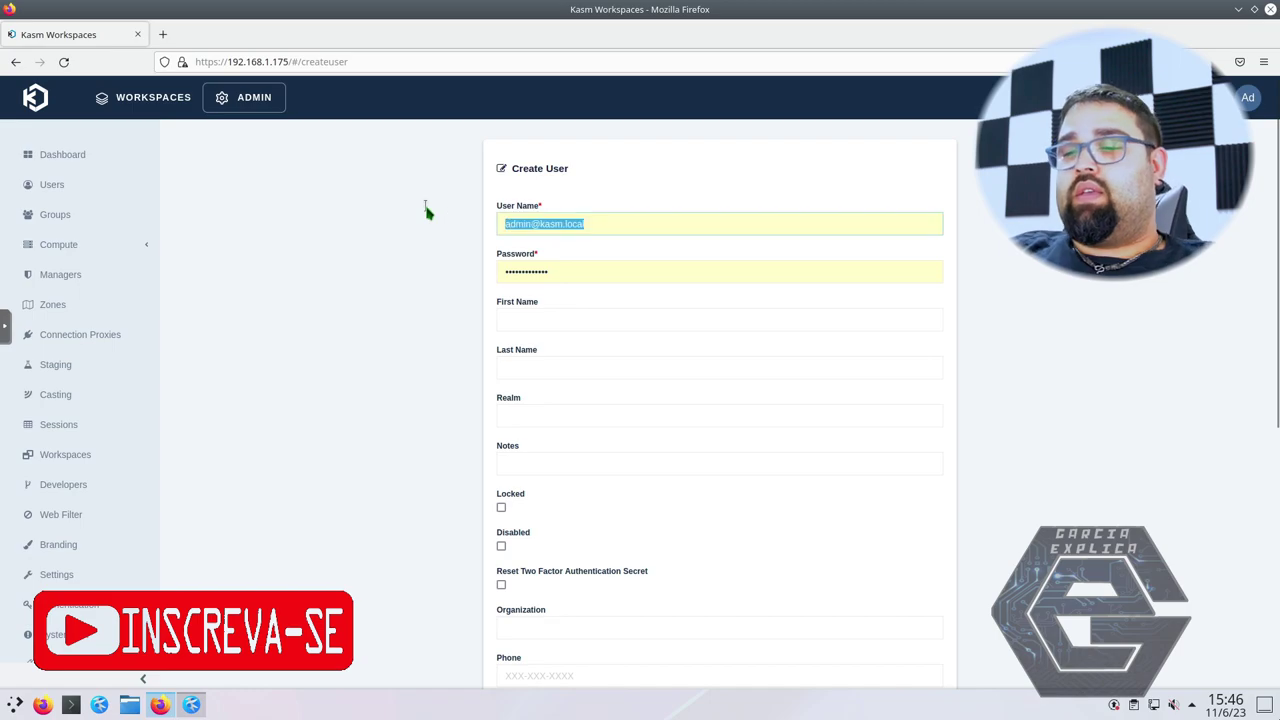
type("luciano")
key("Tab")
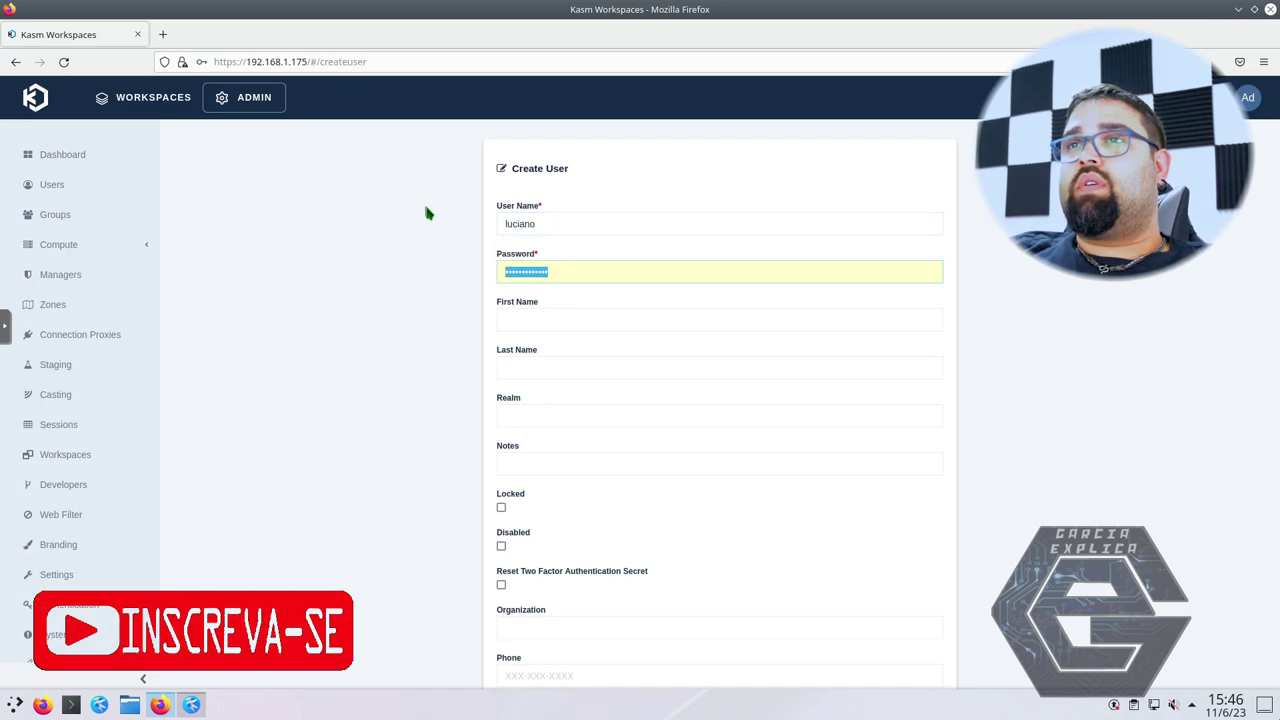
key("shift+Tab")
type("#kasm.o")
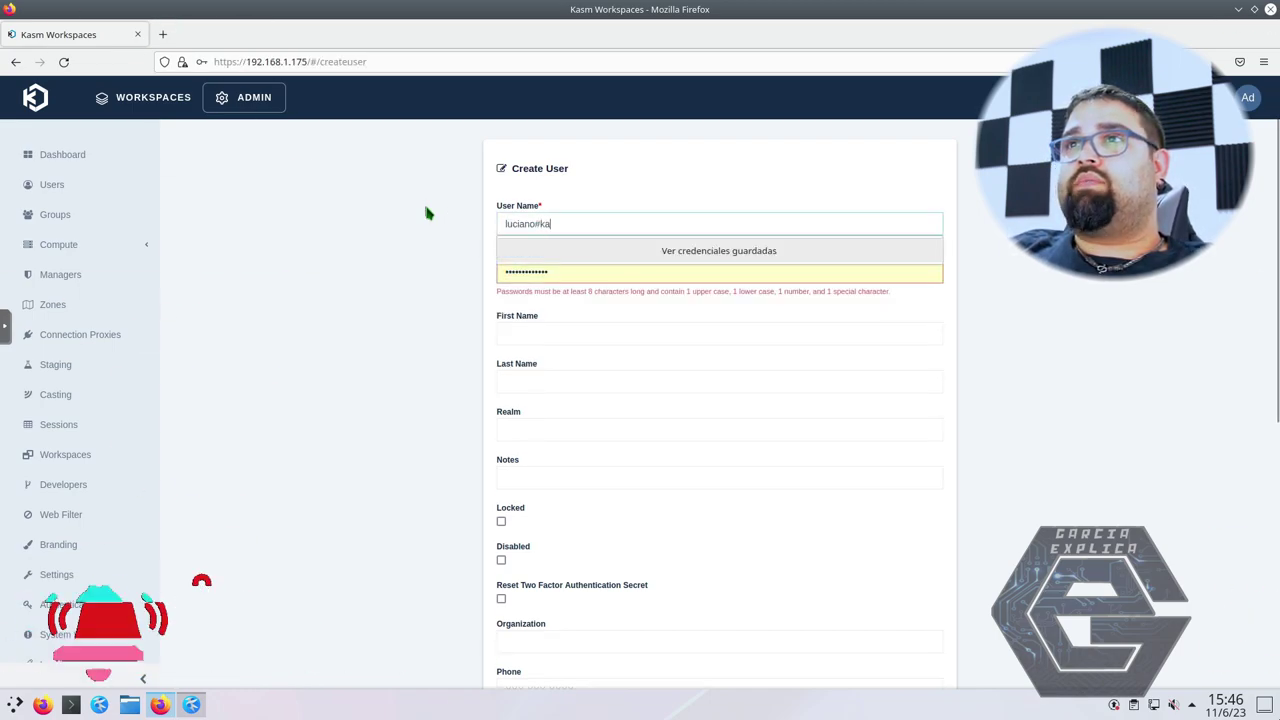
key("BackSpace")
key("BackSpace")
key("BackSpace")
key("BackSpace")
key("BackSpace")
key("BackSpace")
key("BackSpace")
type("@kasm.local")
key("Tab")
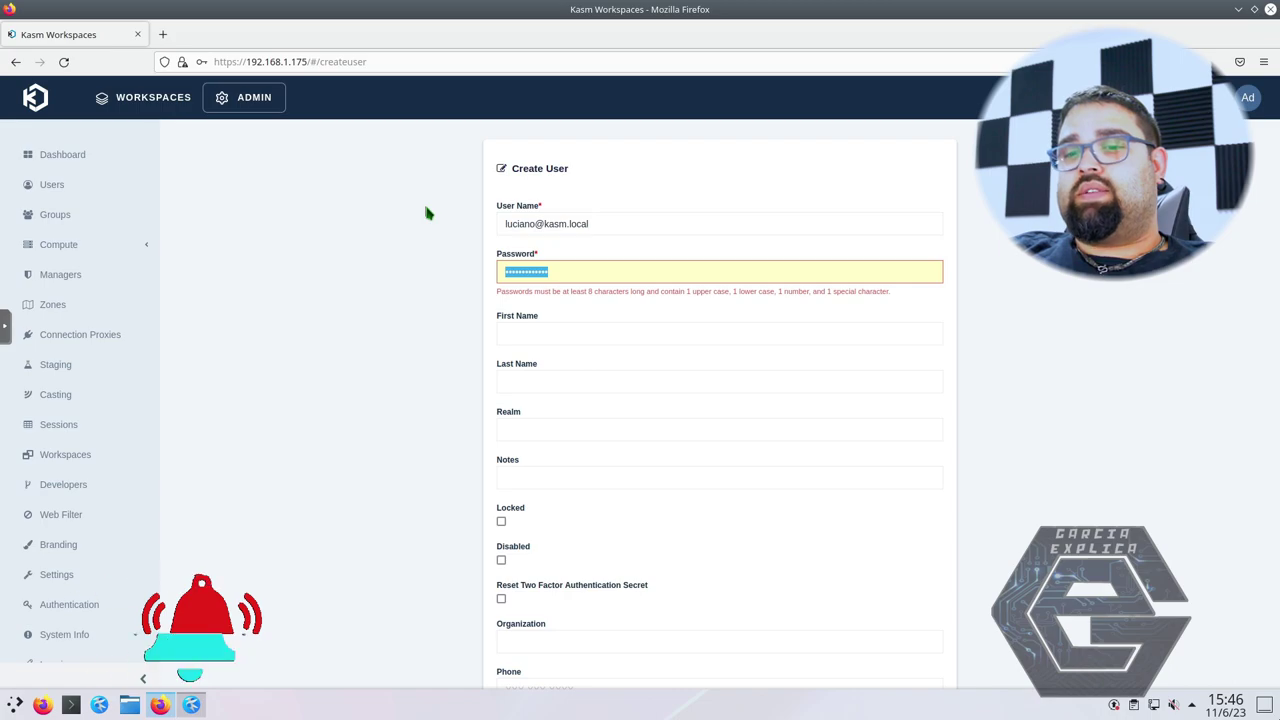
type("•••••••••")
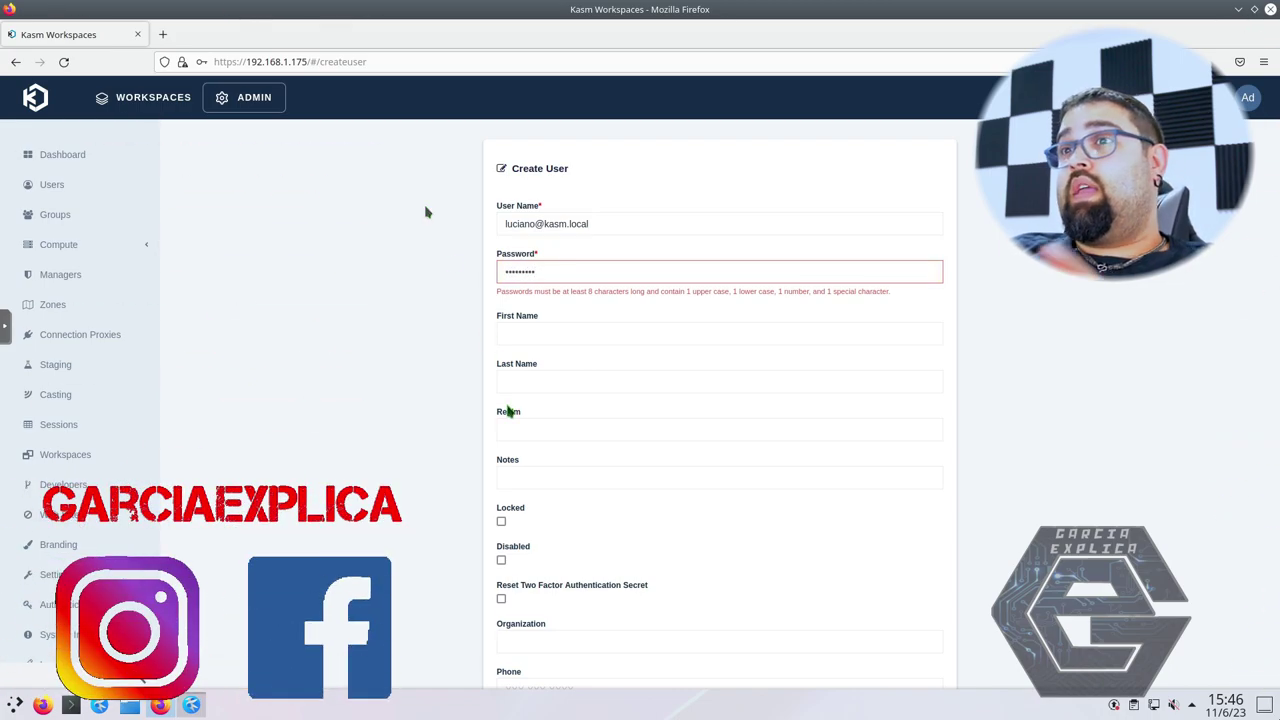
scroll(508, 411, "down", 5)
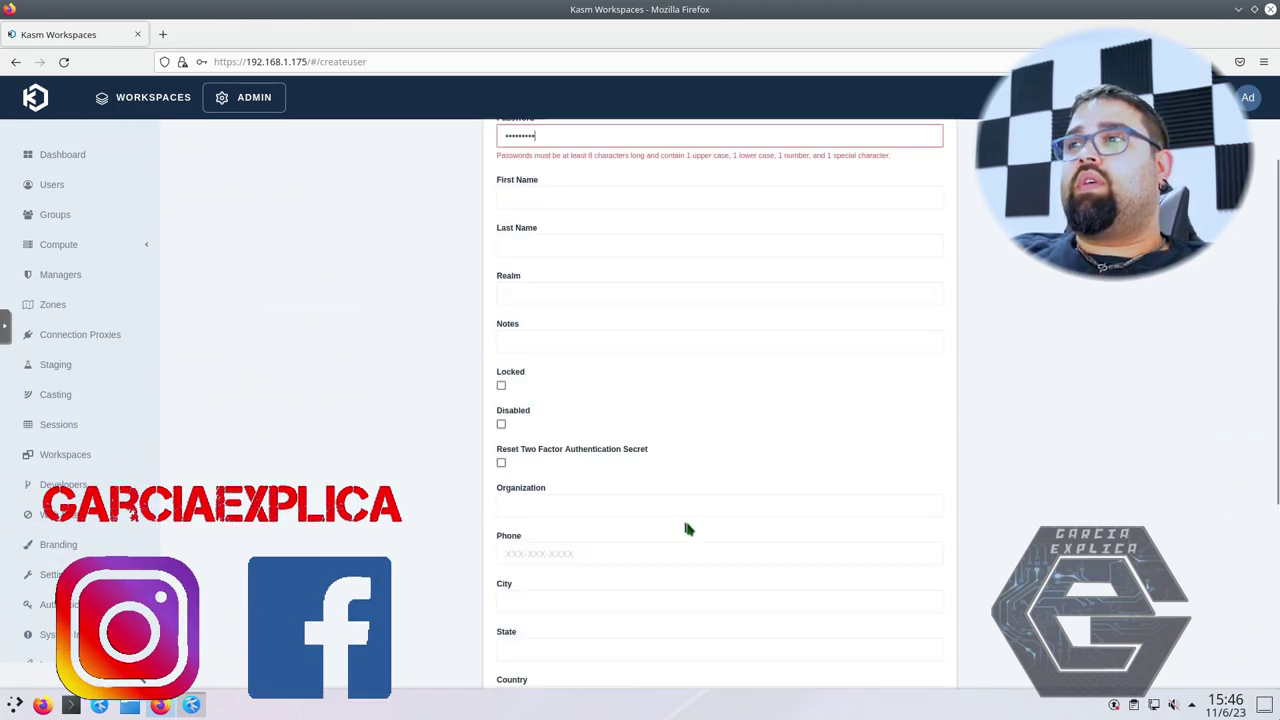
left_click(908, 648)
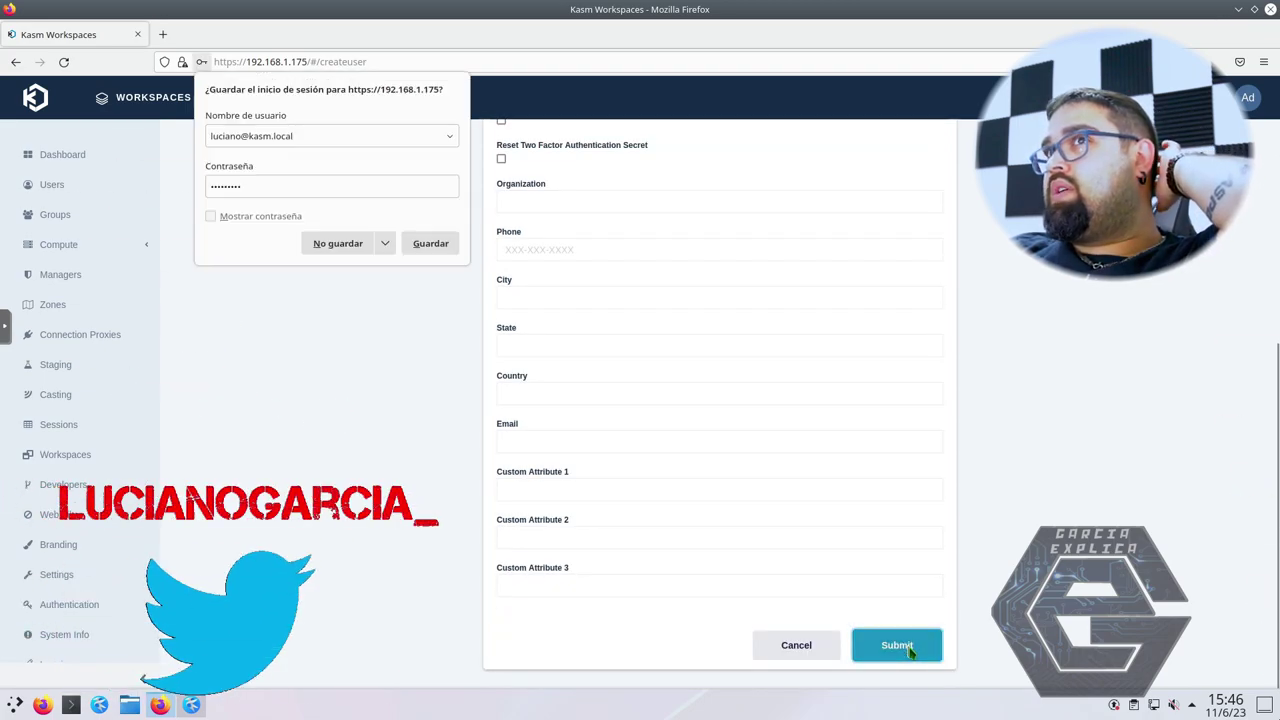
Create another user account with the second user's e-mail as username, declining browser login-save prompts.
left_click(336, 244)
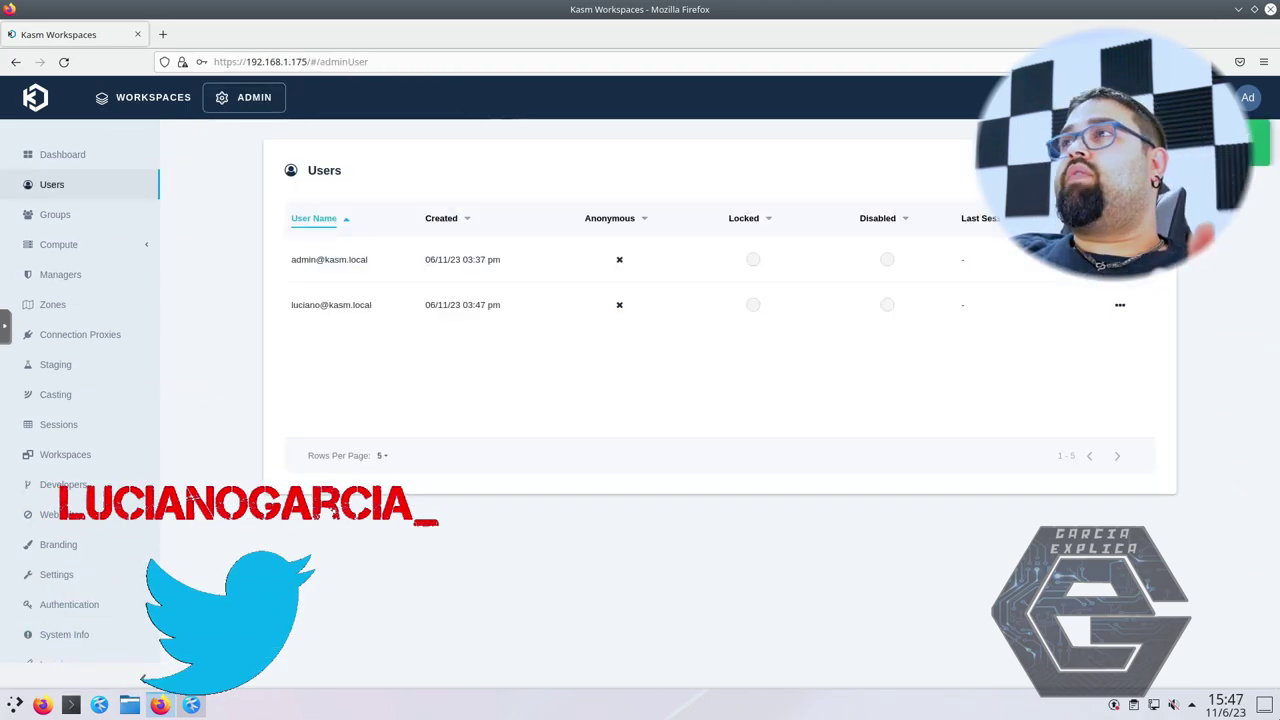
left_click(1250, 145)
type("garcia@kasm.loca")
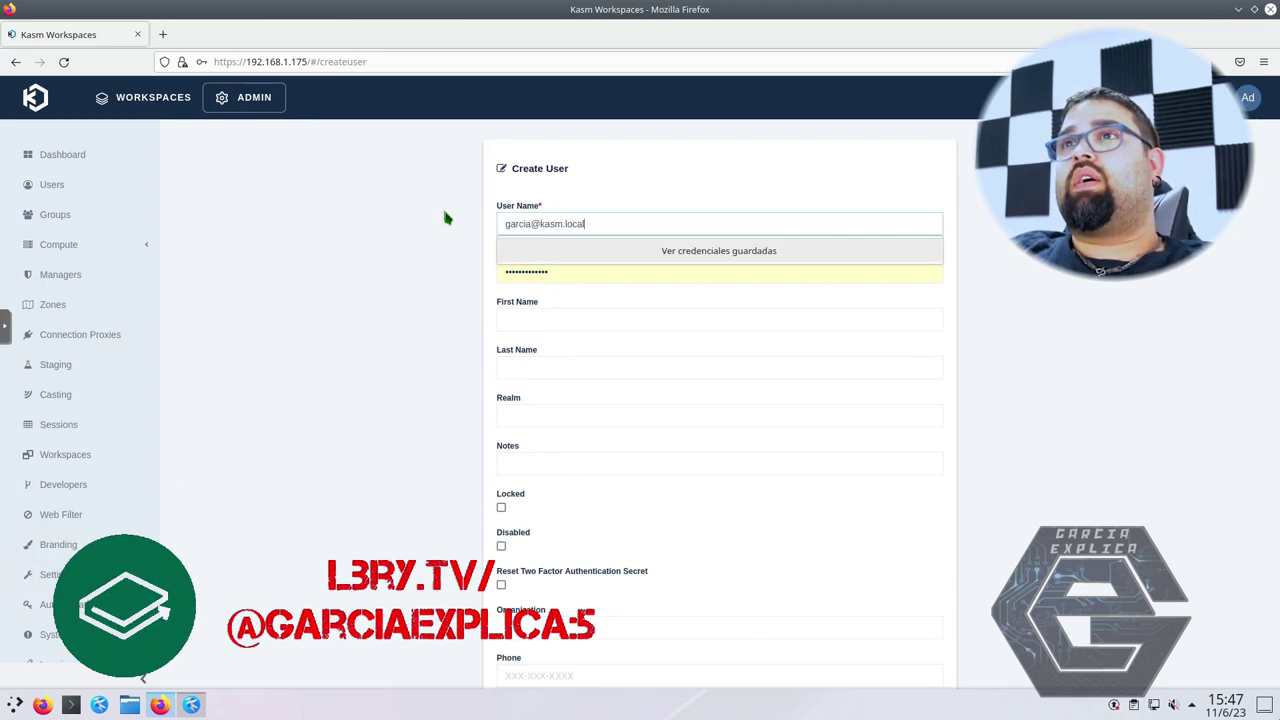
type("l")
key("Tab")
key("Return")
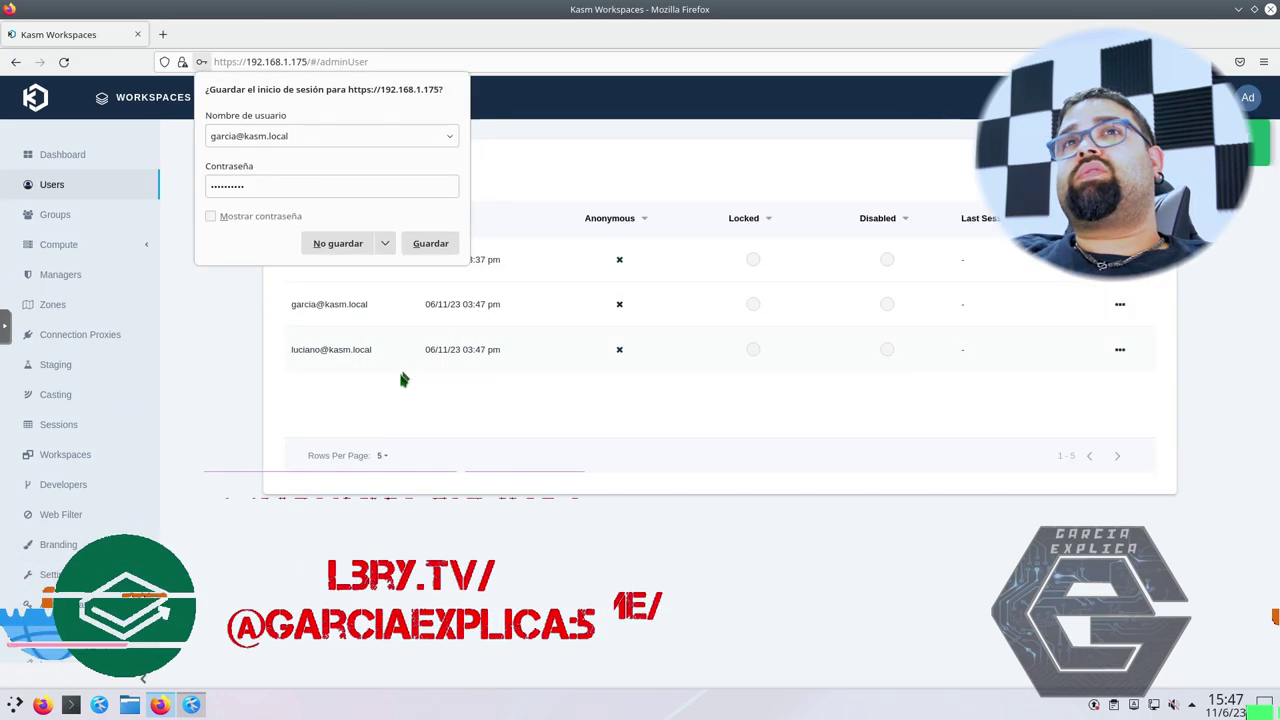
left_click(338, 243)
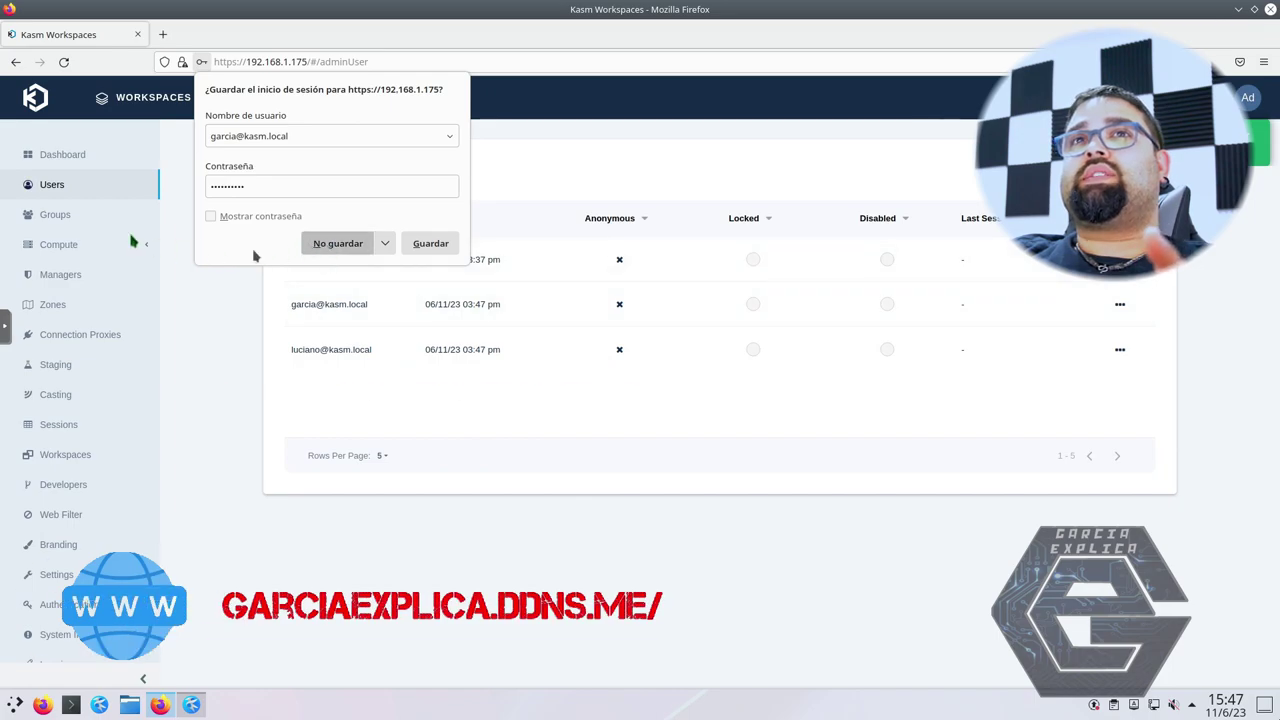
Go to the Groups list and begin a new group form.
left_click(46, 215)
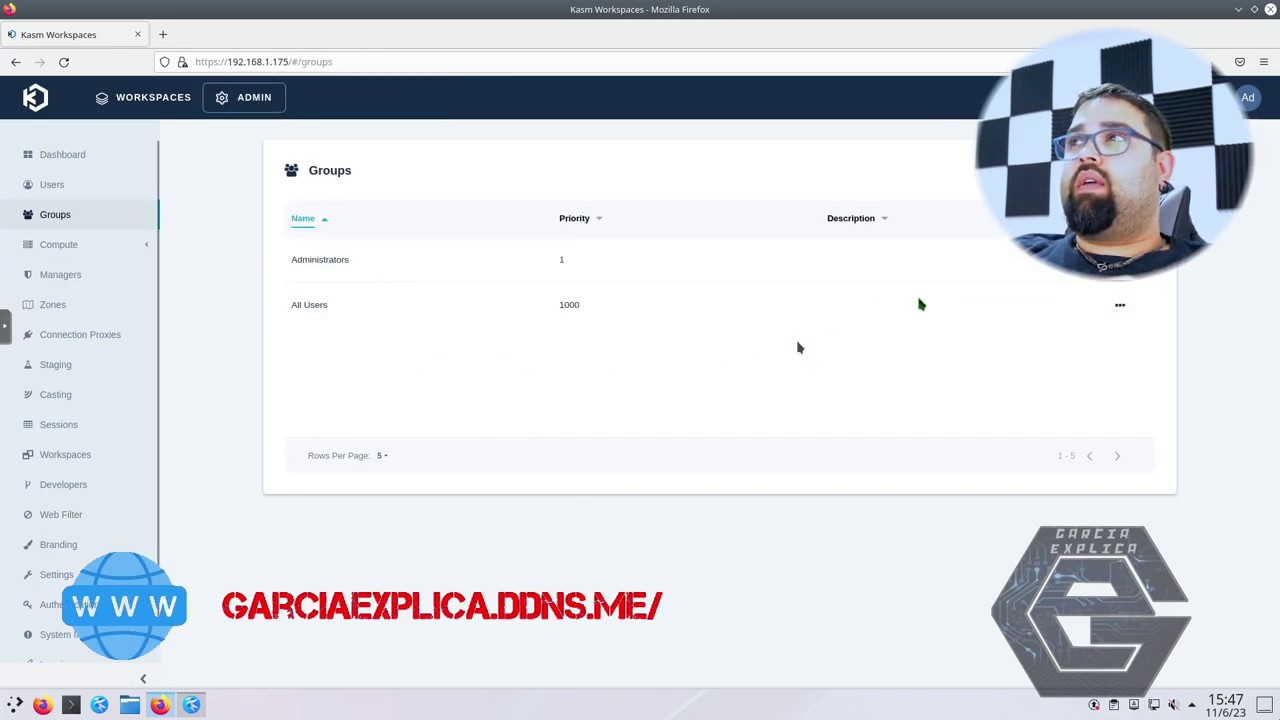
left_click(1150, 170)
left_click(535, 228)
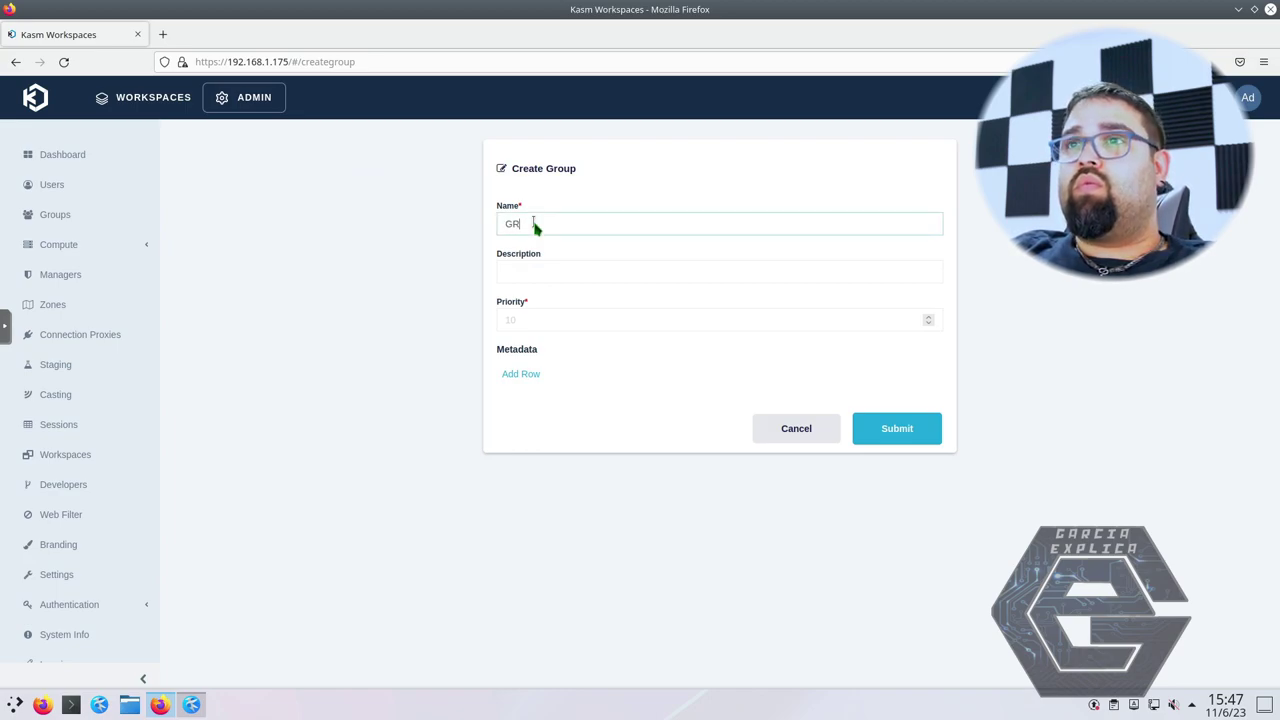
Create the first 'GR' group for the first user, with its name as description and priority 5.
type("GR Luciano")
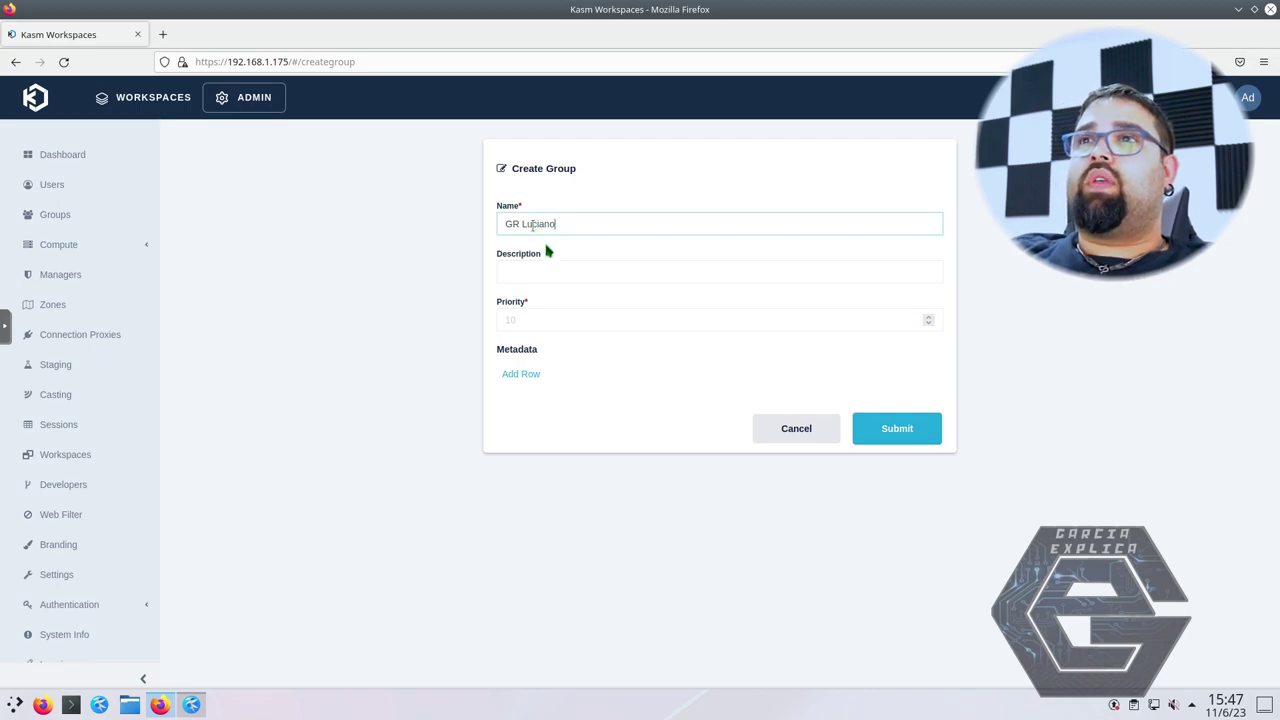
left_click(537, 320)
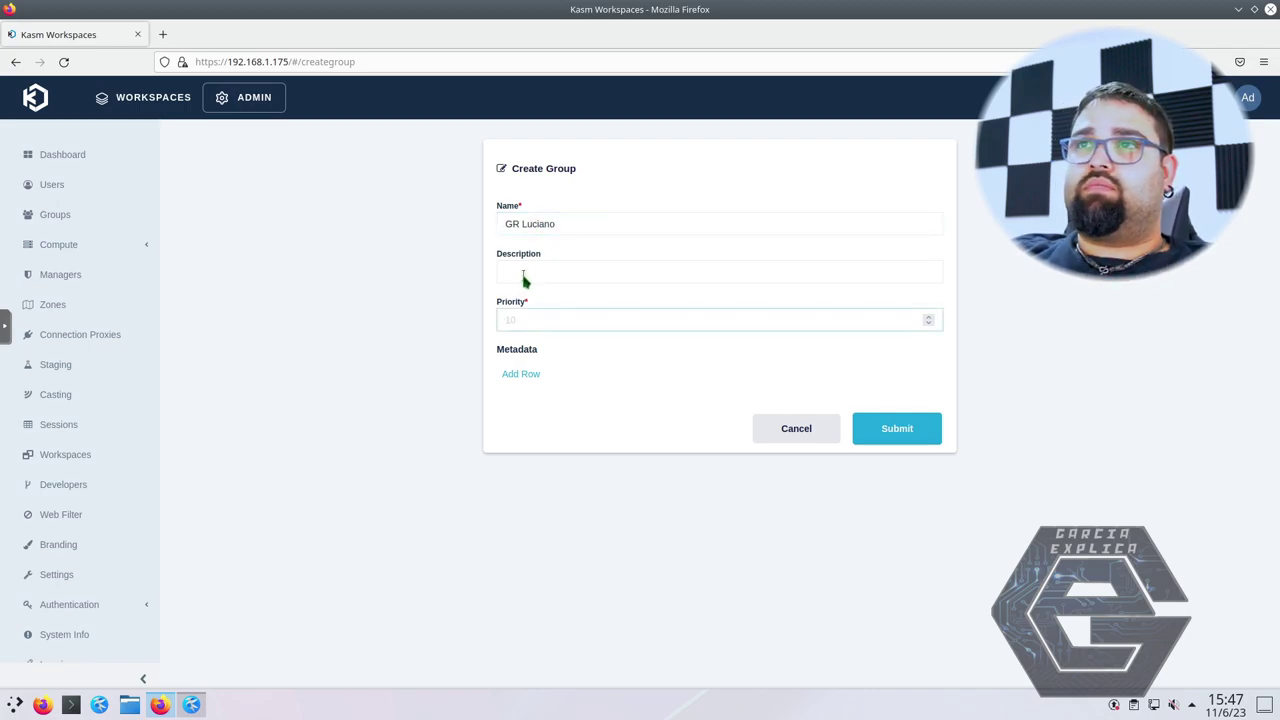
left_click(520, 273)
left_click_drag(569, 226, 526, 274)
key("ctrl+c")
left_click(525, 270)
key("ctrl+v")
left_click(518, 320)
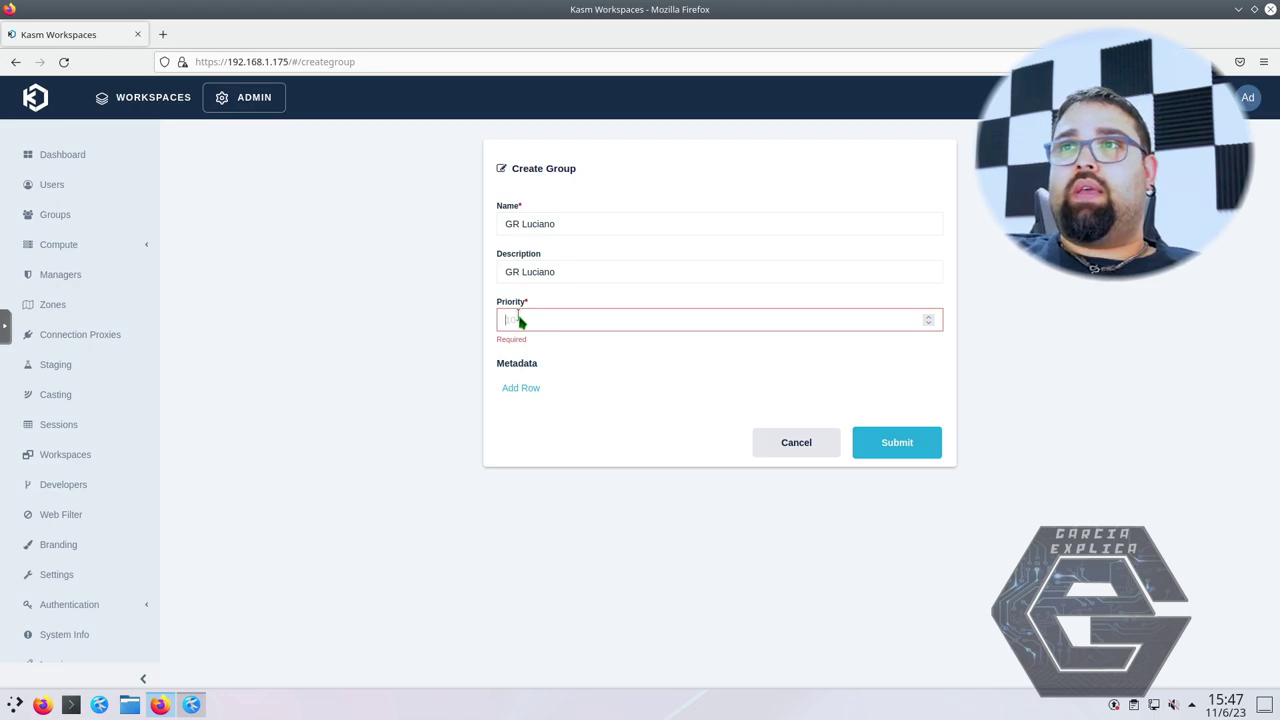
type("5")
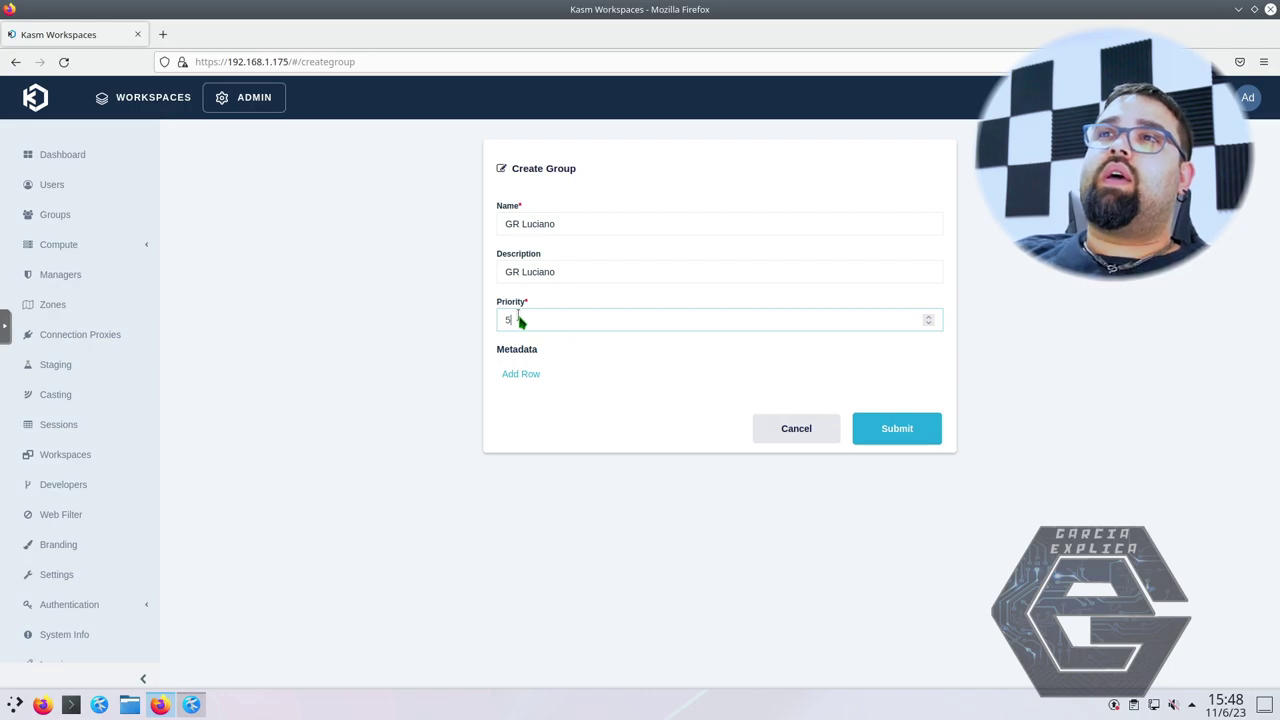
left_click(903, 438)
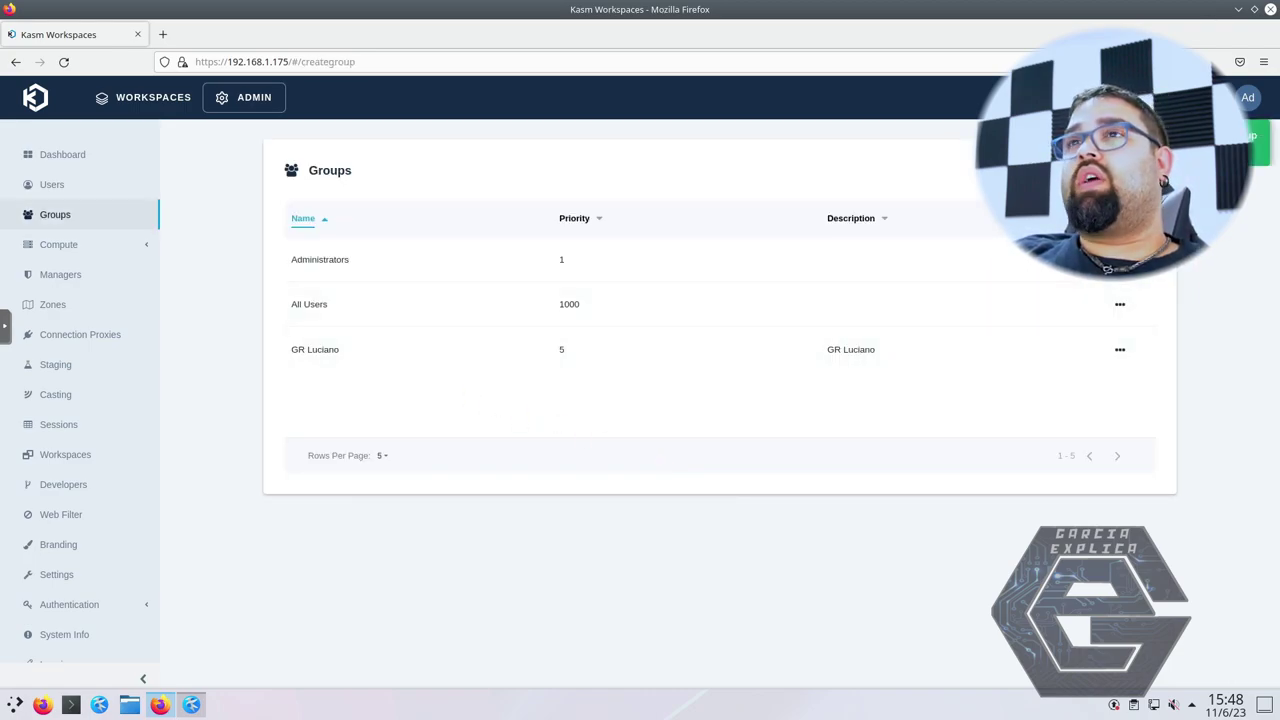
Create the second 'GR' group for the second user, with its name as description and priority 5.
left_click(1245, 140)
left_click(581, 219)
type("GR Garcia")
key("ctrl+a")
key("ctrl+c")
left_click(549, 266)
key("ctrl+v")
left_click(528, 318)
type("5")
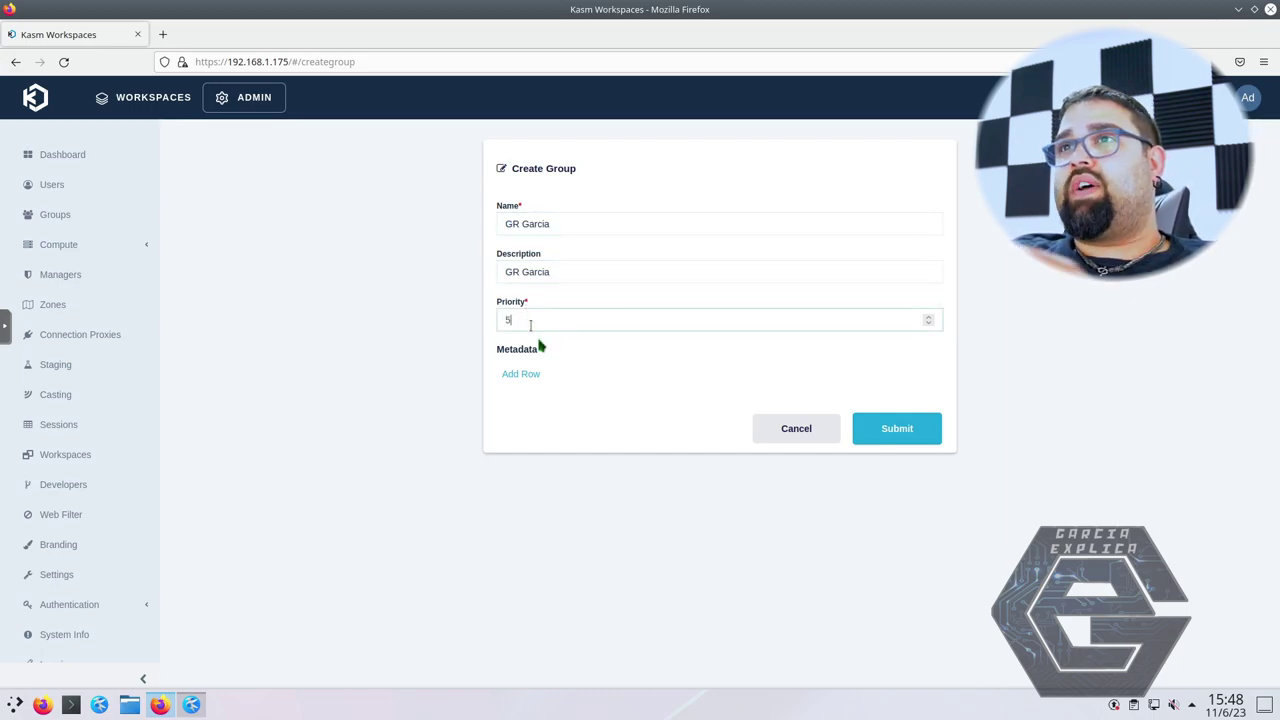
left_click(890, 429)
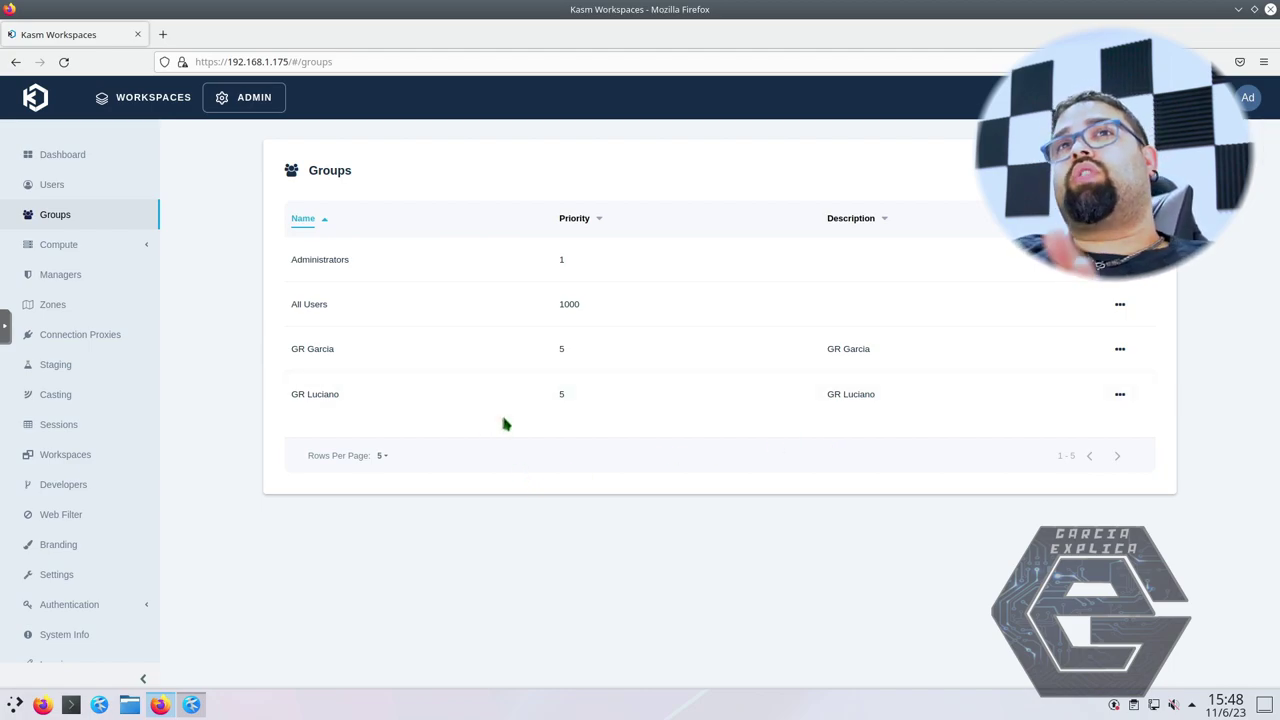
Open the first custom group's details and add its matching user account to it.
left_click(1121, 349)
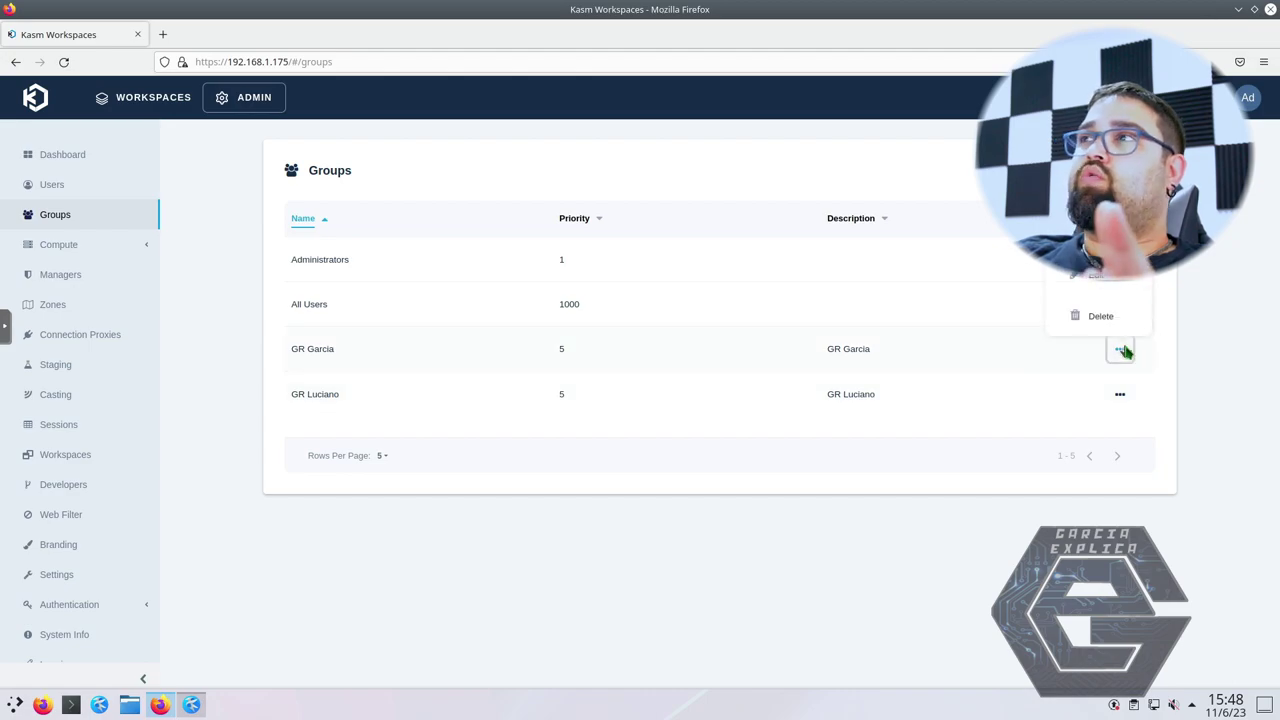
left_click(1082, 279)
left_click(1012, 413)
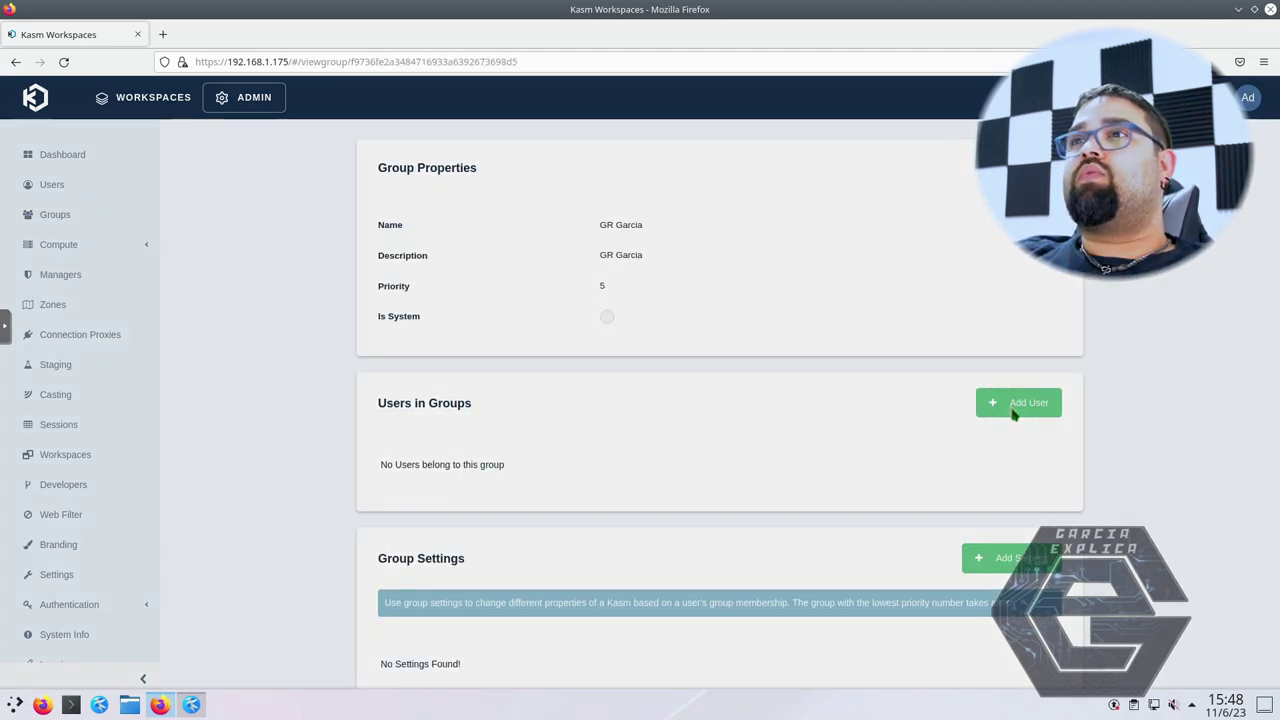
left_click(639, 377)
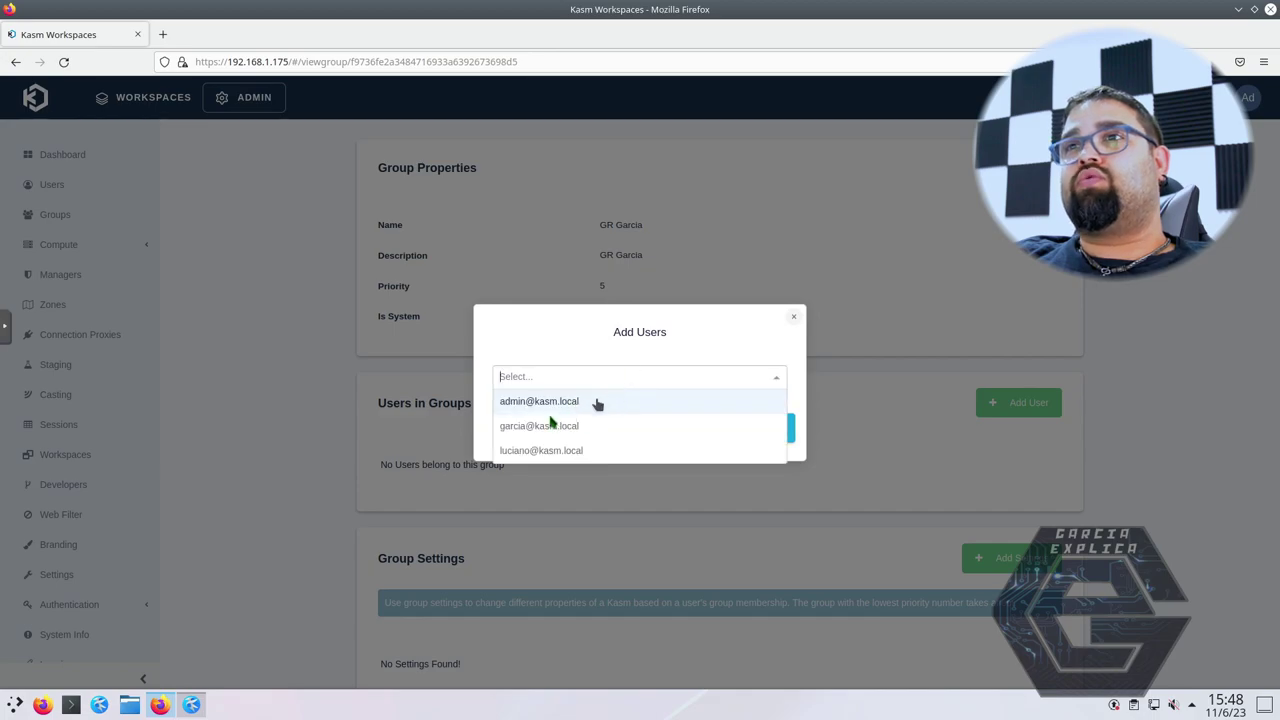
left_click(517, 426)
left_click(748, 430)
scroll(704, 464, "down", 3)
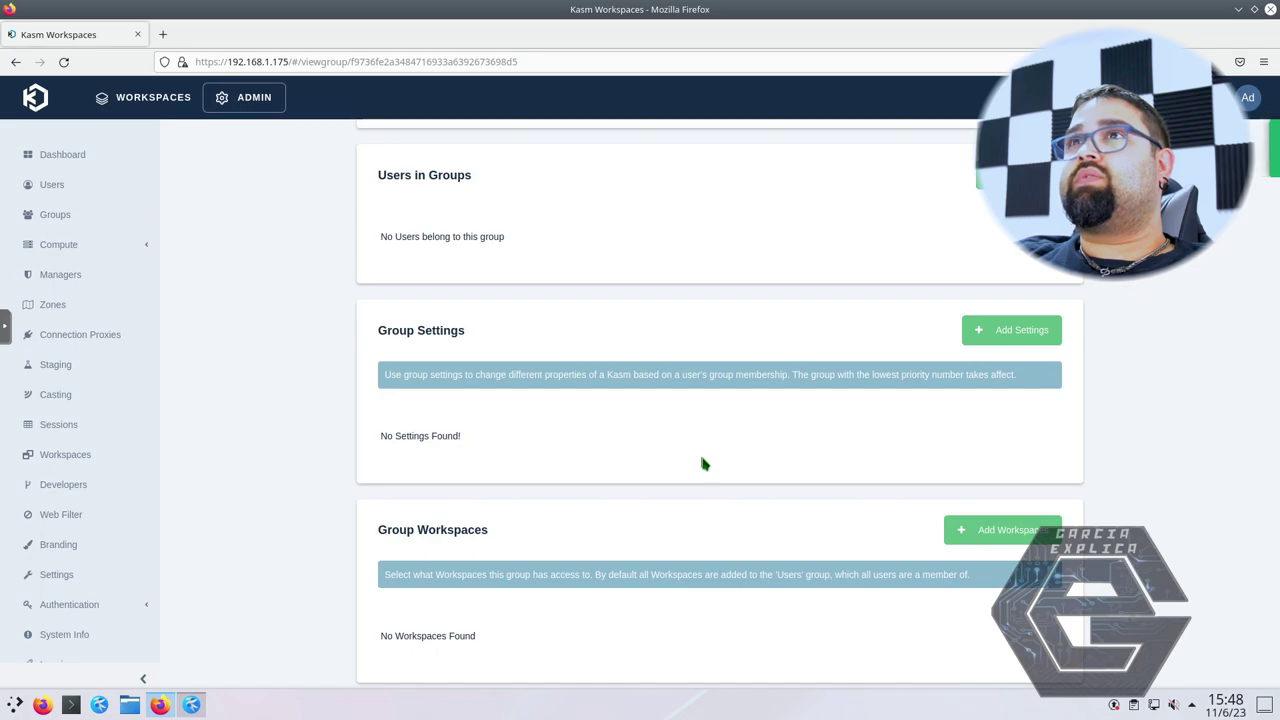
scroll(757, 357, "down", 5)
scroll(755, 347, "up", 3)
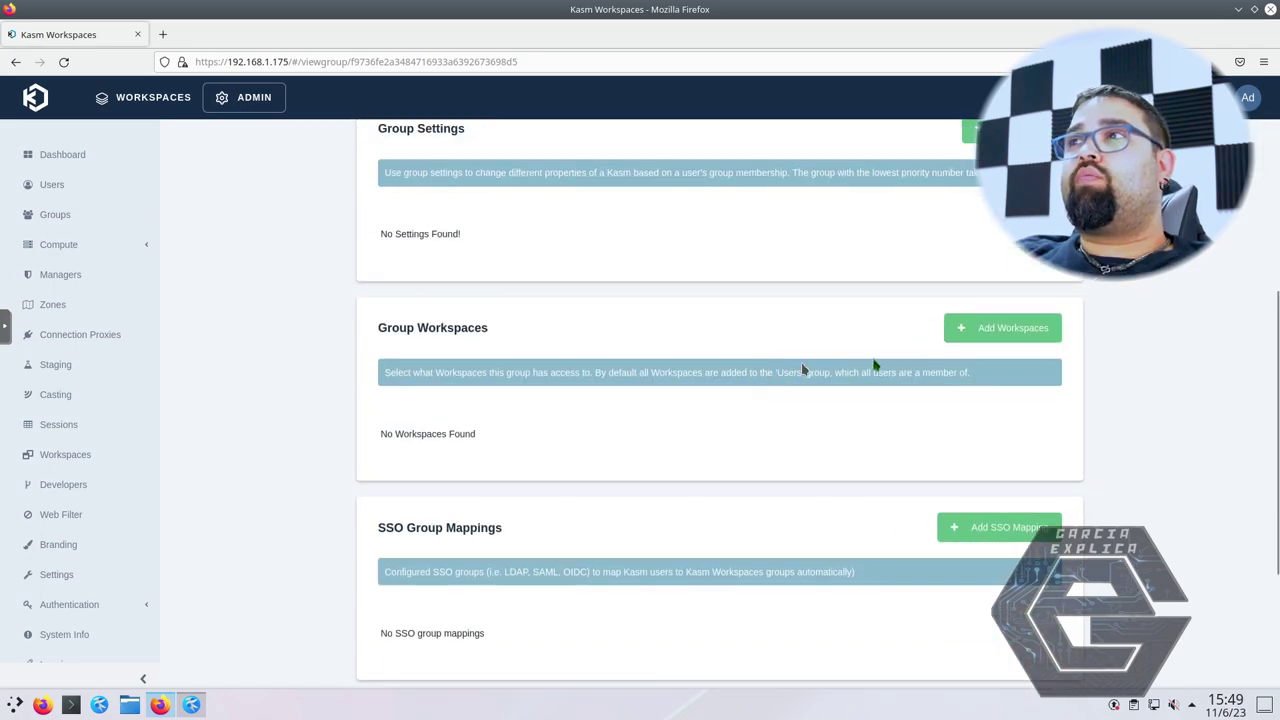
Add the Blender, Brave and FileZilla workspaces to the first custom group.
left_click(962, 336)
left_click(623, 377)
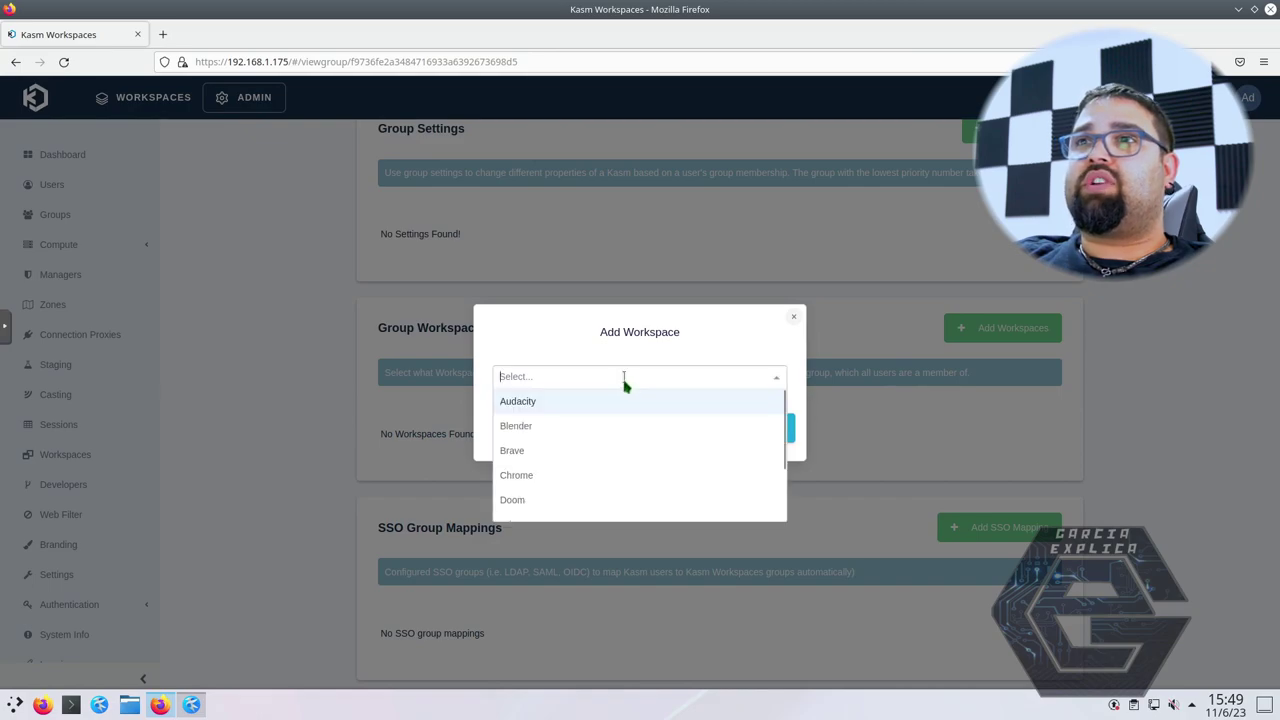
left_click(533, 426)
left_click(768, 428)
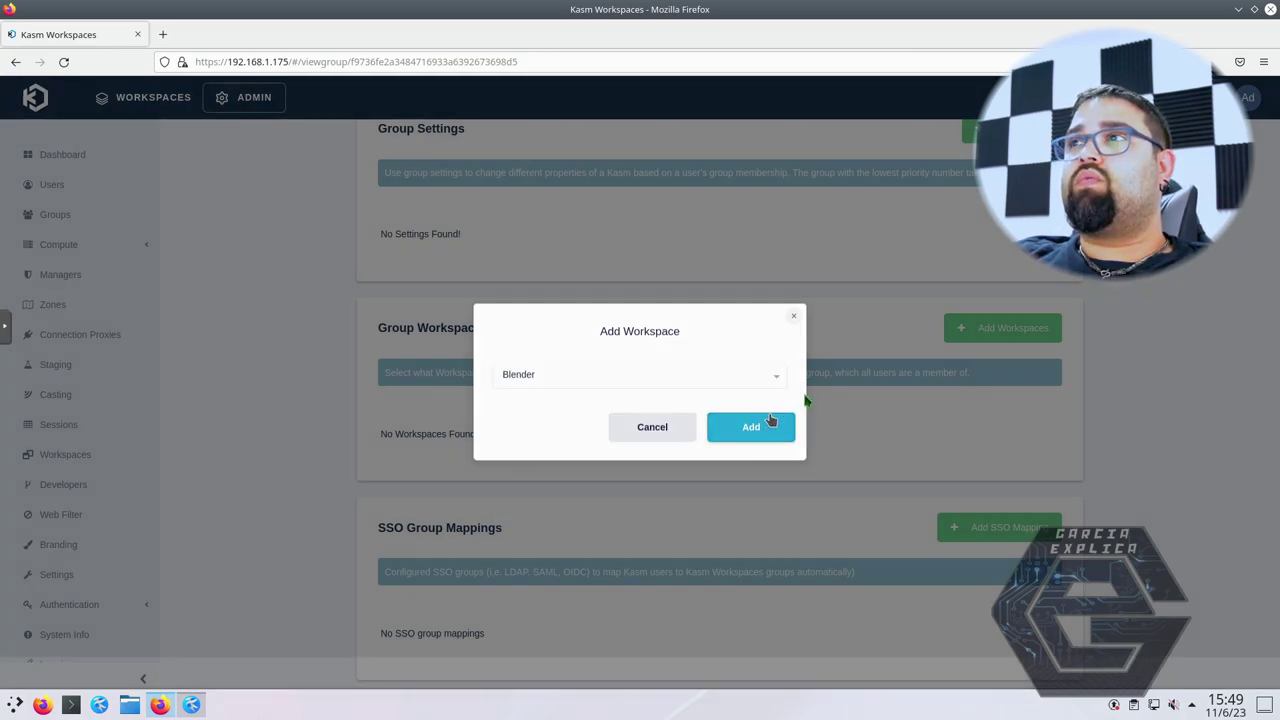
left_click(1003, 328)
left_click(578, 378)
left_click(528, 430)
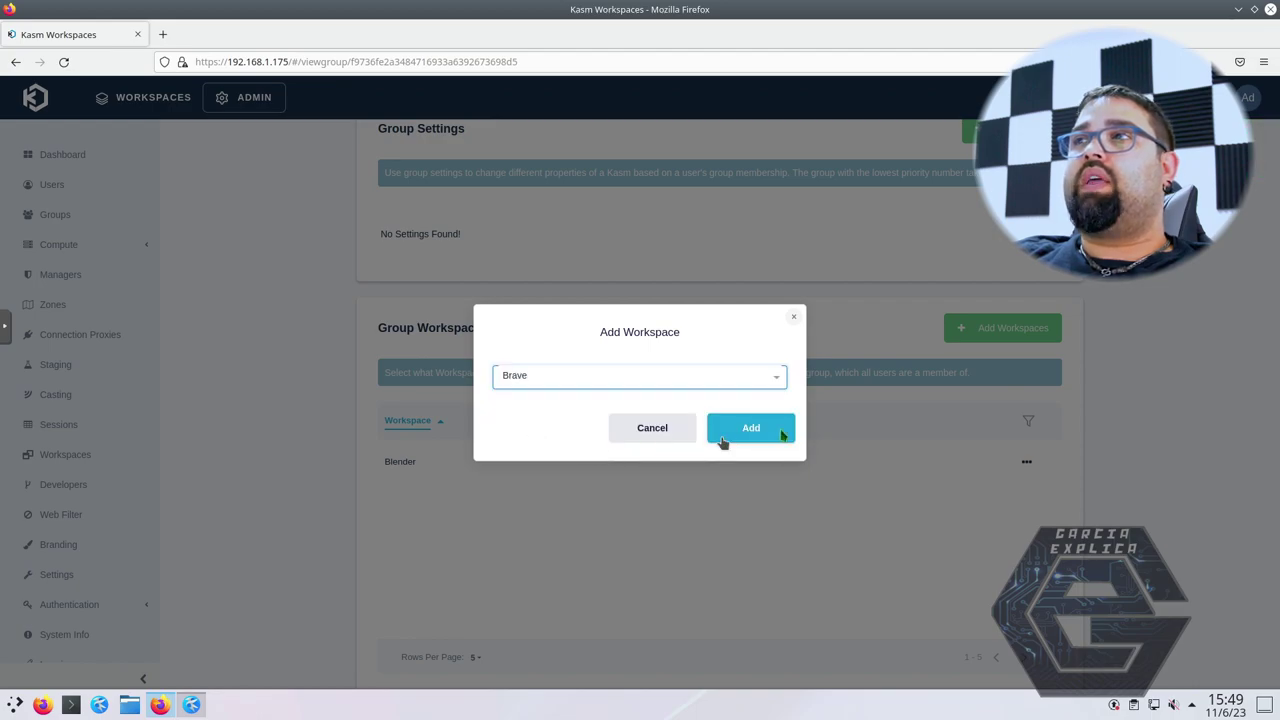
key("Return")
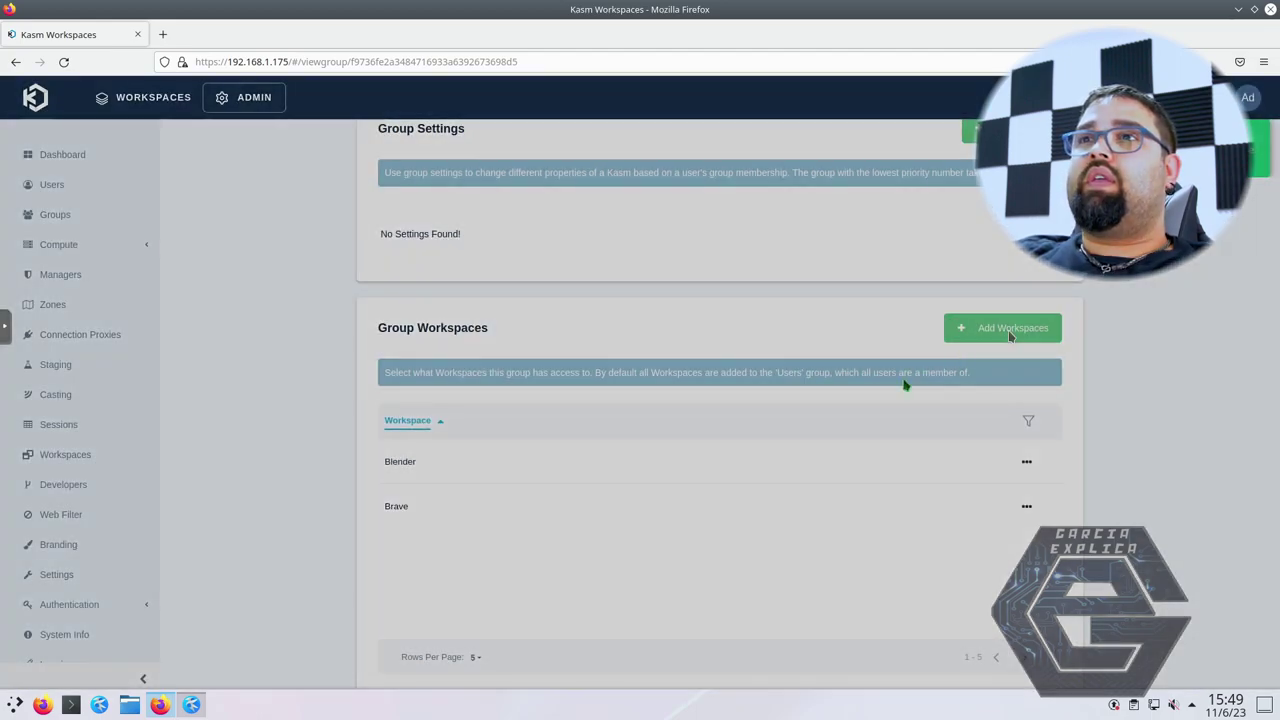
left_click(1003, 328)
left_click(563, 377)
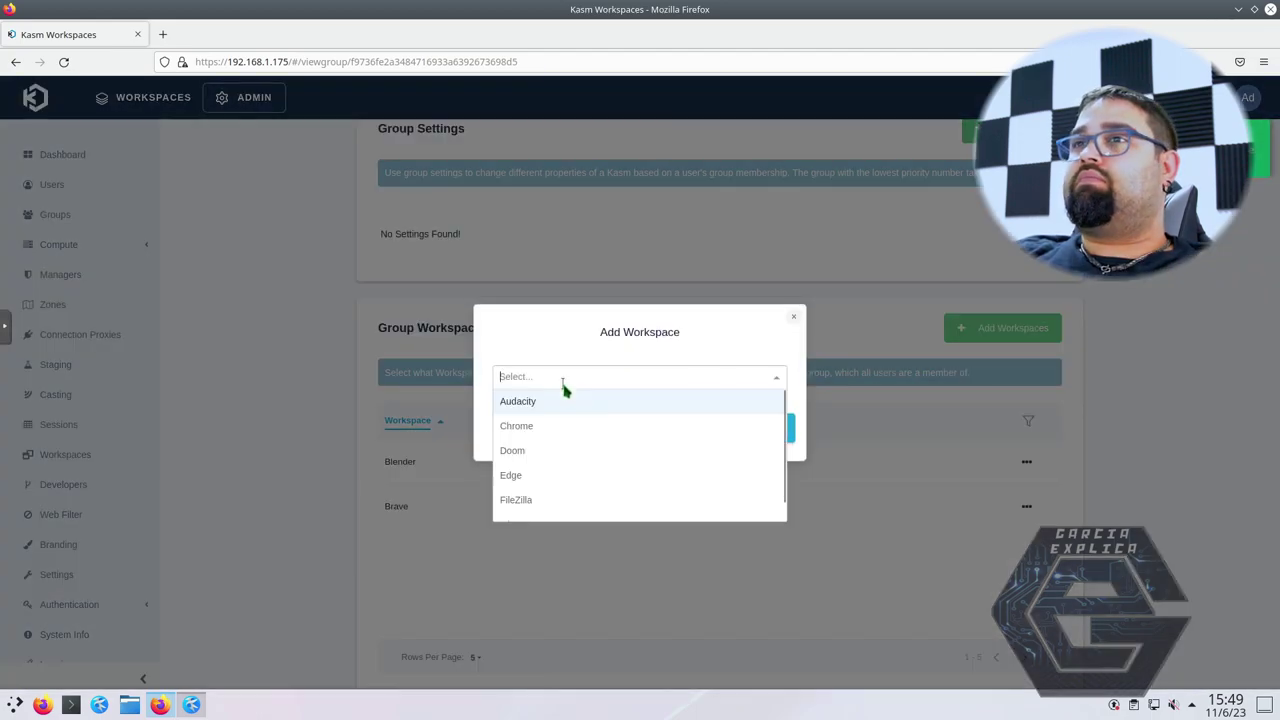
scroll(545, 490, "down", 1)
left_click(541, 486)
left_click(749, 432)
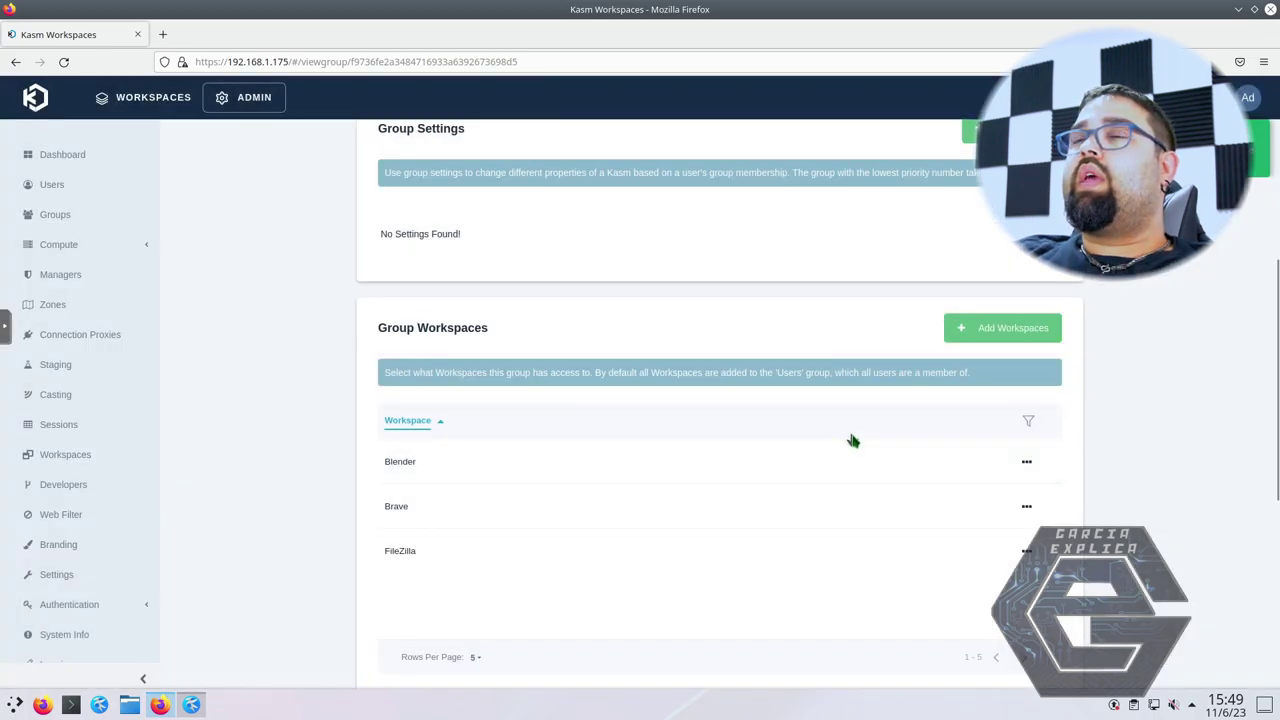
scroll(860, 431, "up", 5)
Open the second custom group's details and add its matching user account.
left_click(72, 218)
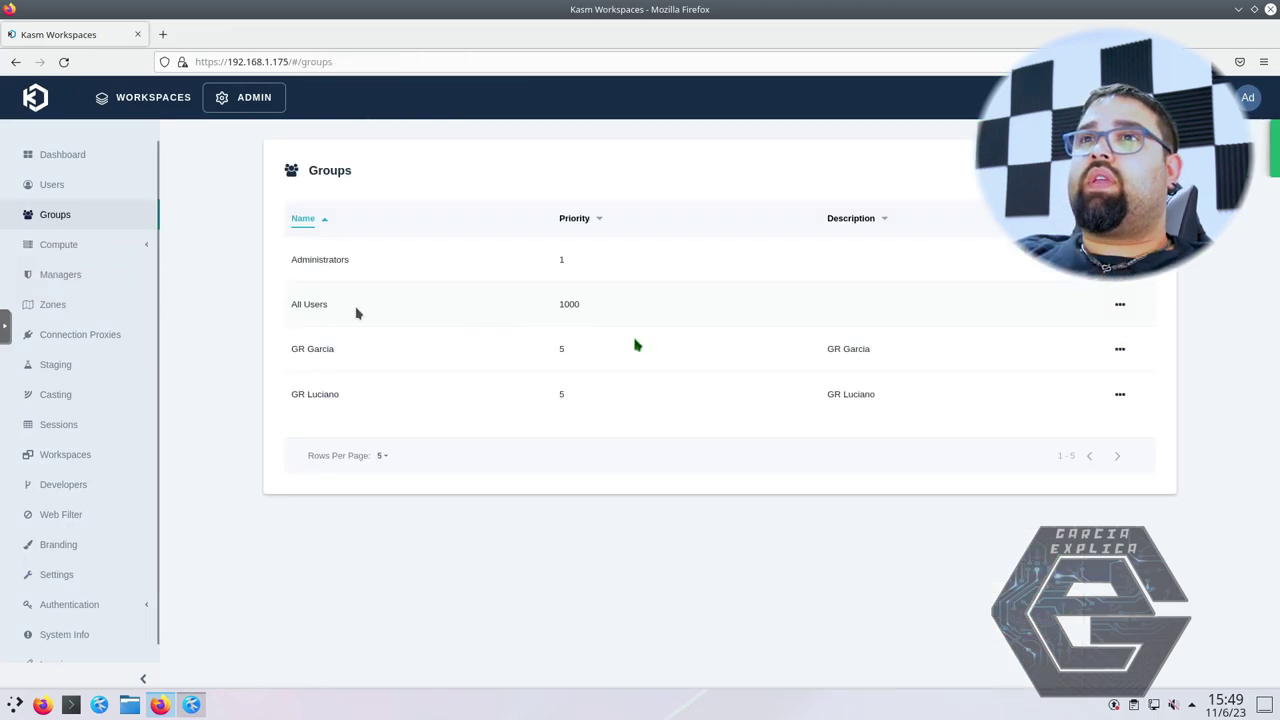
left_click(1120, 396)
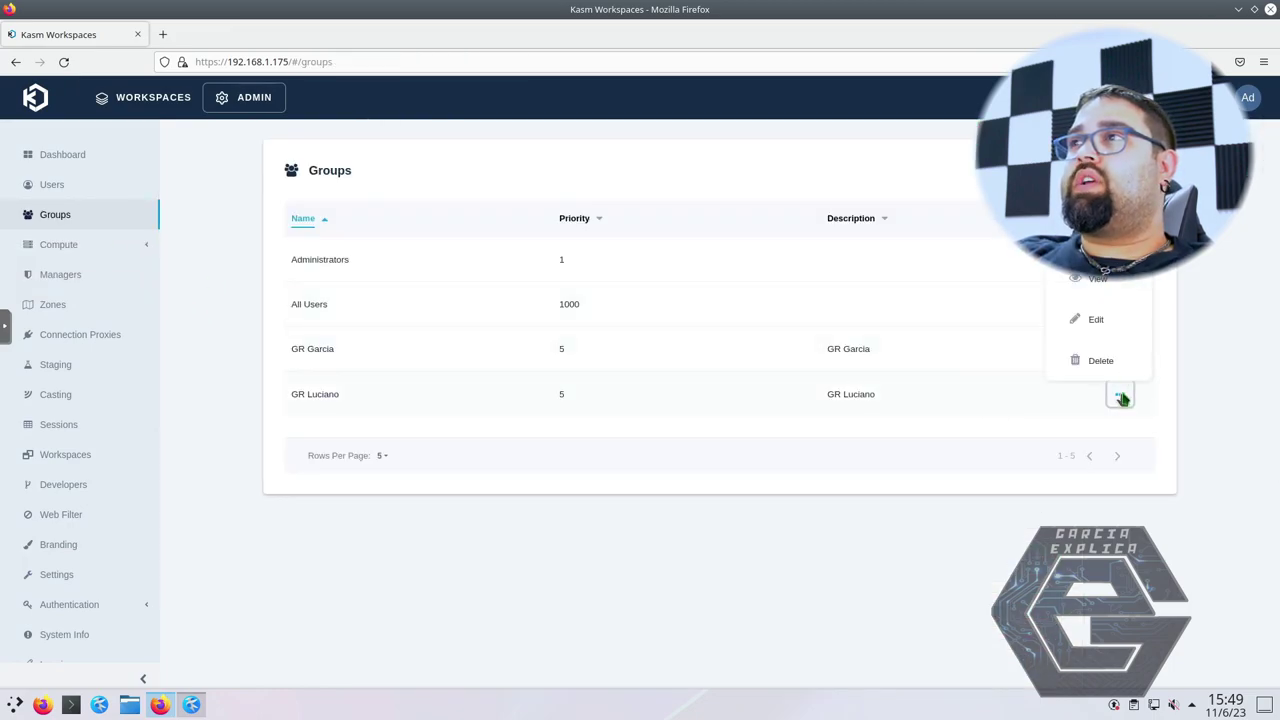
left_click(1100, 317)
left_click(1020, 405)
left_click(592, 366)
left_click(557, 426)
left_click(750, 428)
scroll(770, 507, "down", 3)
scroll(770, 507, "down", 1)
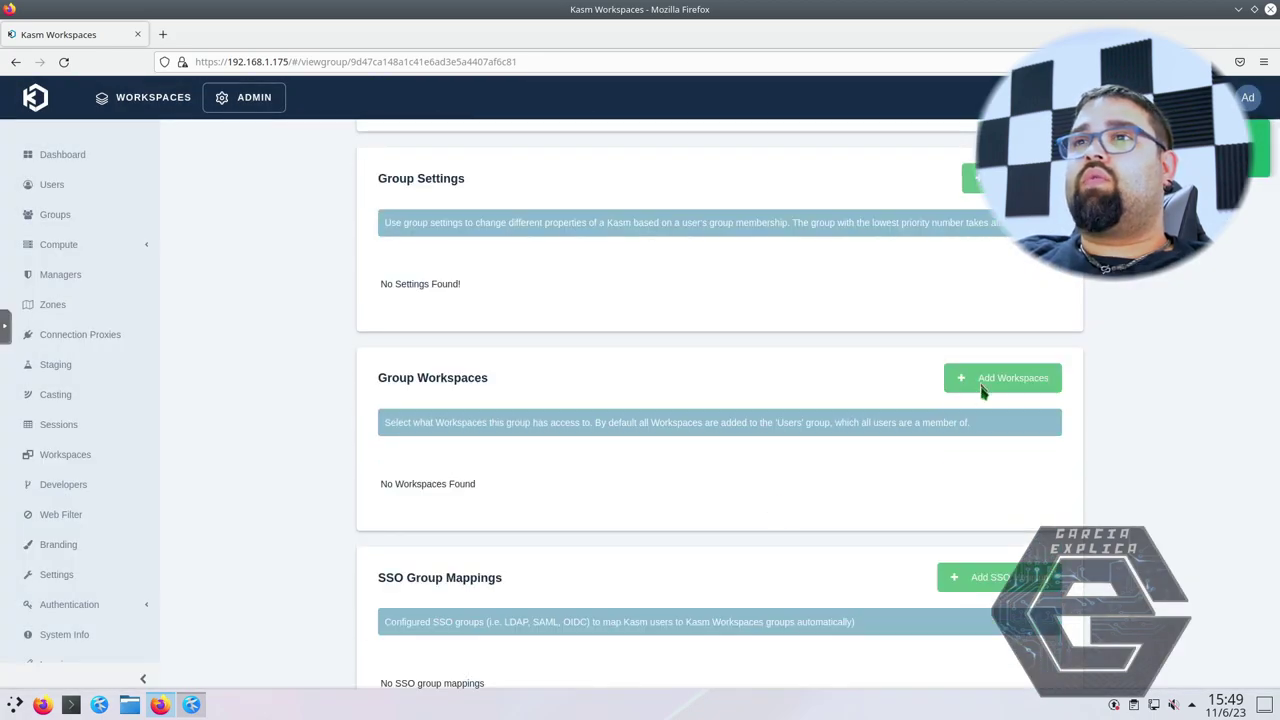
Add the Audacity and Chrome workspaces to the second custom group.
left_click(988, 377)
left_click(611, 377)
left_click(588, 401)
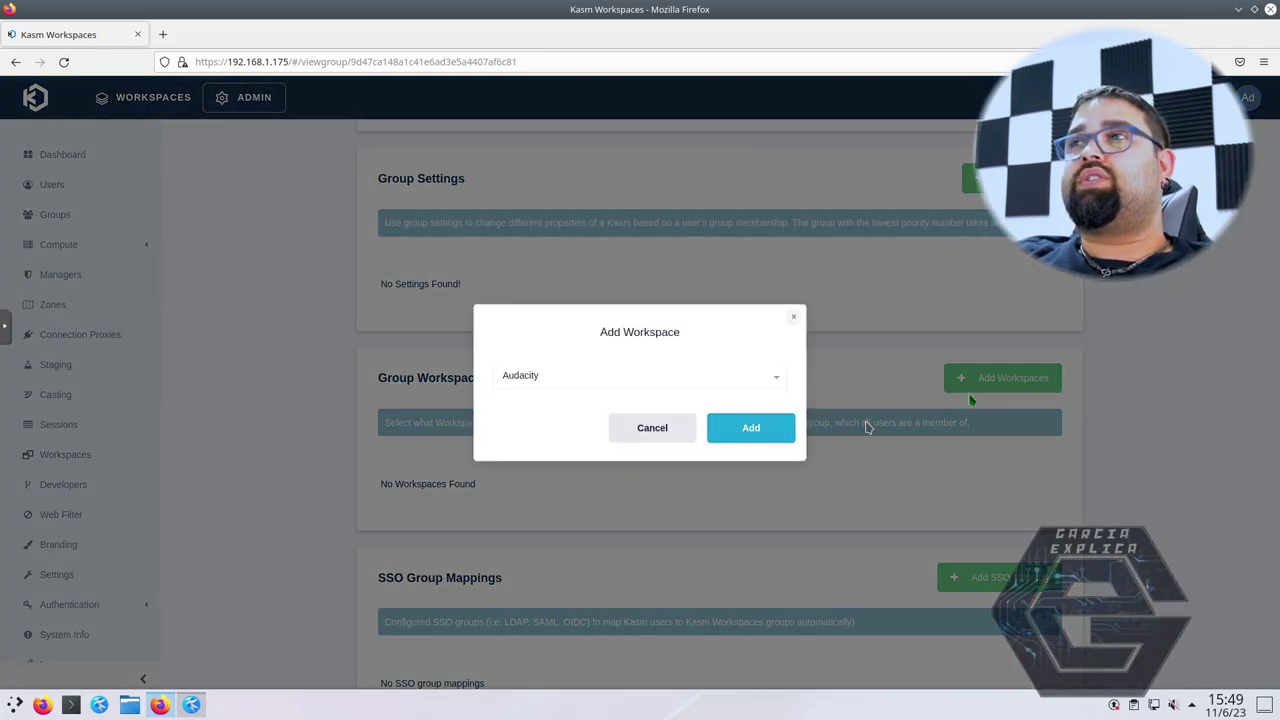
left_click(750, 428)
left_click(1002, 377)
left_click(570, 377)
left_click(516, 452)
left_click(775, 429)
Add the Doom and Gimp workspaces to the group, finishing on the Users list.
left_click(1002, 377)
left_click(551, 380)
left_click(717, 451)
left_click(765, 432)
left_click(990, 378)
left_click(593, 376)
left_click(594, 491)
left_click(713, 445)
scroll(194, 340, "up", 4)
left_click(51, 184)
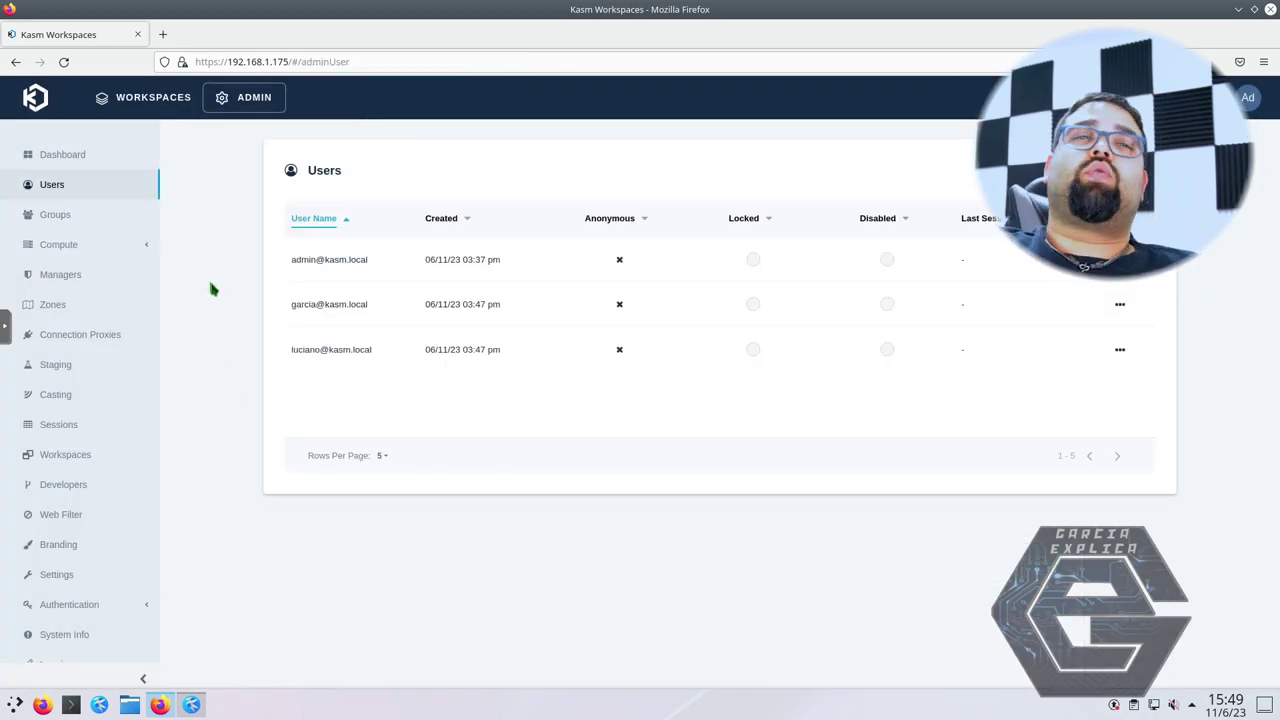
Return to the Groups list from the admin sidebar.
left_click(36, 214)
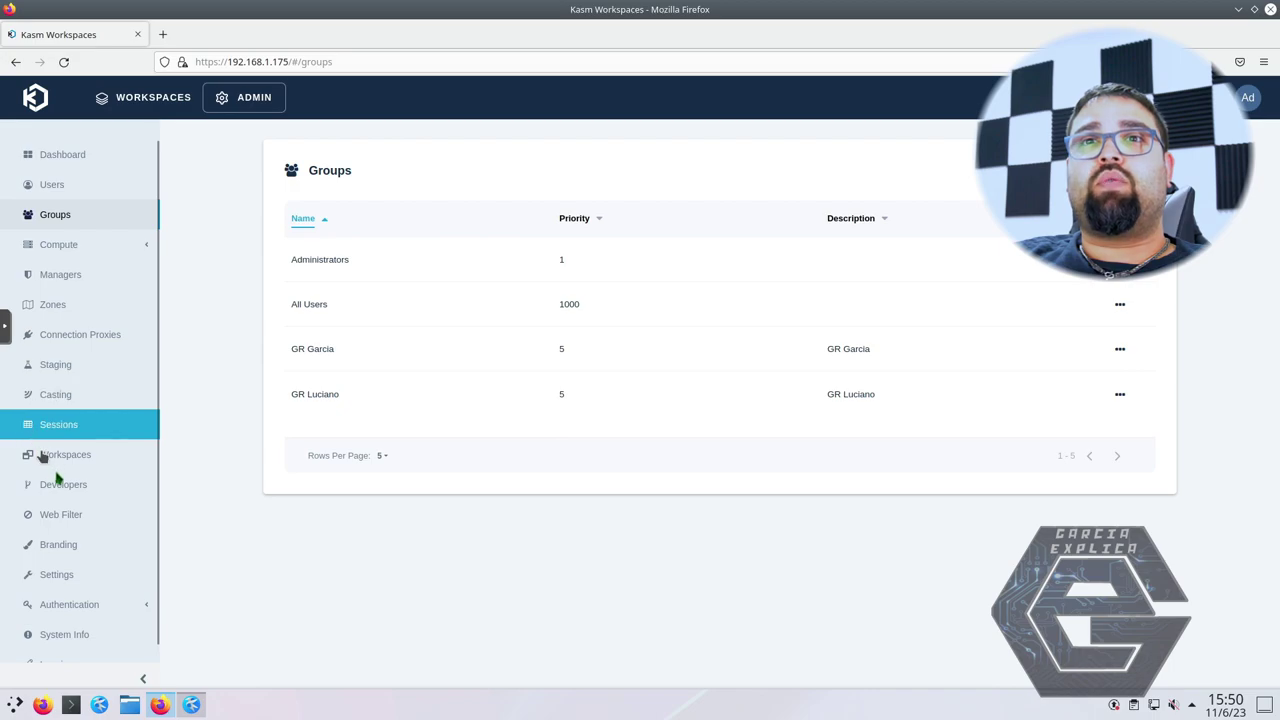
Look over a new branding configuration form, highlighting its licensing notice.
scroll(97, 478, "down", 1)
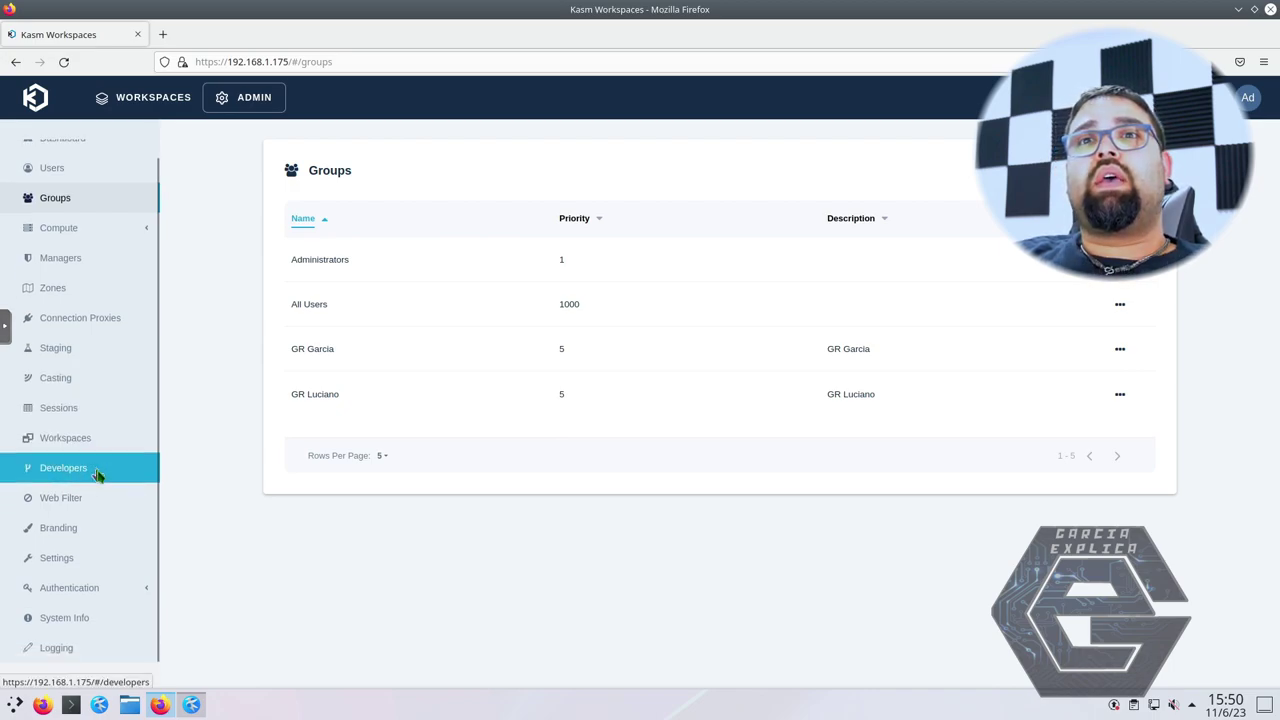
left_click(64, 527)
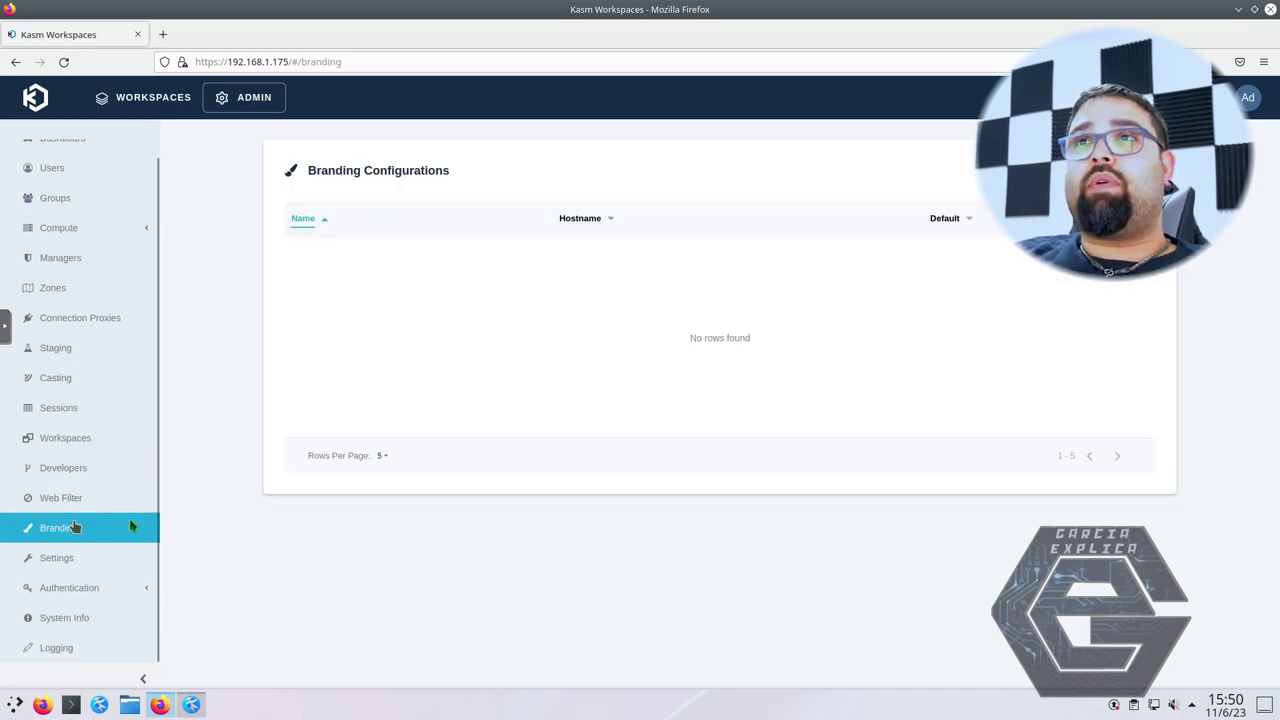
left_click(1145, 170)
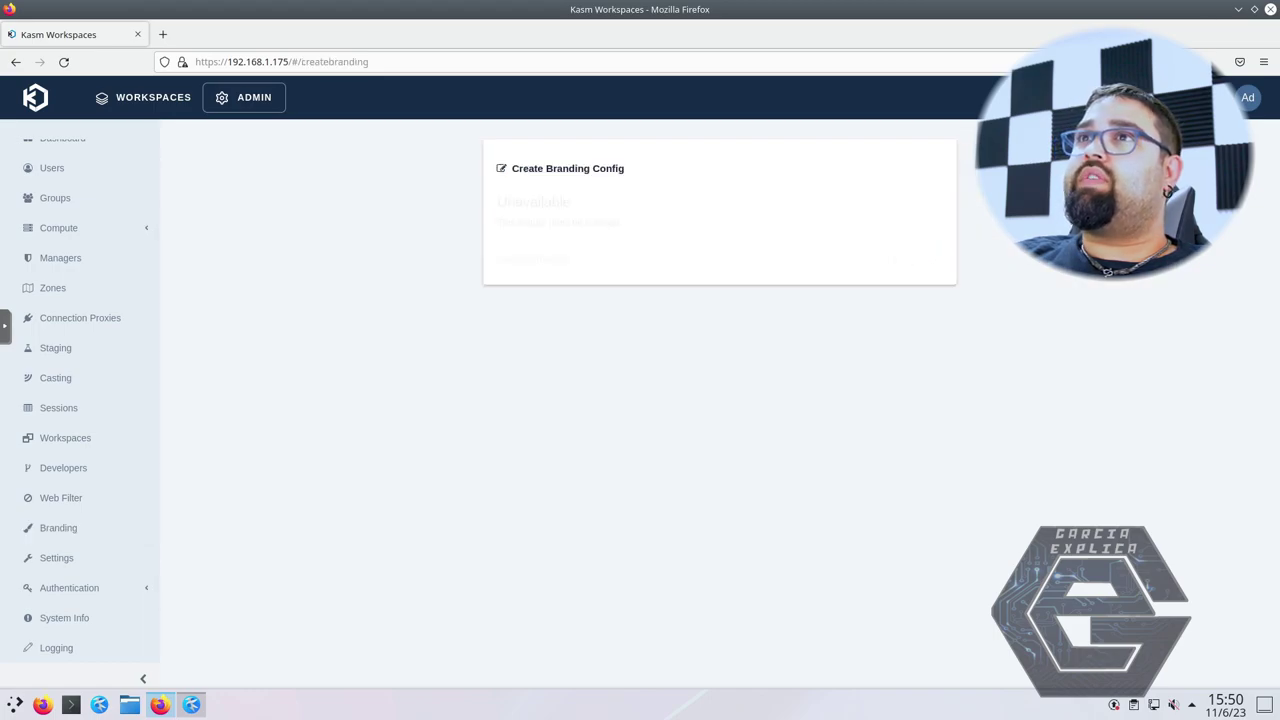
left_click_drag(622, 222, 477, 211)
left_click(665, 236)
left_click_drag(665, 236, 544, 203)
left_click(230, 500)
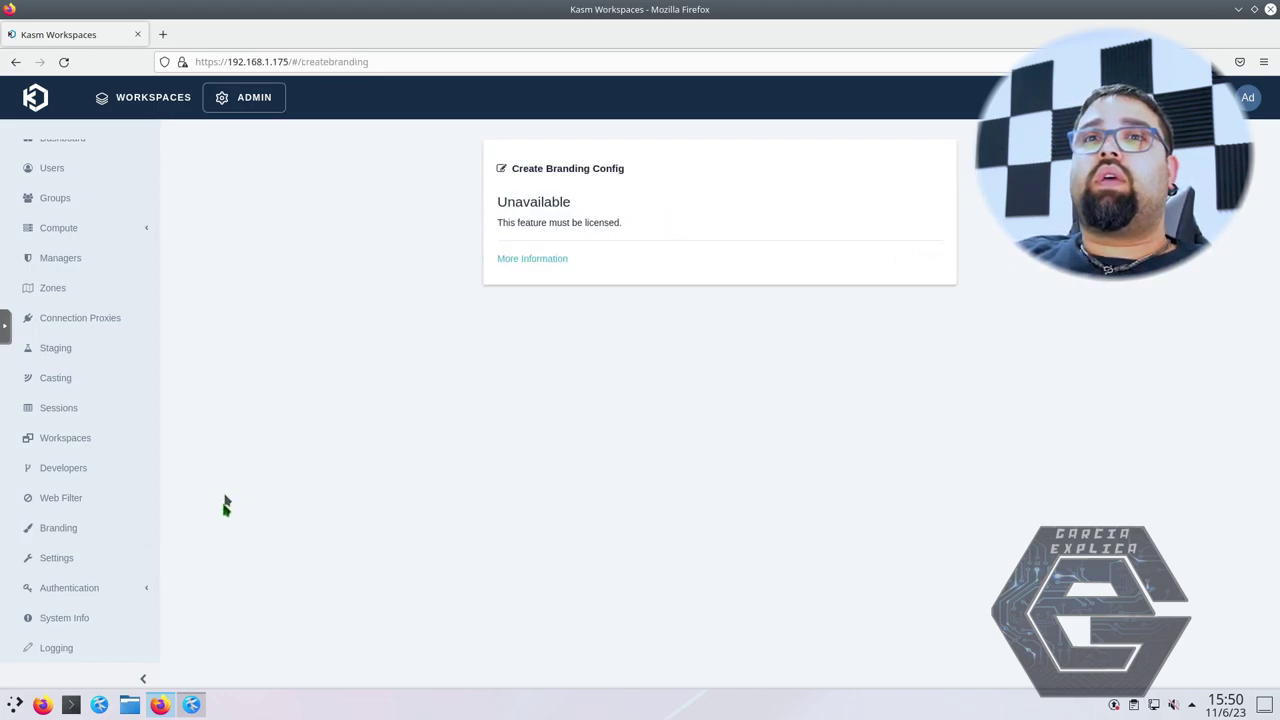
Open the global Settings and scroll down to the Theme and Web Filter Update URL fields.
left_click(62, 559)
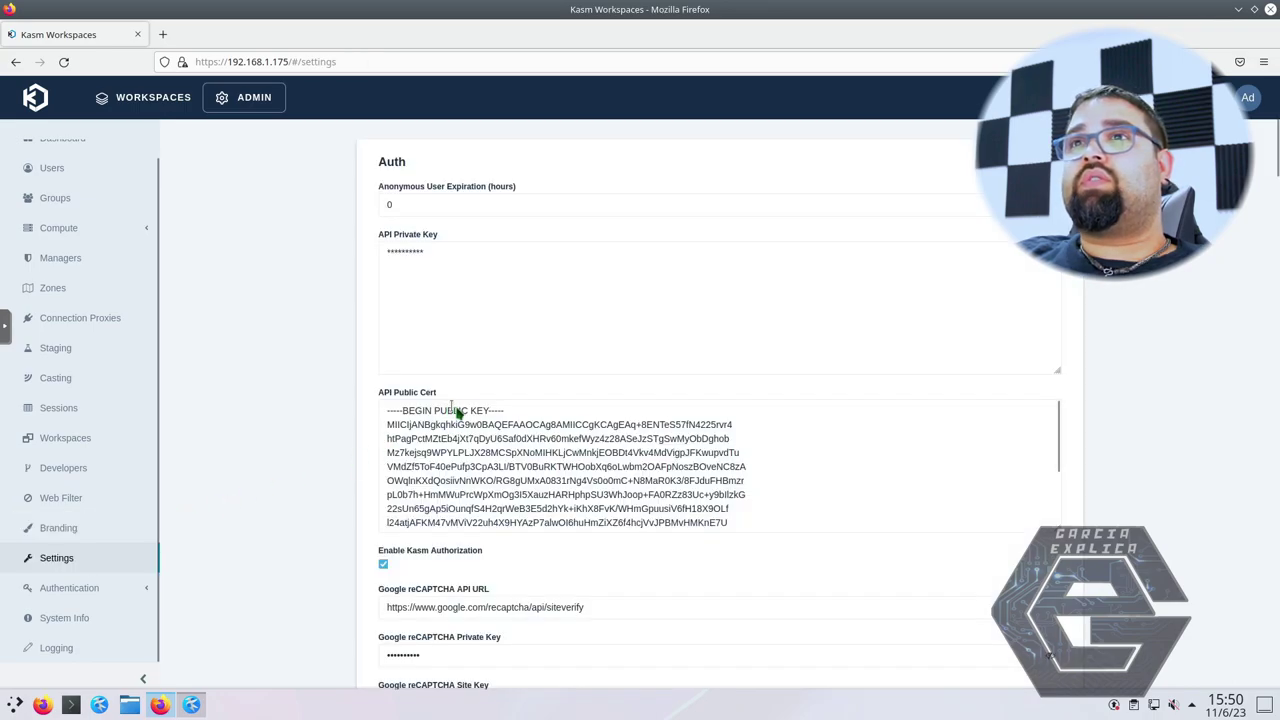
scroll(455, 413, "down", 3)
scroll(286, 420, "down", 10)
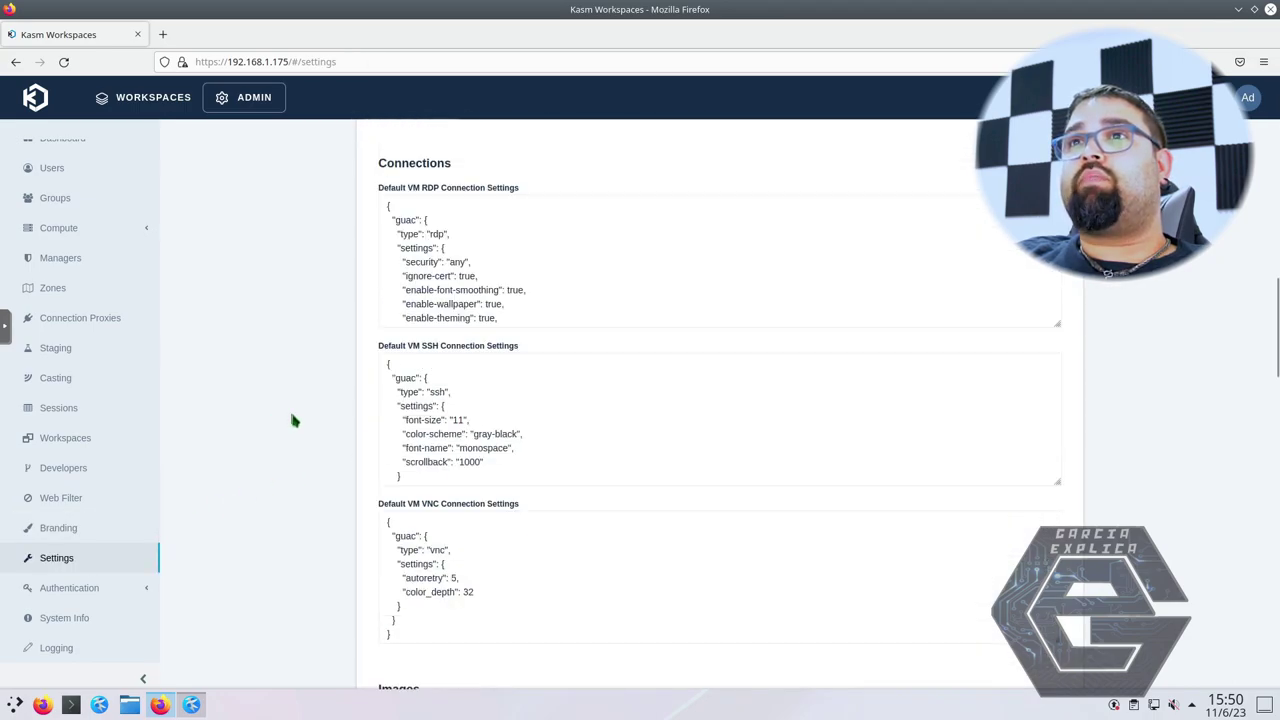
scroll(300, 418, "down", 3)
scroll(280, 410, "up", 15)
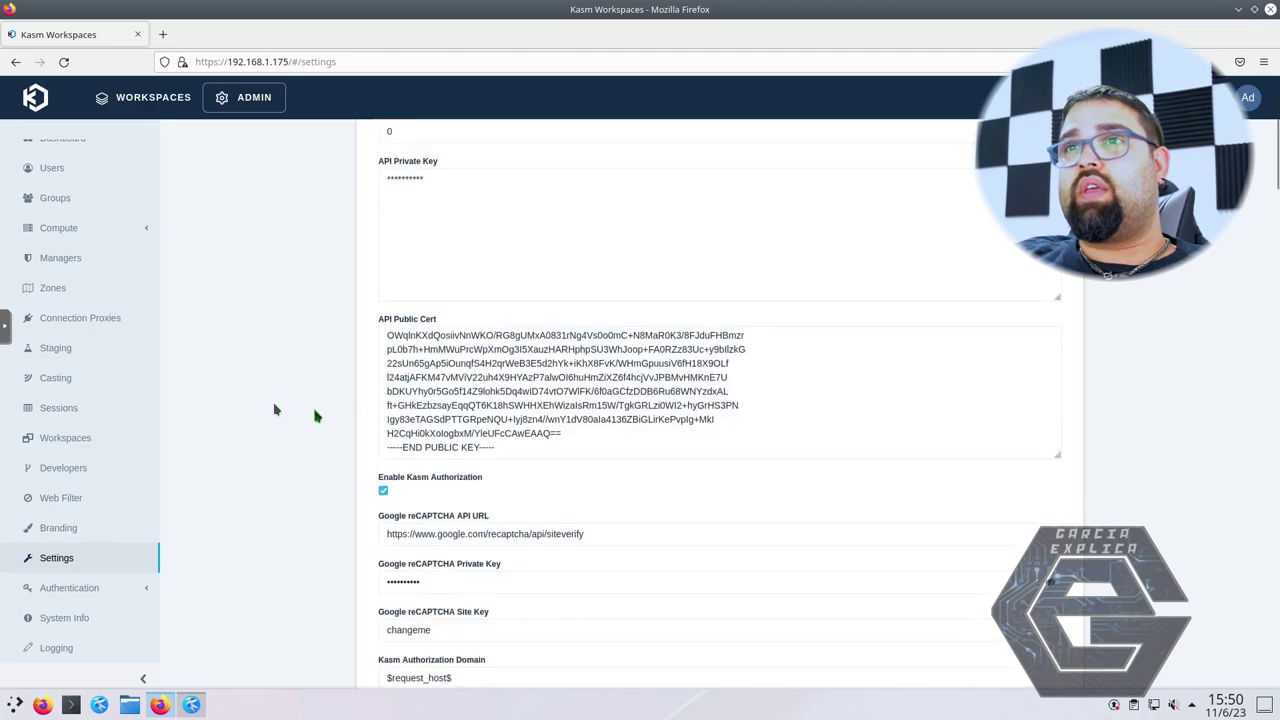
scroll(305, 450, "down", 6)
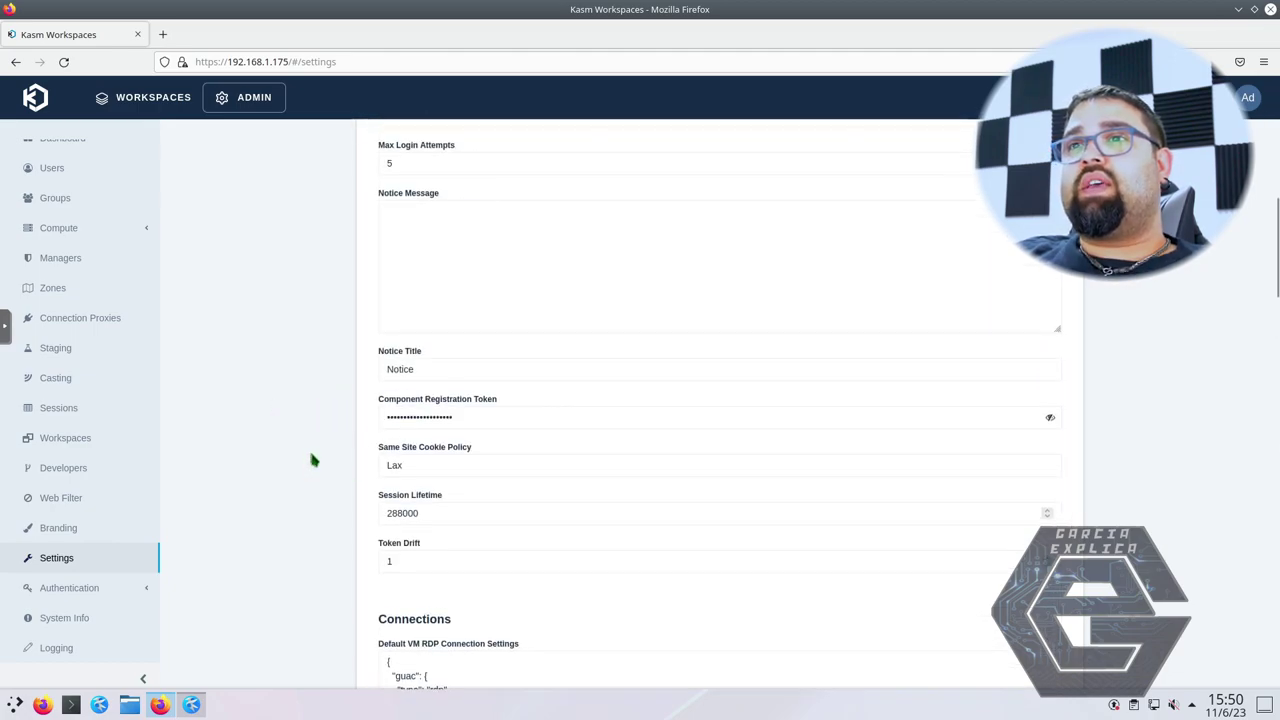
scroll(311, 460, "down", 5)
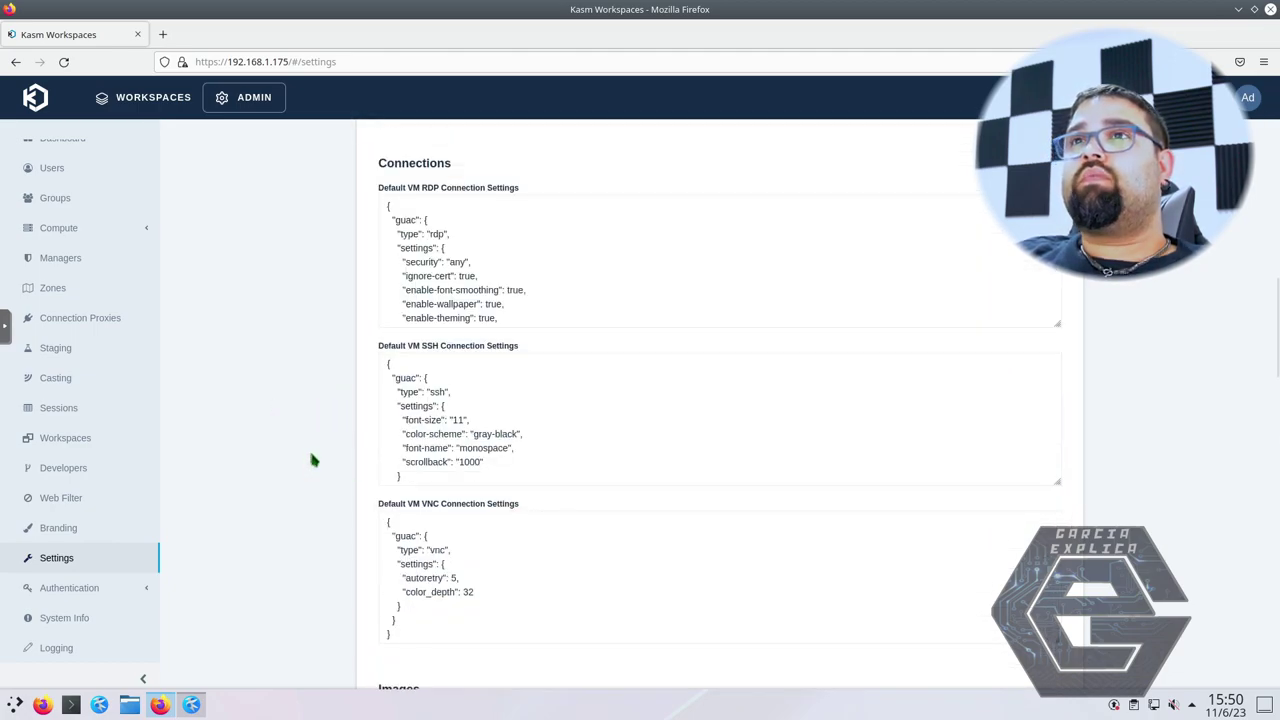
scroll(312, 458, "down", 15)
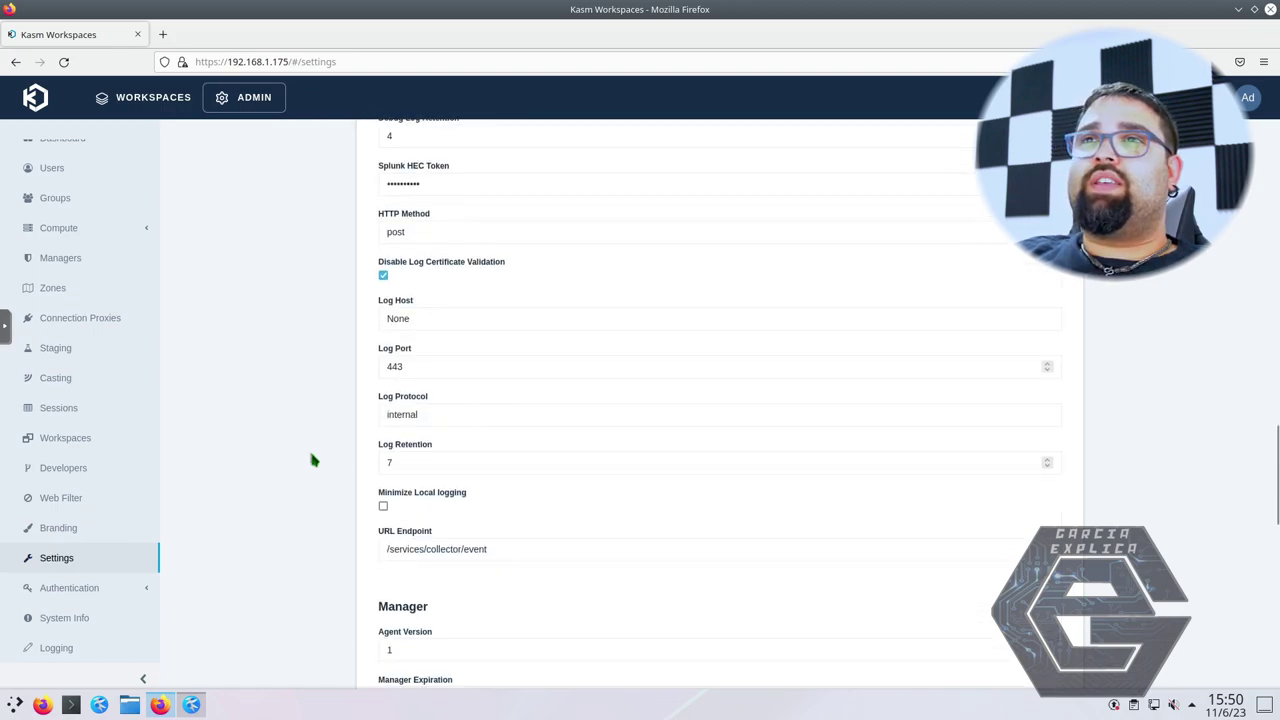
scroll(312, 460, "down", 12)
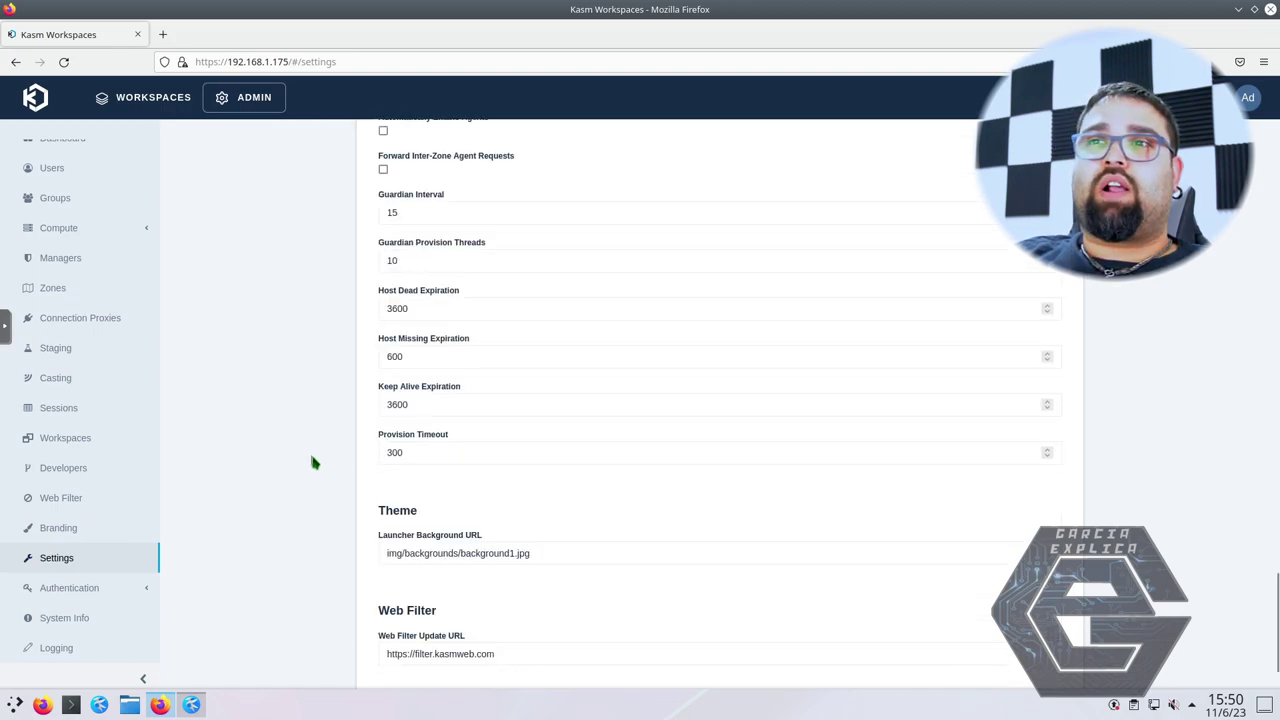
left_click(55, 598)
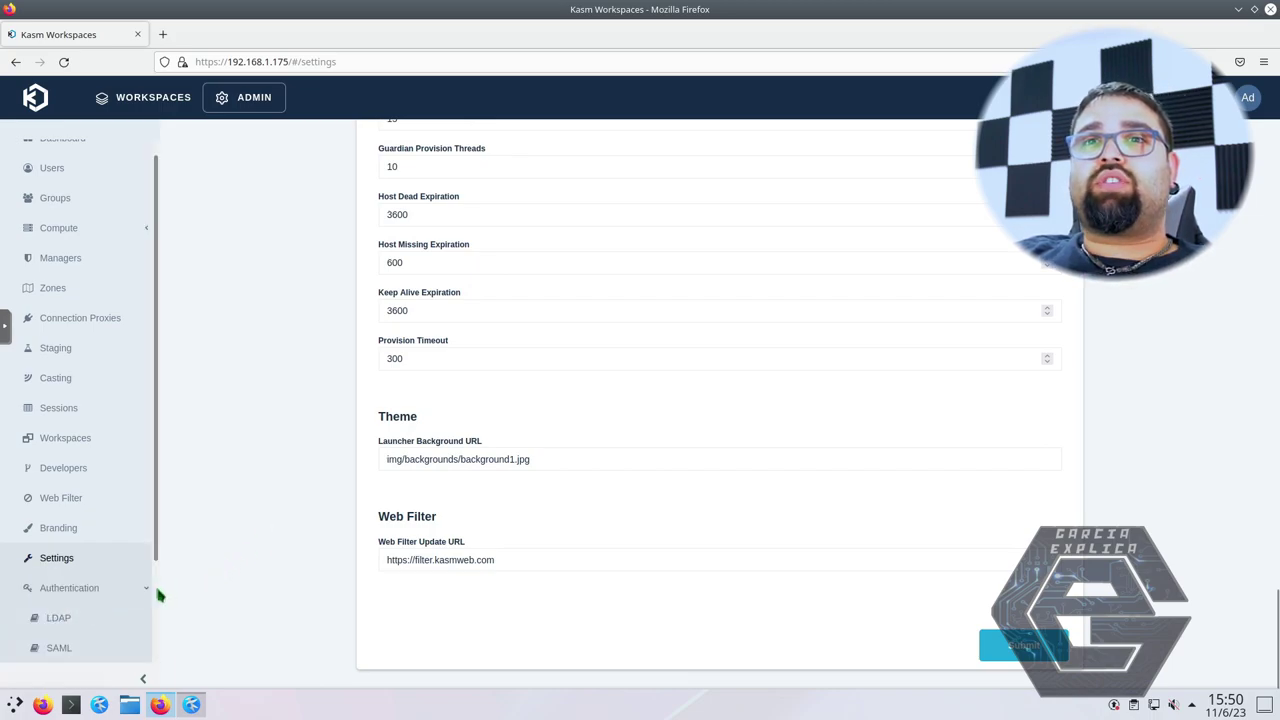
scroll(112, 603, "down", 2)
scroll(104, 605, "up", 3)
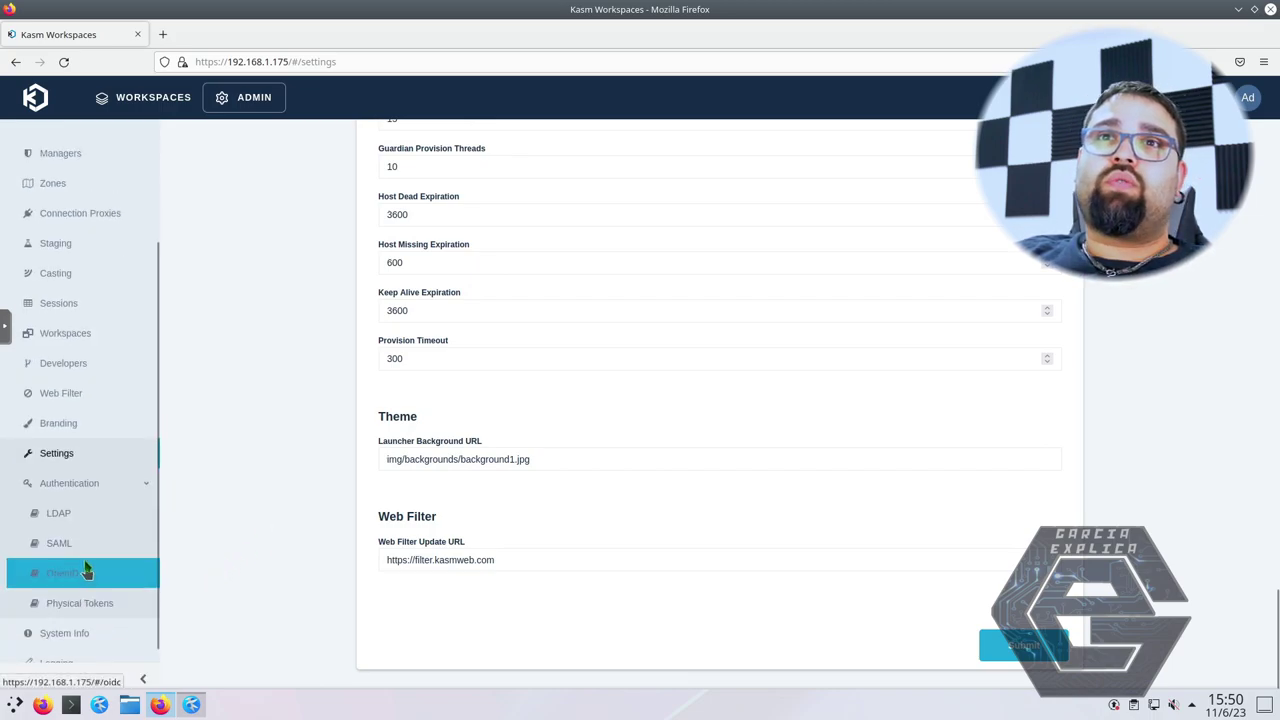
Draft a new web filter policy, toggling Enable Categorization on and back off without saving.
left_click(64, 515)
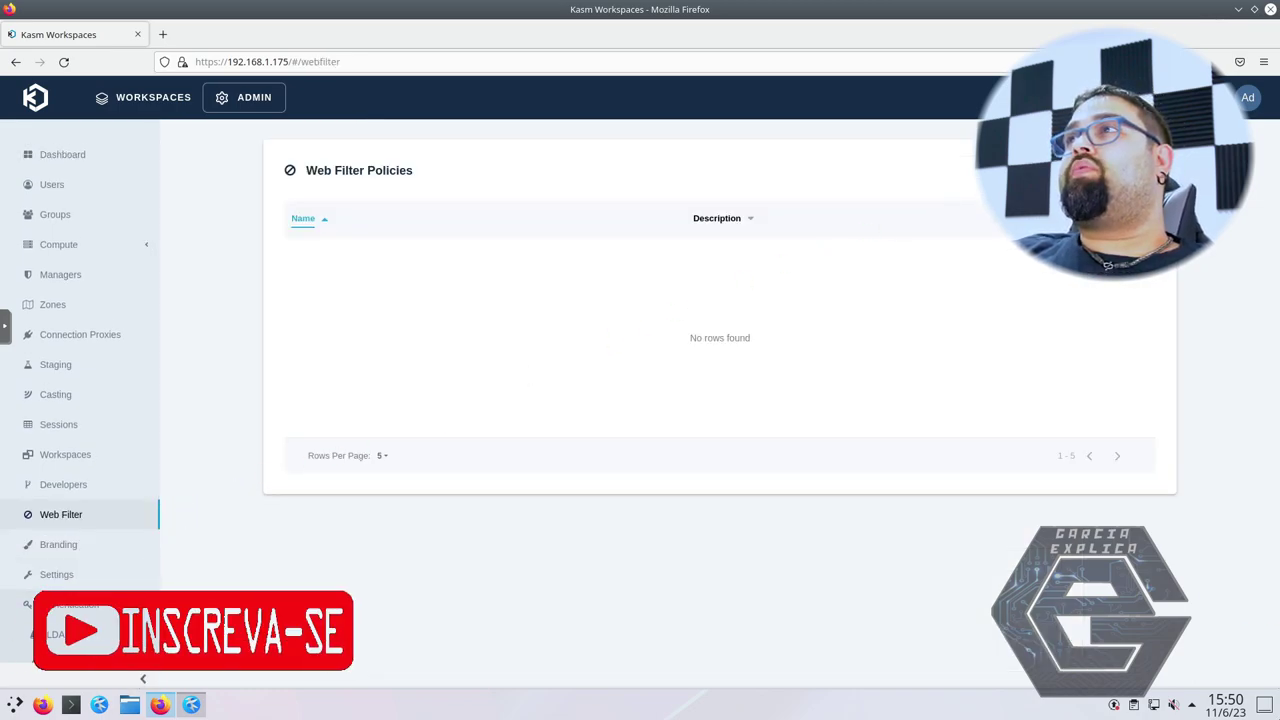
left_click(1130, 170)
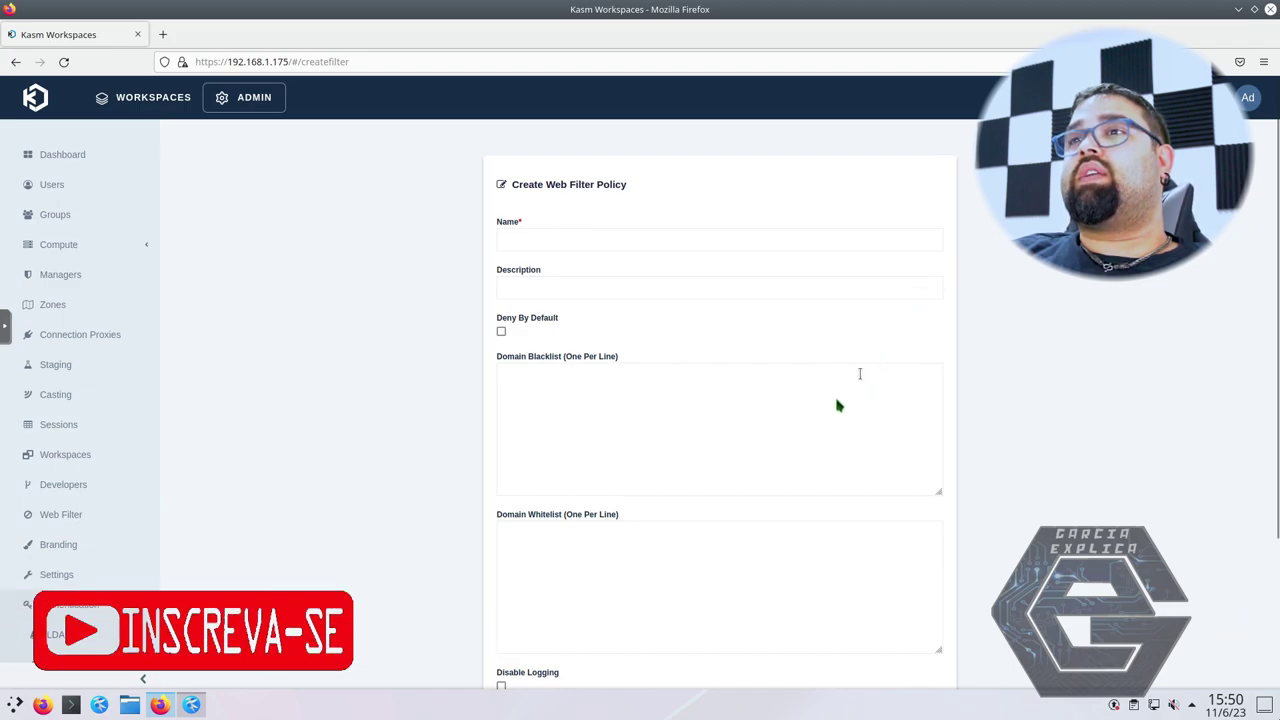
scroll(790, 430, "down", 1)
scroll(633, 455, "down", 2)
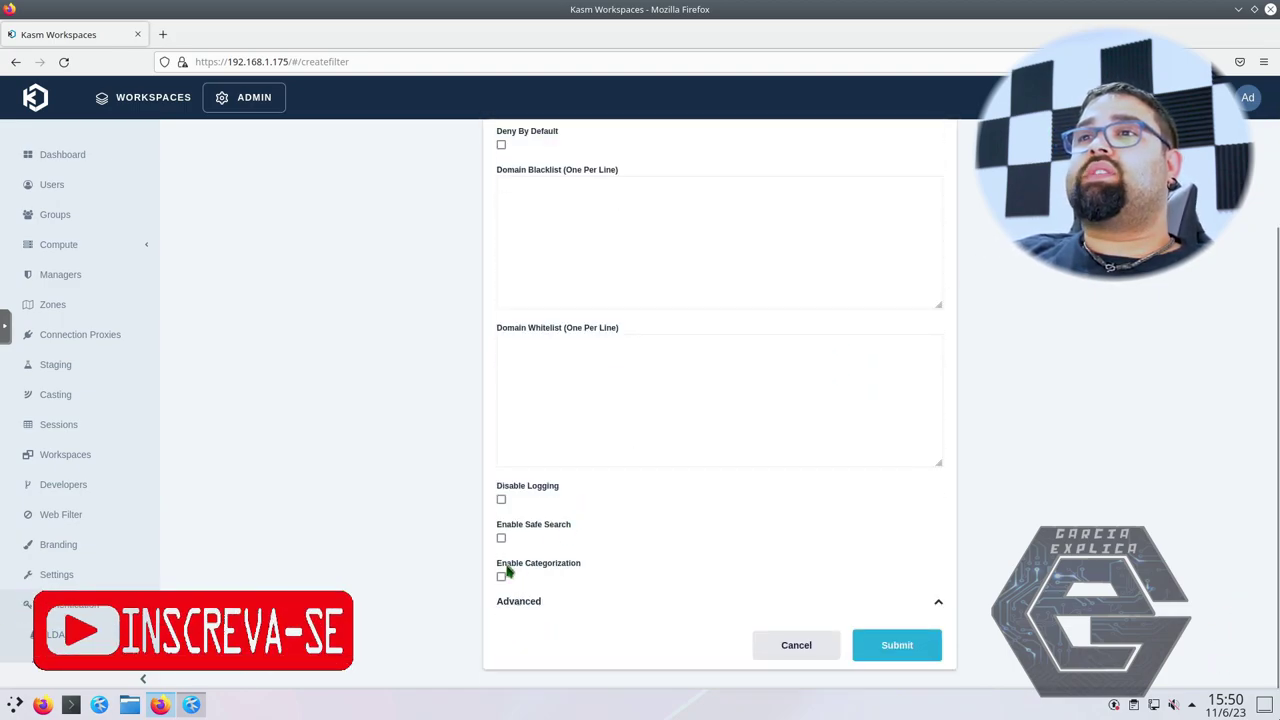
left_click(502, 576)
left_click_drag(618, 634, 514, 598)
left_click(502, 578)
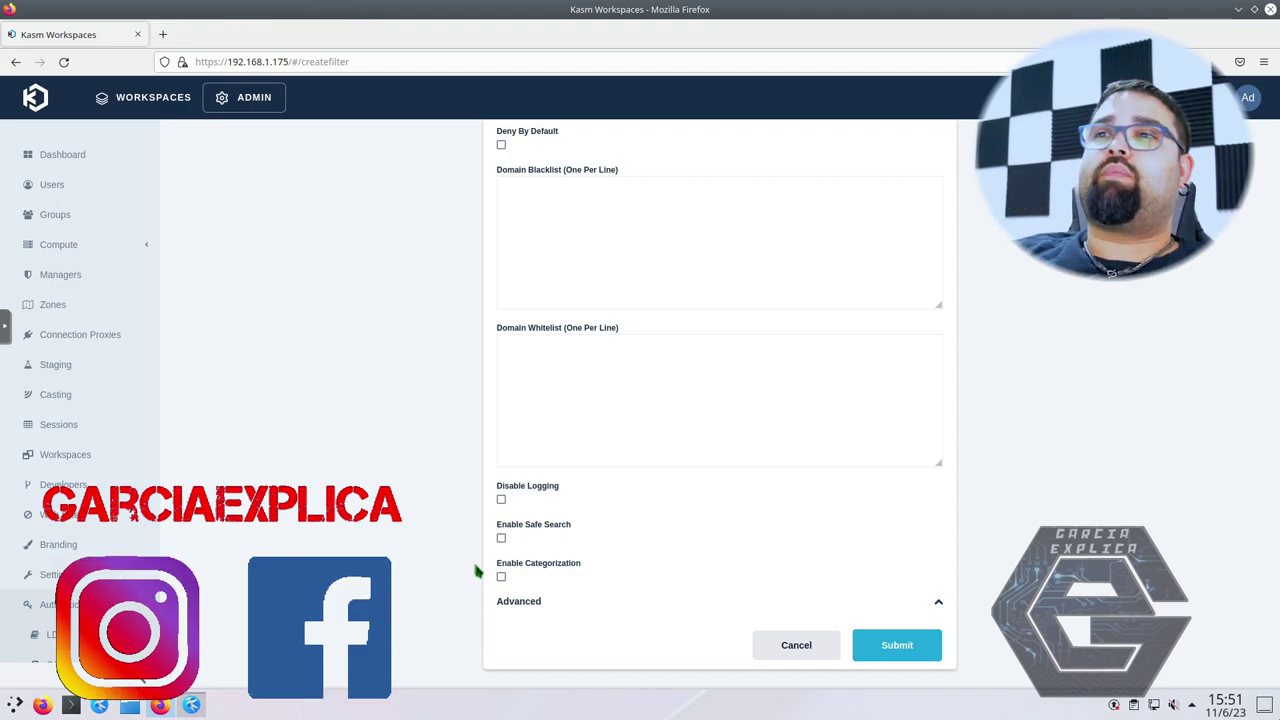
scroll(466, 514, "up", 3)
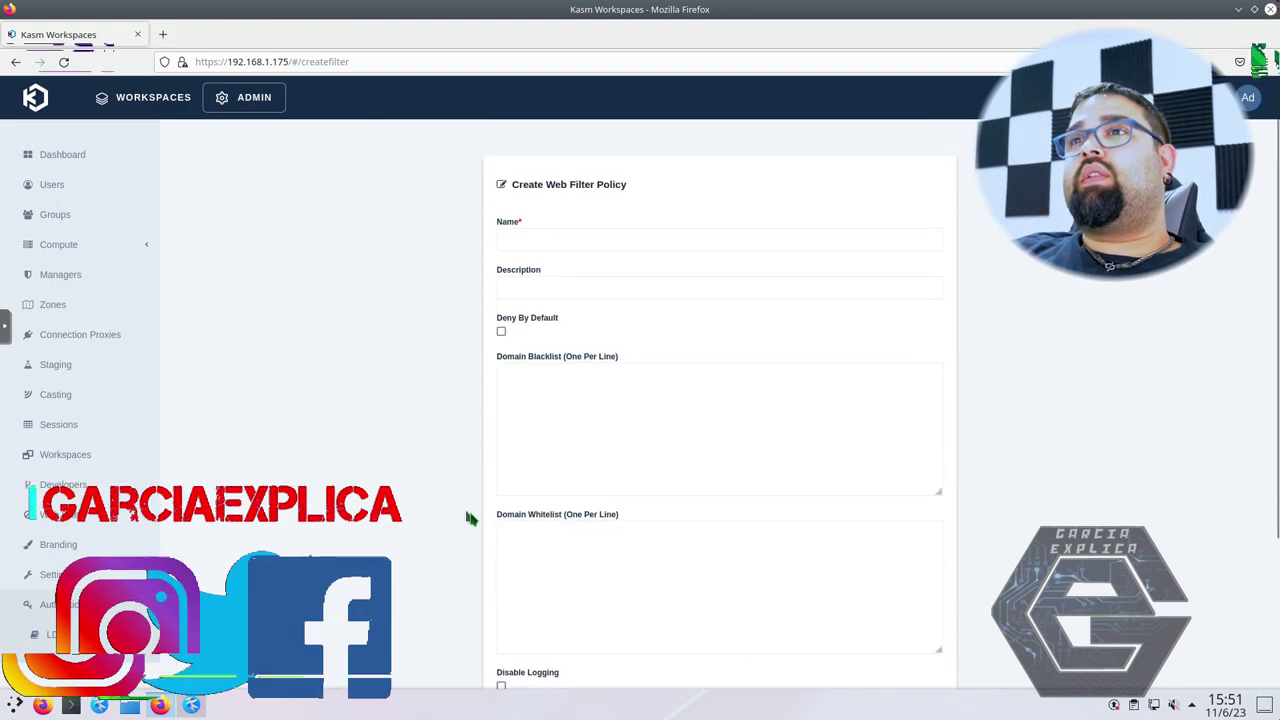
left_click(563, 563)
left_click(551, 417)
left_click(580, 563)
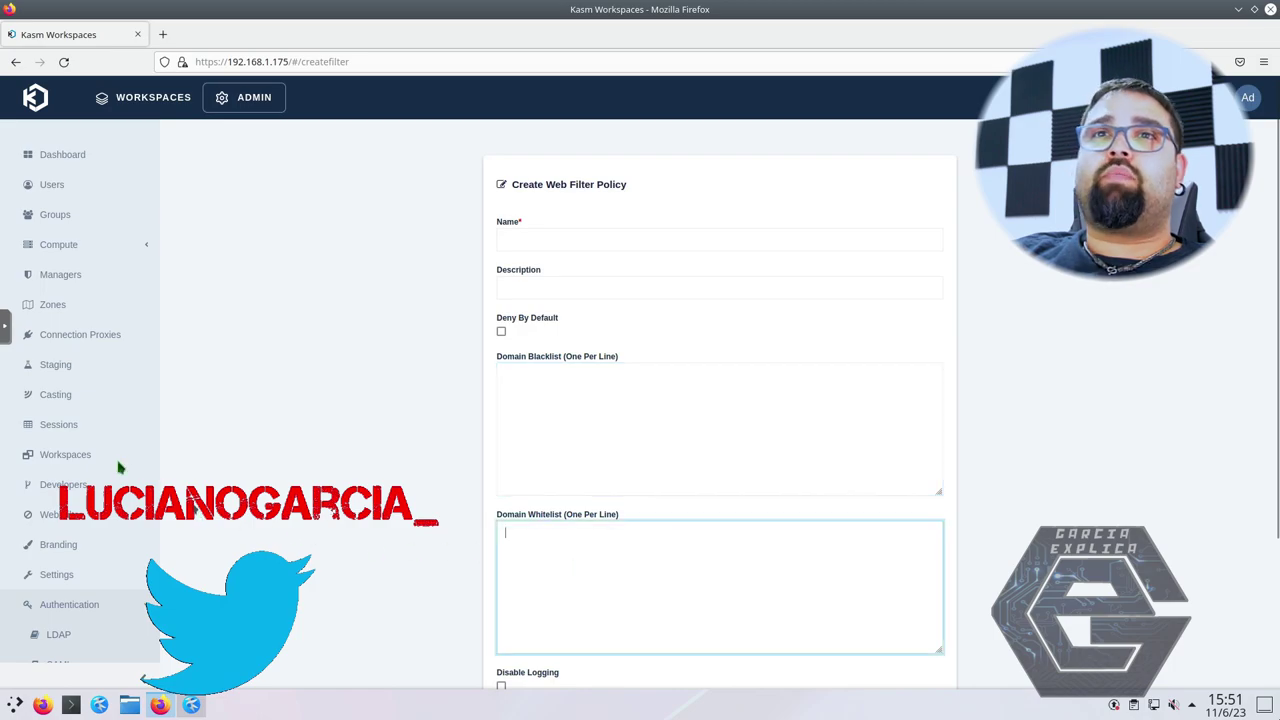
Pass through the Staging and Groups pages, then switch to the user WORKSPACES launcher.
left_click(100, 366)
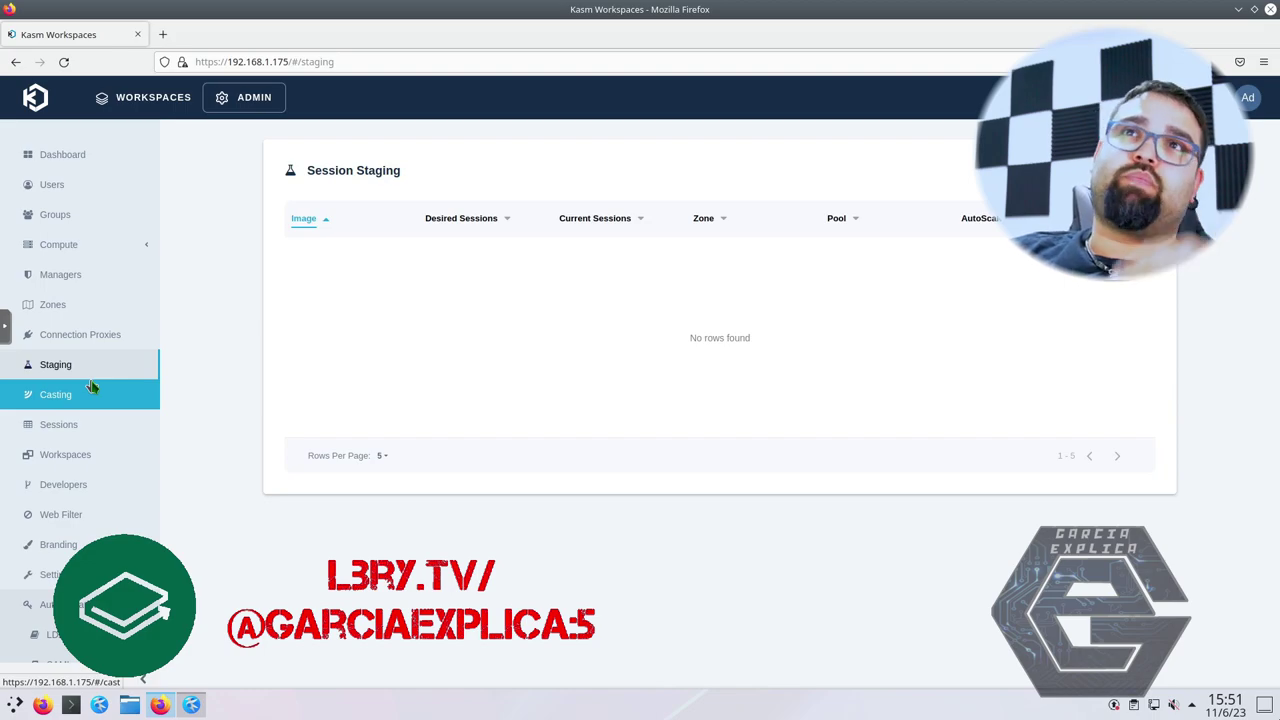
left_click(80, 214)
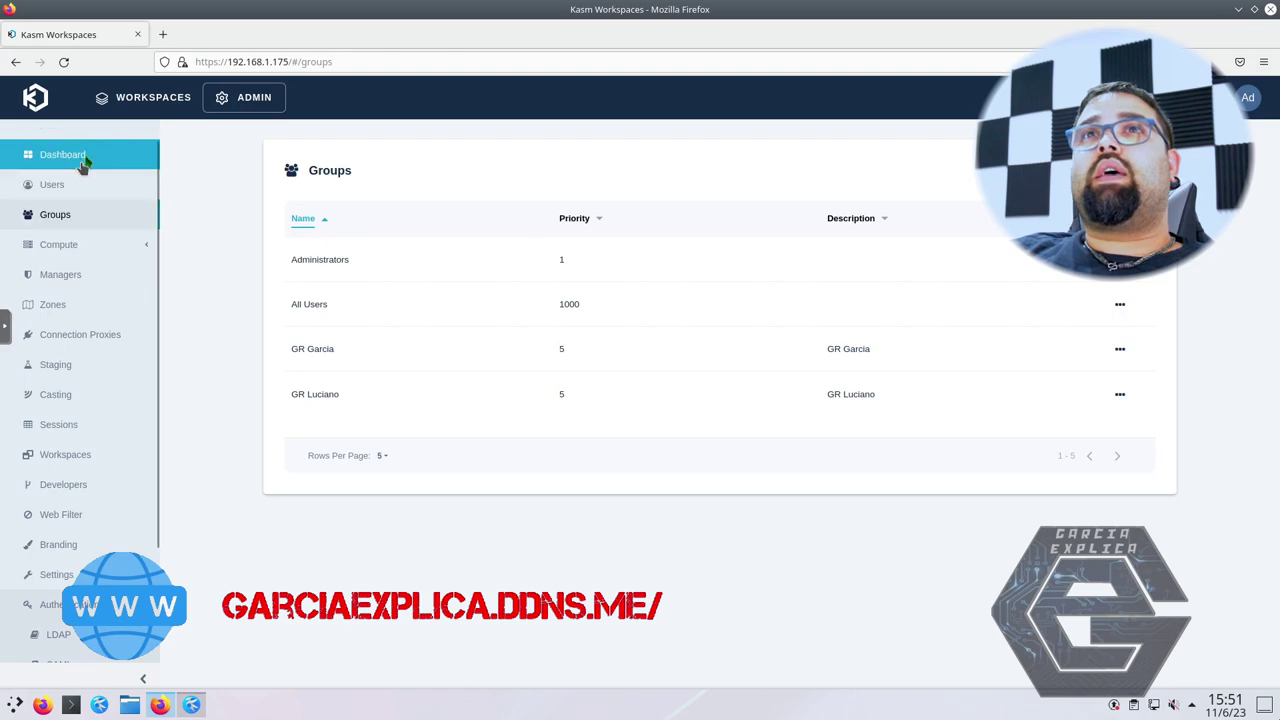
left_click(116, 106)
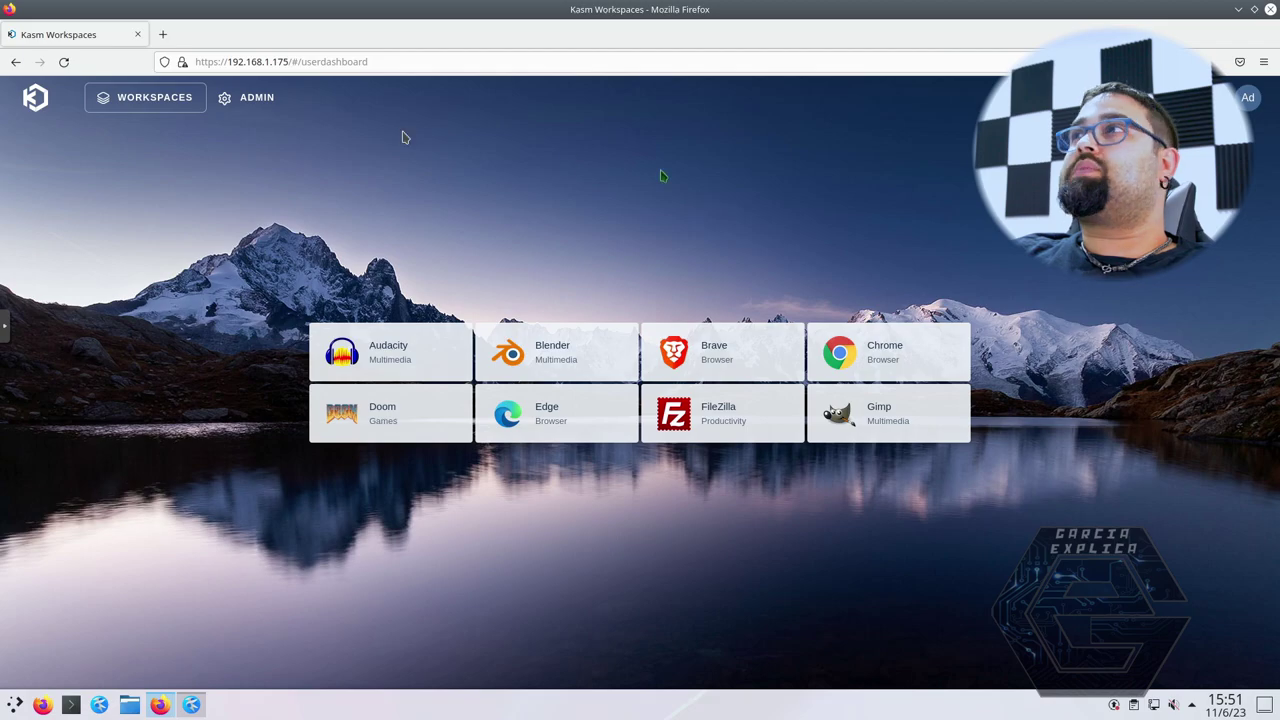
Open a new private Firefox window and copy the Kasm server address from the admin window.
left_click(1263, 62)
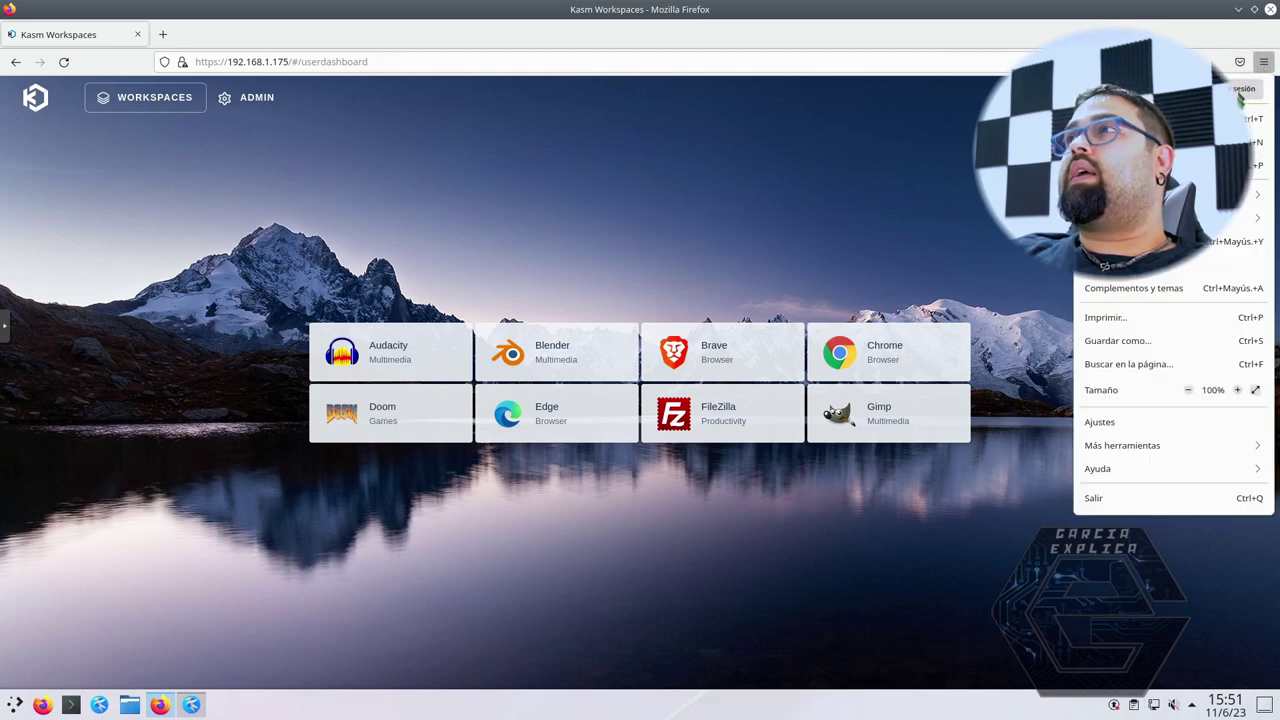
left_click(1120, 165)
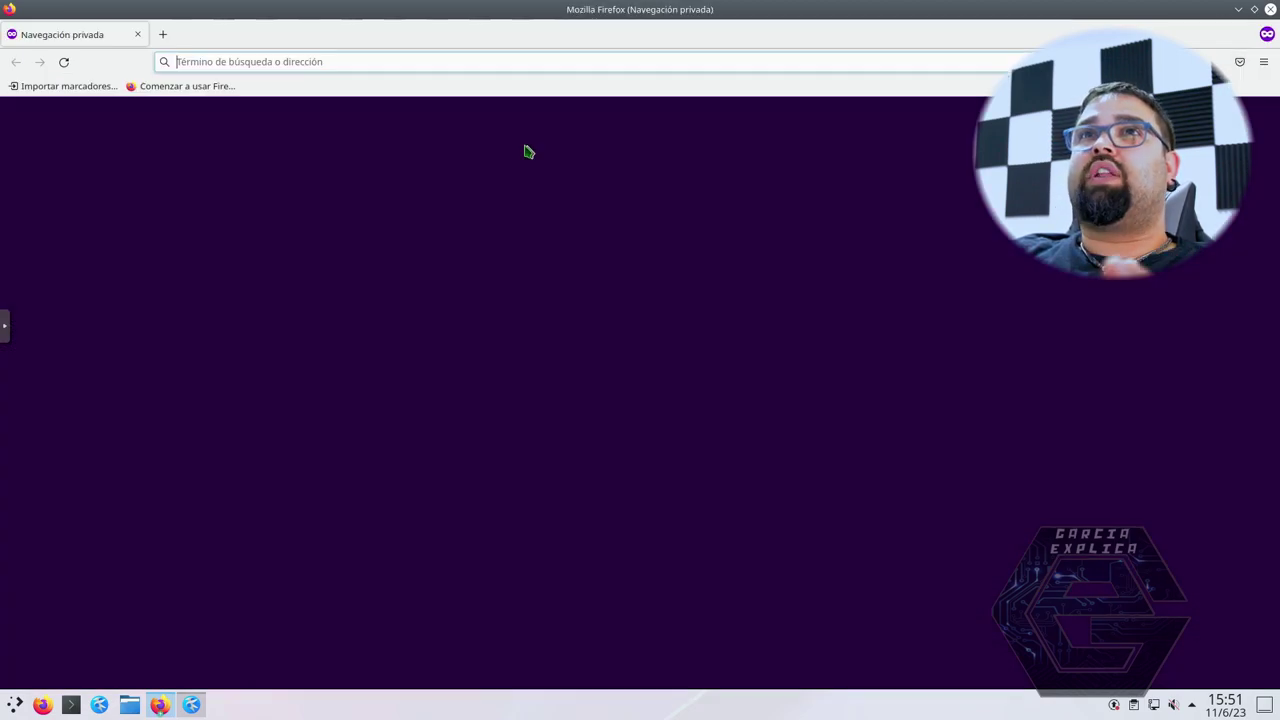
left_click_drag(305, 10, 285, 126)
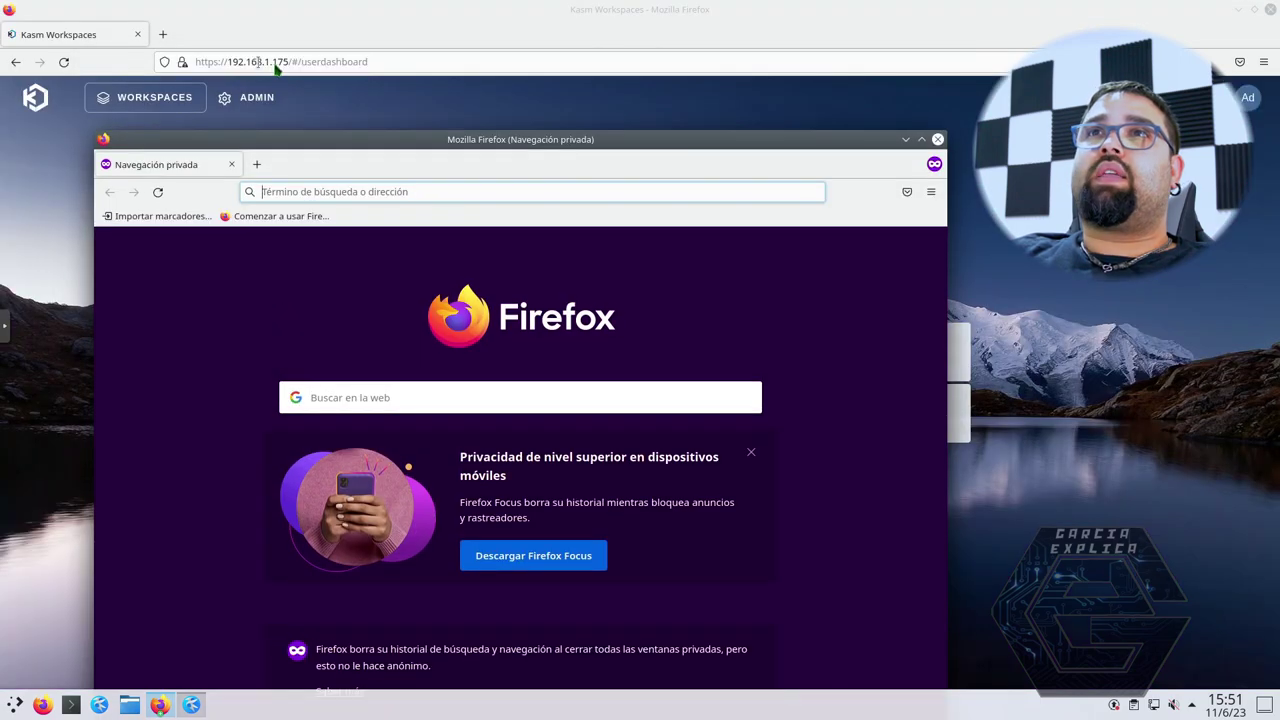
left_click(289, 62)
left_click_drag(290, 62, 160, 50)
key("ctrl+c")
key("alt")
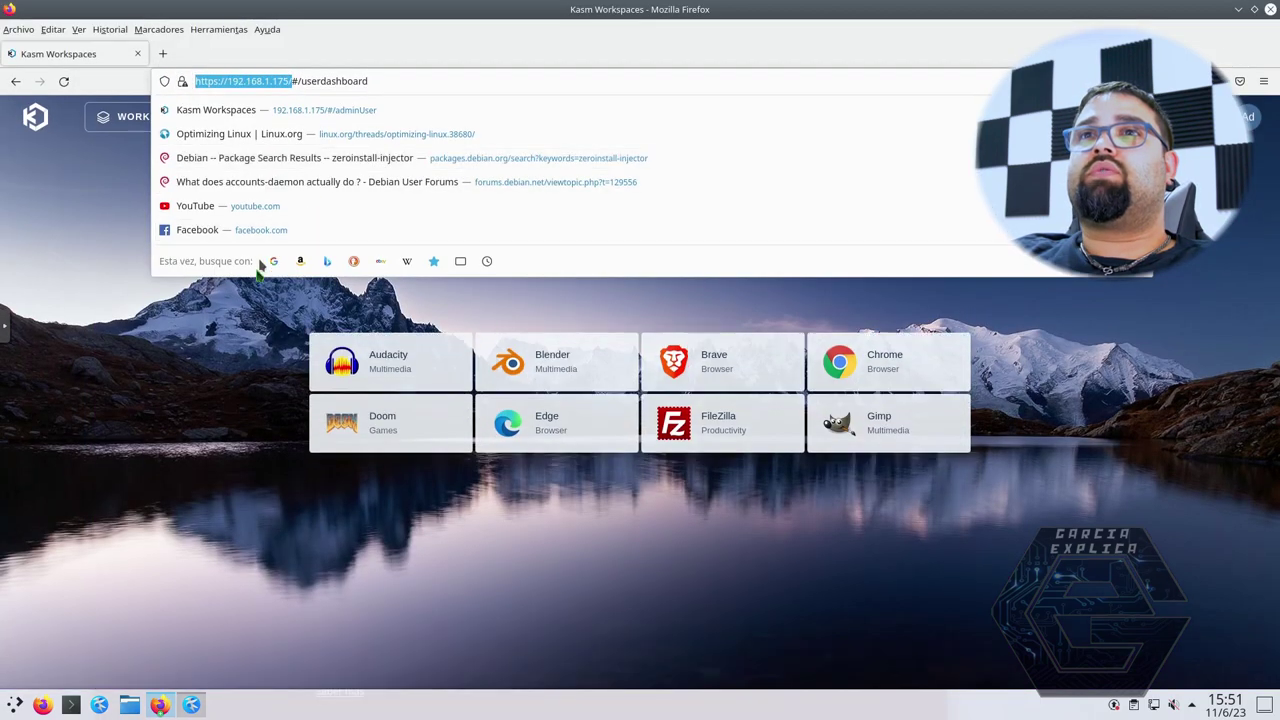
key("Escape")
key("alt")
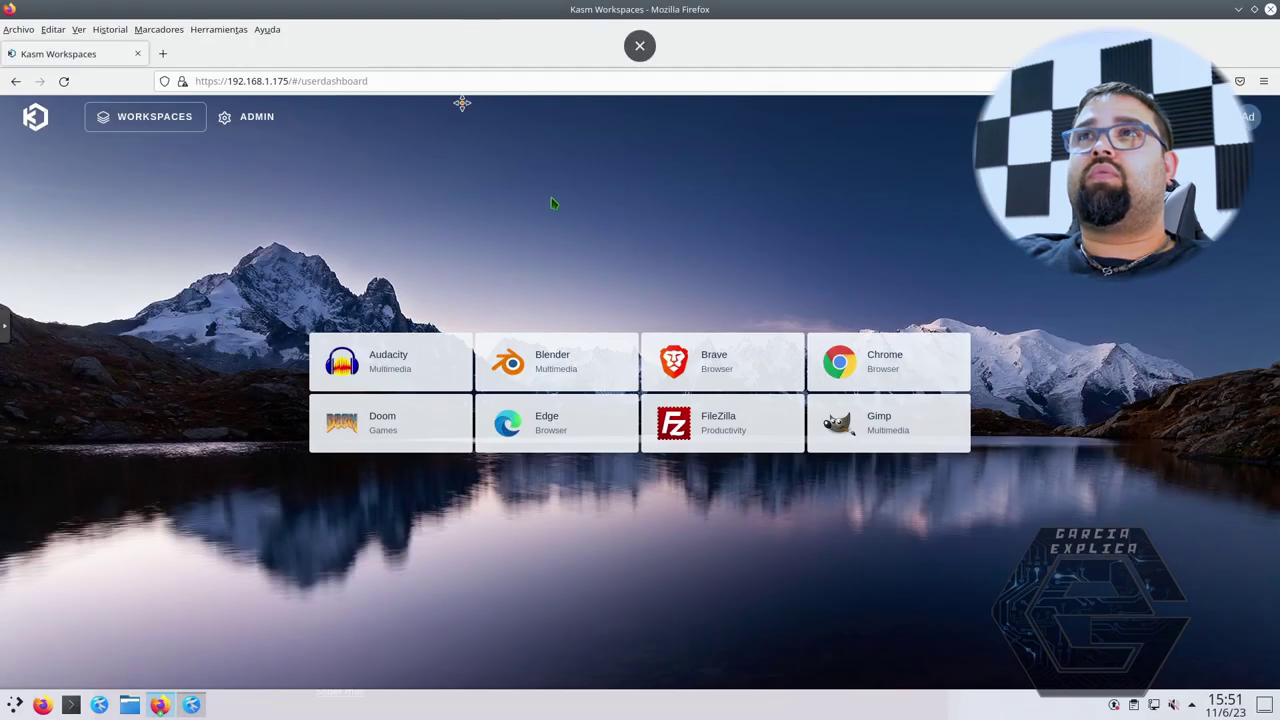
left_click_drag(457, 100, 371, 203)
left_click(409, 148)
double_click(437, 139)
key("ctrl+v")
key("Return")
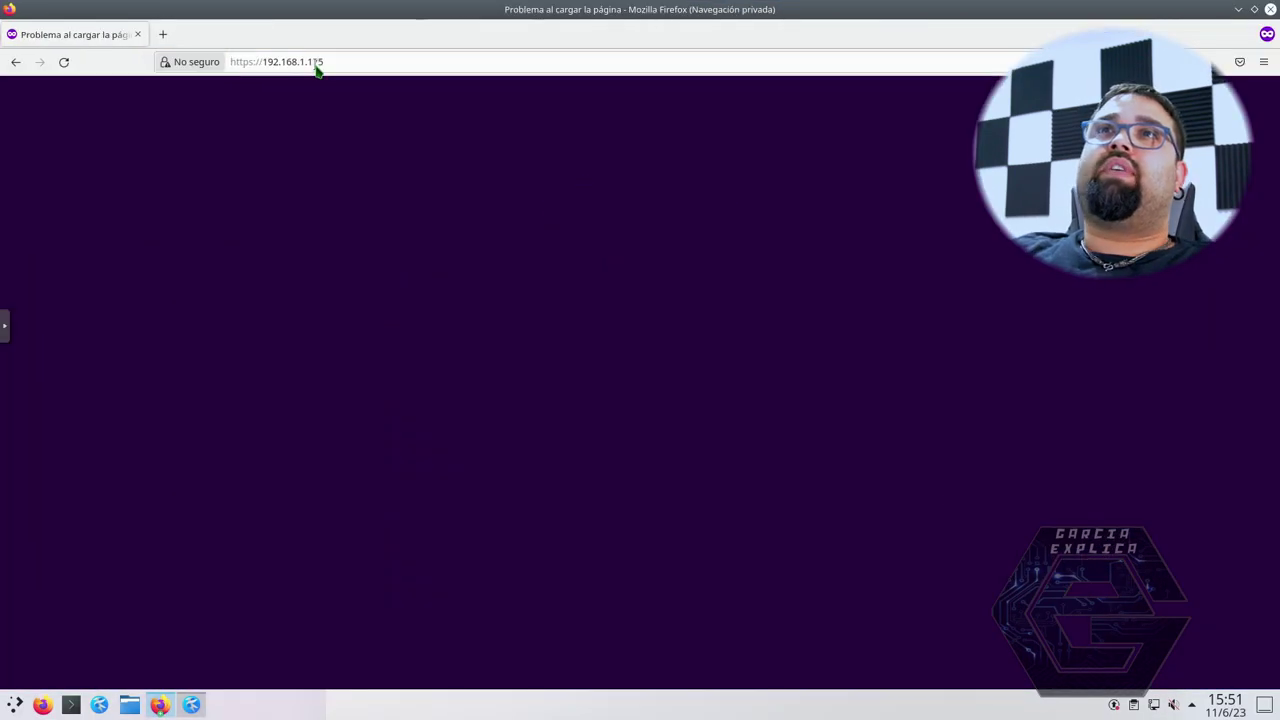
left_click(826, 465)
Accept the certificate risk and log in with the first test user's e-mail and password.
left_click(806, 688)
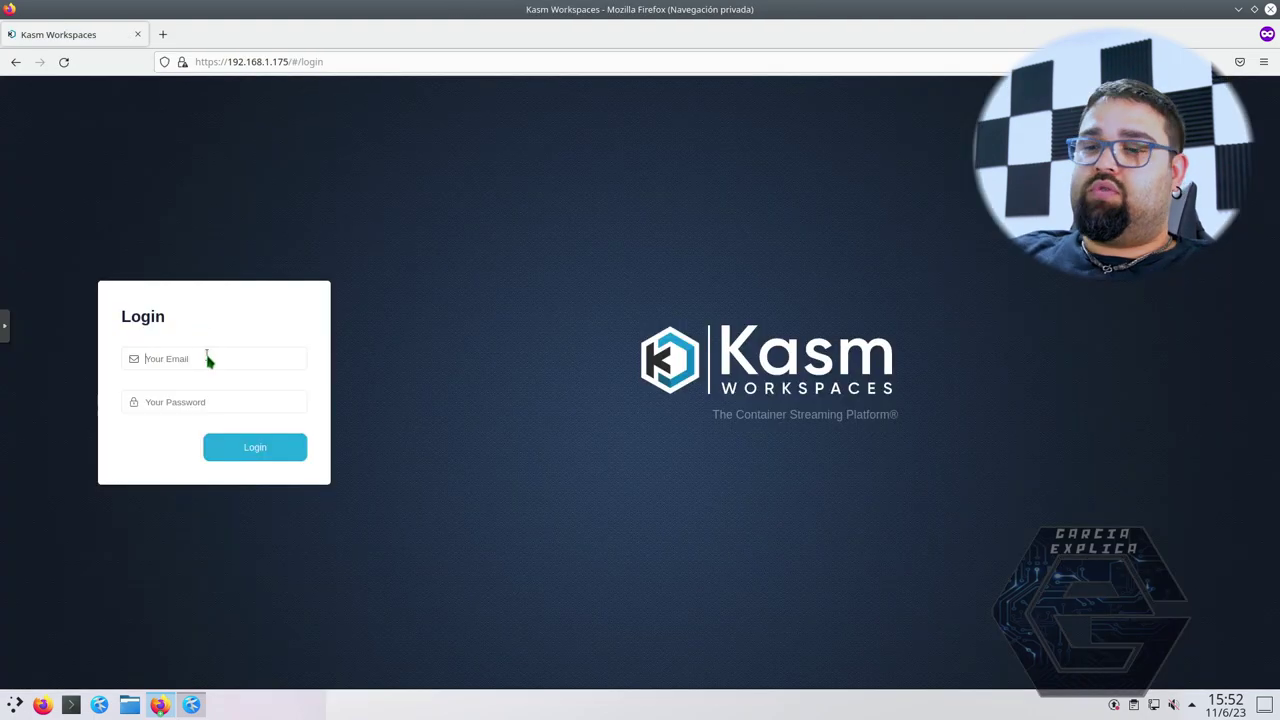
left_click(206, 357)
type("luciano@kasm.local")
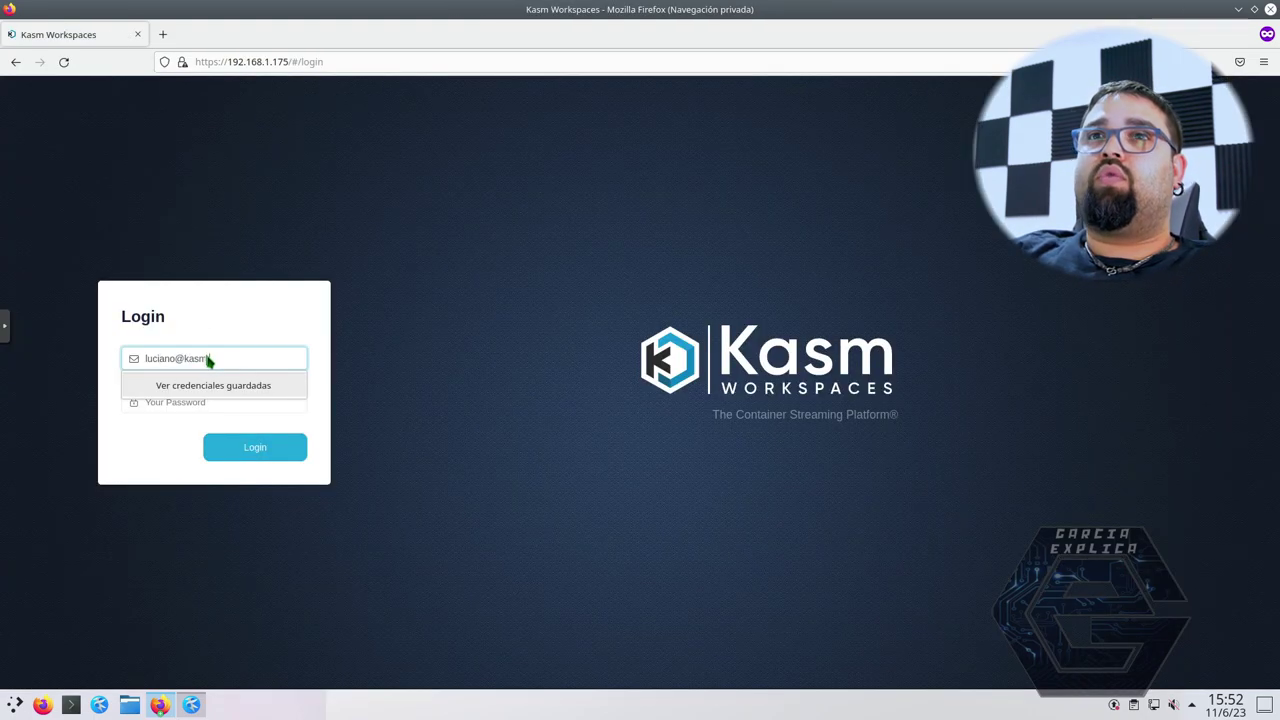
key("Tab")
type("******")
key("Return")
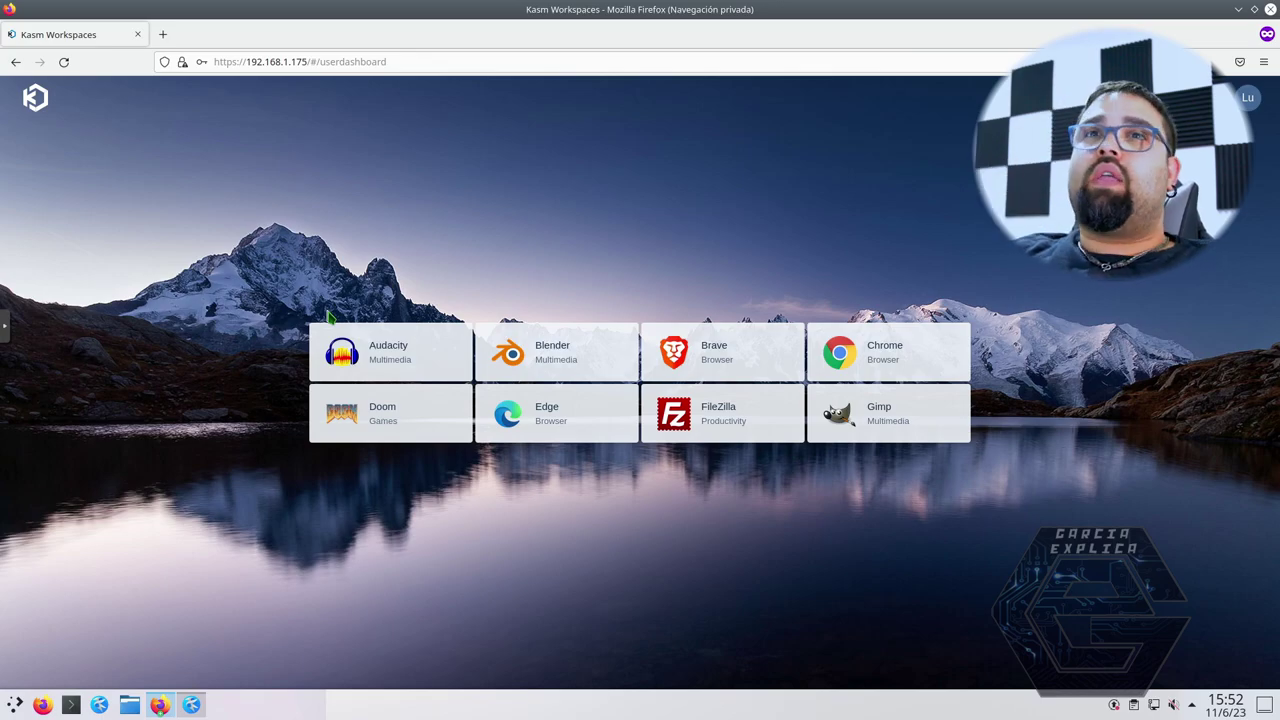
Move the private and notes windows aside and return to the admin Kasm window.
left_click_drag(563, 12, 424, 150)
left_click_drag(955, 160, 548, 203)
key("alt+Tab")
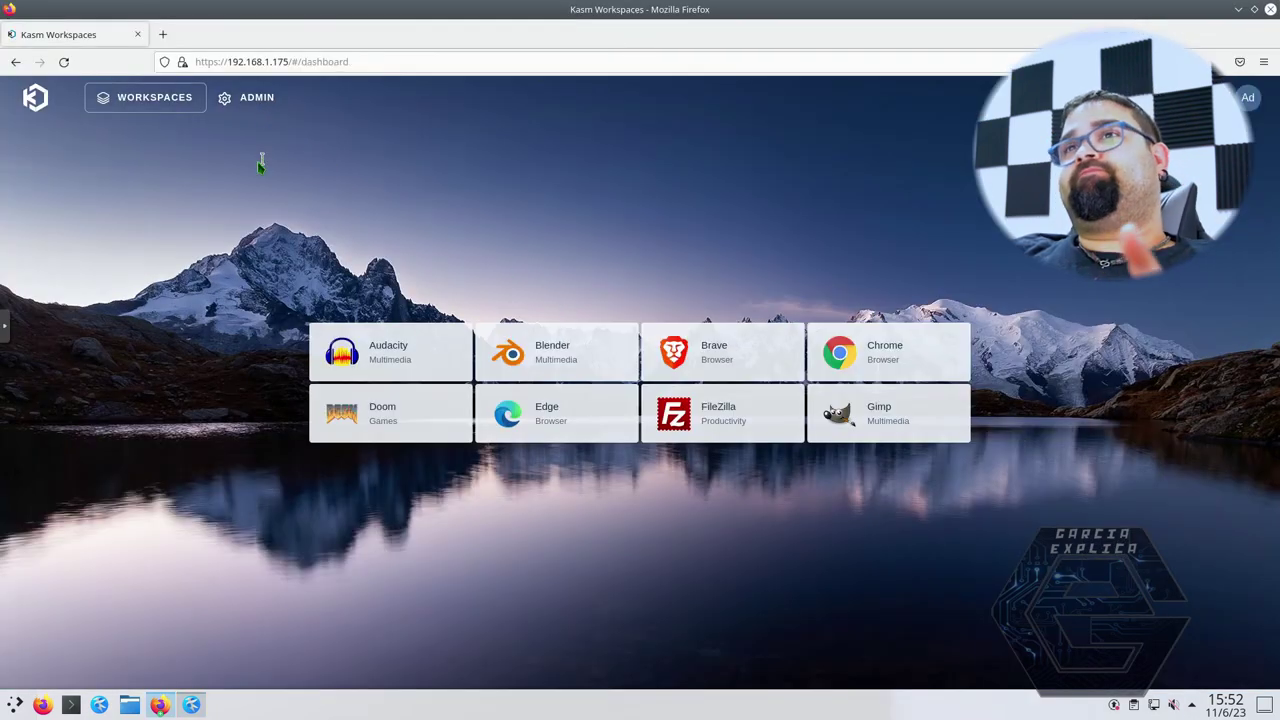
Open the All Users group's details from the ADMIN Groups list.
left_click(246, 97)
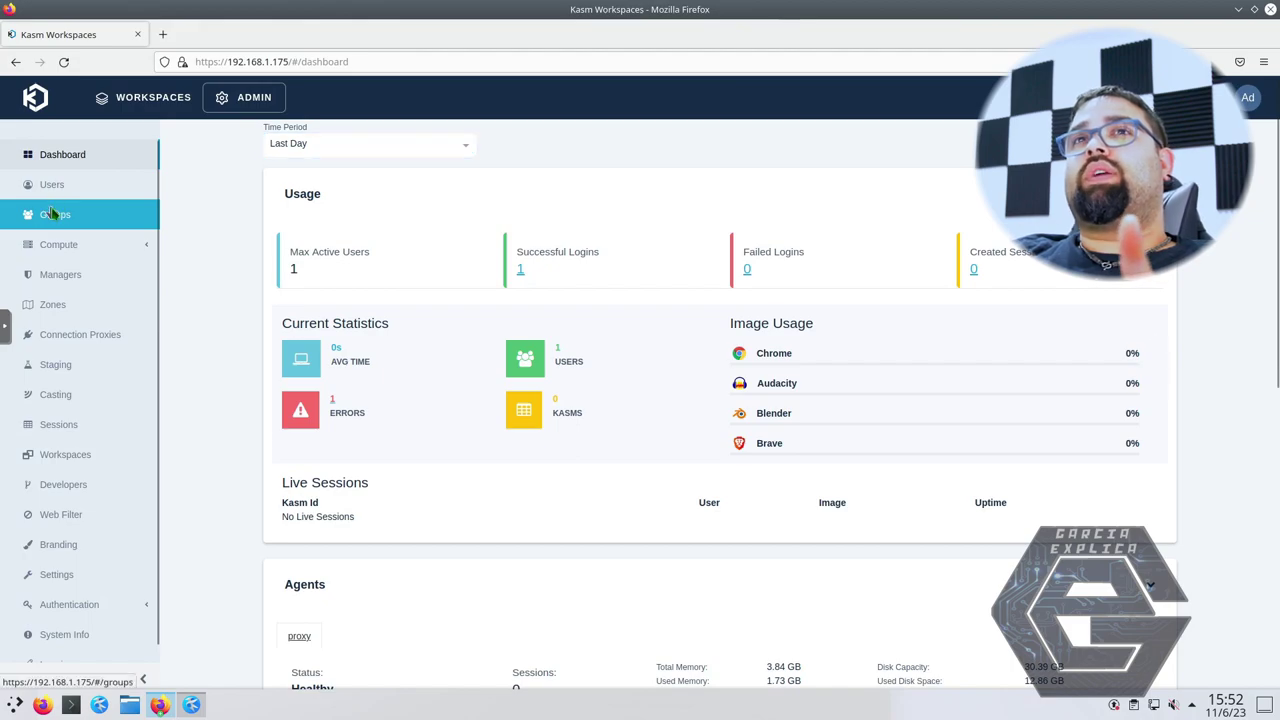
left_click(52, 213)
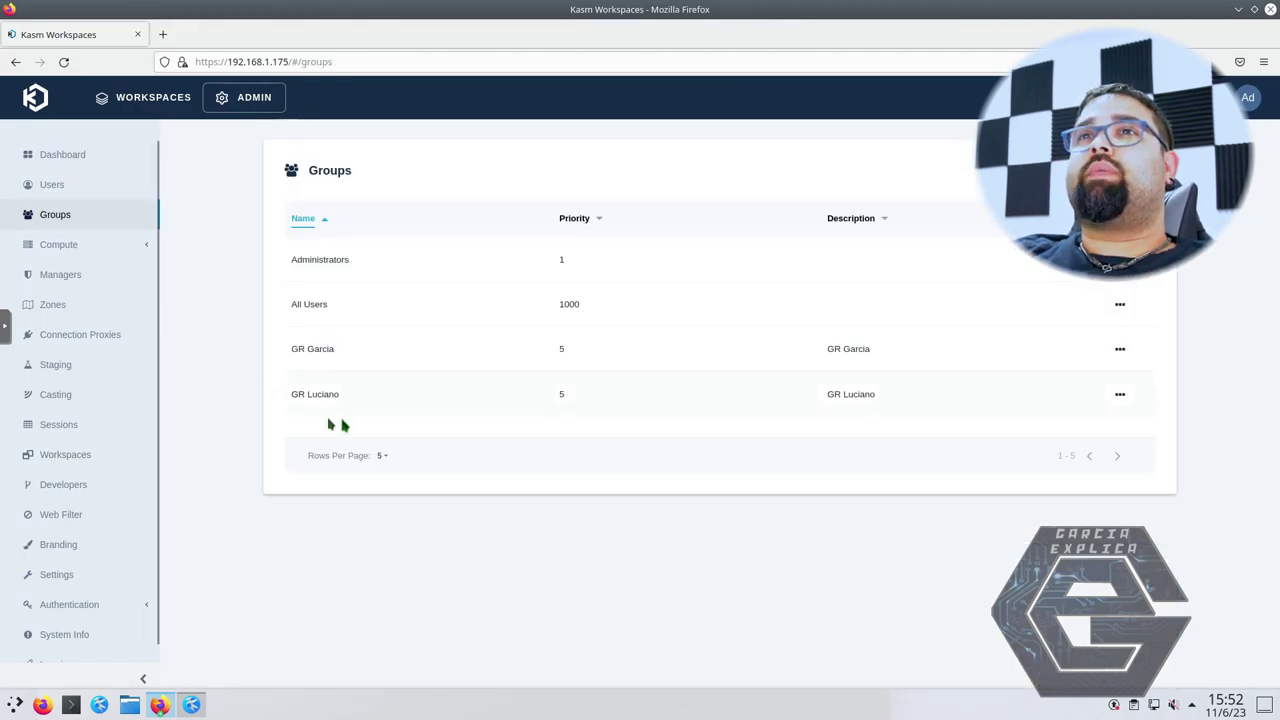
left_click(1120, 306)
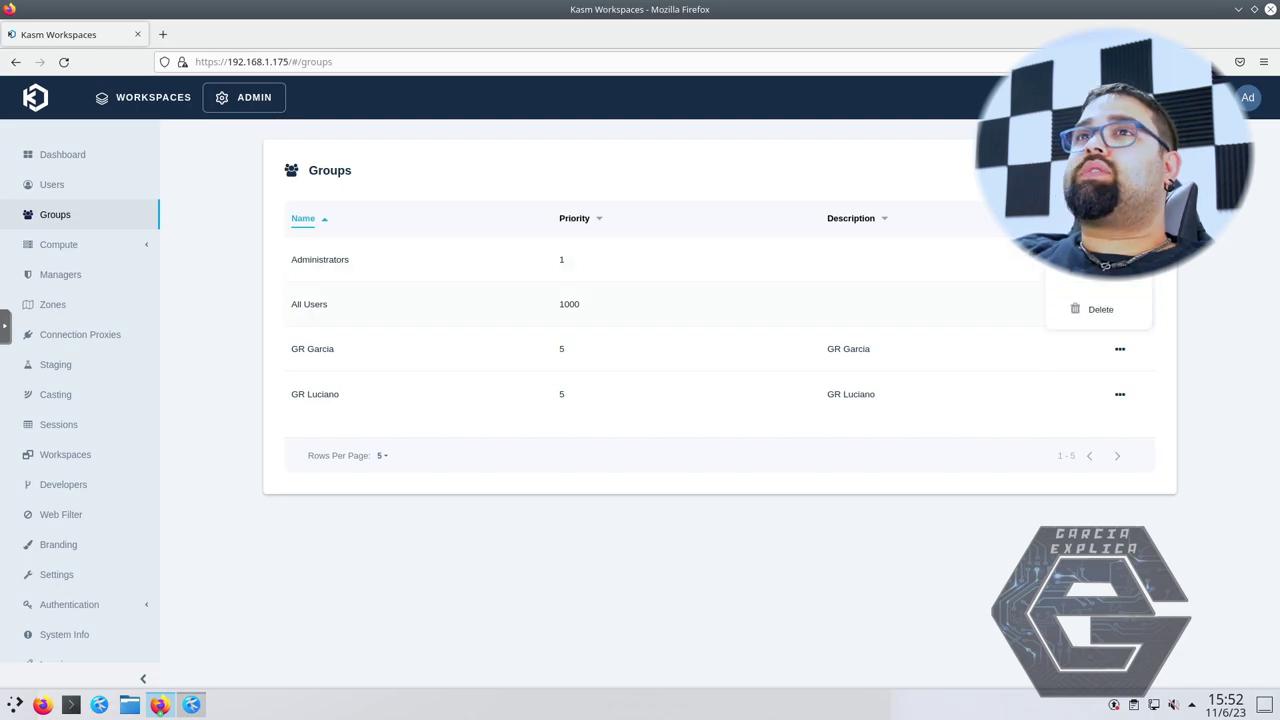
left_click(1098, 279)
Review the group settings and scroll down to its workspaces, Audacity through Doom.
scroll(897, 427, "down", 5)
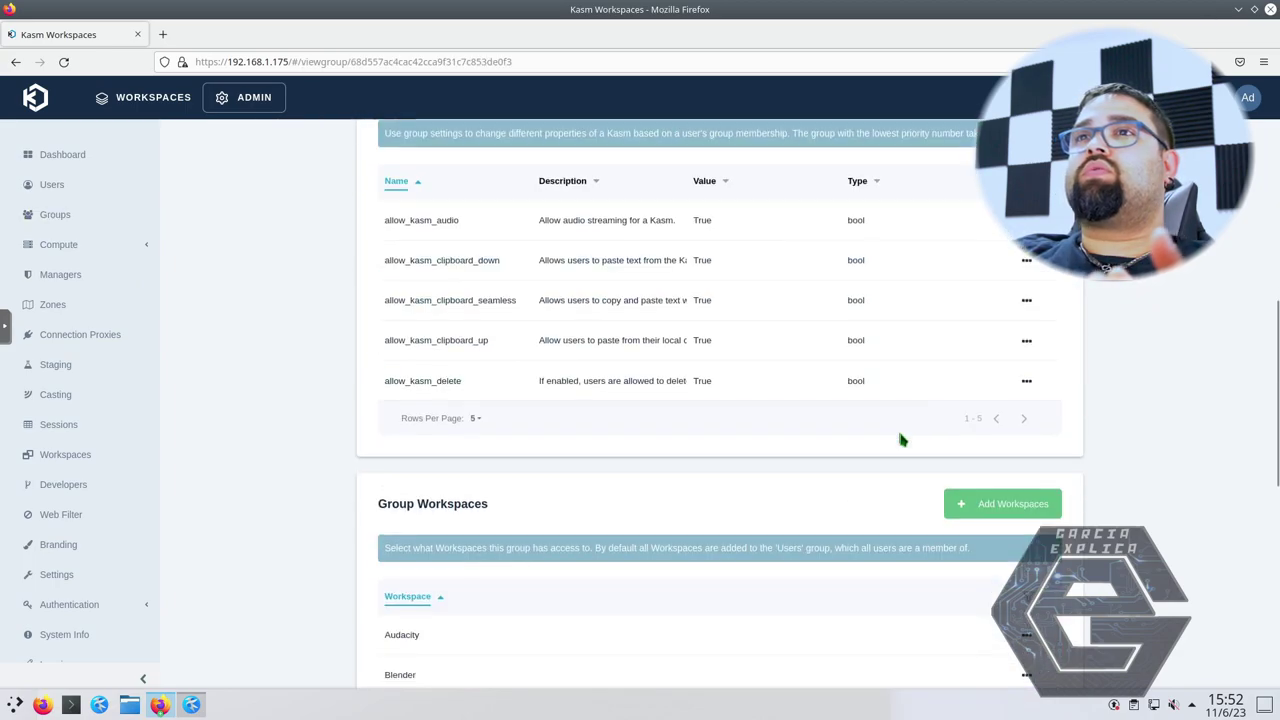
scroll(899, 436, "up", 1)
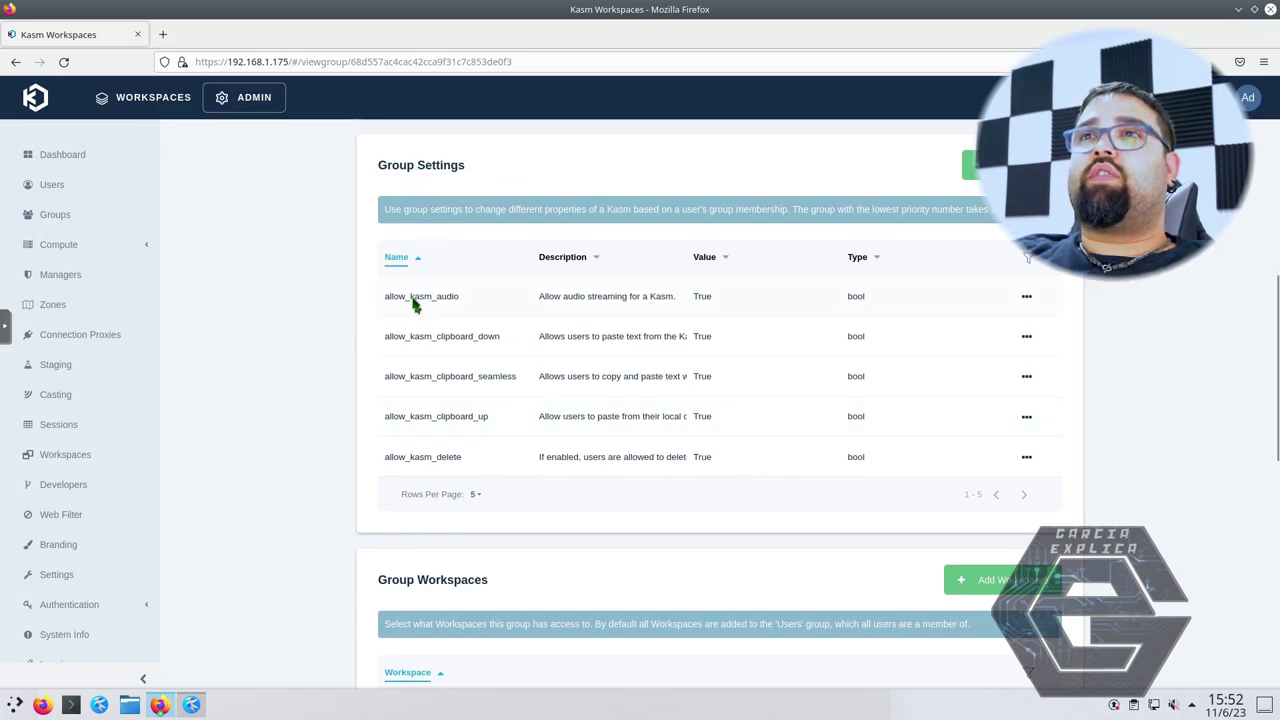
left_click_drag(557, 320, 348, 436)
left_click(348, 436)
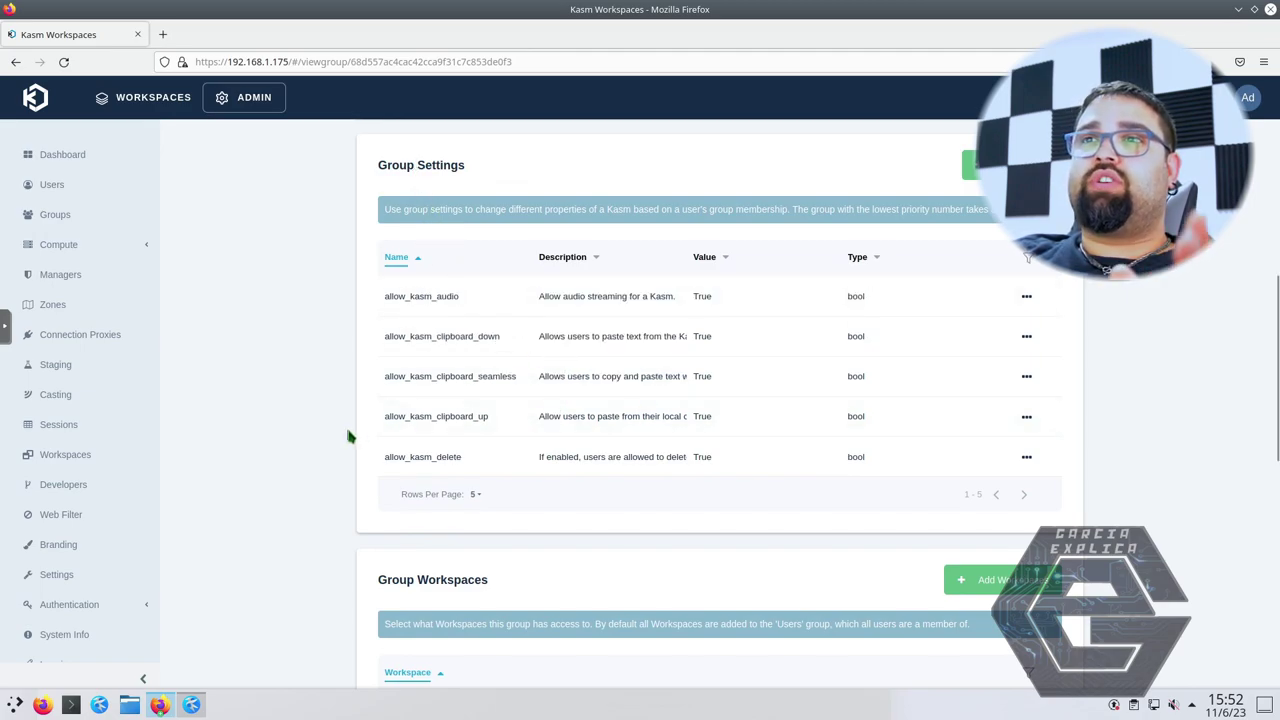
scroll(366, 434, "down", 1)
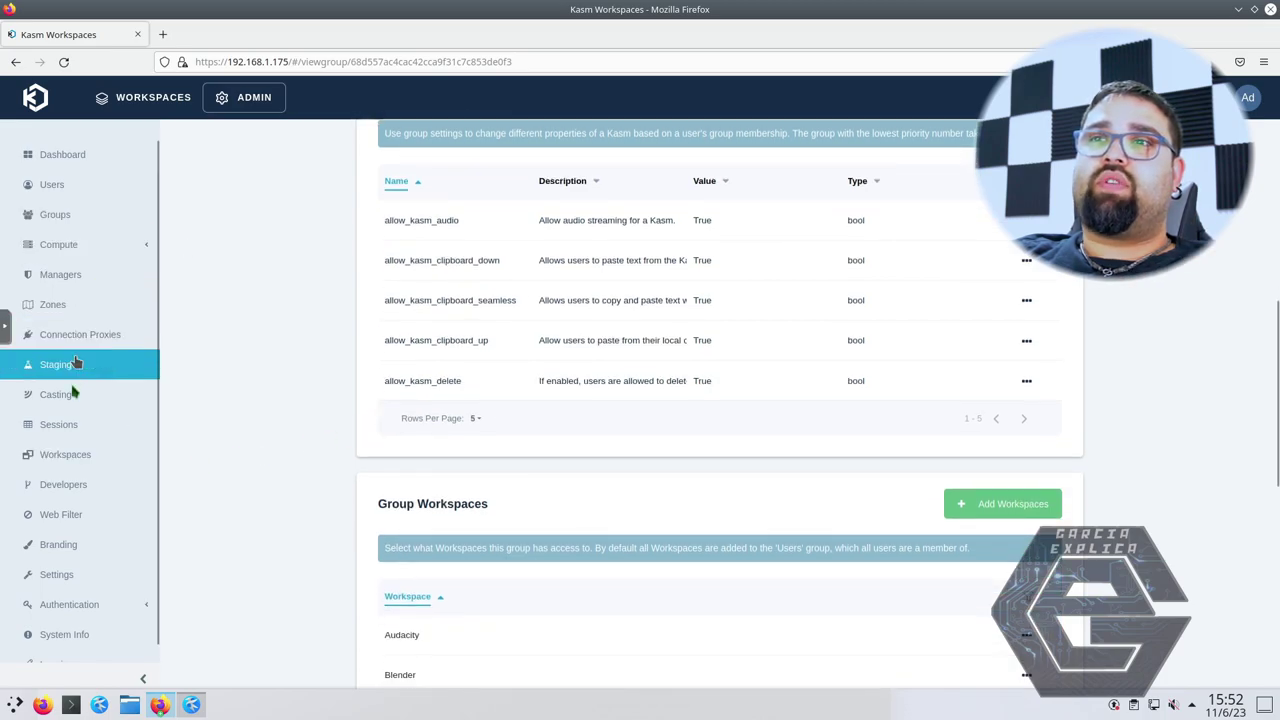
scroll(663, 491, "down", 3)
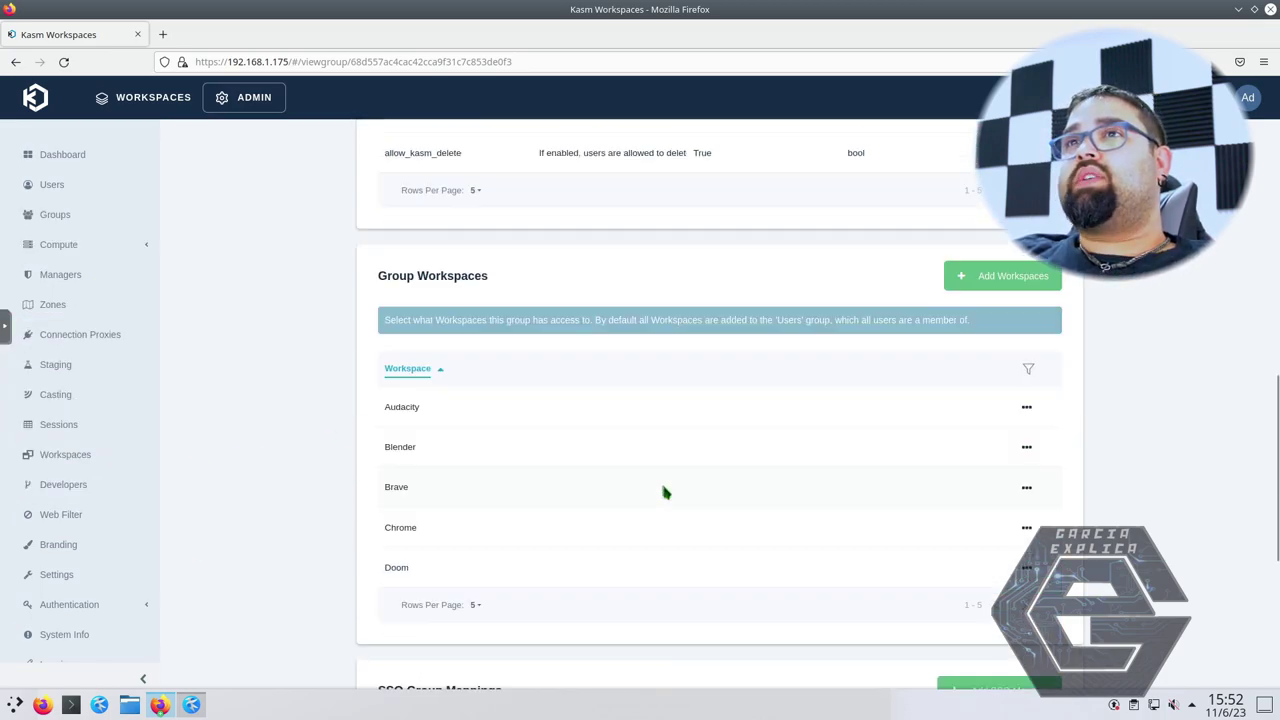
Delete Audacity, Blender, Brave and Chrome from the All Users group's workspaces.
left_click(1027, 333)
left_click(1005, 363)
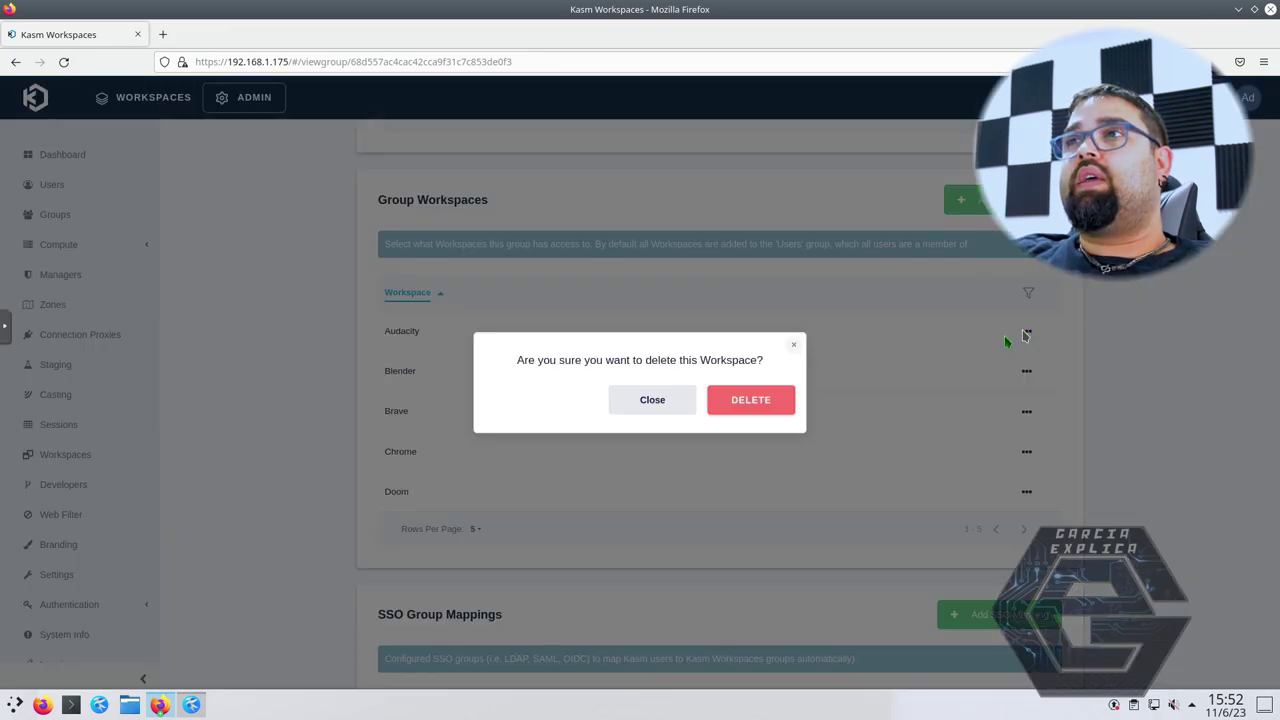
left_click(771, 400)
left_click(1027, 331)
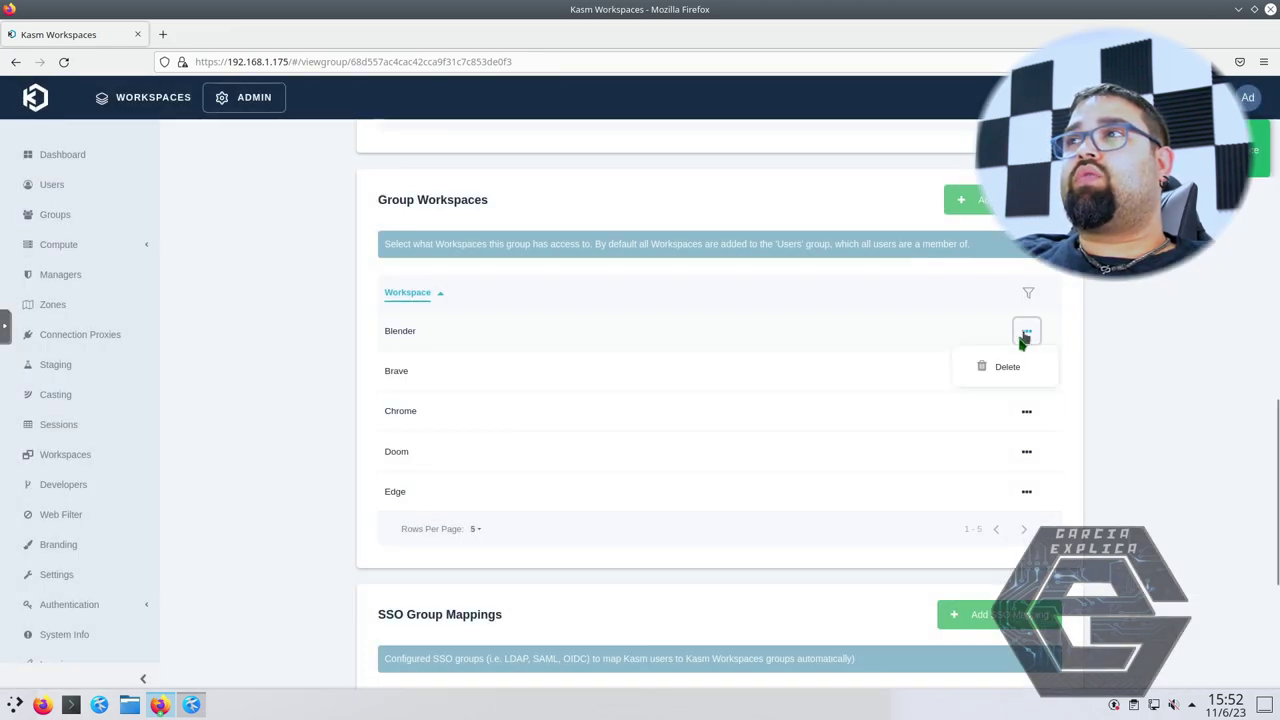
left_click(996, 367)
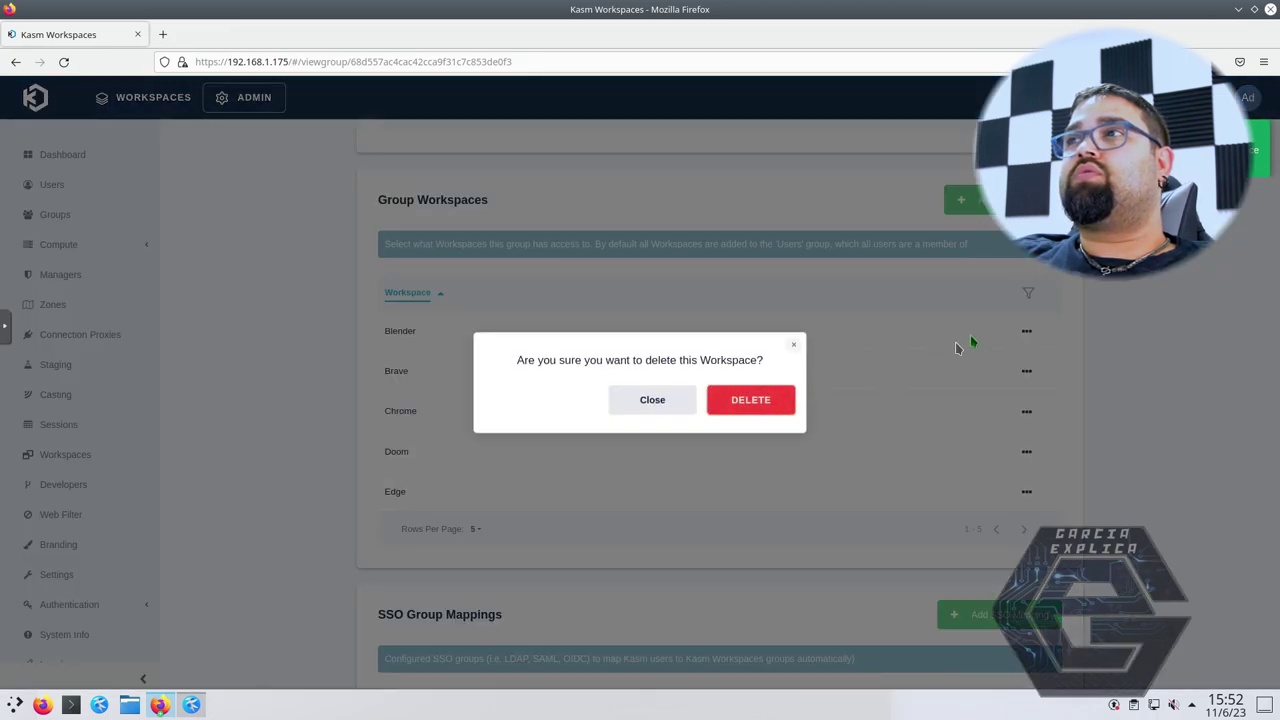
key("Return")
left_click(1027, 331)
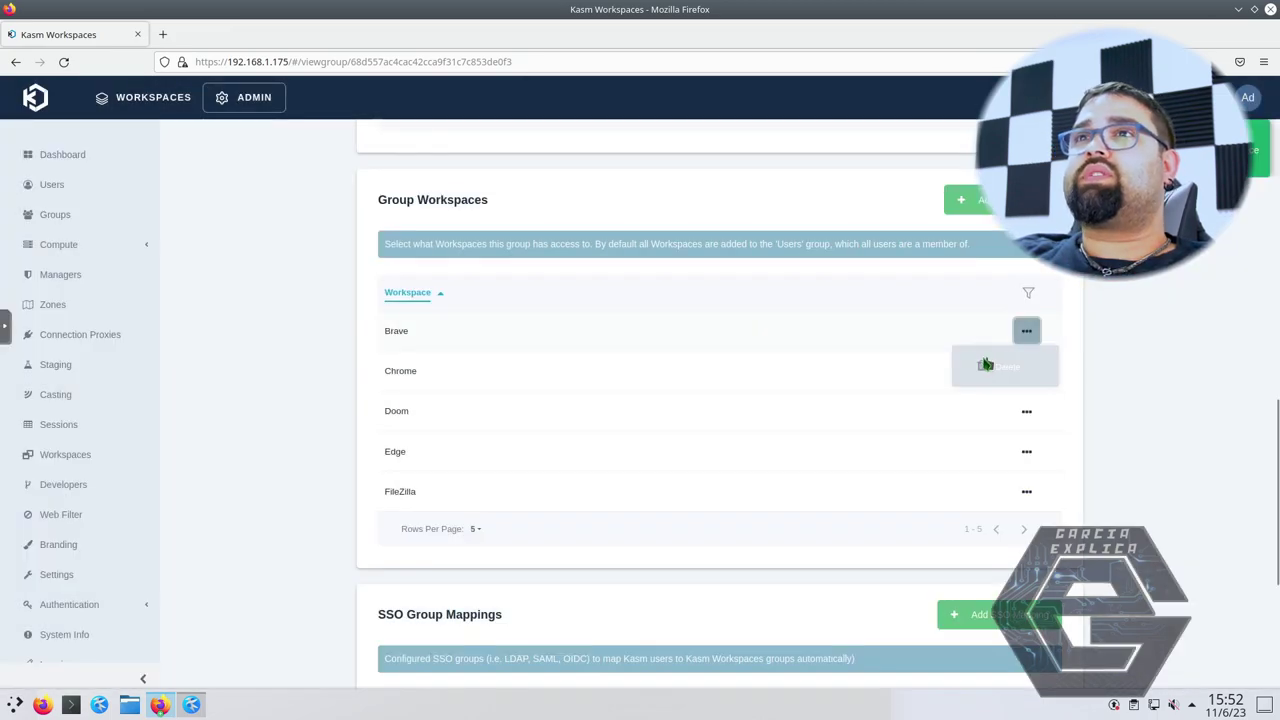
left_click(980, 363)
left_click(752, 398)
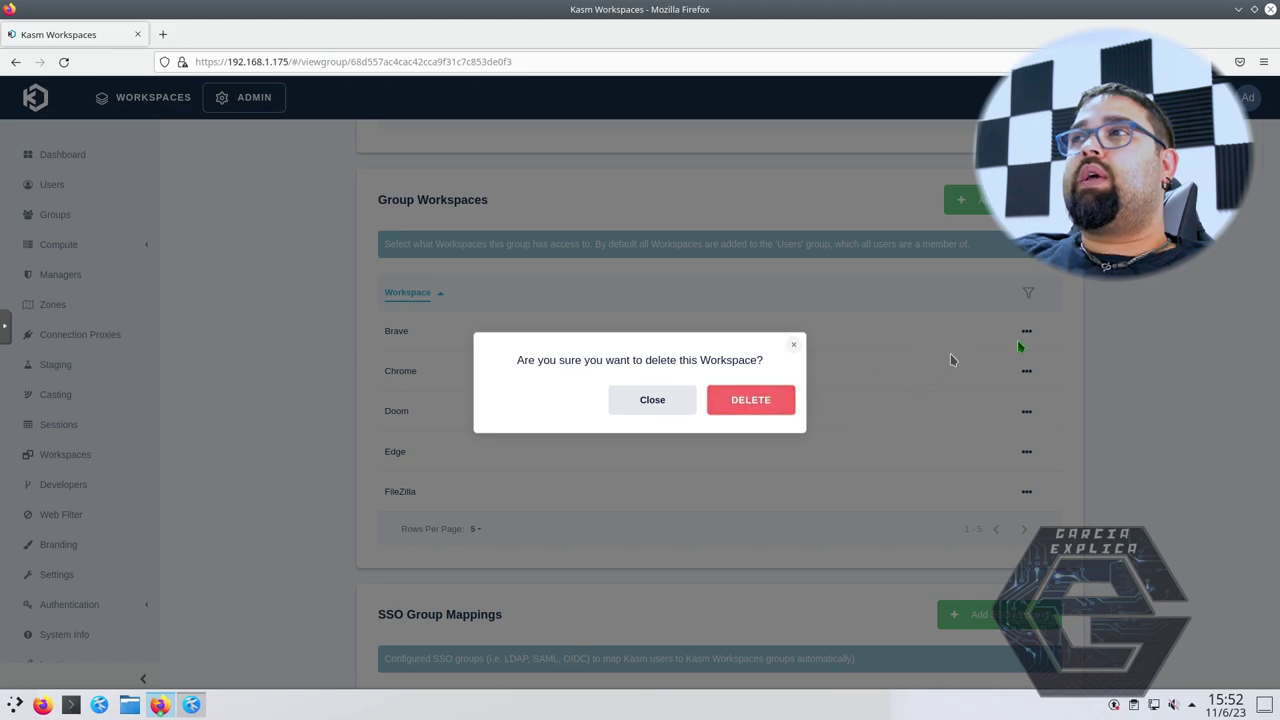
left_click(1027, 335)
left_click(996, 367)
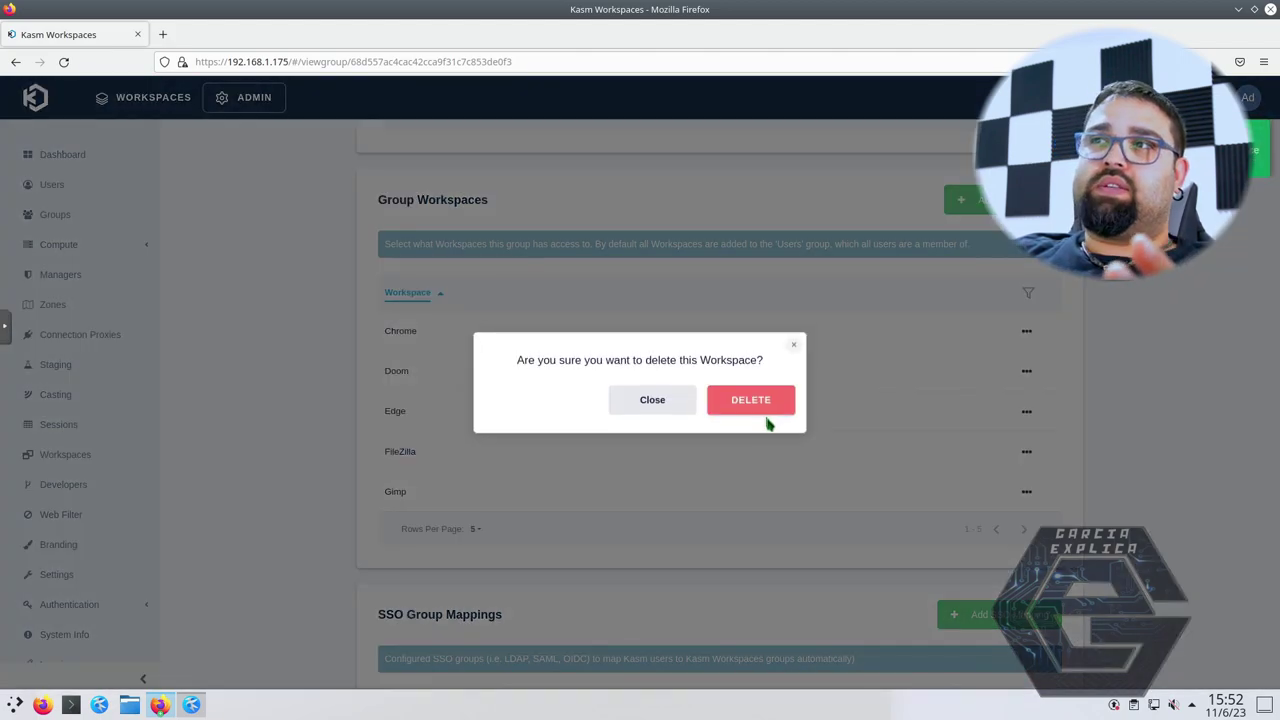
left_click(768, 408)
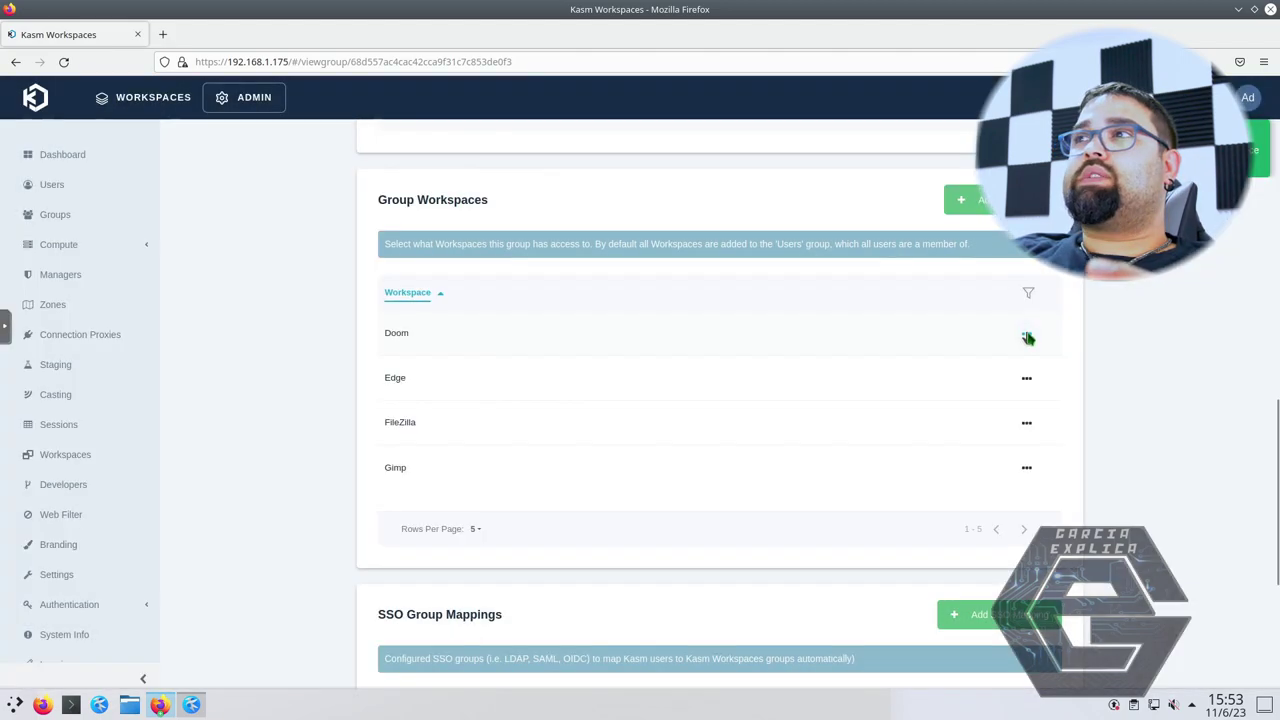
Delete Doom, Edge, FileZilla and Gimp, leaving the group with no workspaces.
left_click(1027, 333)
left_click(995, 367)
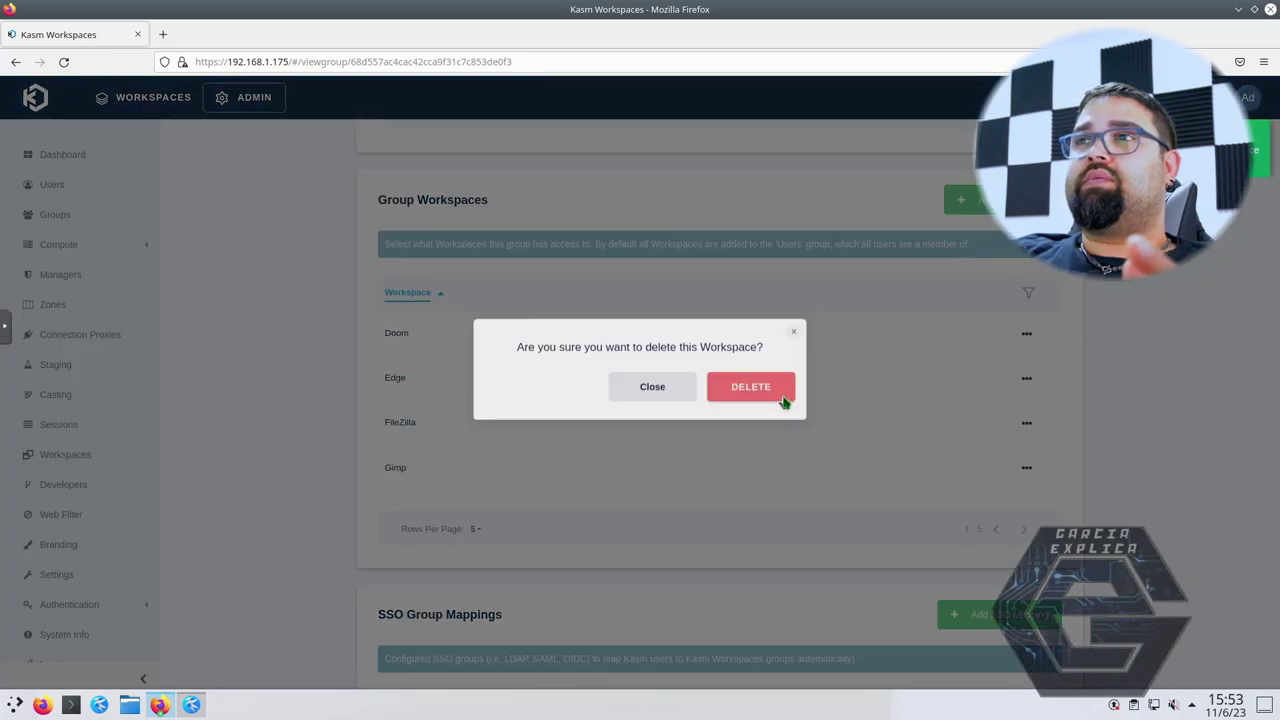
left_click(776, 399)
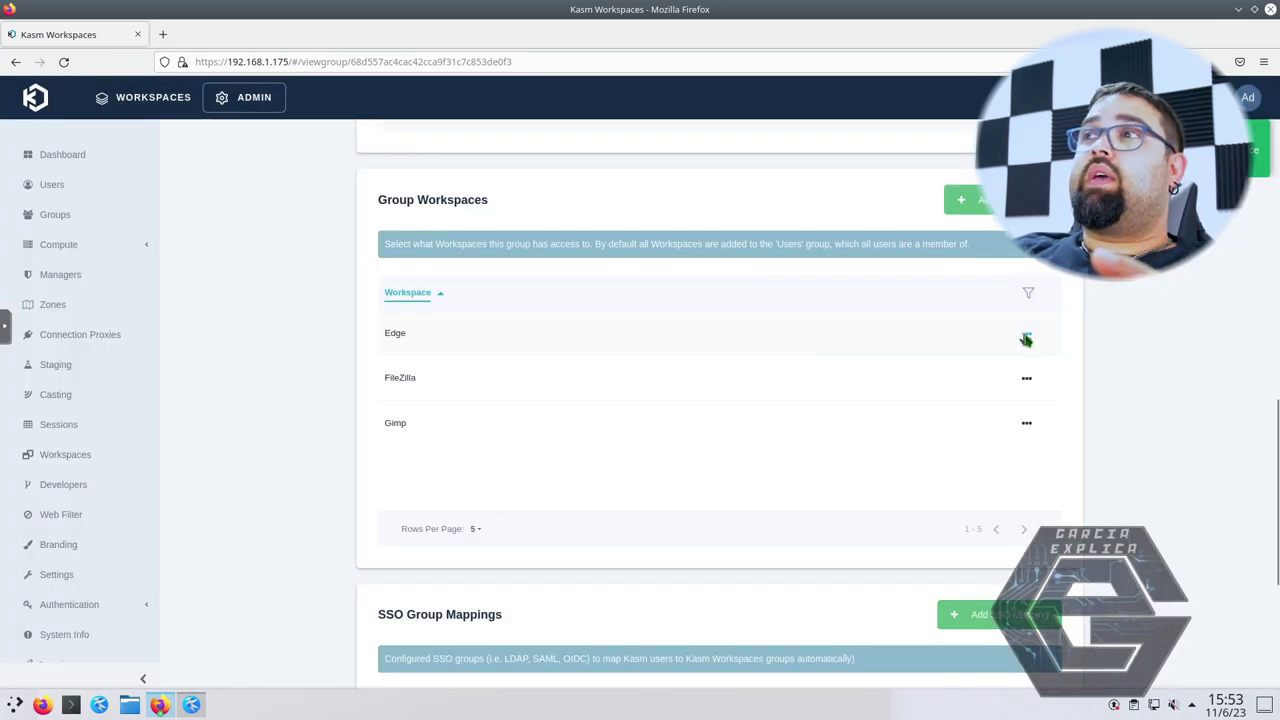
left_click(1027, 334)
left_click(990, 369)
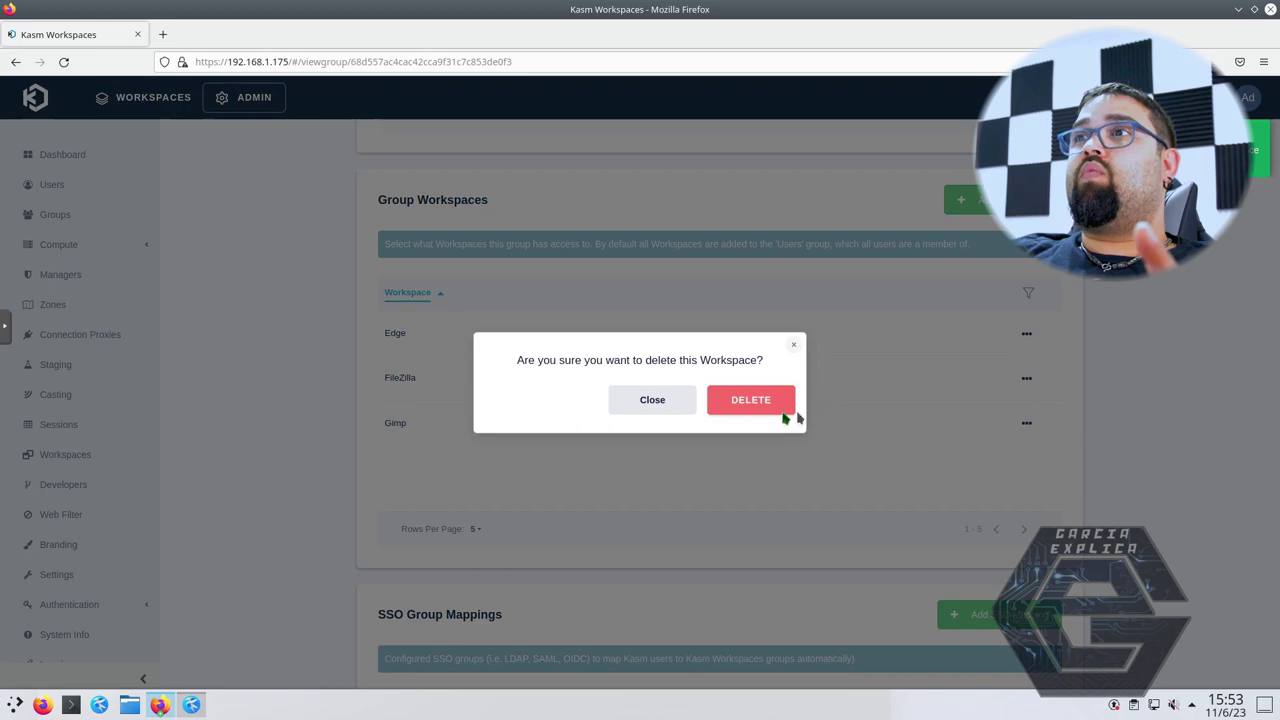
left_click(776, 403)
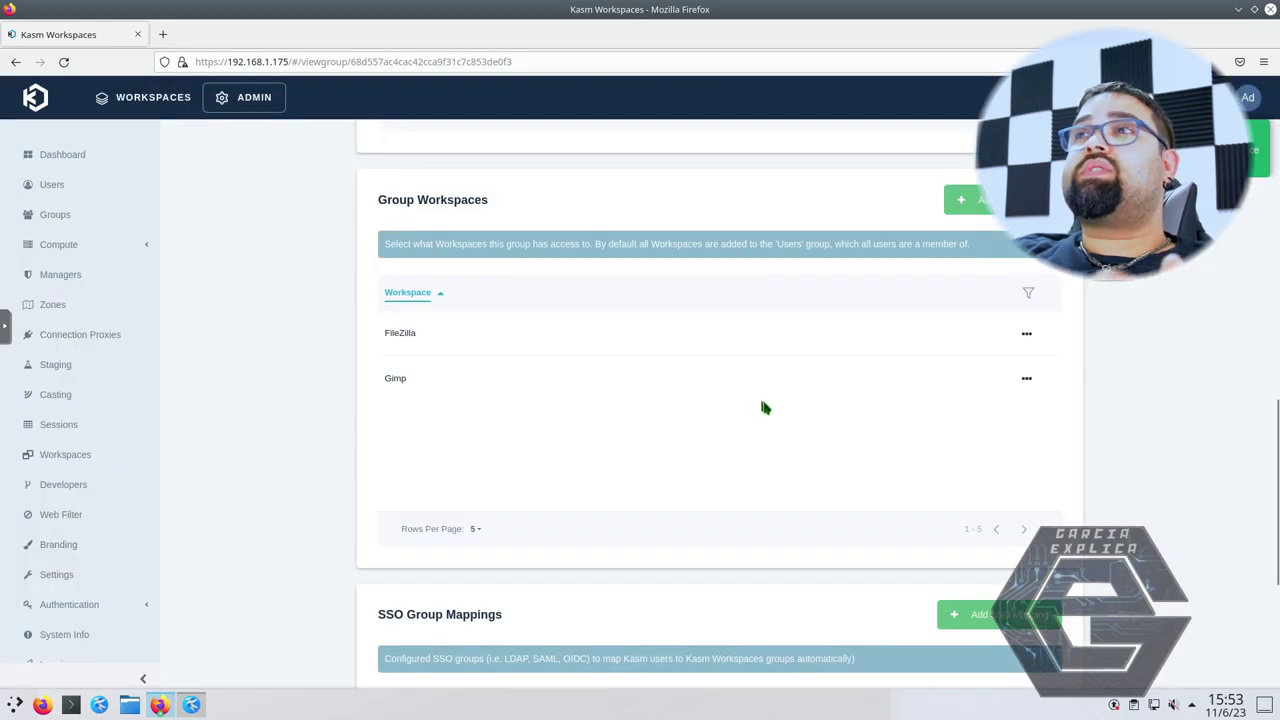
left_click(1027, 336)
left_click(985, 369)
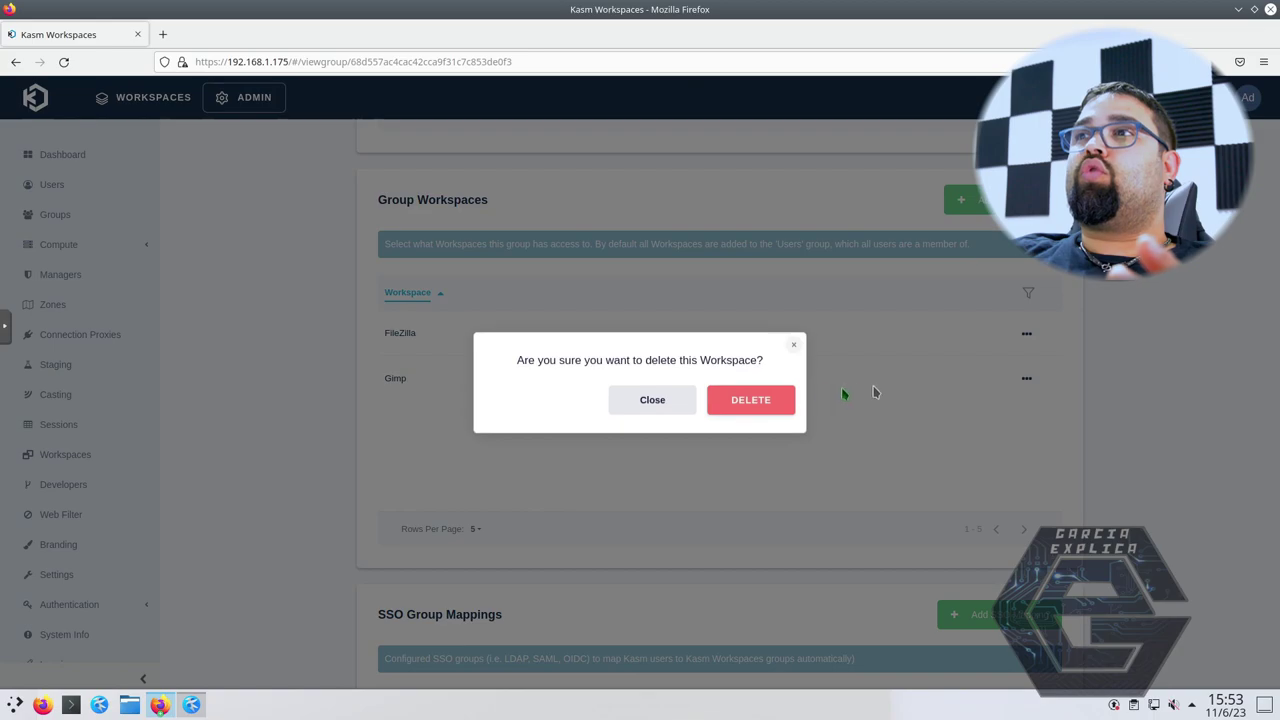
left_click(779, 400)
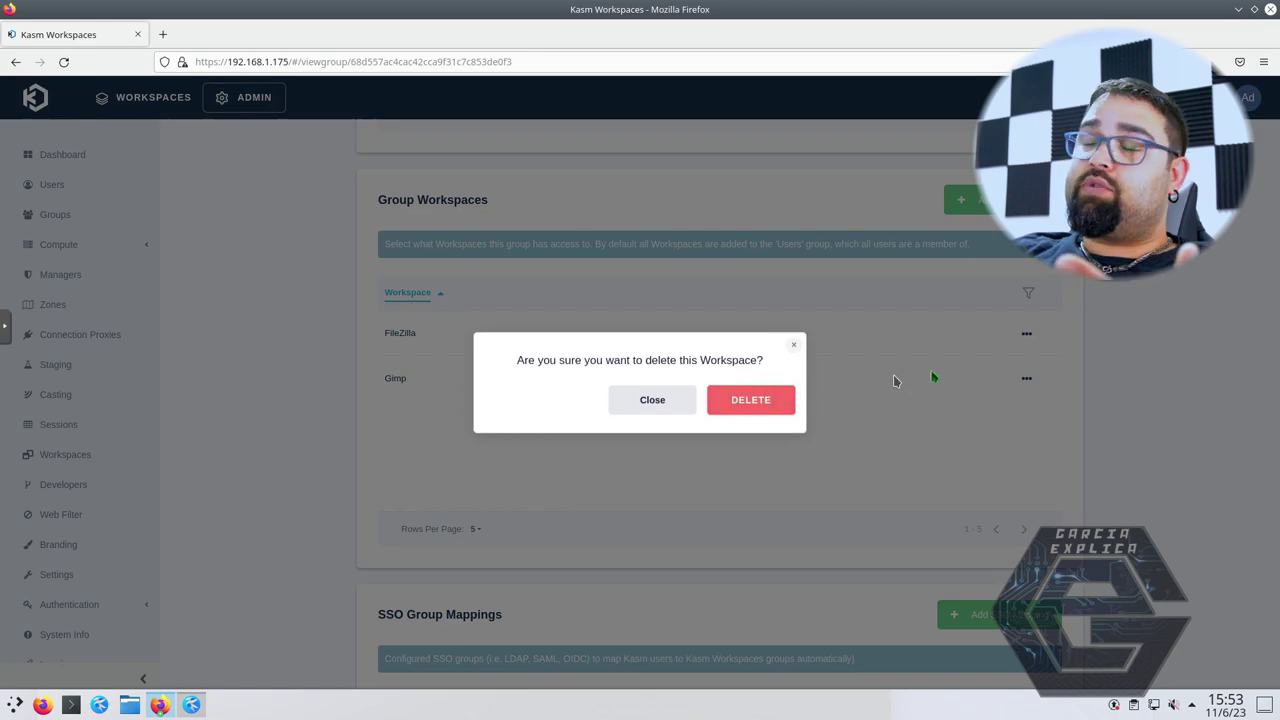
left_click(1027, 336)
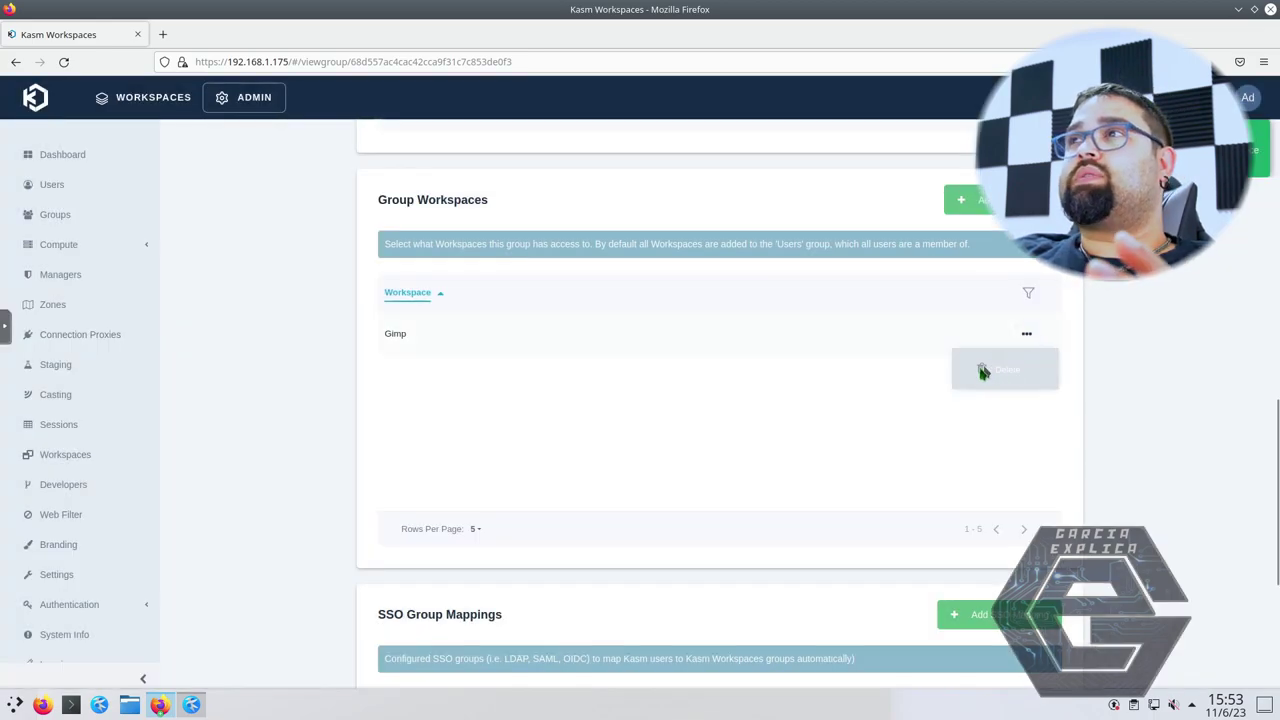
left_click(985, 369)
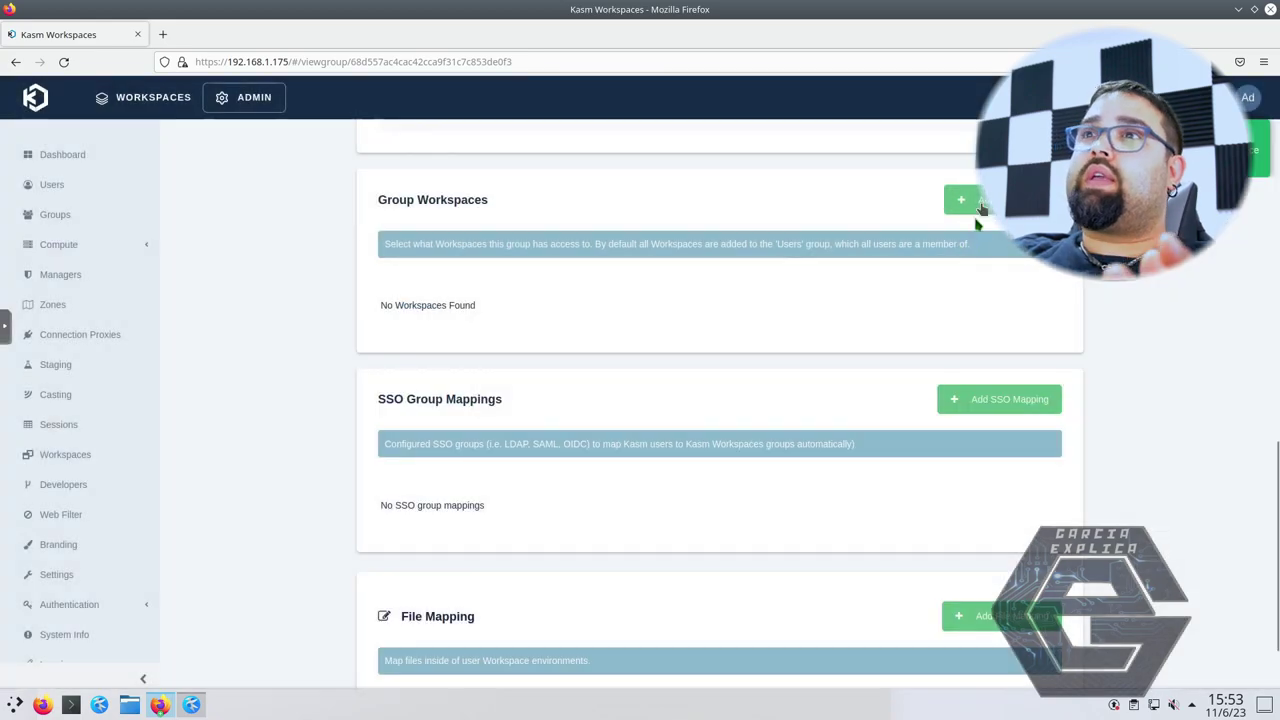
left_click(975, 205)
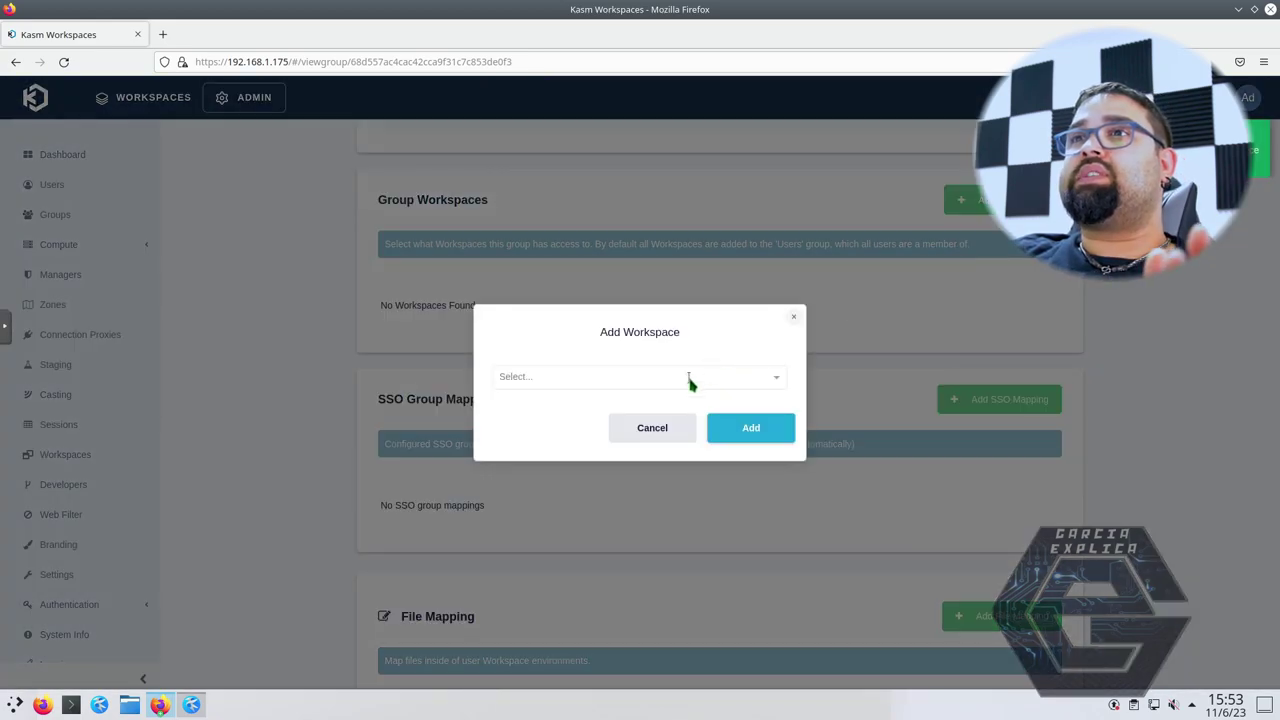
Add Edge as the All Users group's sole workspace, then minimize the admin window.
left_click(690, 377)
scroll(580, 468, "down", 2)
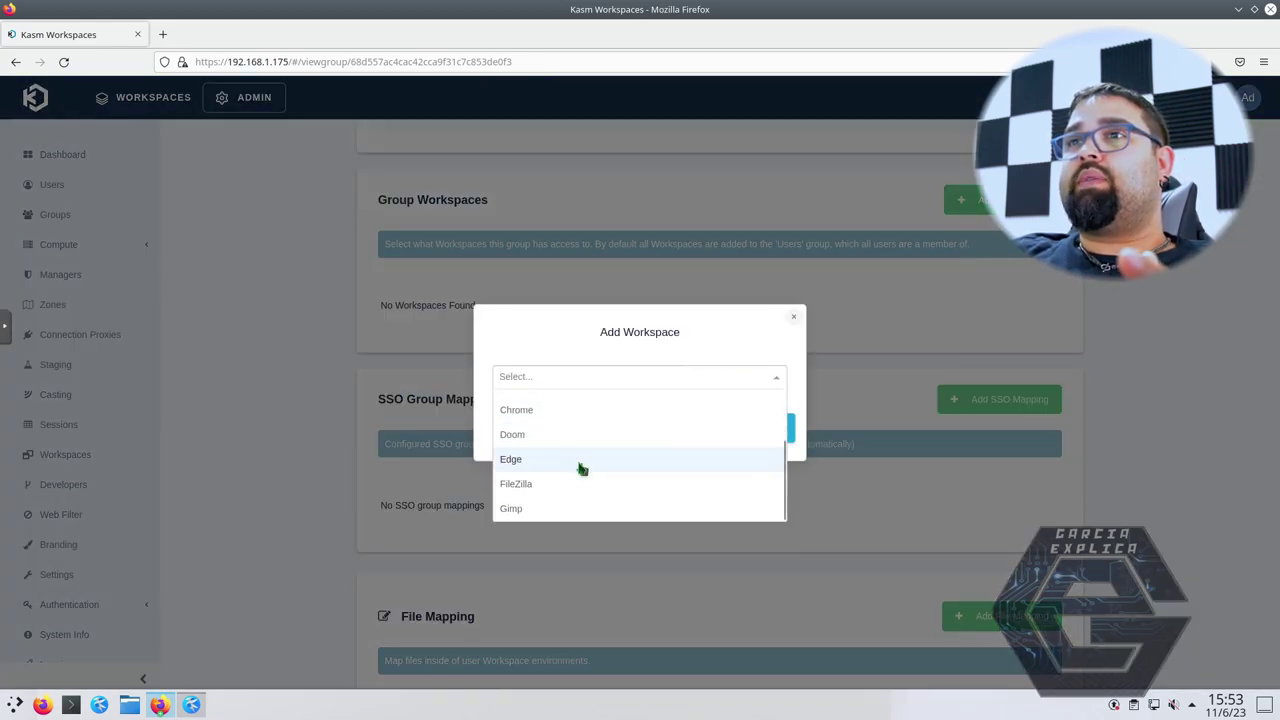
left_click(553, 461)
left_click(745, 433)
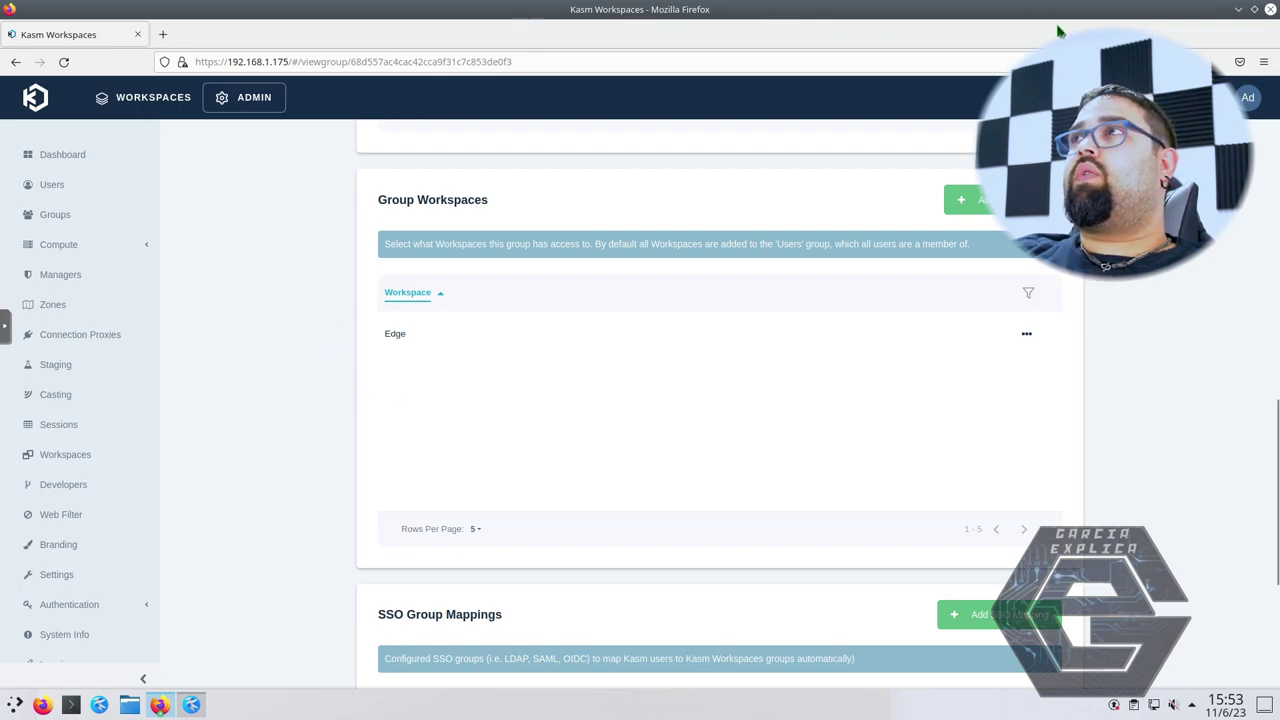
left_click(1254, 9)
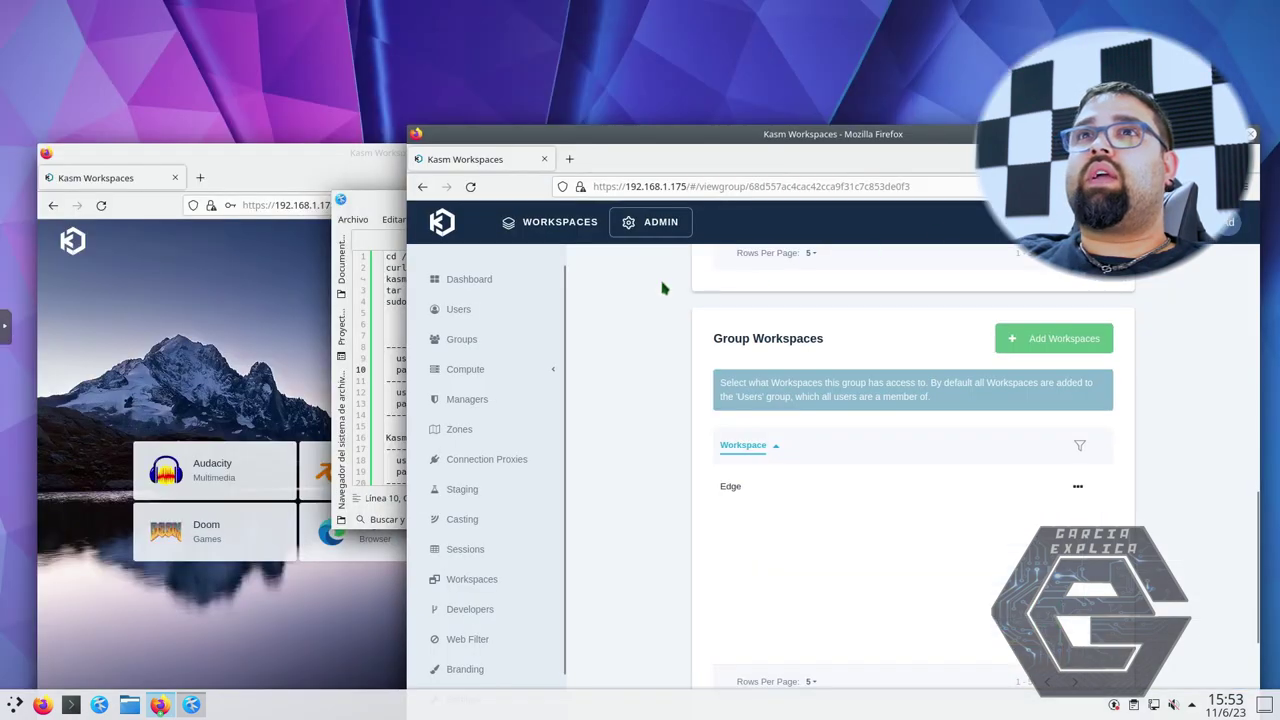
Reload the test user's private dashboard to show Audacity, Chrome, Doom, Edge and Gimp.
left_click(290, 152)
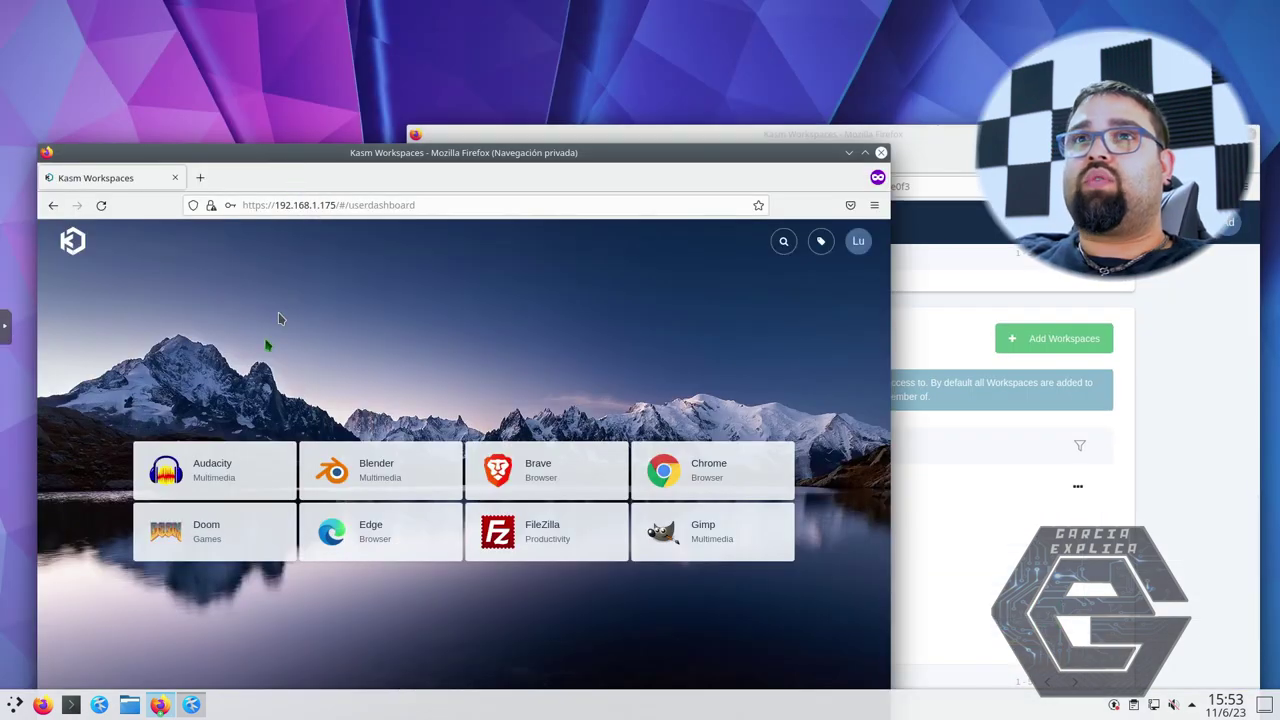
key("F5")
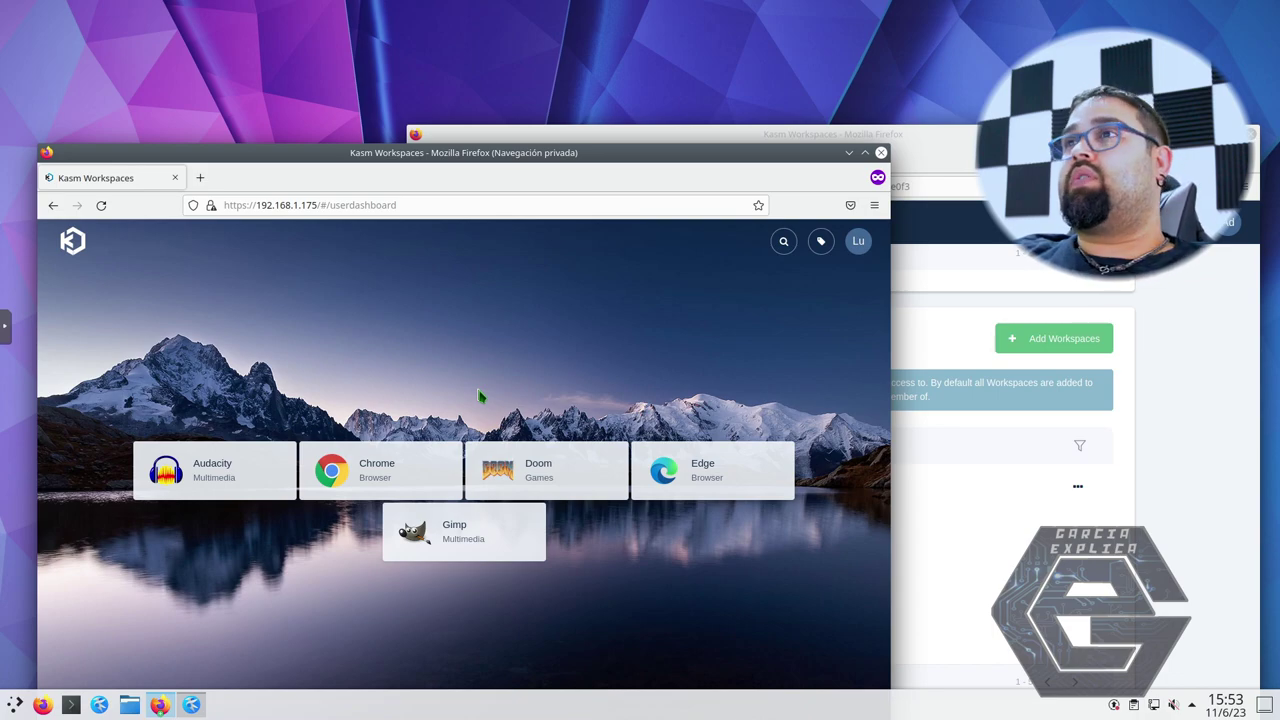
Open a new private window and load the Kasm server address.
left_click(1243, 186)
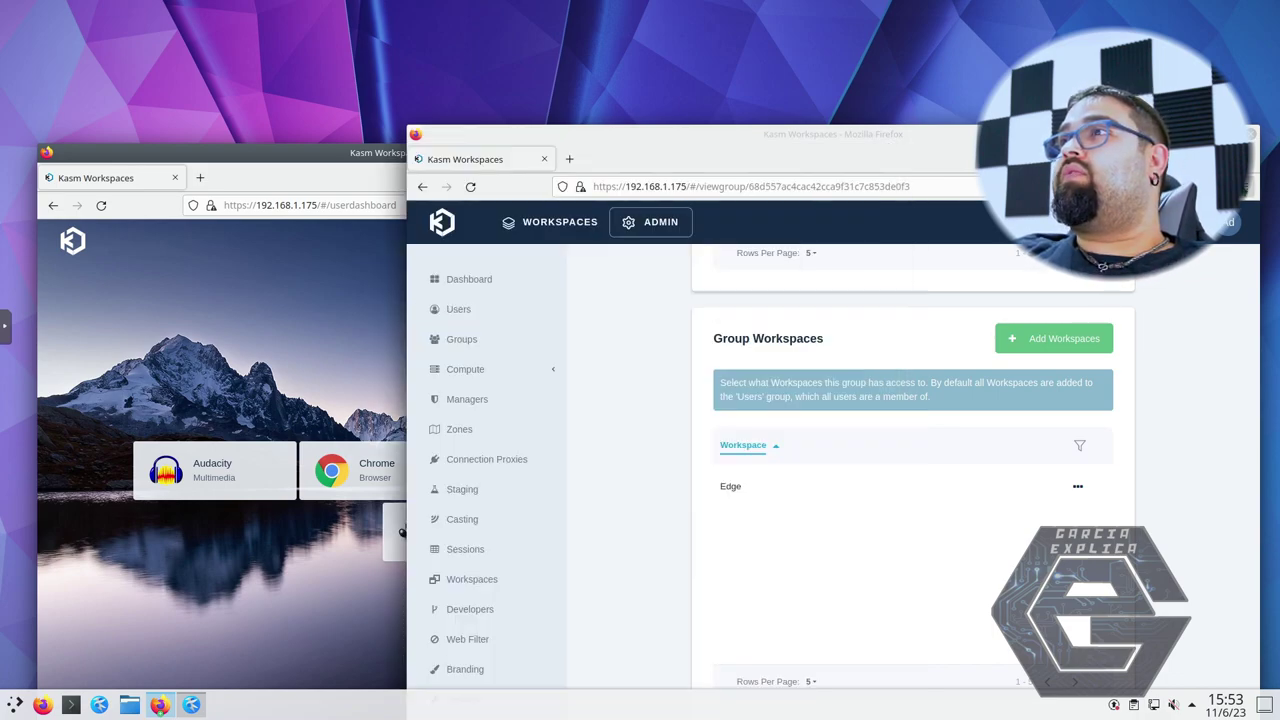
left_click(1137, 287)
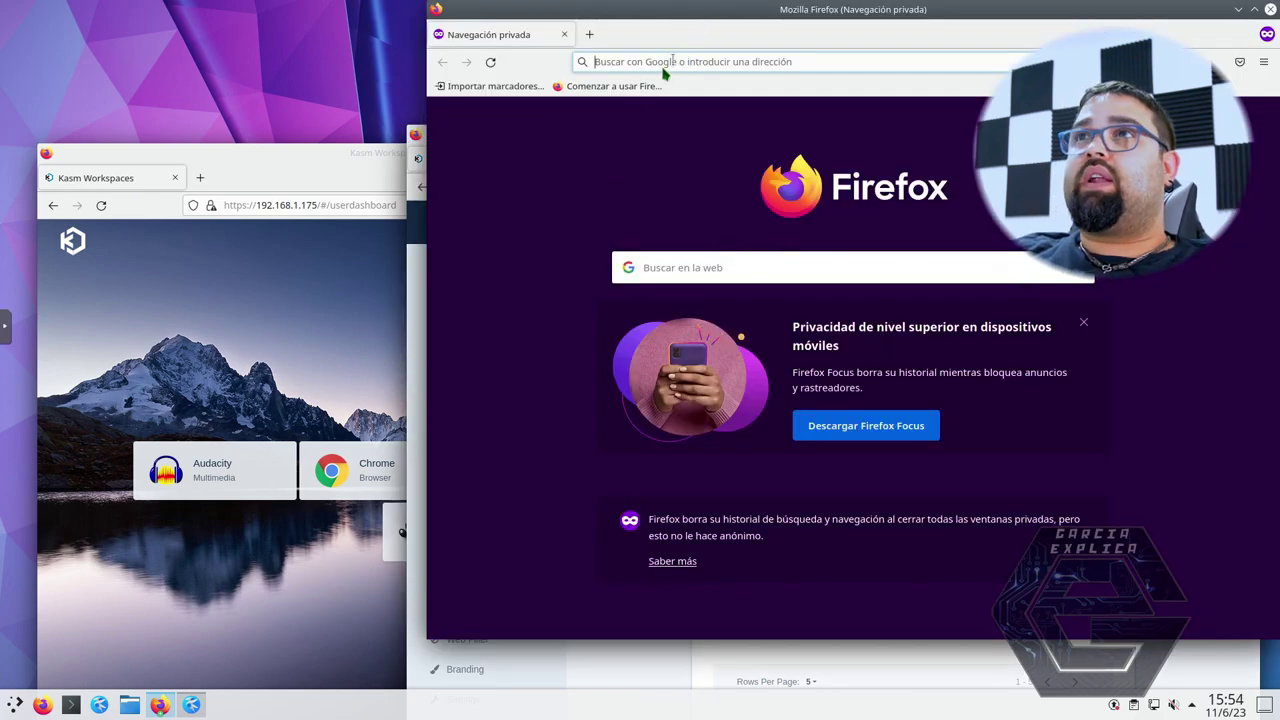
type("https://192.168.1.175")
key("Return")
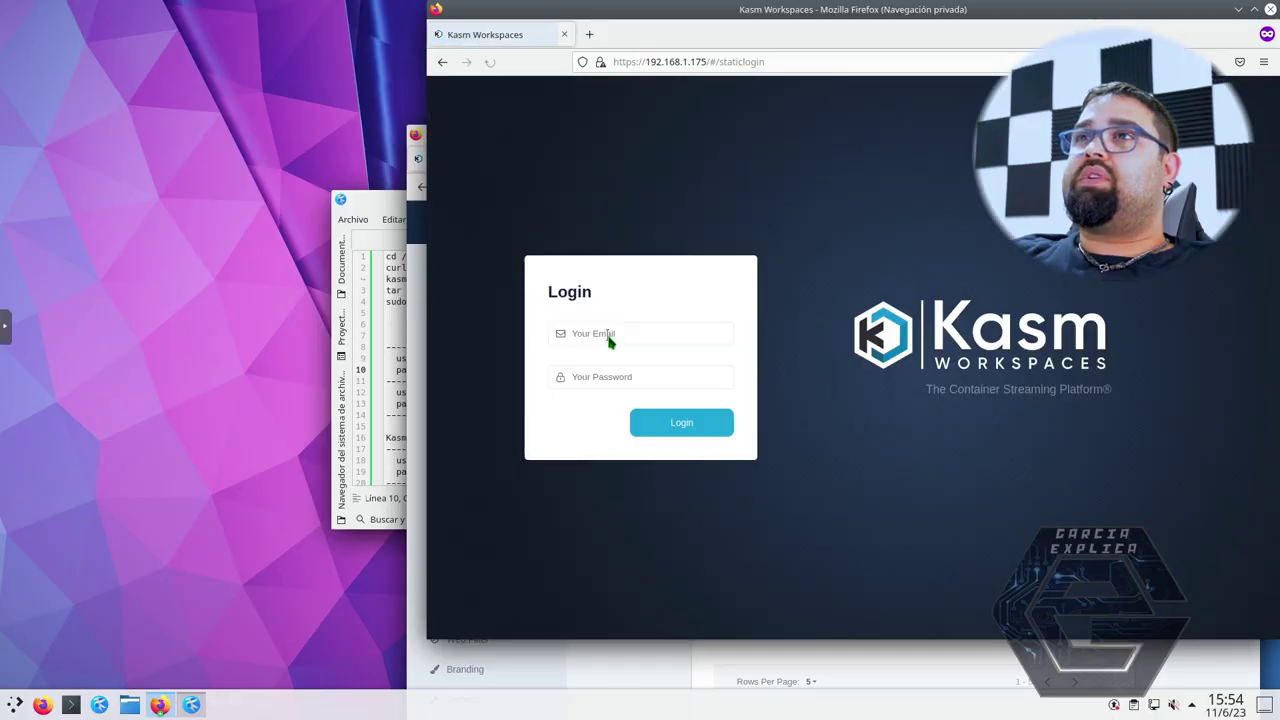
Log in as the second test user, then return to the admin Groups list.
left_click(608, 340)
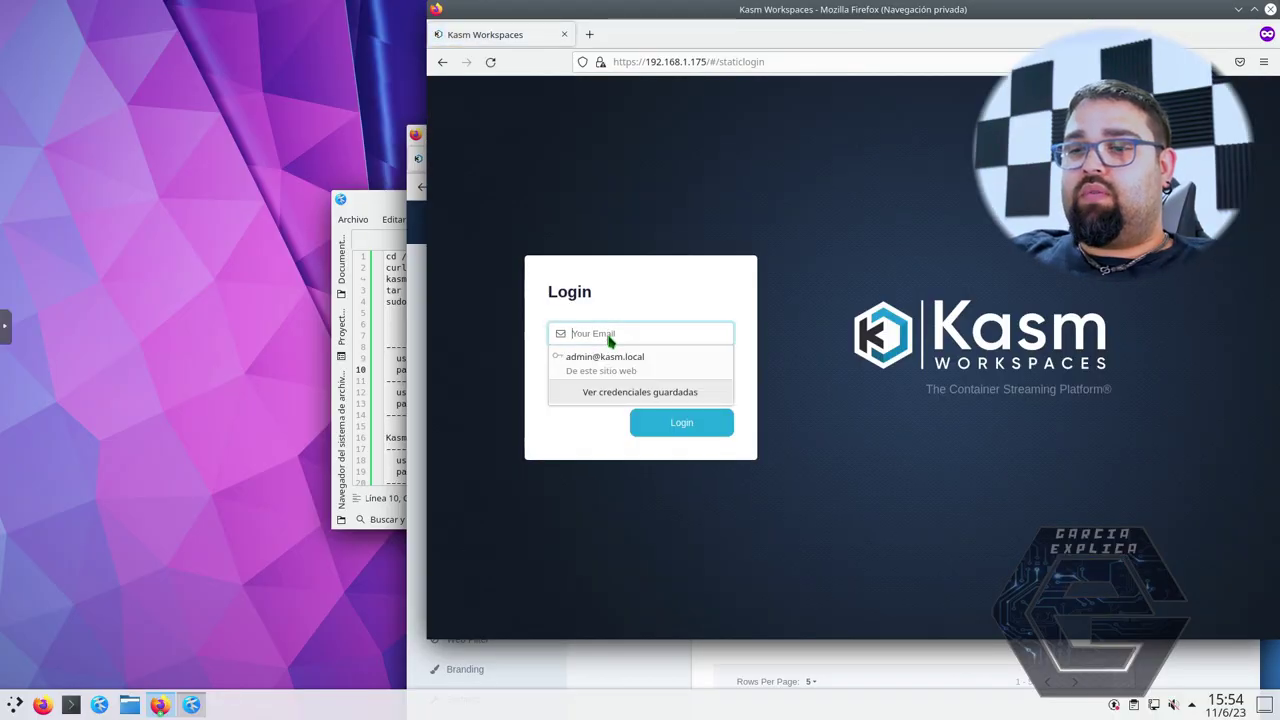
type("ga")
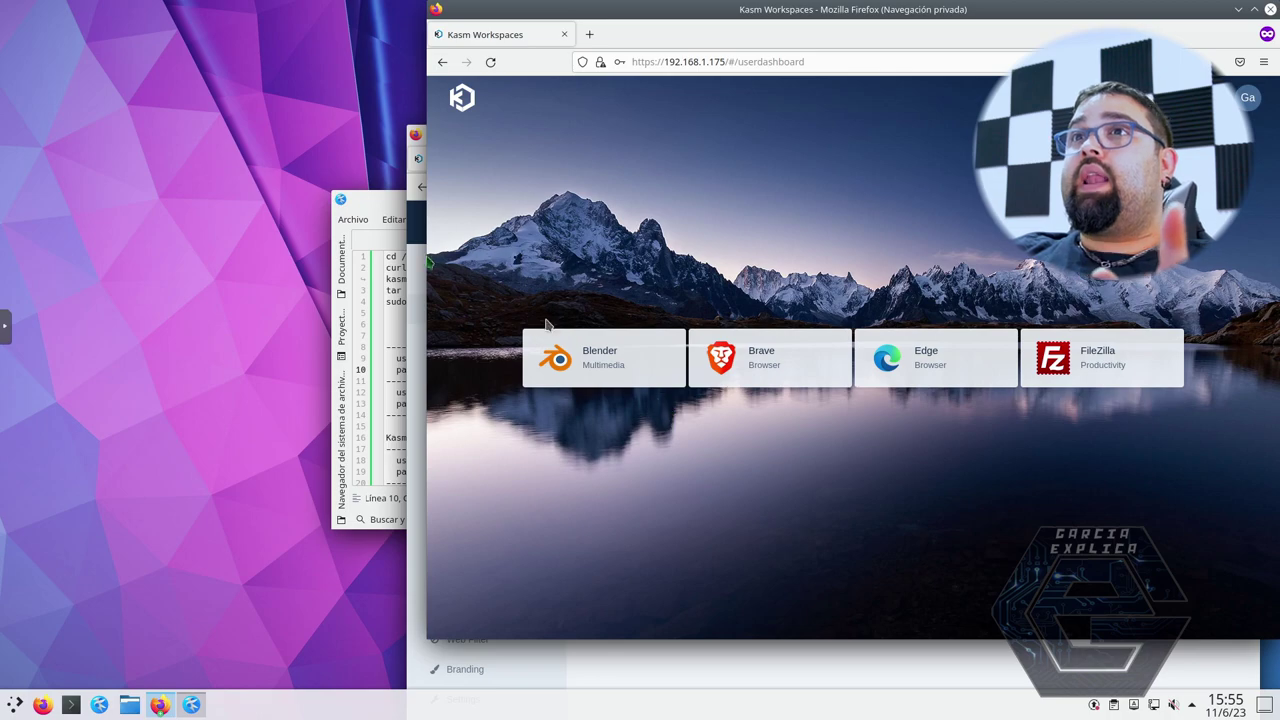
left_click(416, 258)
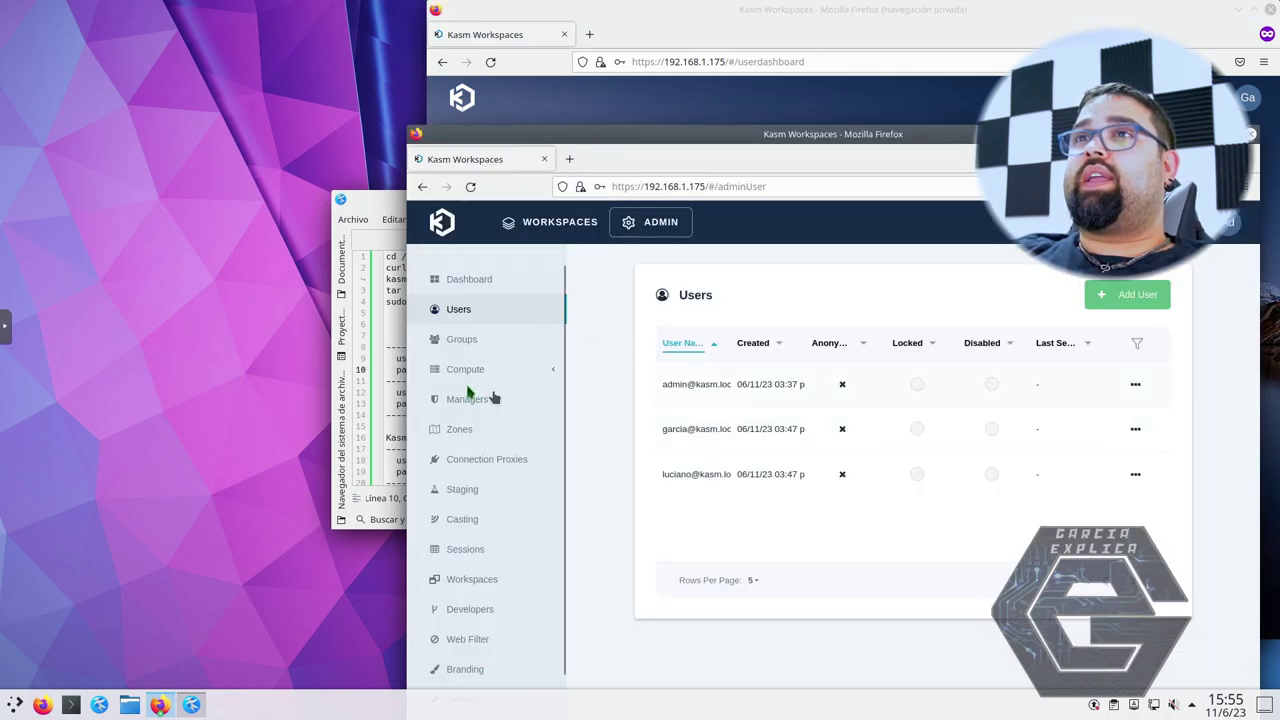
left_click(466, 341)
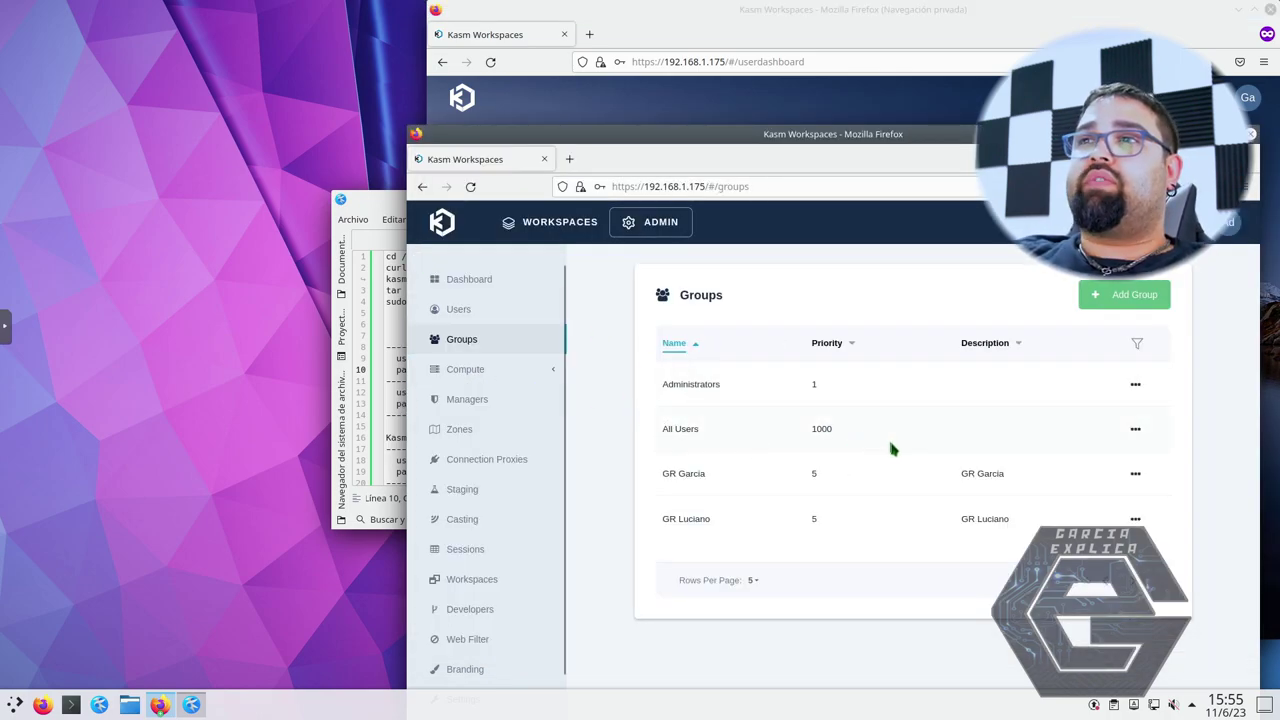